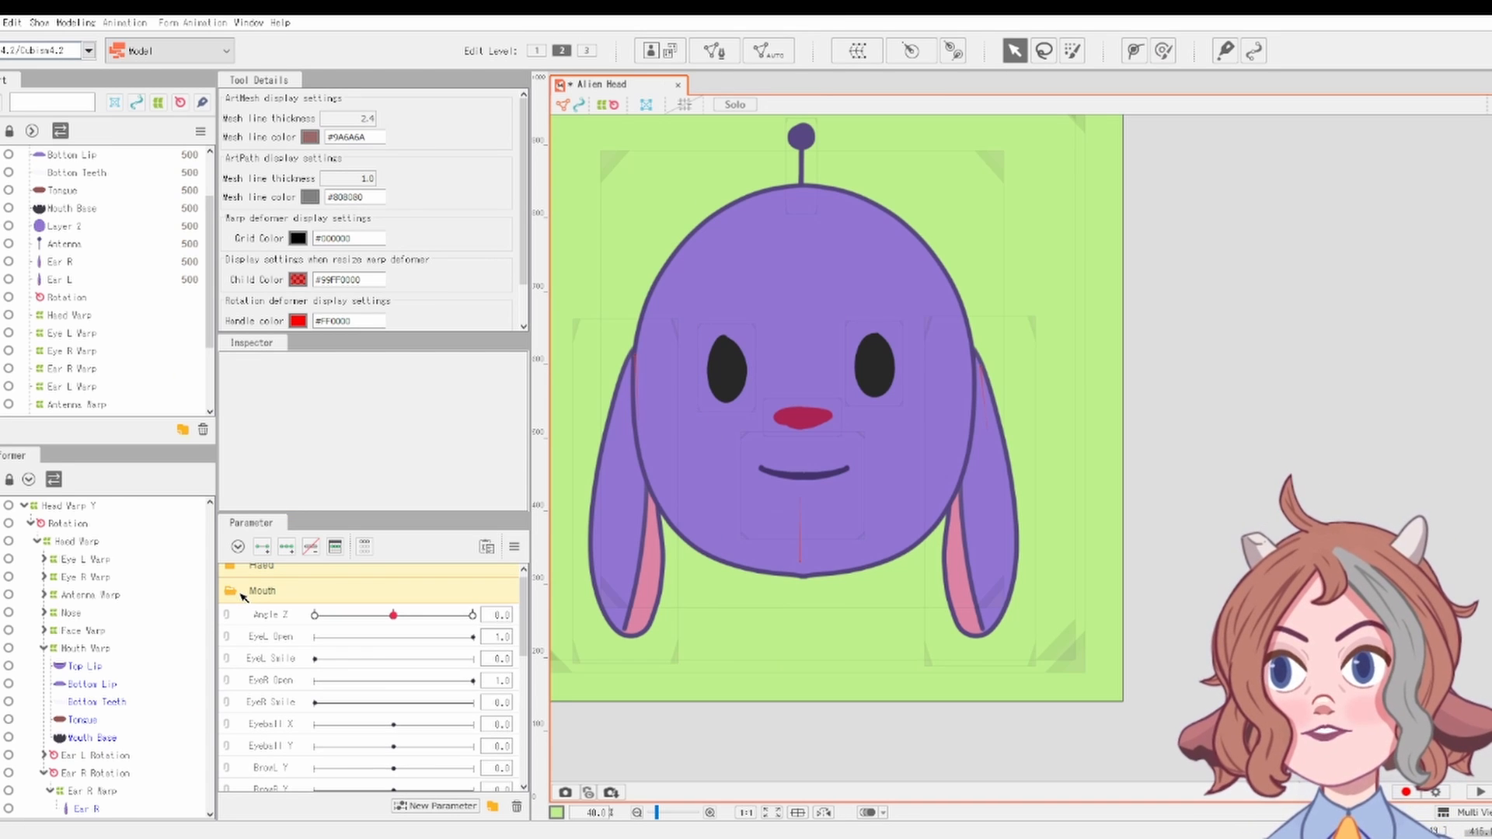
Step: Place the Mouth Form and Mouth Open parameters in the Mouth group and link them into one combined grid
scroll(283, 618, down, 3)
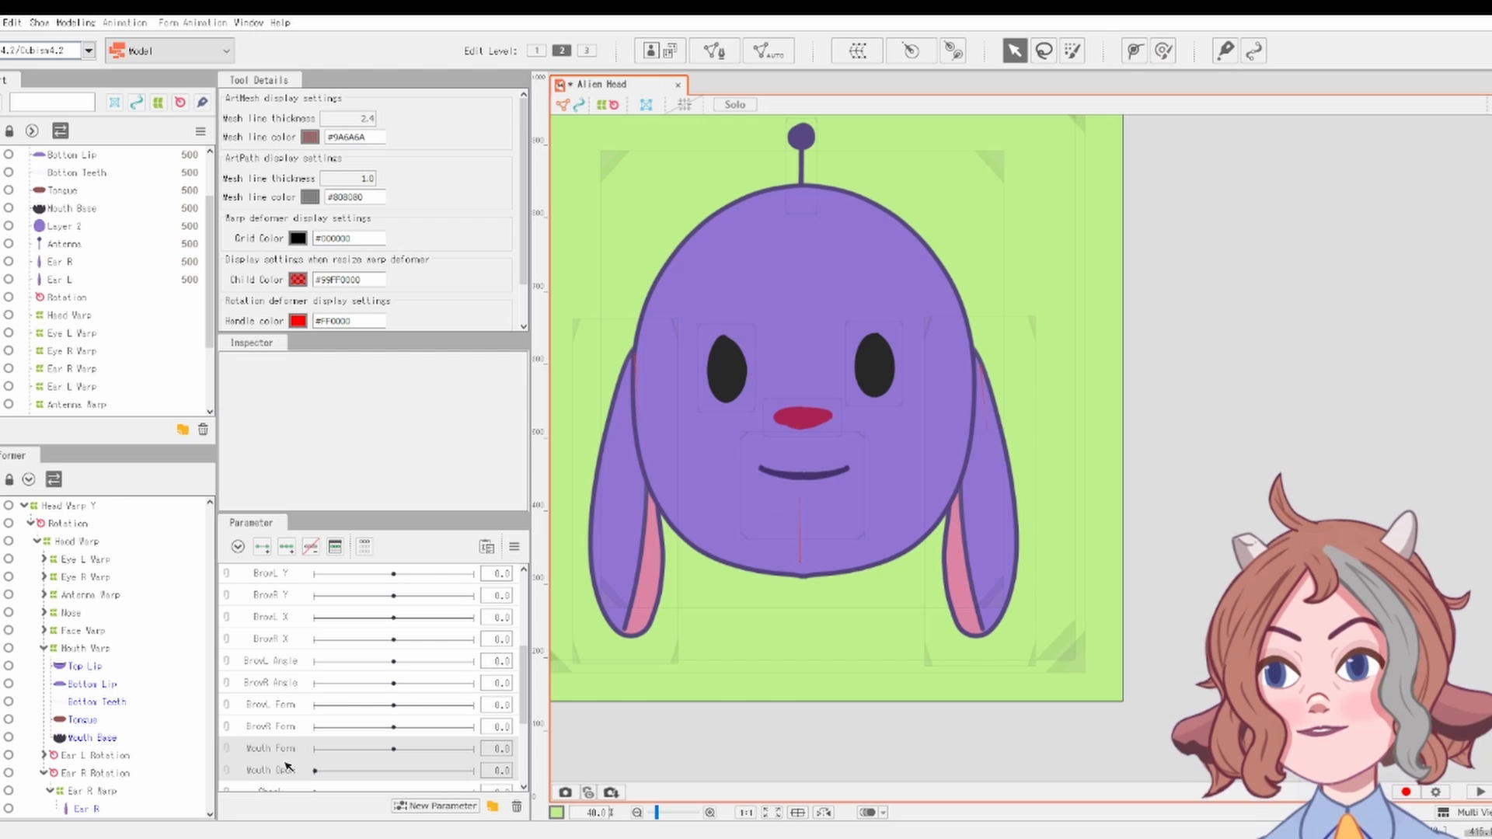
scroll(286, 738, up, 5)
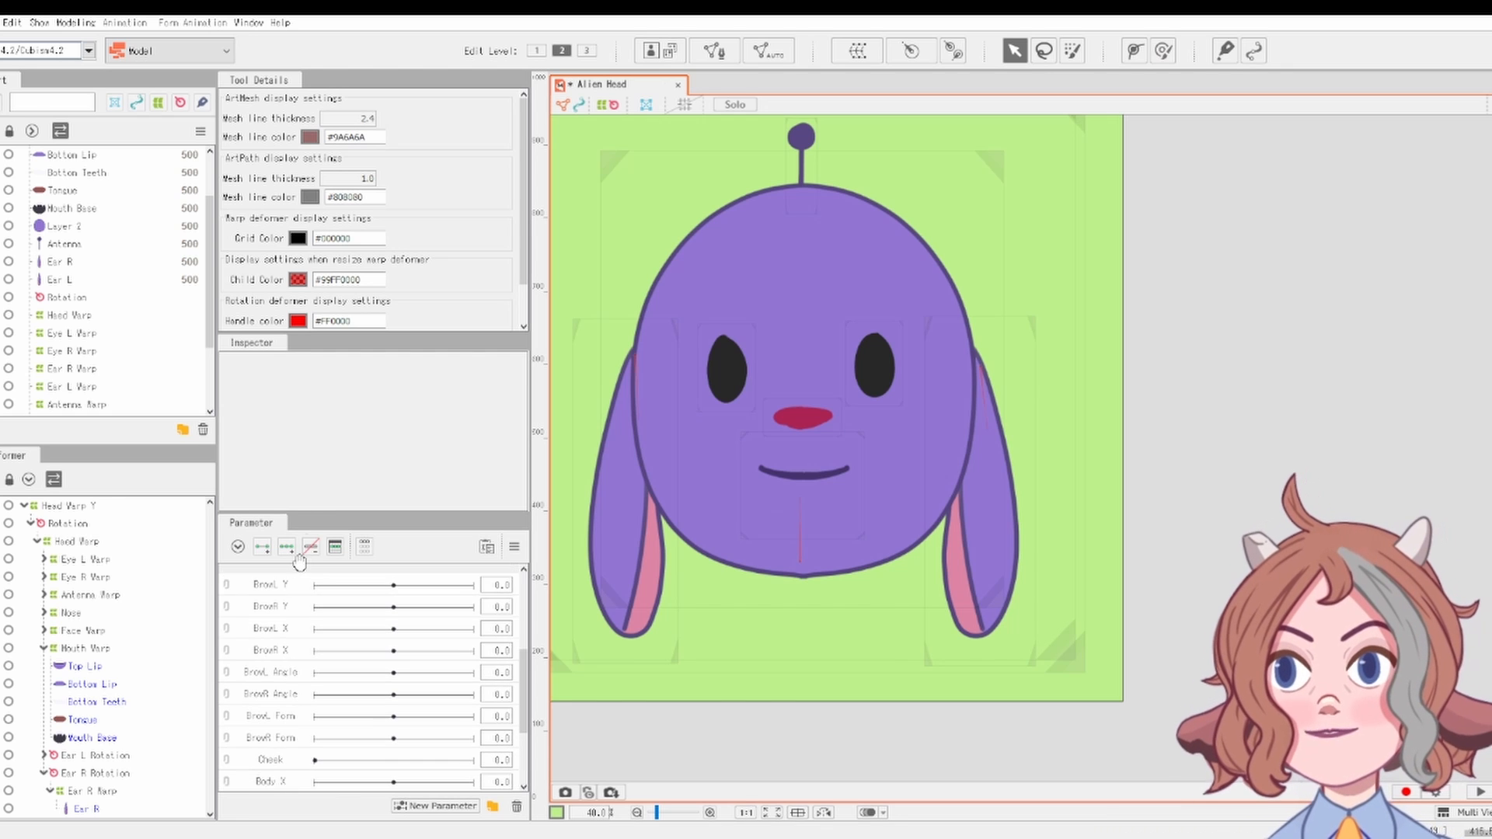
scroll(287, 614, up, 2)
click(278, 595)
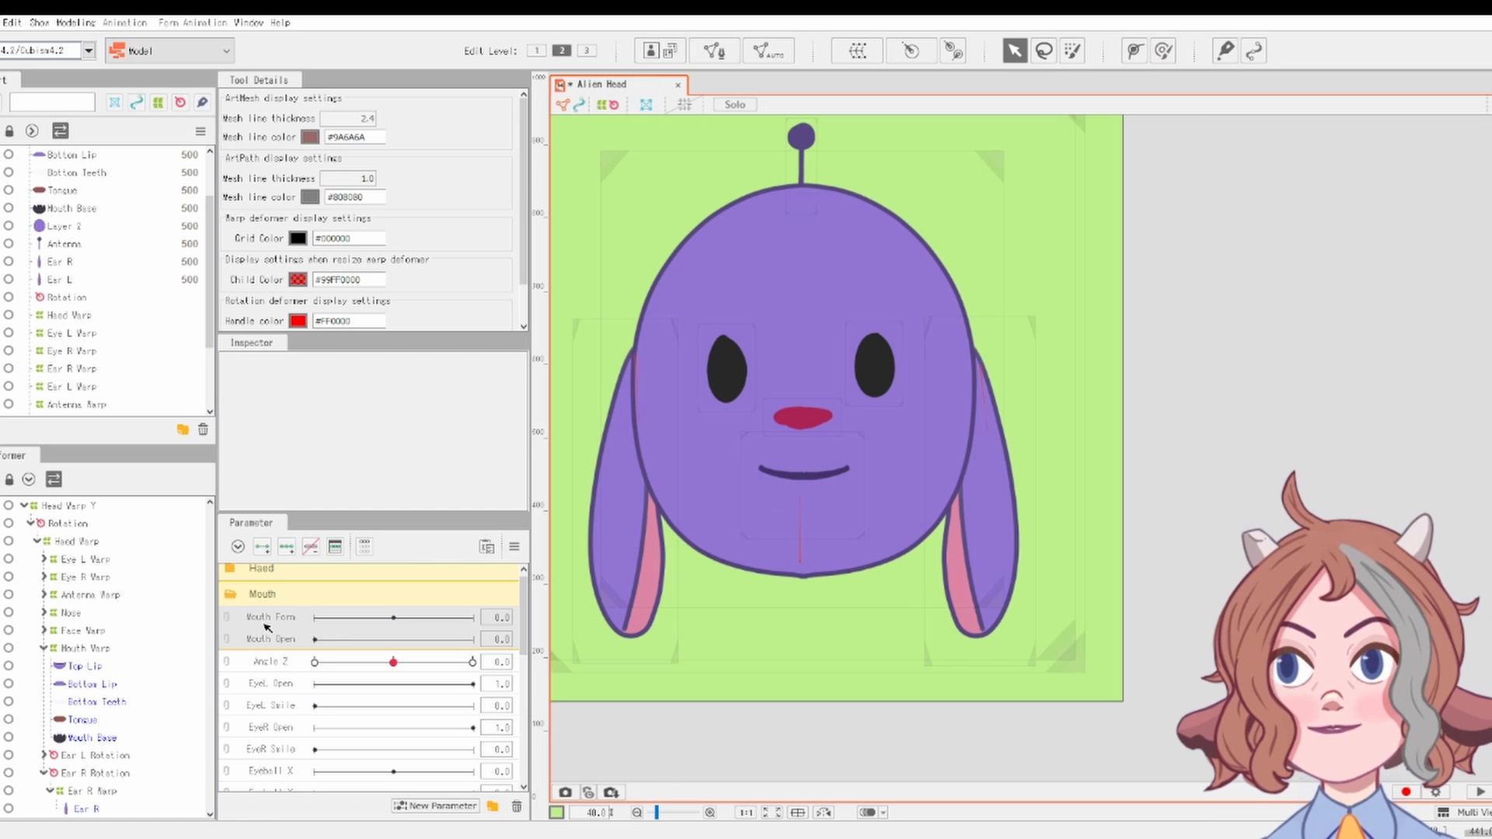
click(264, 624)
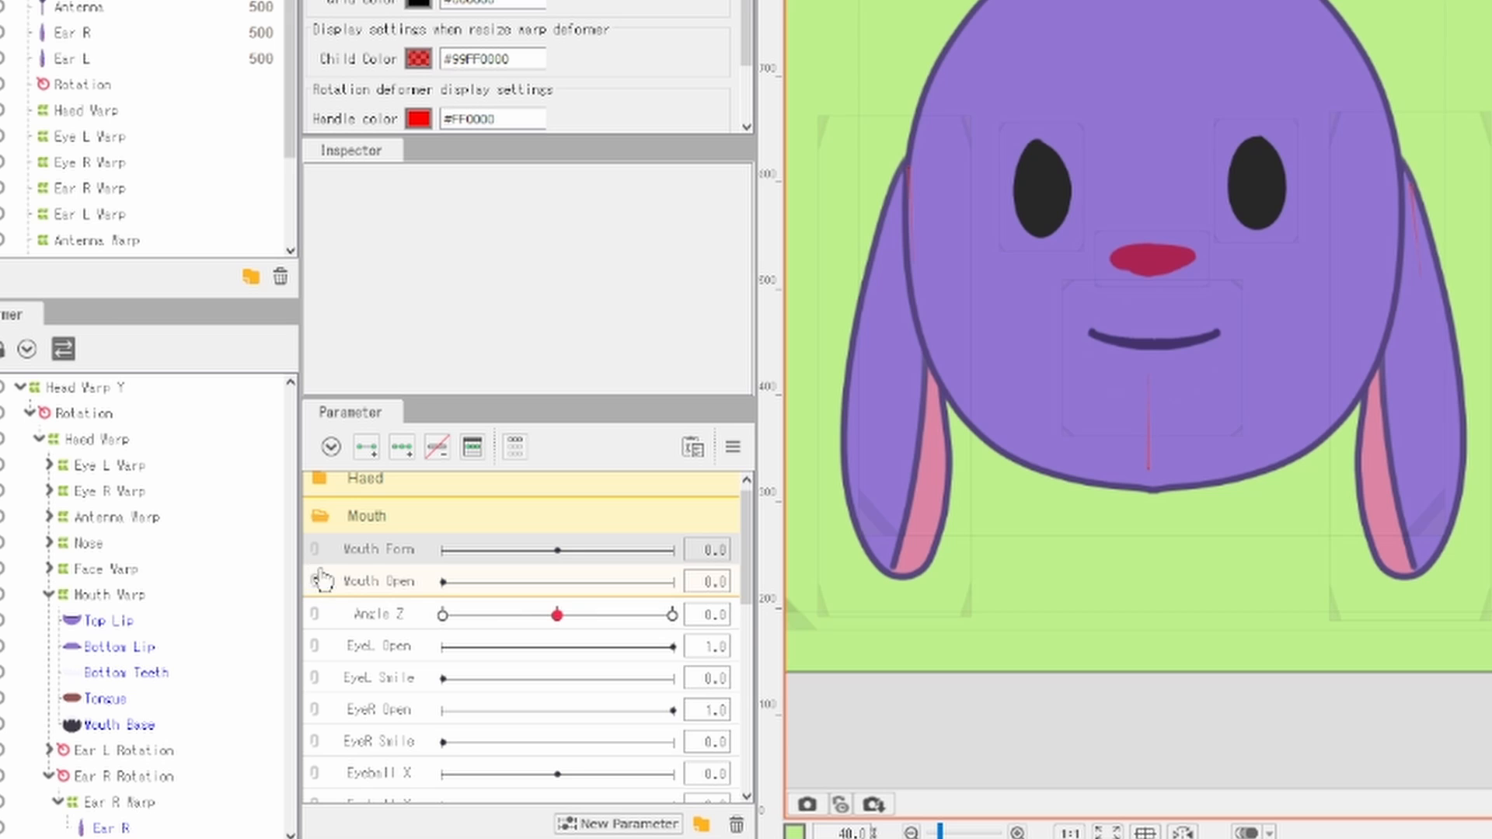
click(315, 580)
click(555, 582)
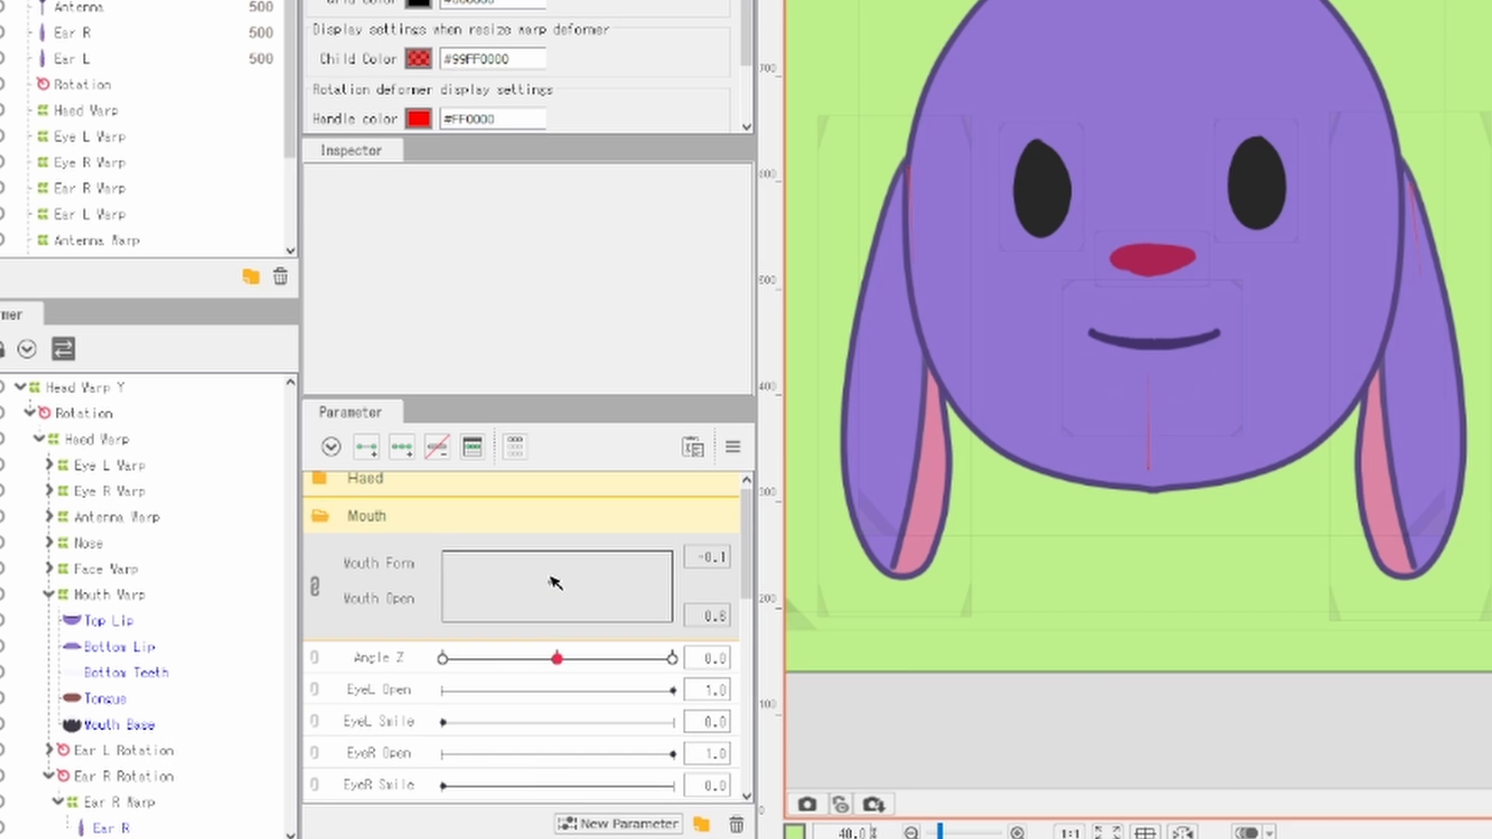
Step: Rename the Top Lip mesh to BottomLip
click(145, 620)
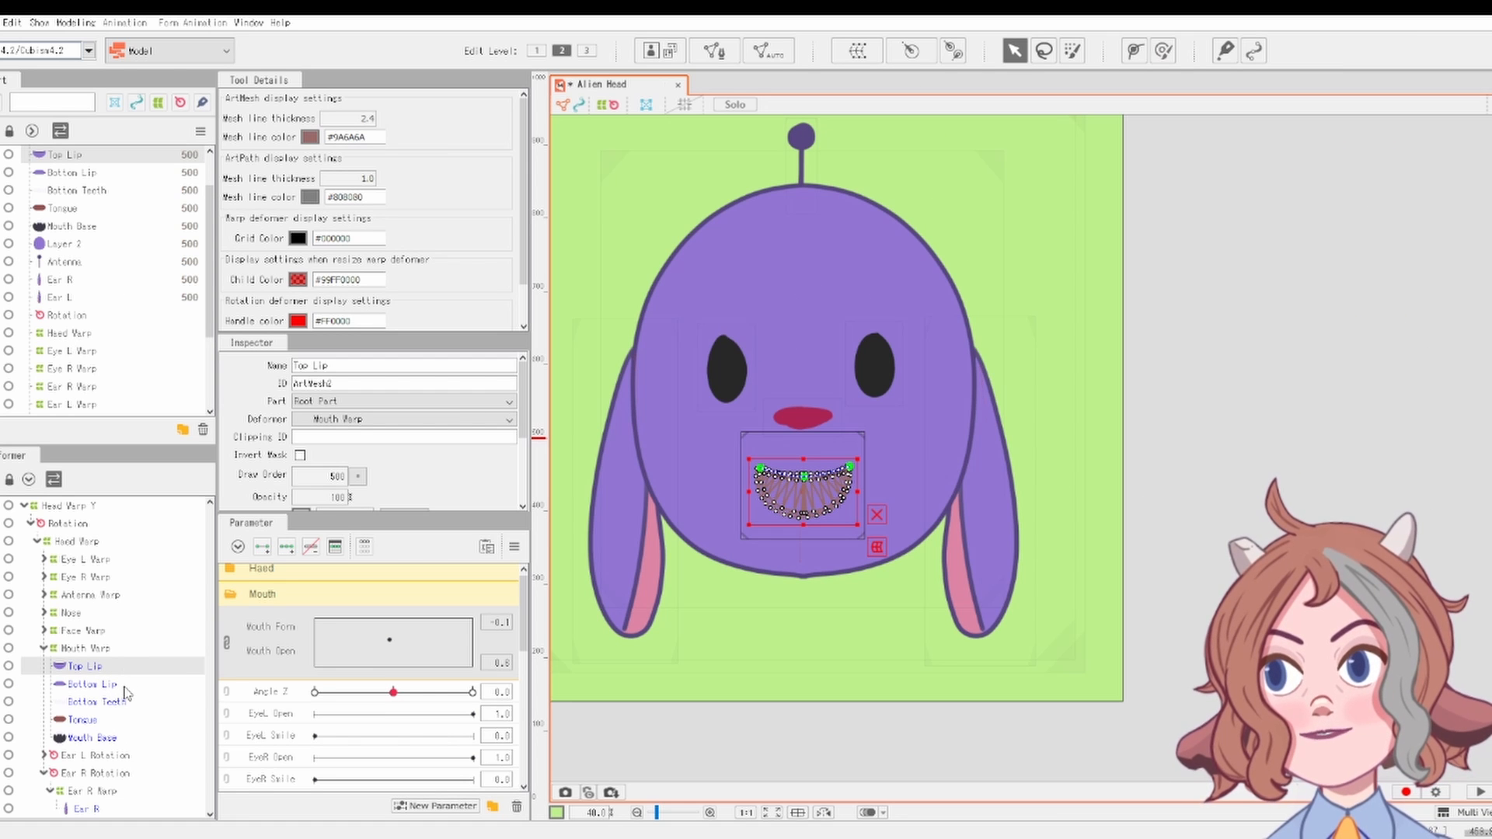
click(388, 360)
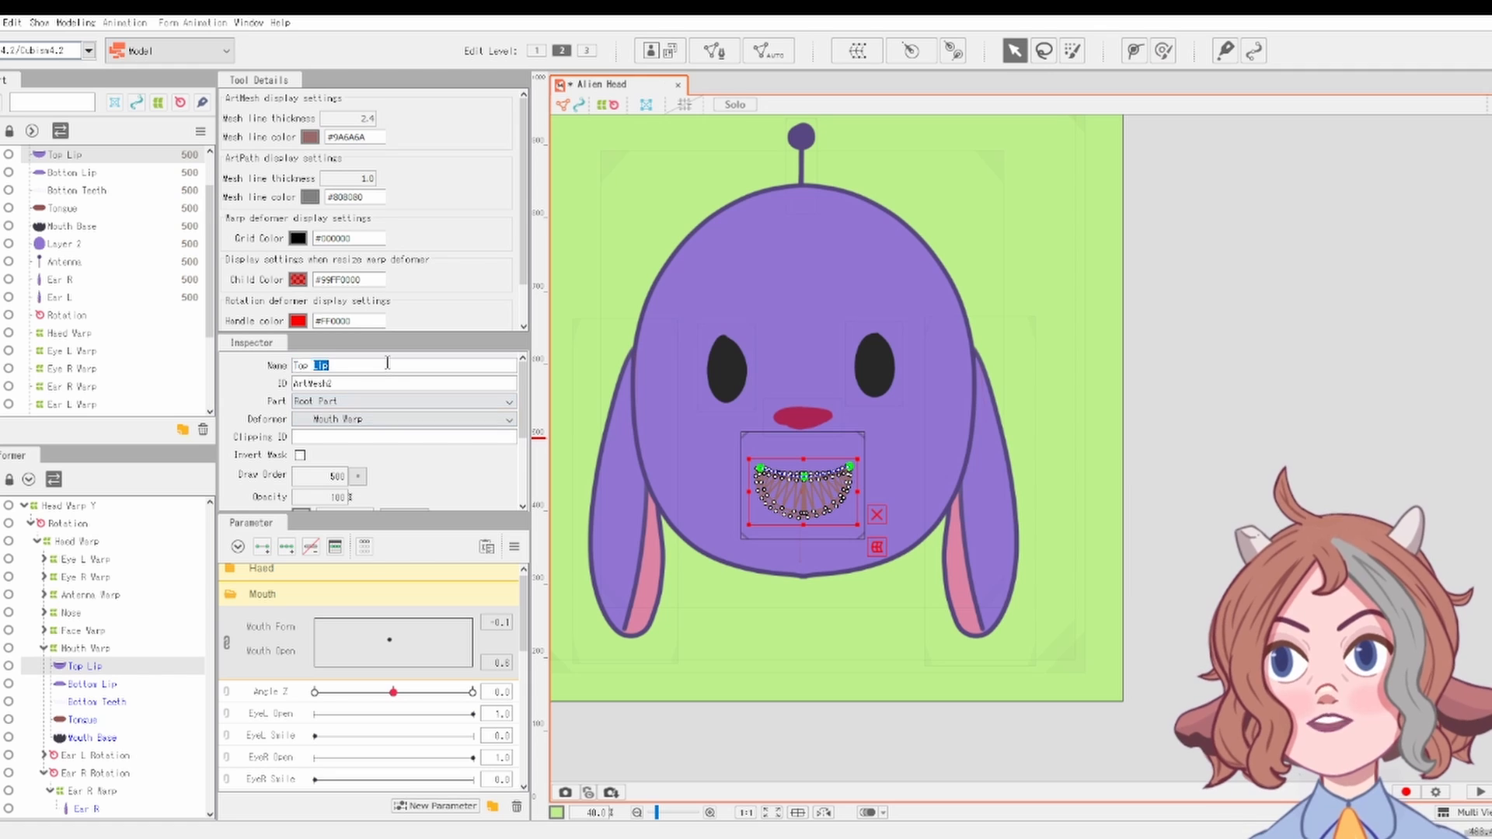
text(Bo)
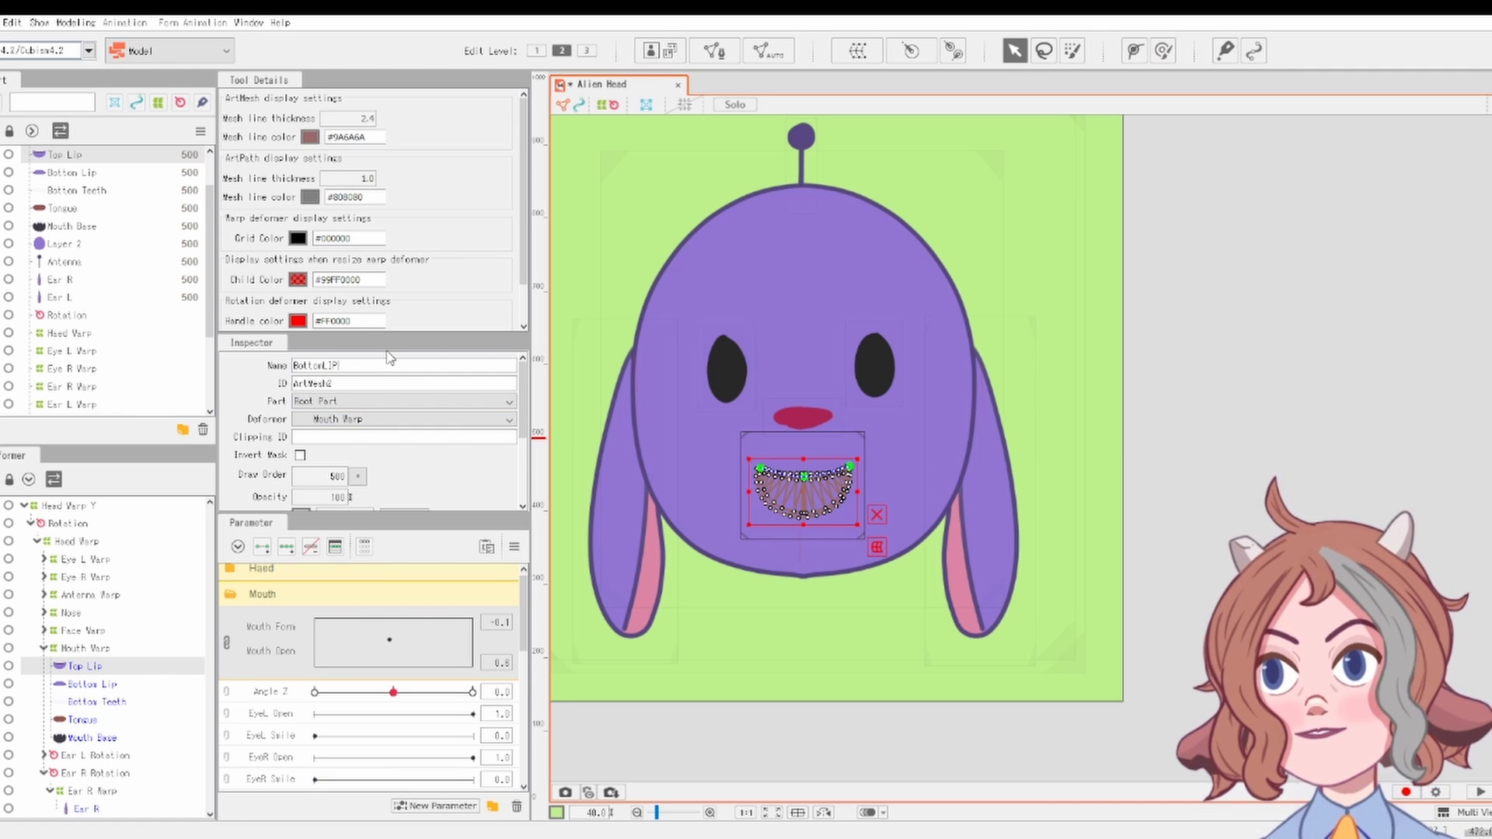
text(ttomLip)
key(Return)
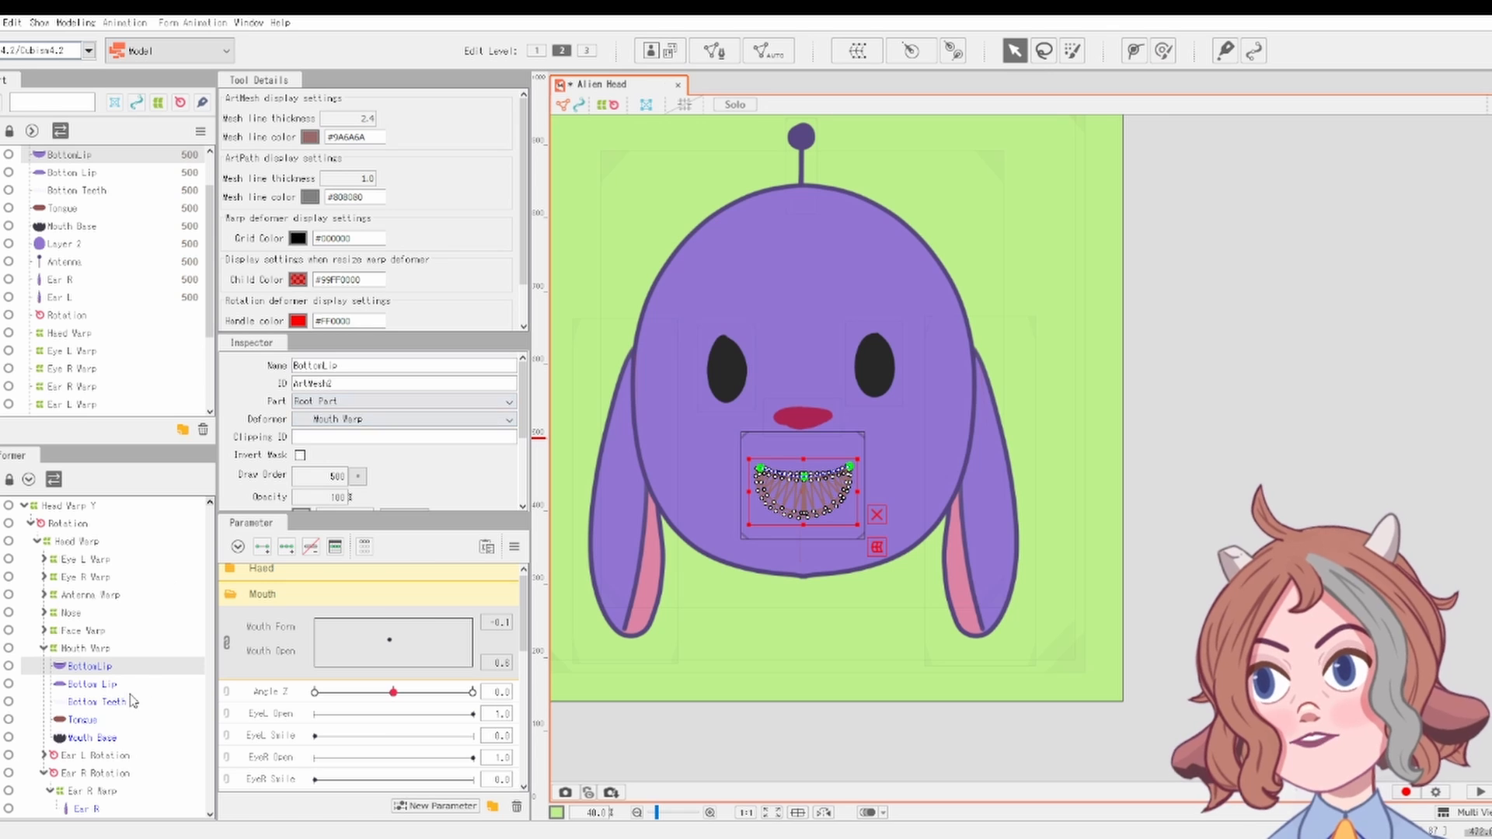
Step: Rename the Bottom Lip mesh to TopLip
click(134, 685)
triple_click(404, 364)
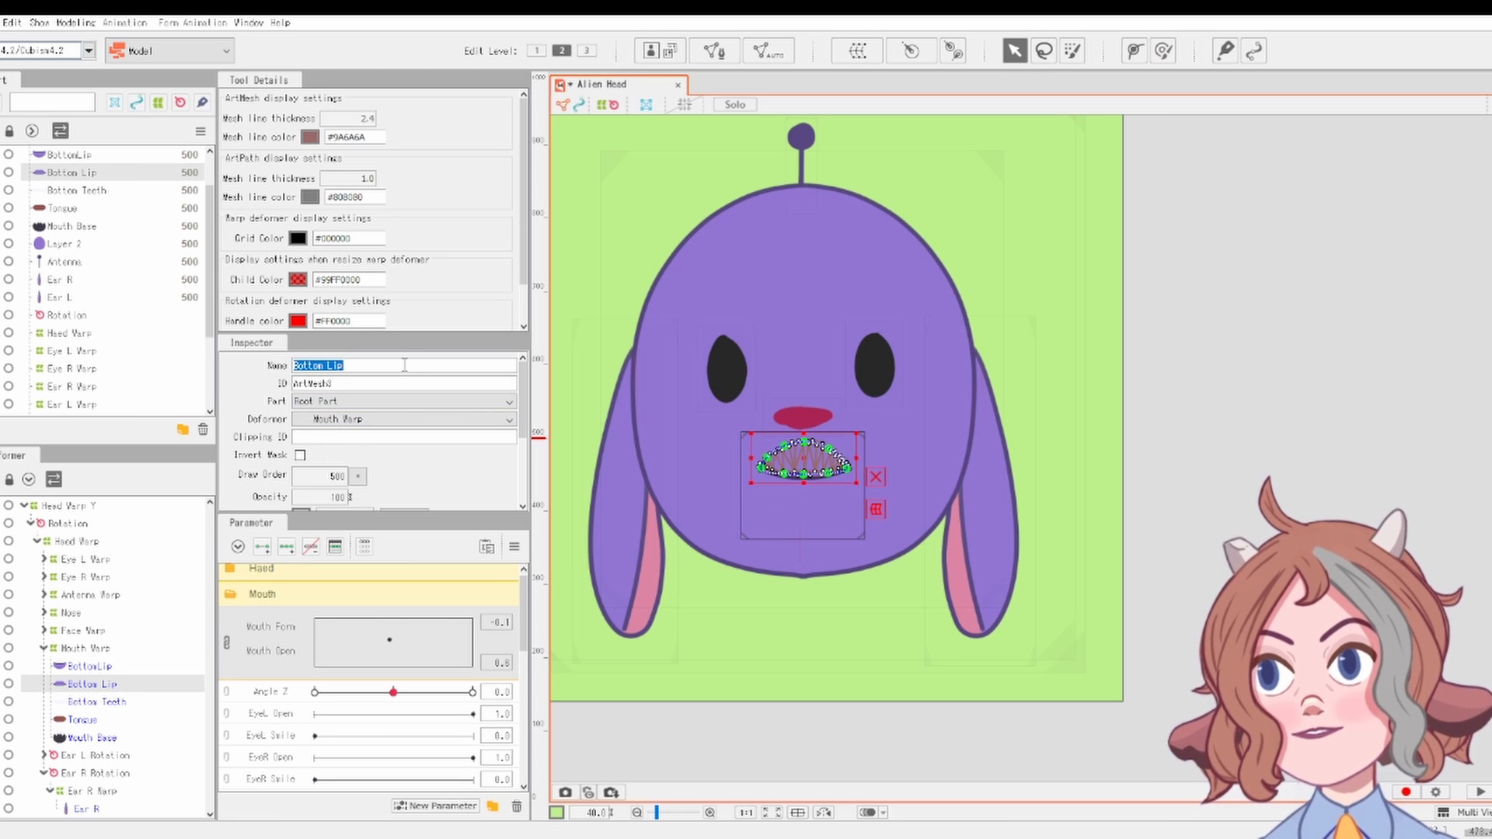
text(TopLip)
key(Return)
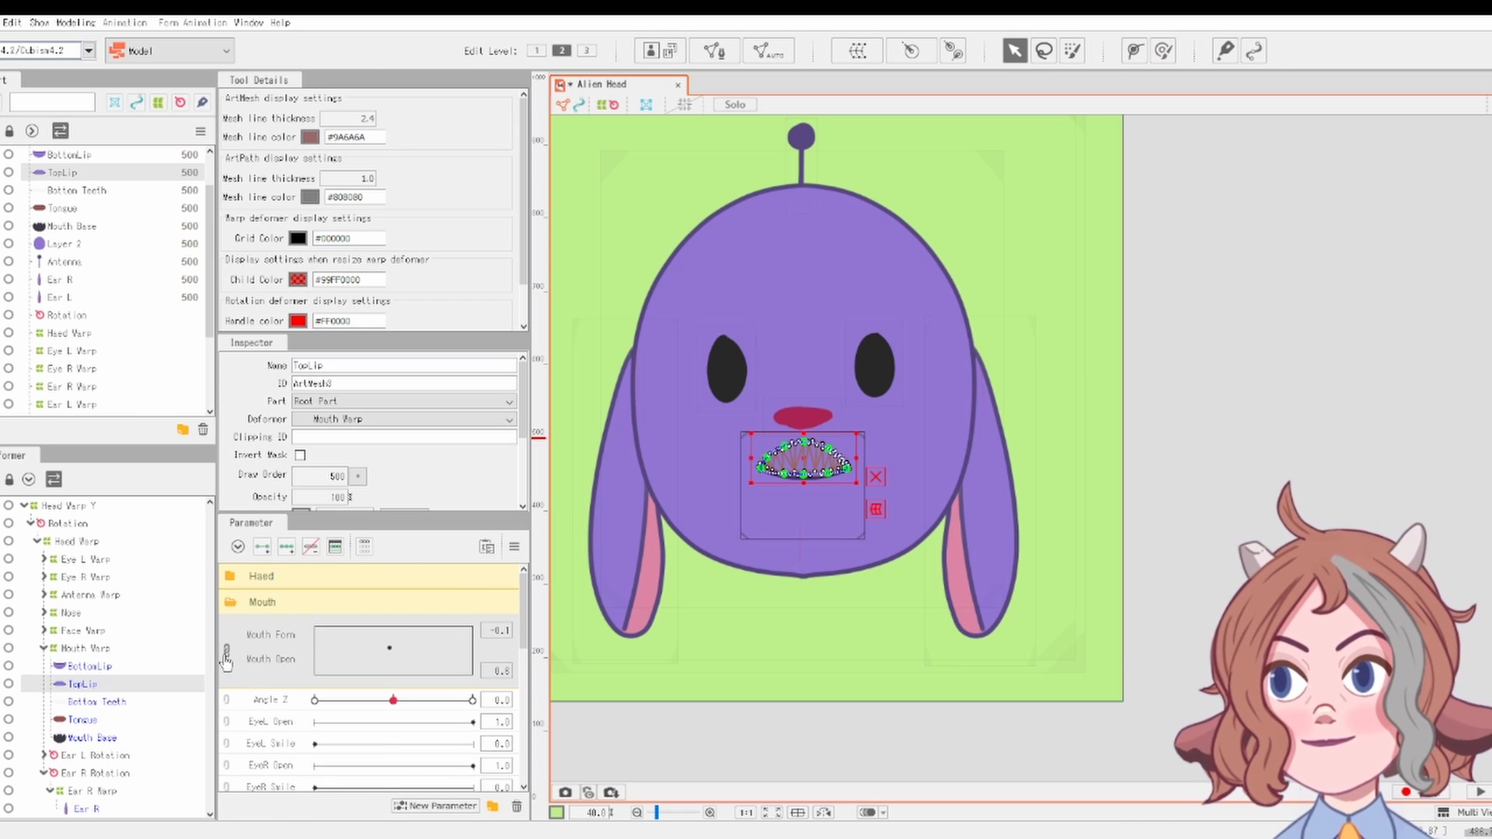
Step: Add three key points on both linked mouth parameters for the BottomLip and TopLip meshes together
click(113, 668)
ctrl+click(166, 682)
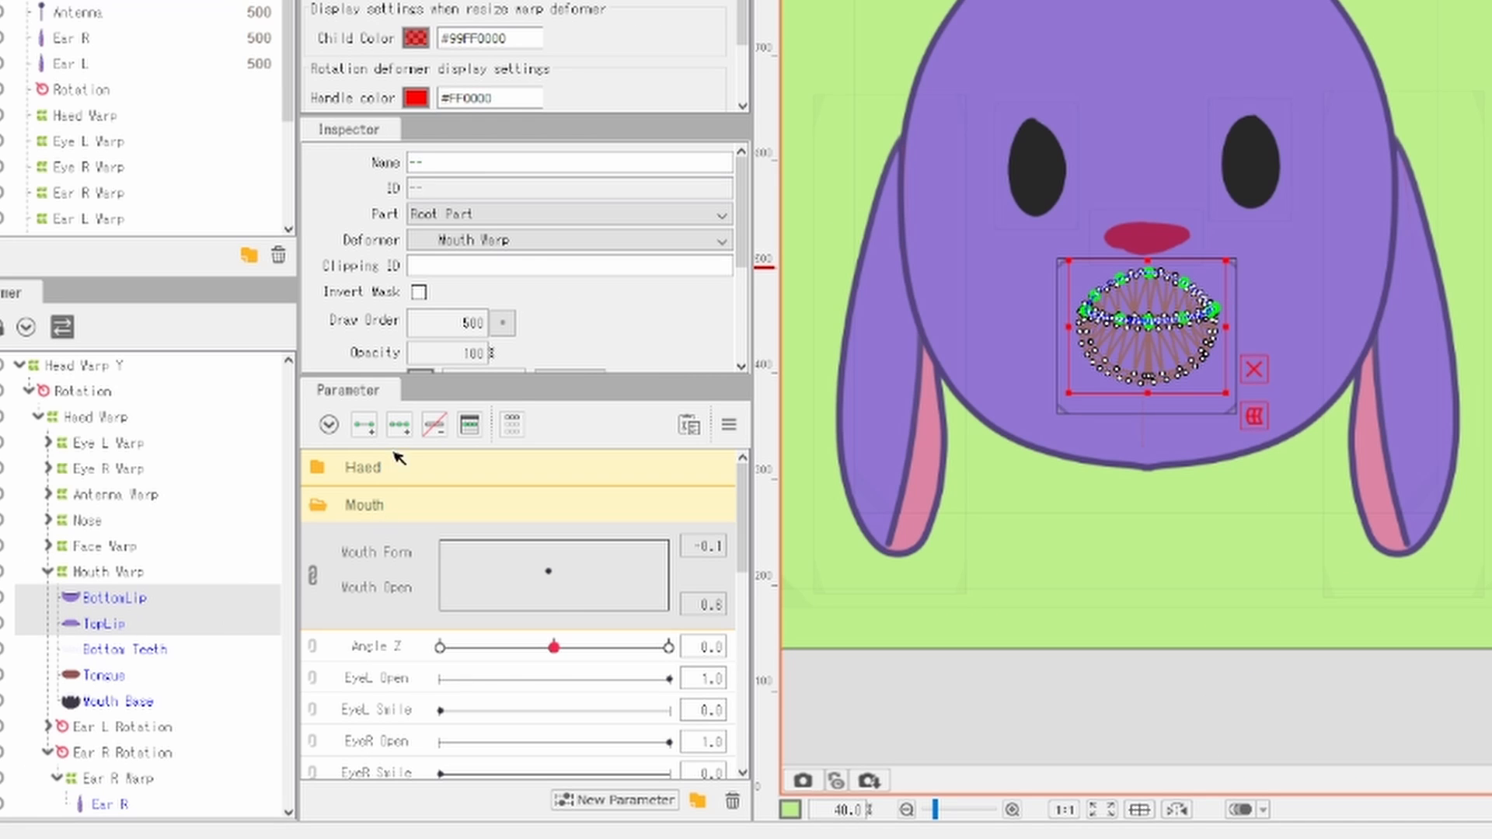
click(286, 546)
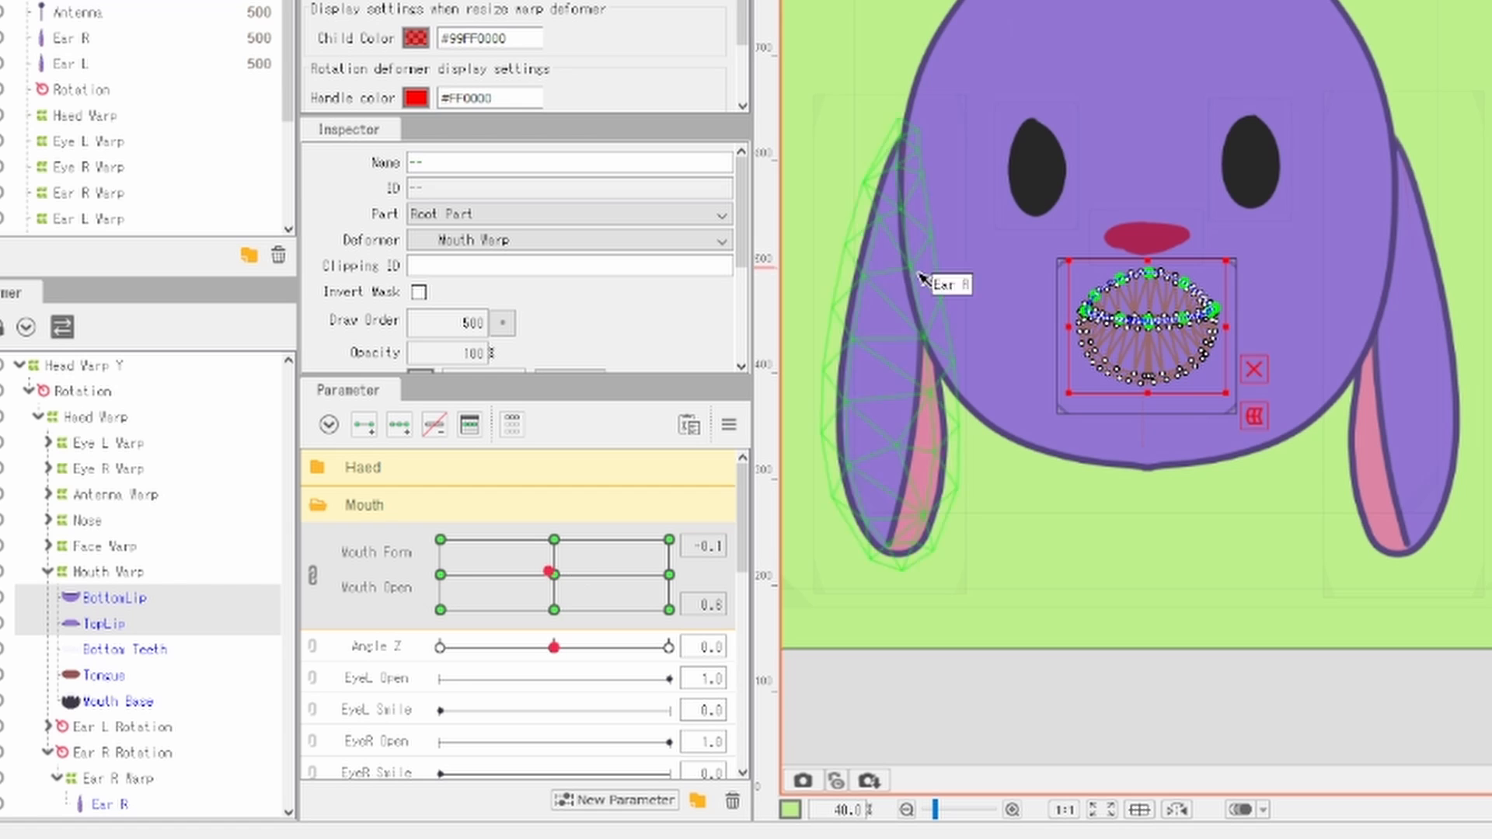
Step: At Mouth Form -1.0 and Mouth Open 0.0, start bending TopLip's lower deform path into a frown by lowering its corner
scroll(995, 397, up, 3)
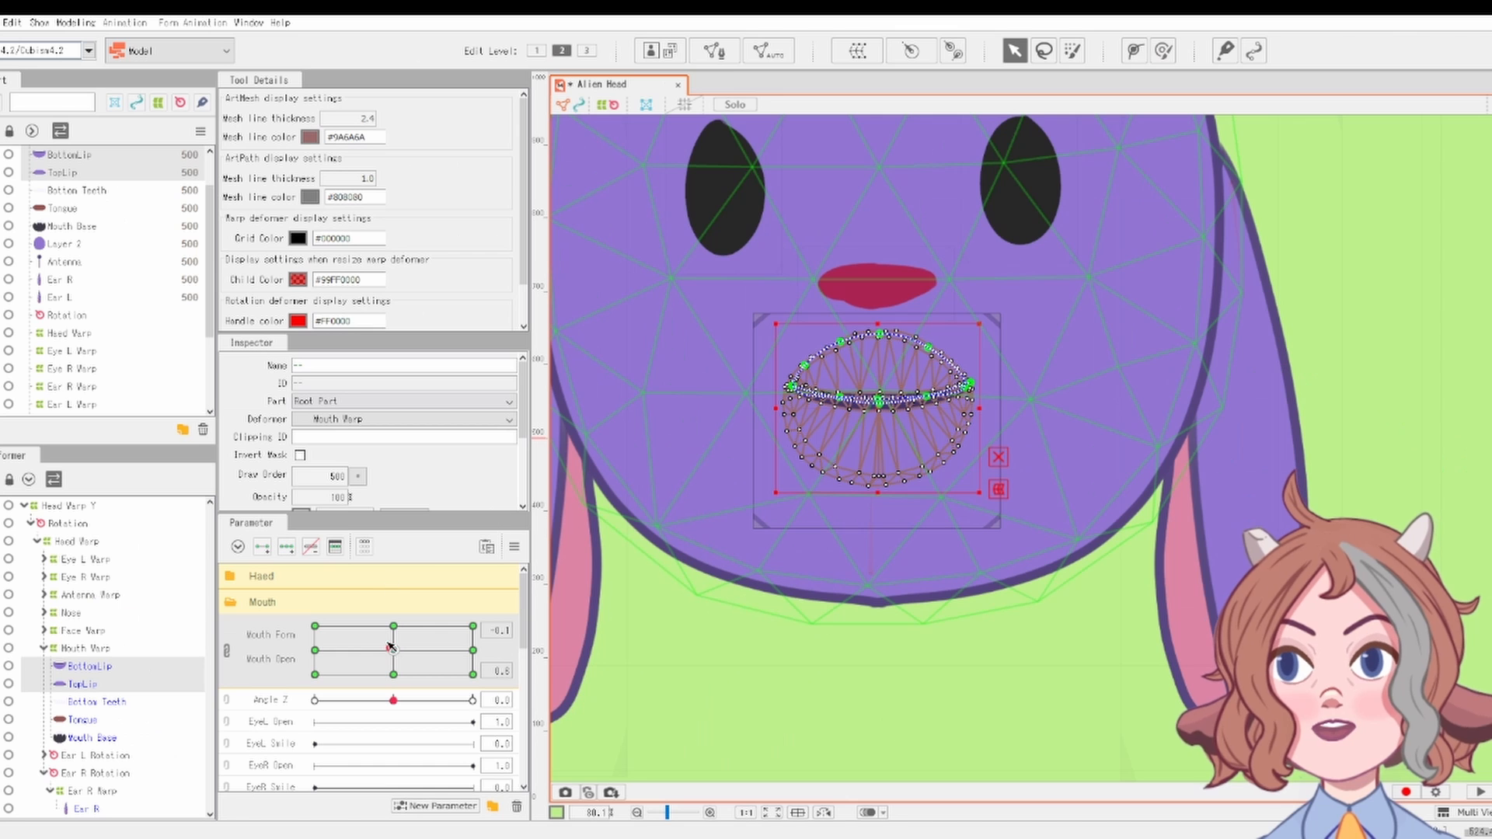
click(554, 574)
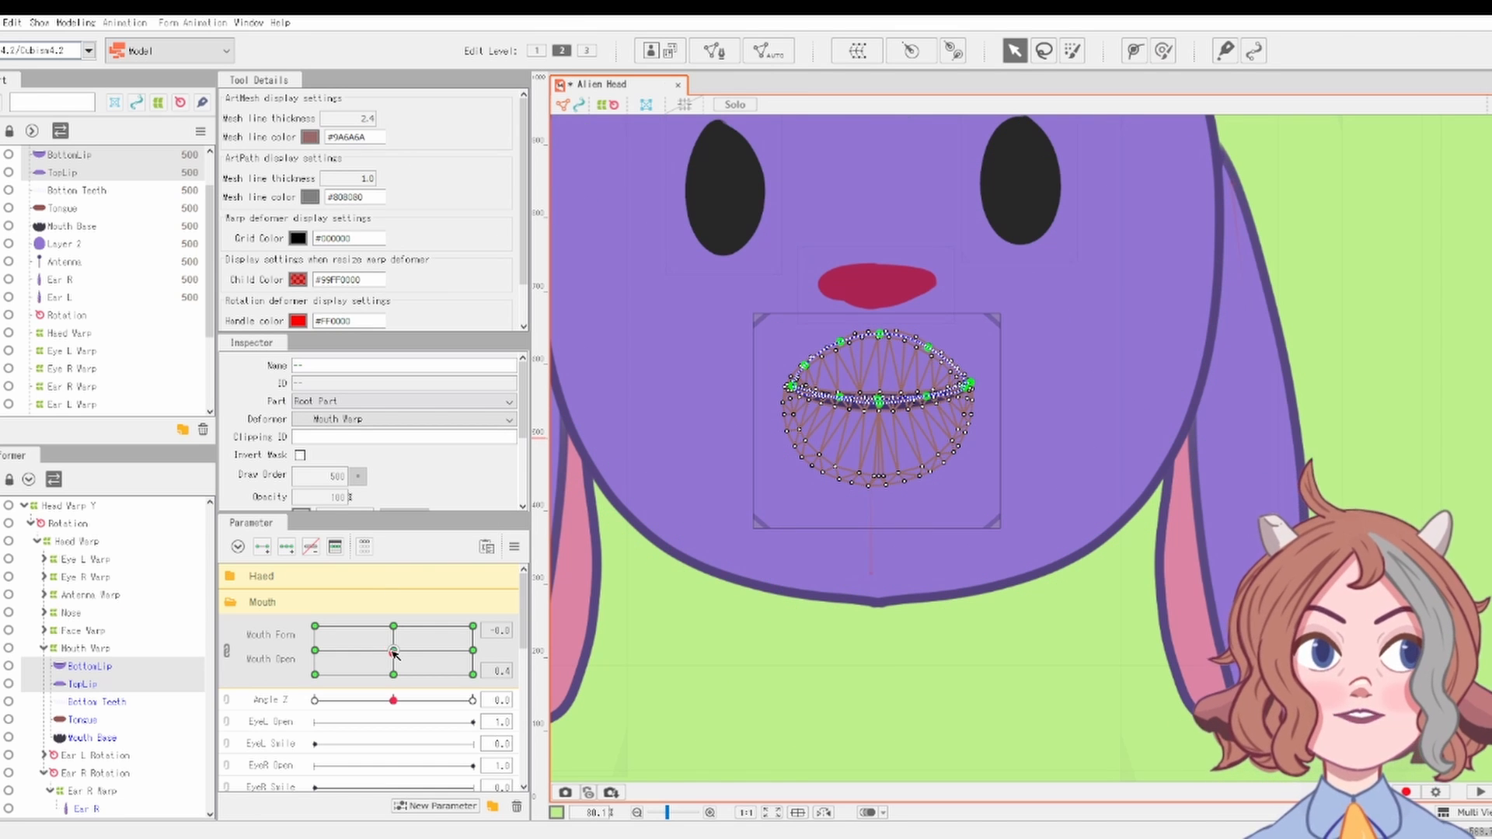
drag(395, 655, 394, 721)
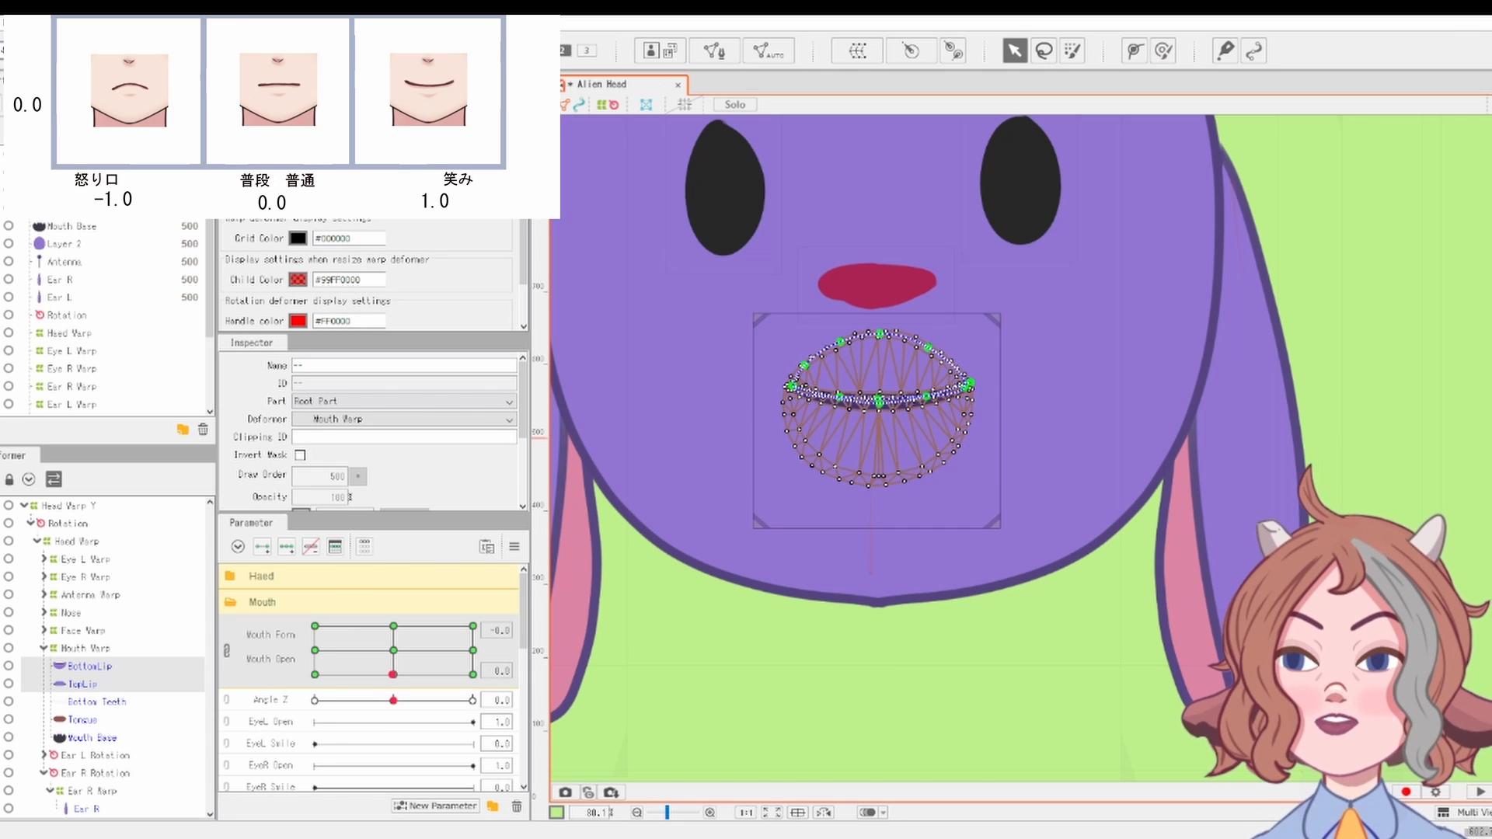
click(314, 675)
scroll(783, 420, up, 3)
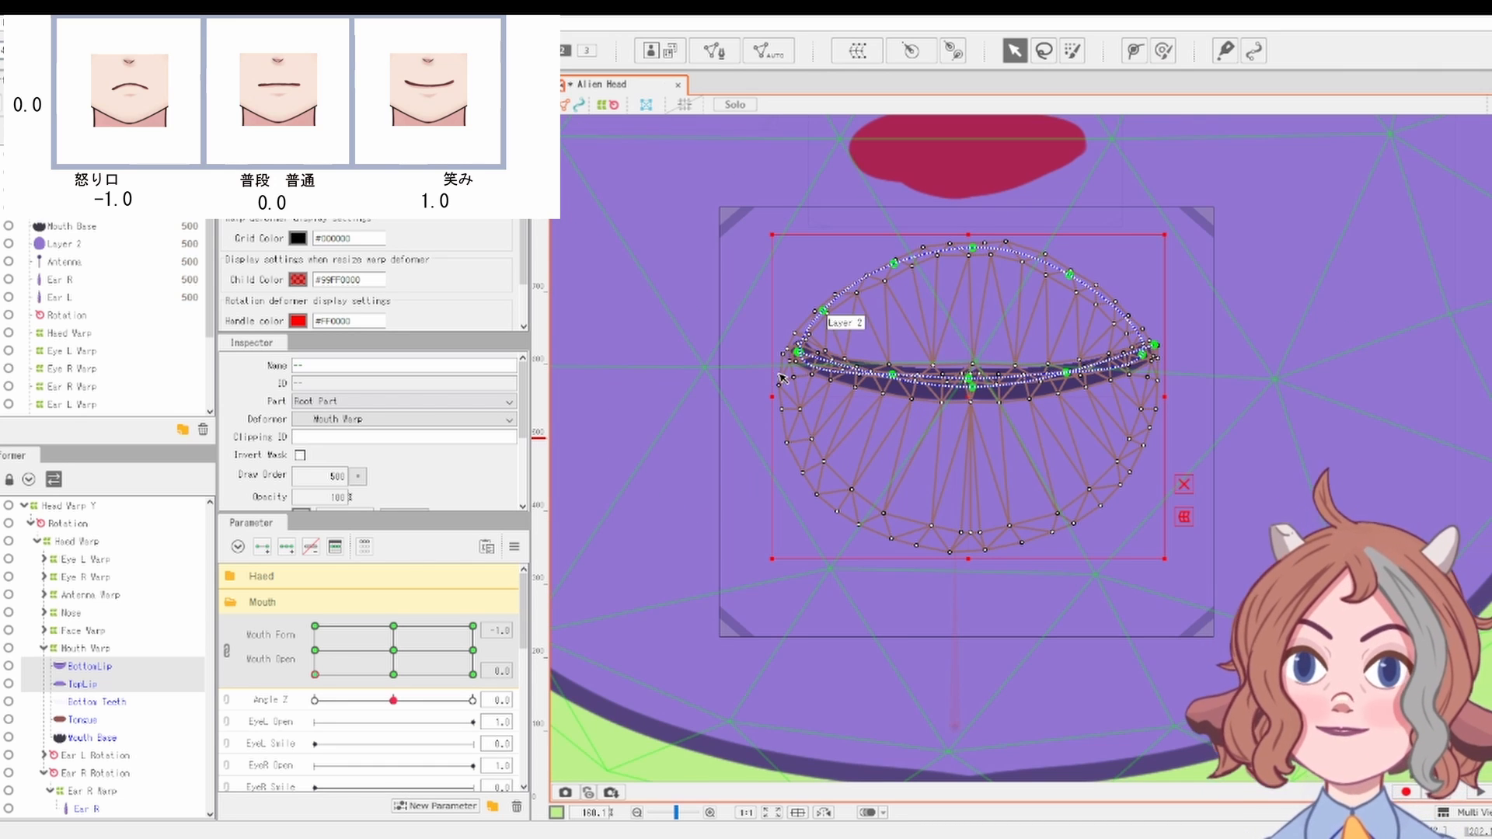
click(796, 356)
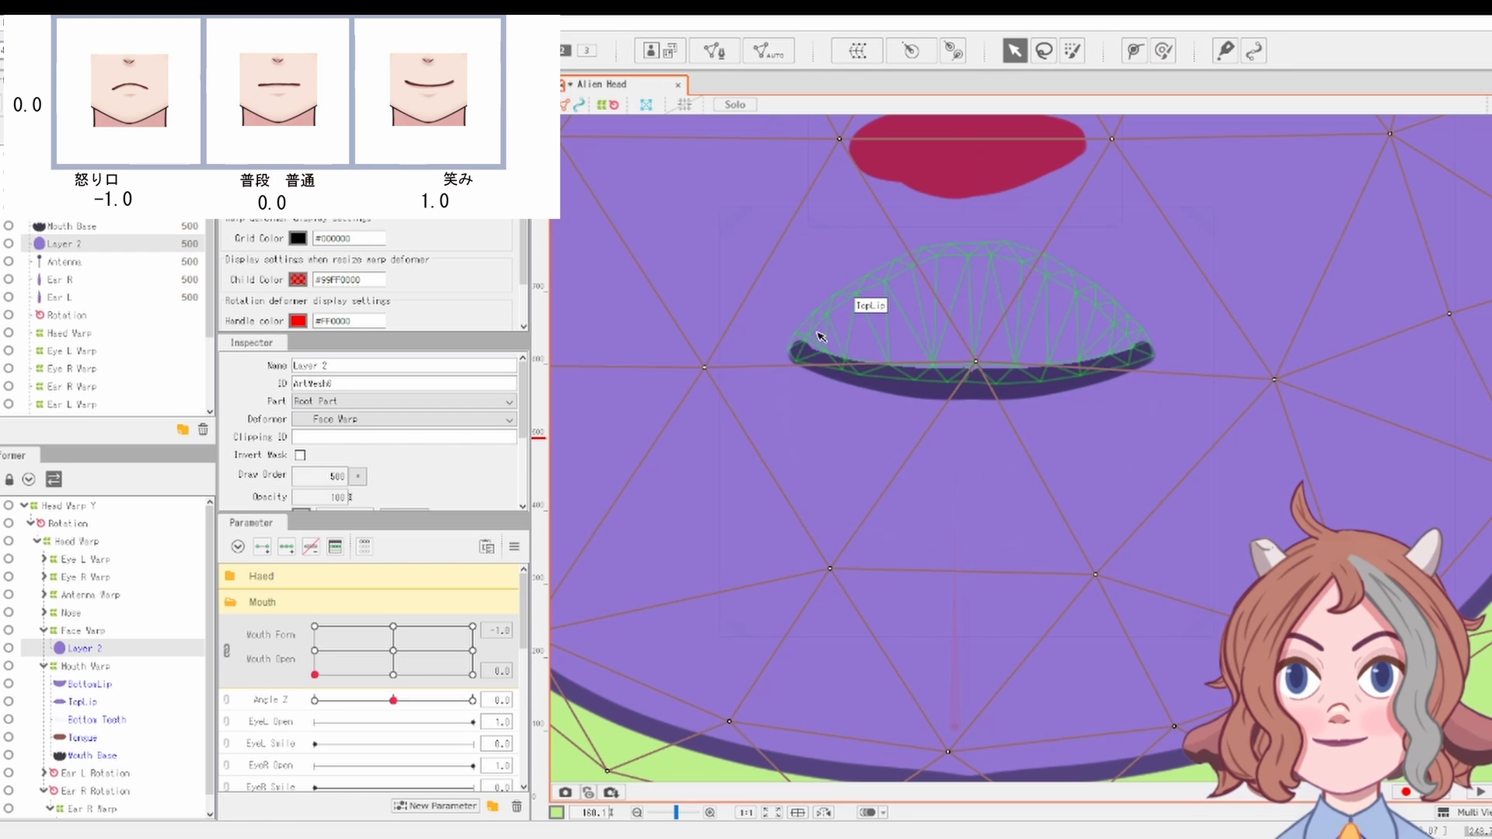
click(800, 357)
drag(802, 400, 800, 384)
drag(1142, 354, 1145, 404)
drag(1066, 372, 1066, 370)
drag(893, 375, 968, 372)
Step: Bend BottomLip's deform path into a matching frown by lowering both ends and raising the middle point
click(1099, 406)
drag(1145, 353, 1148, 400)
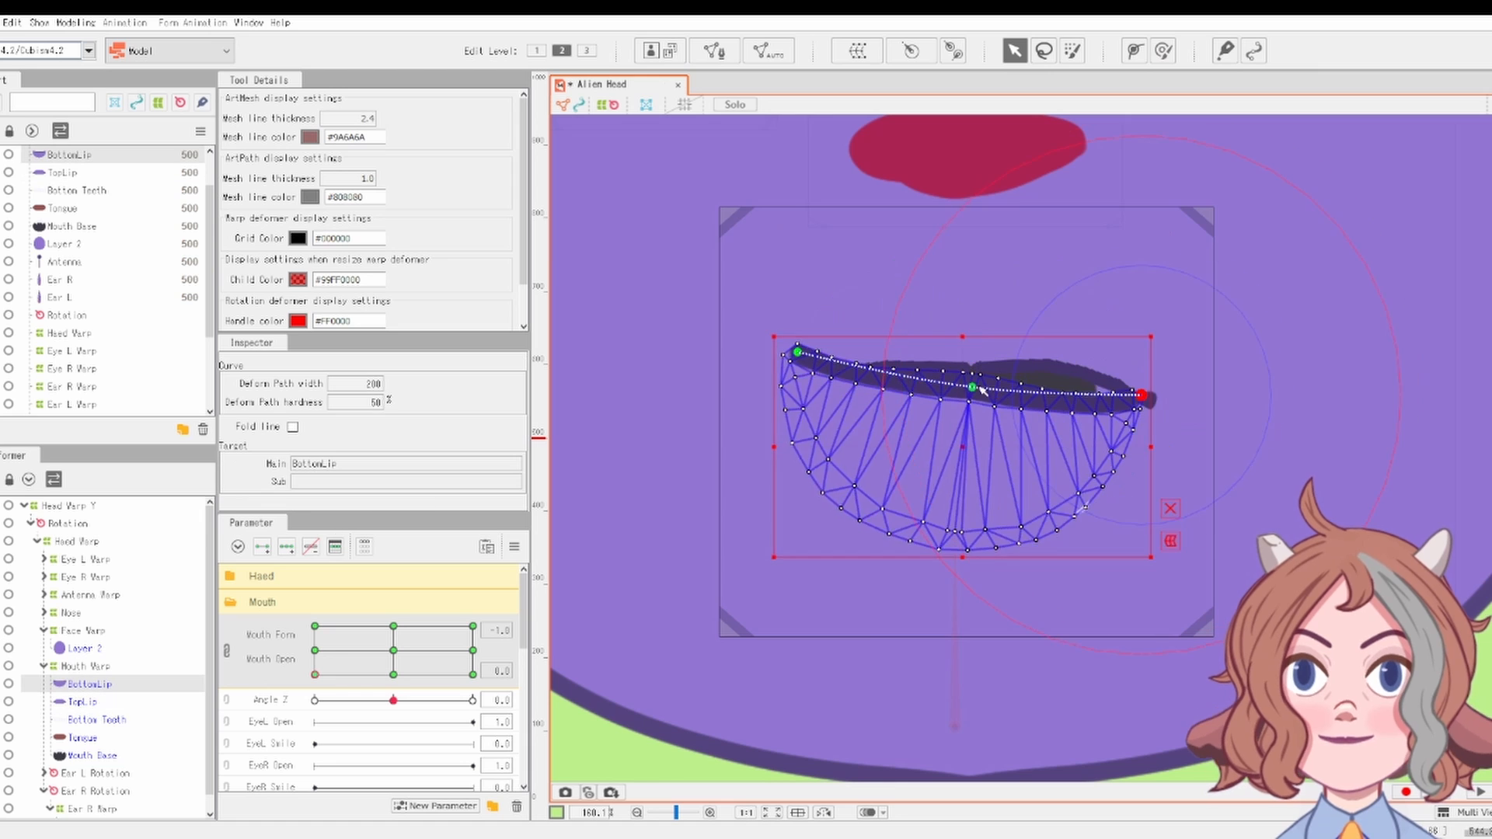
drag(796, 354, 798, 377)
drag(972, 386, 971, 362)
drag(1148, 397, 1149, 403)
Step: Refine the frown by lowering the lip corners further and raising the middle of TopLip's lower edge
drag(799, 377, 805, 394)
click(802, 376)
drag(1066, 371, 1066, 379)
drag(1145, 404, 1146, 407)
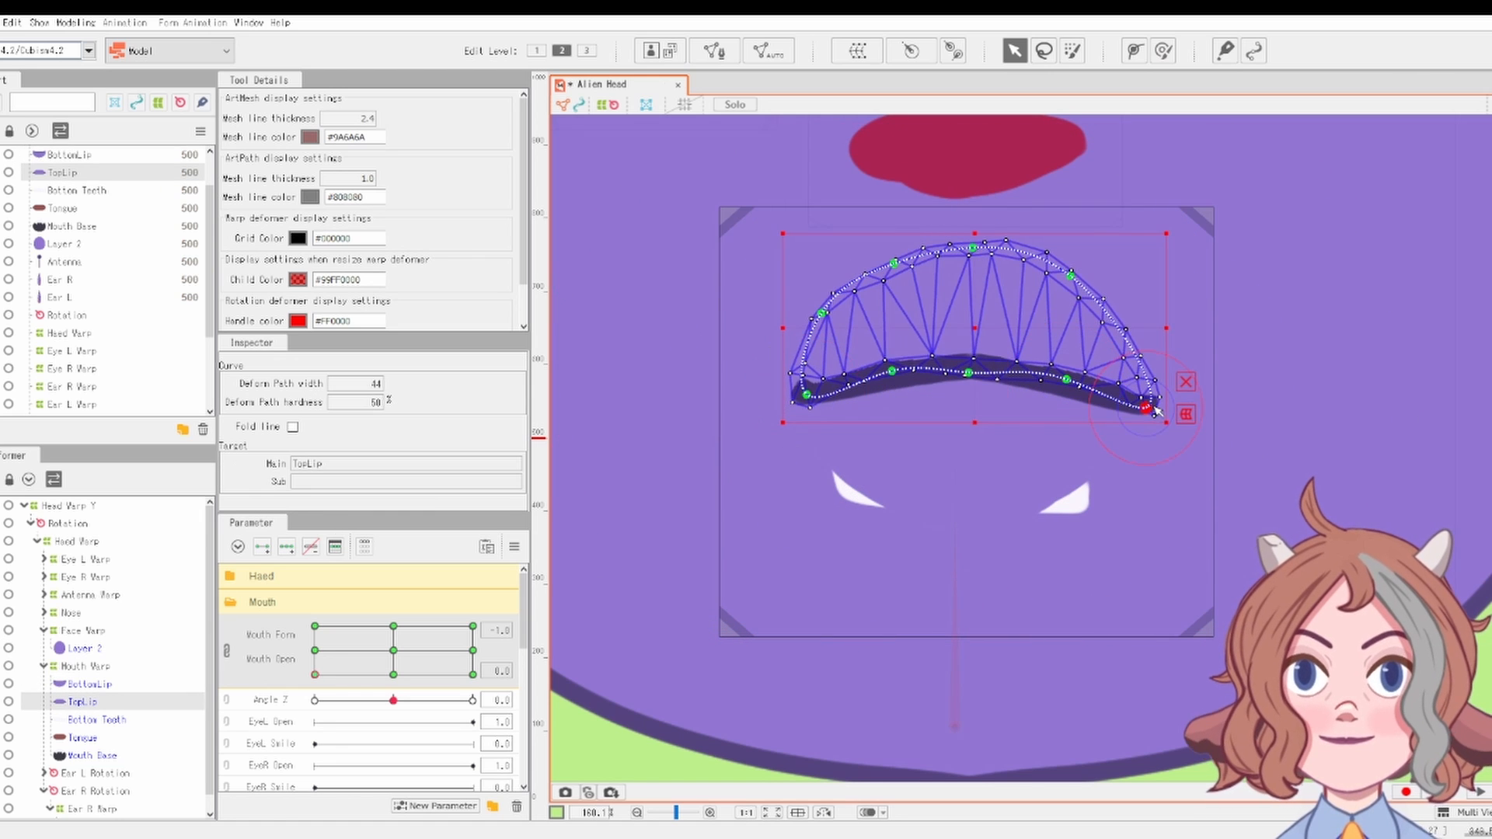
drag(969, 373, 970, 362)
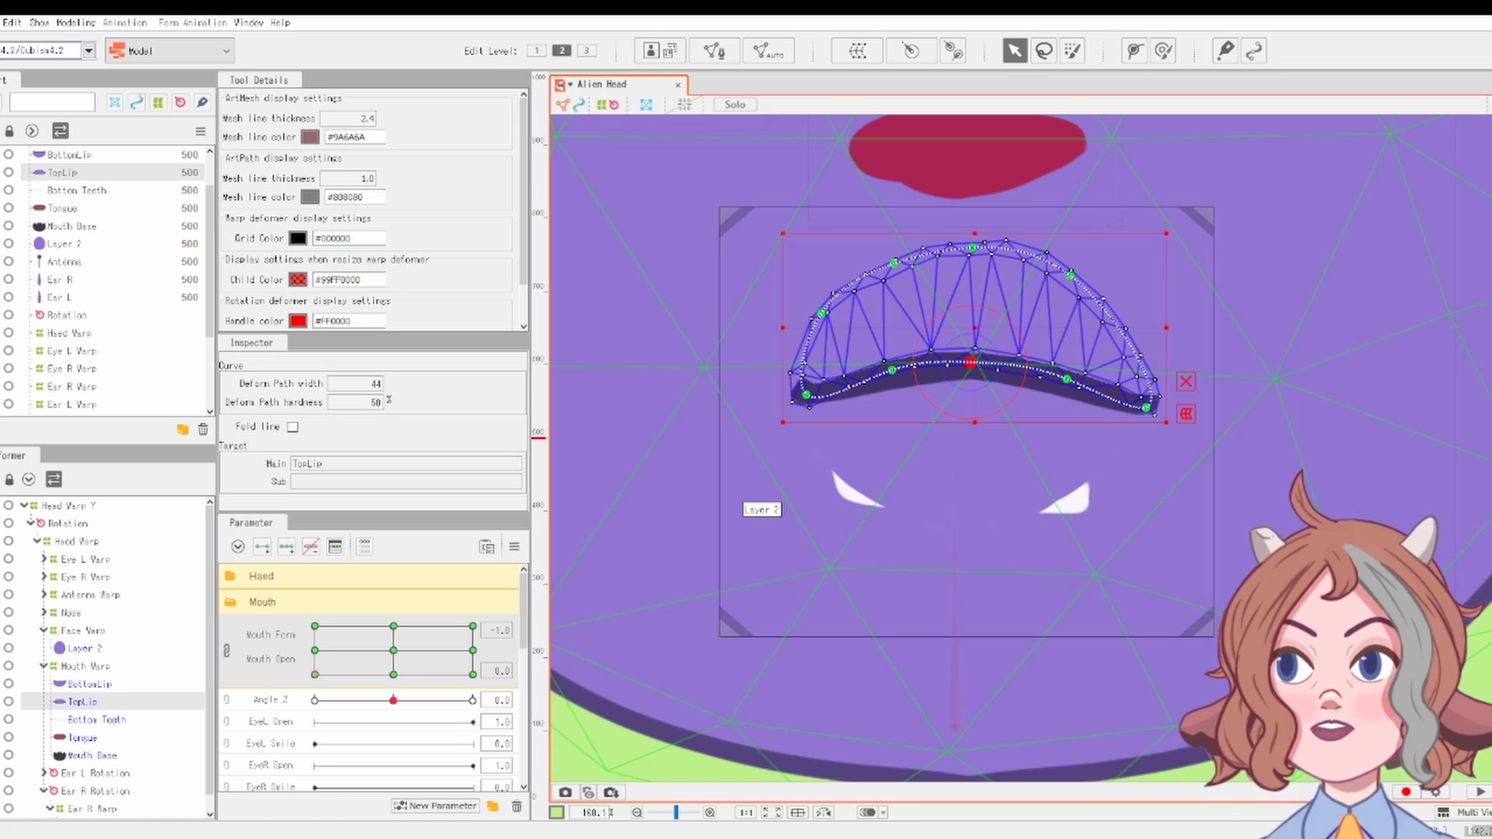
key(ctrl+z)
key(ctrl+y)
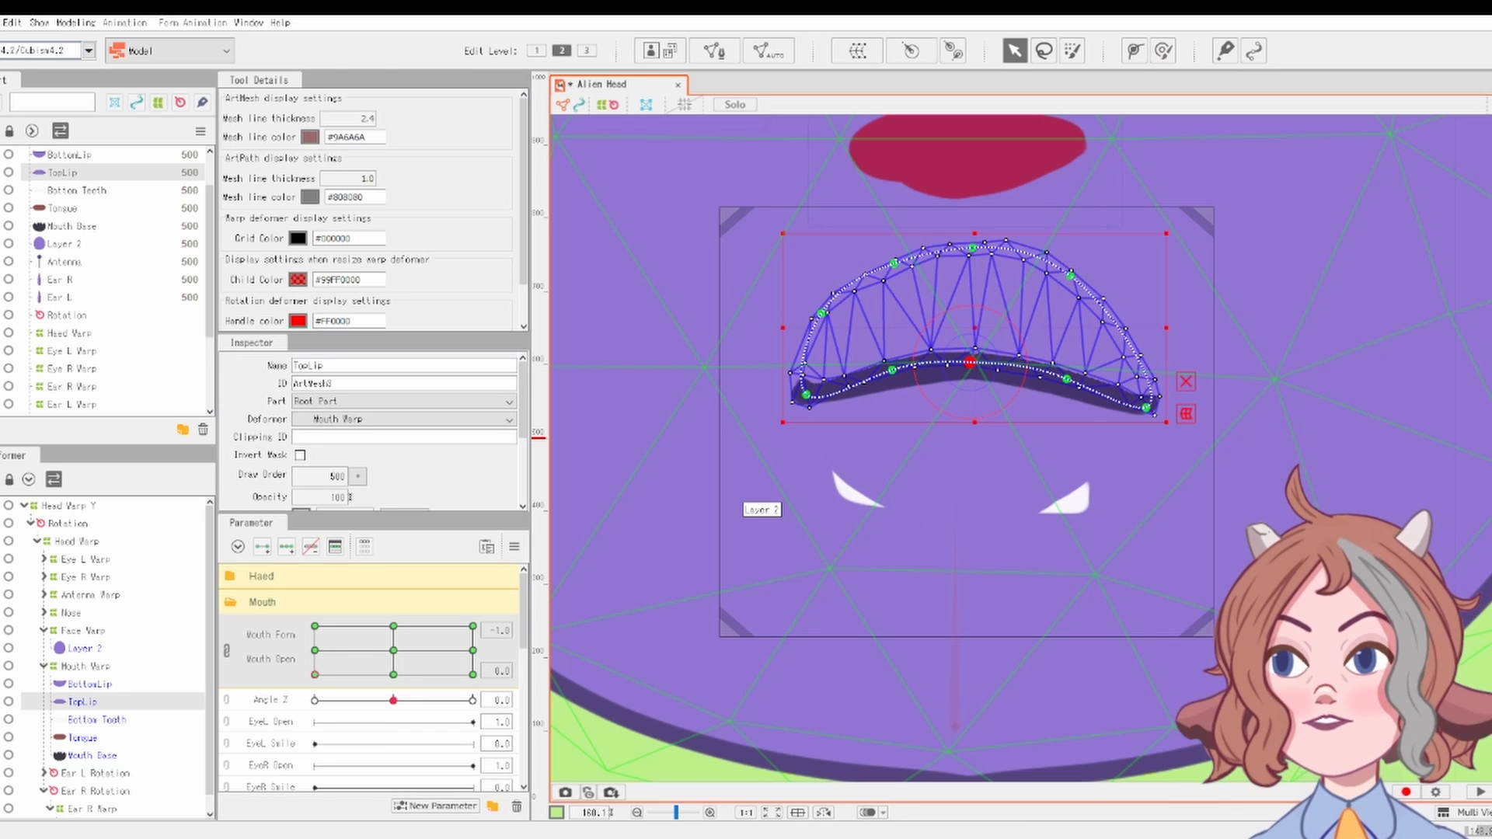
Step: Clip Bottom Teeth to the Mouth Base mesh by entering Mouth Base's ID as its clipping ID, with Invert Mask off
click(930, 479)
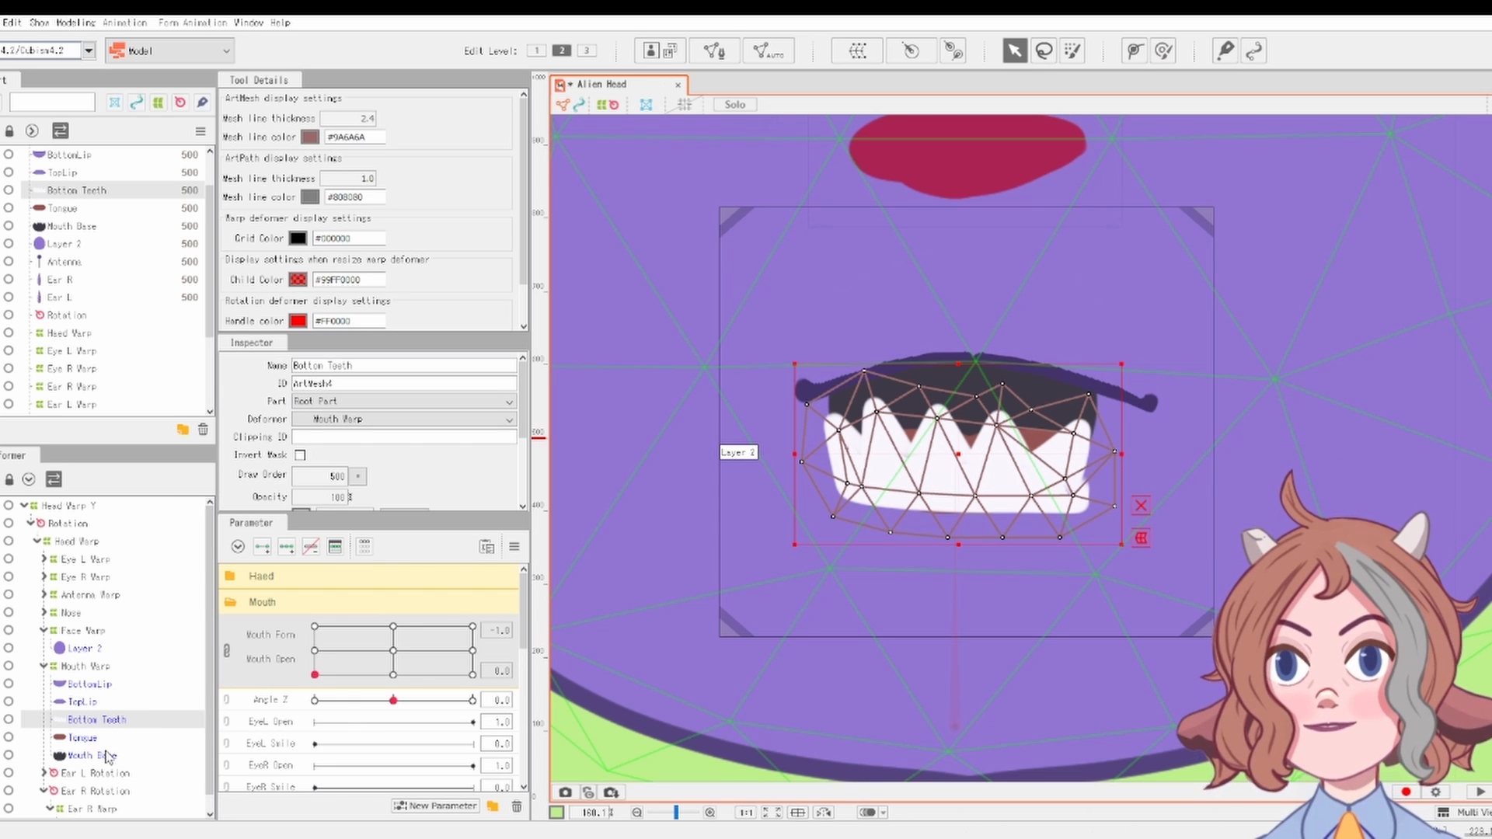
click(89, 755)
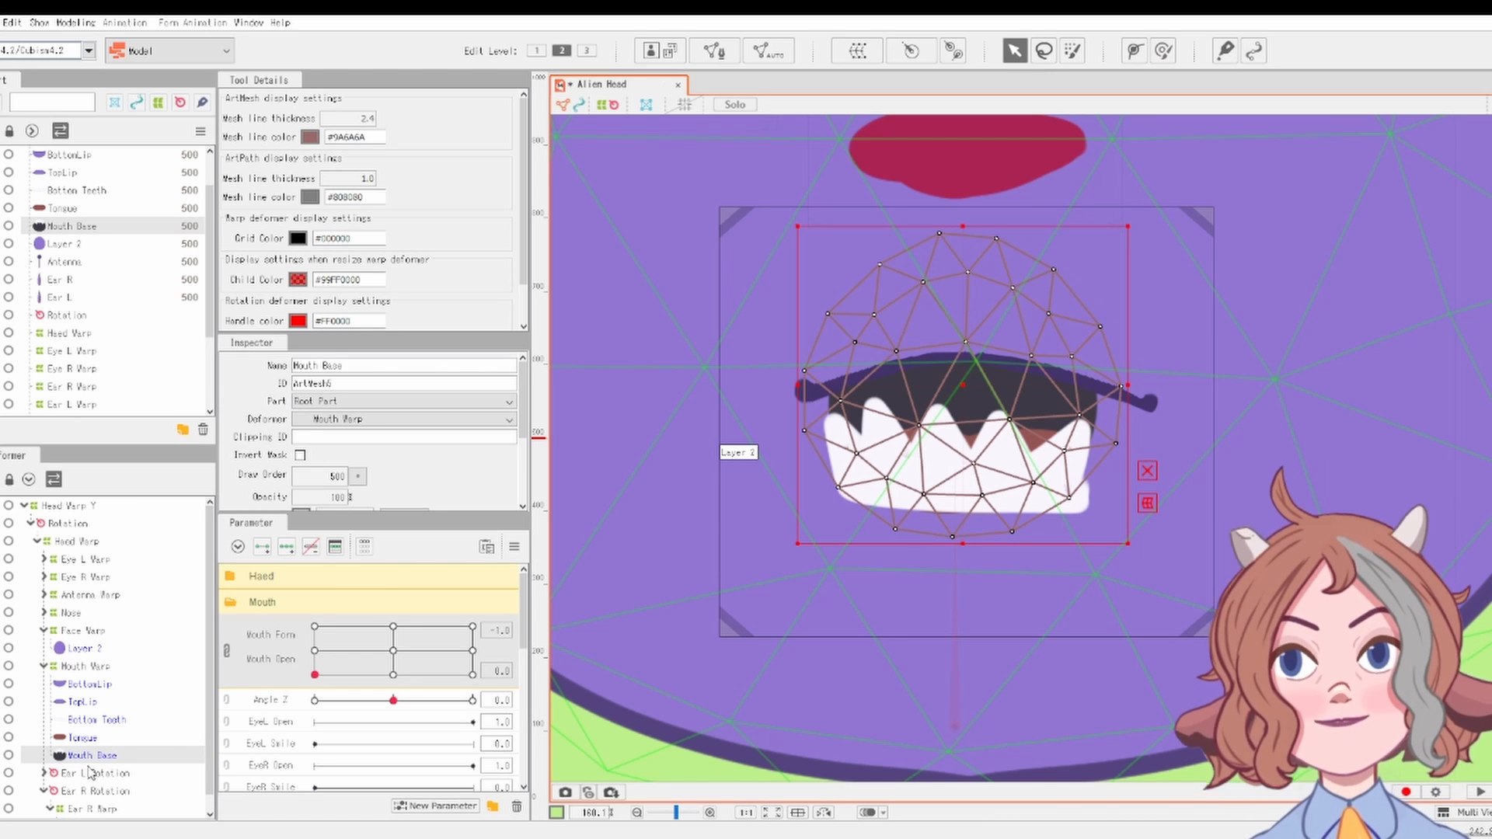
double_click(345, 384)
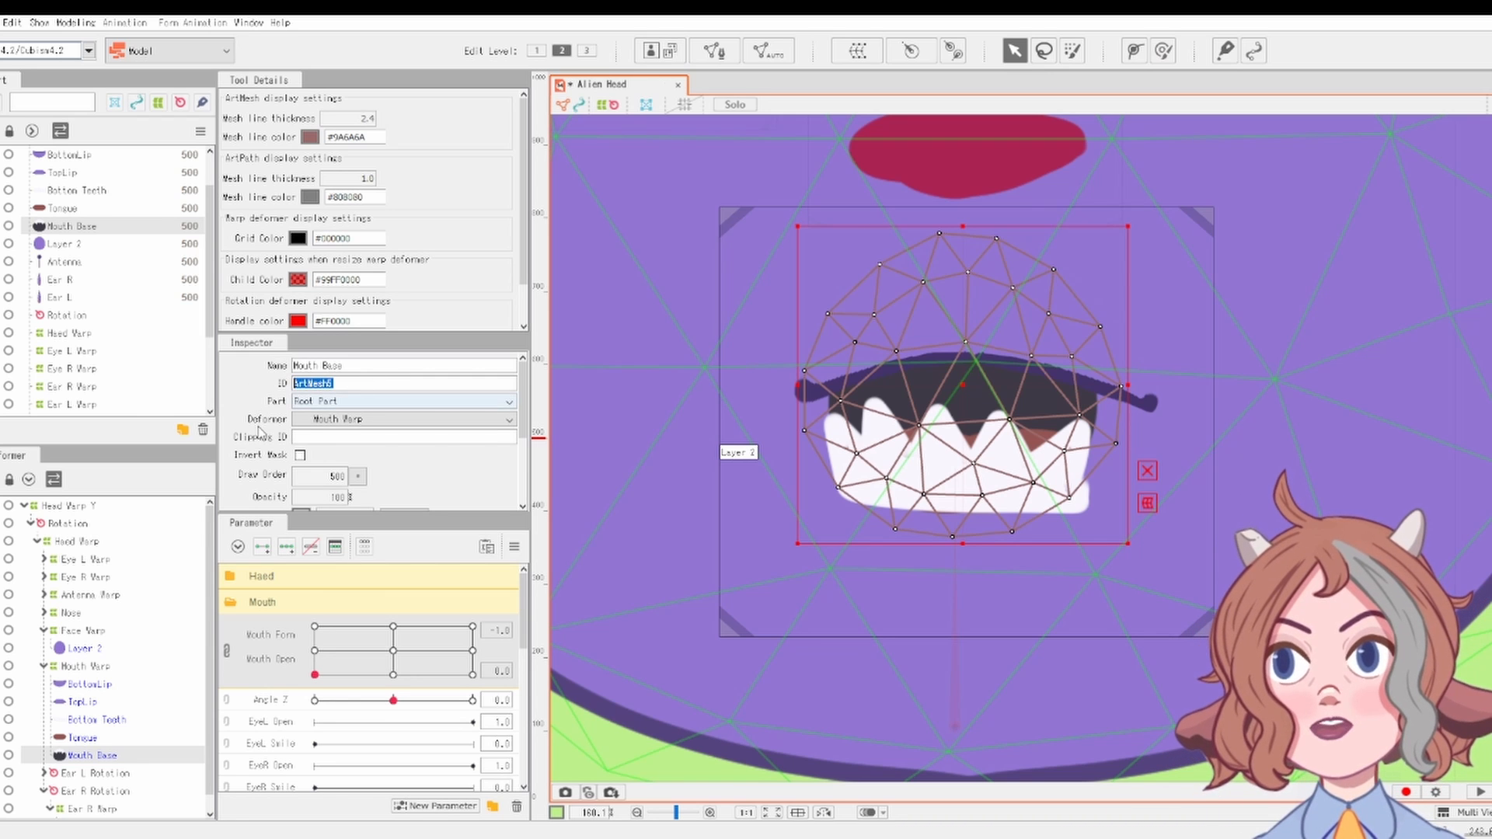
click(107, 720)
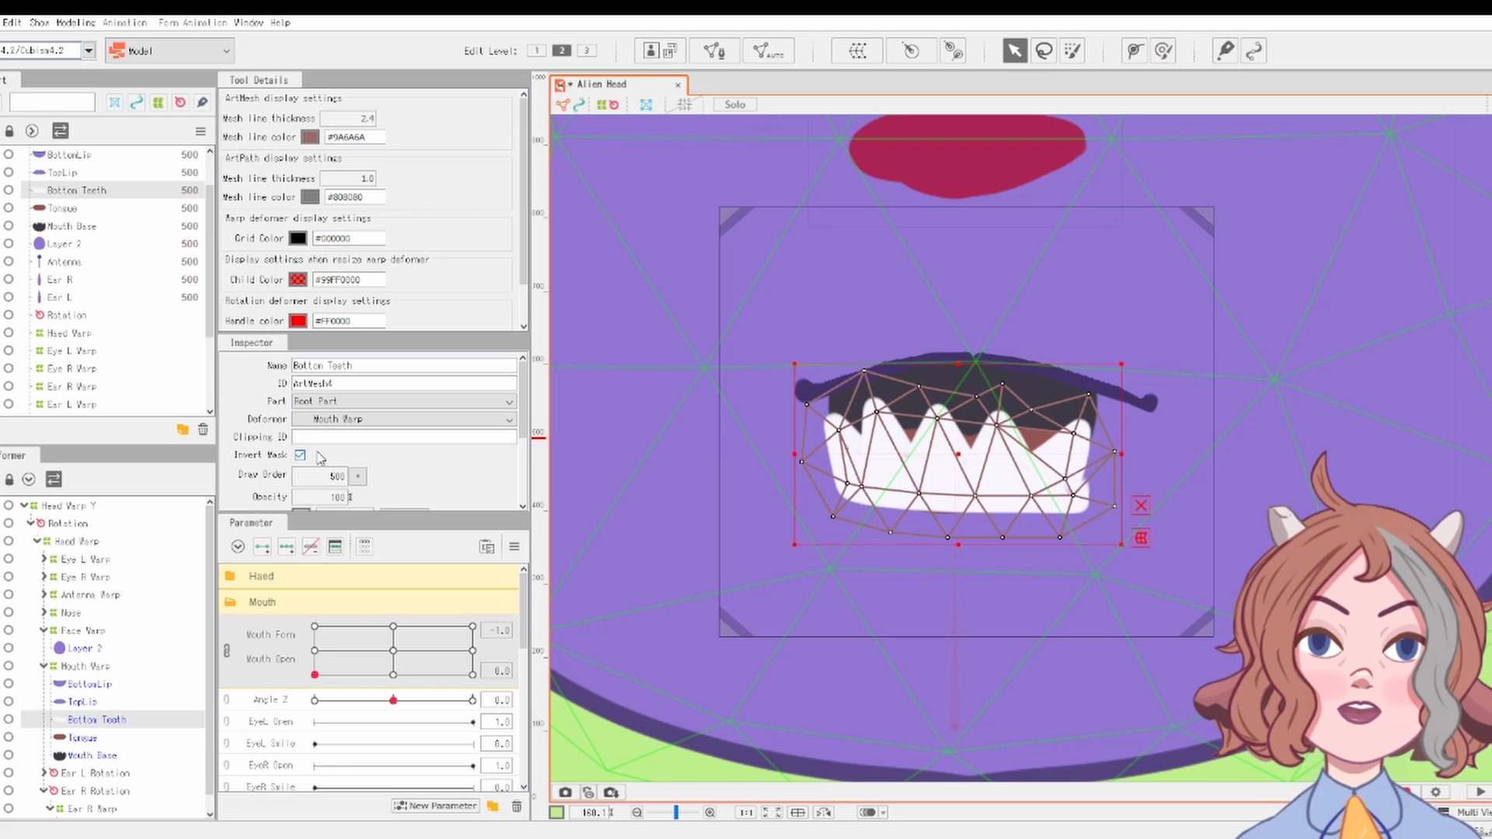
click(298, 455)
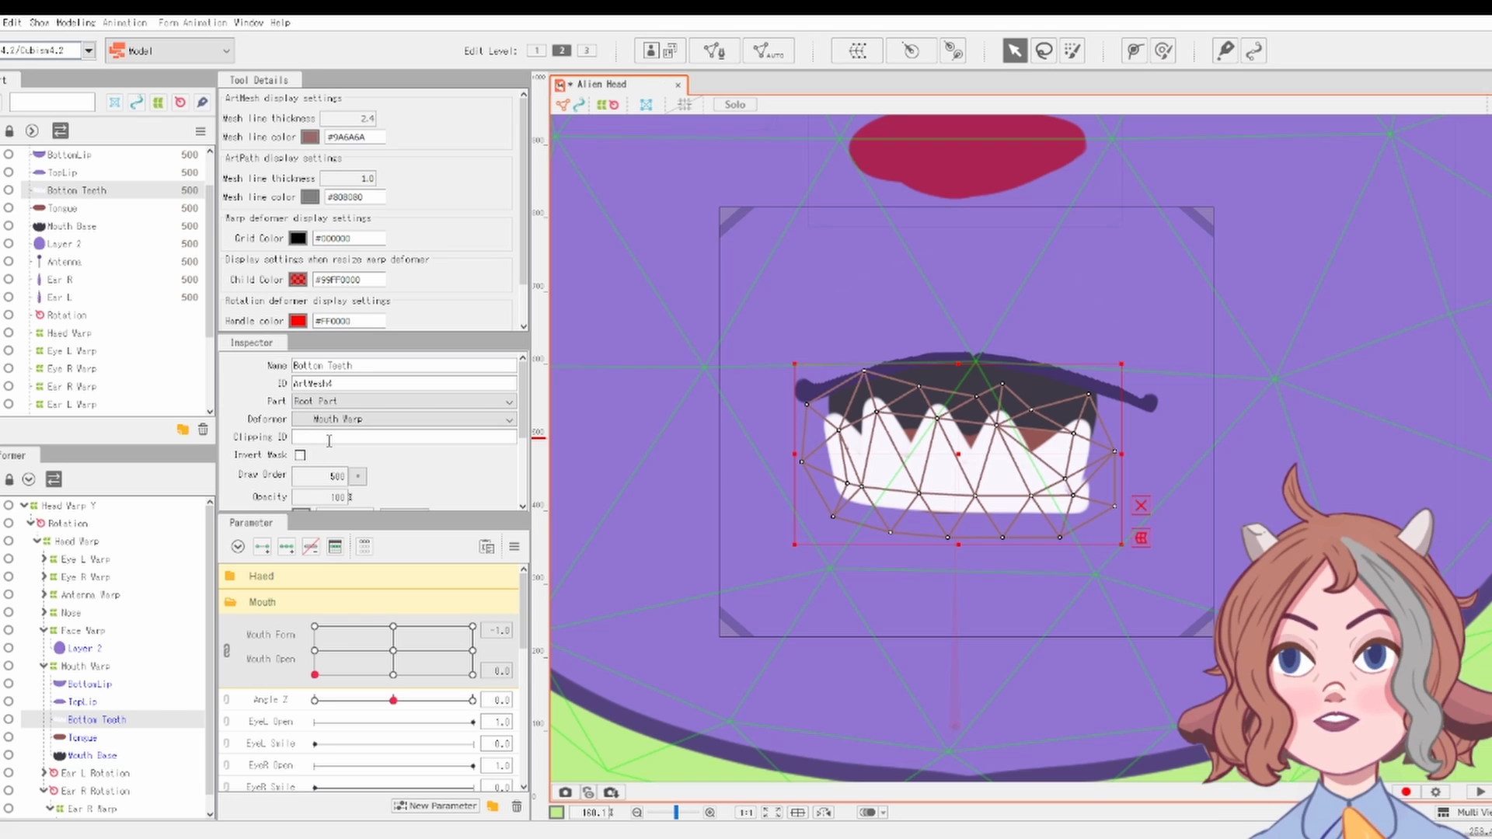
text(ArtMesh0)
key(Return)
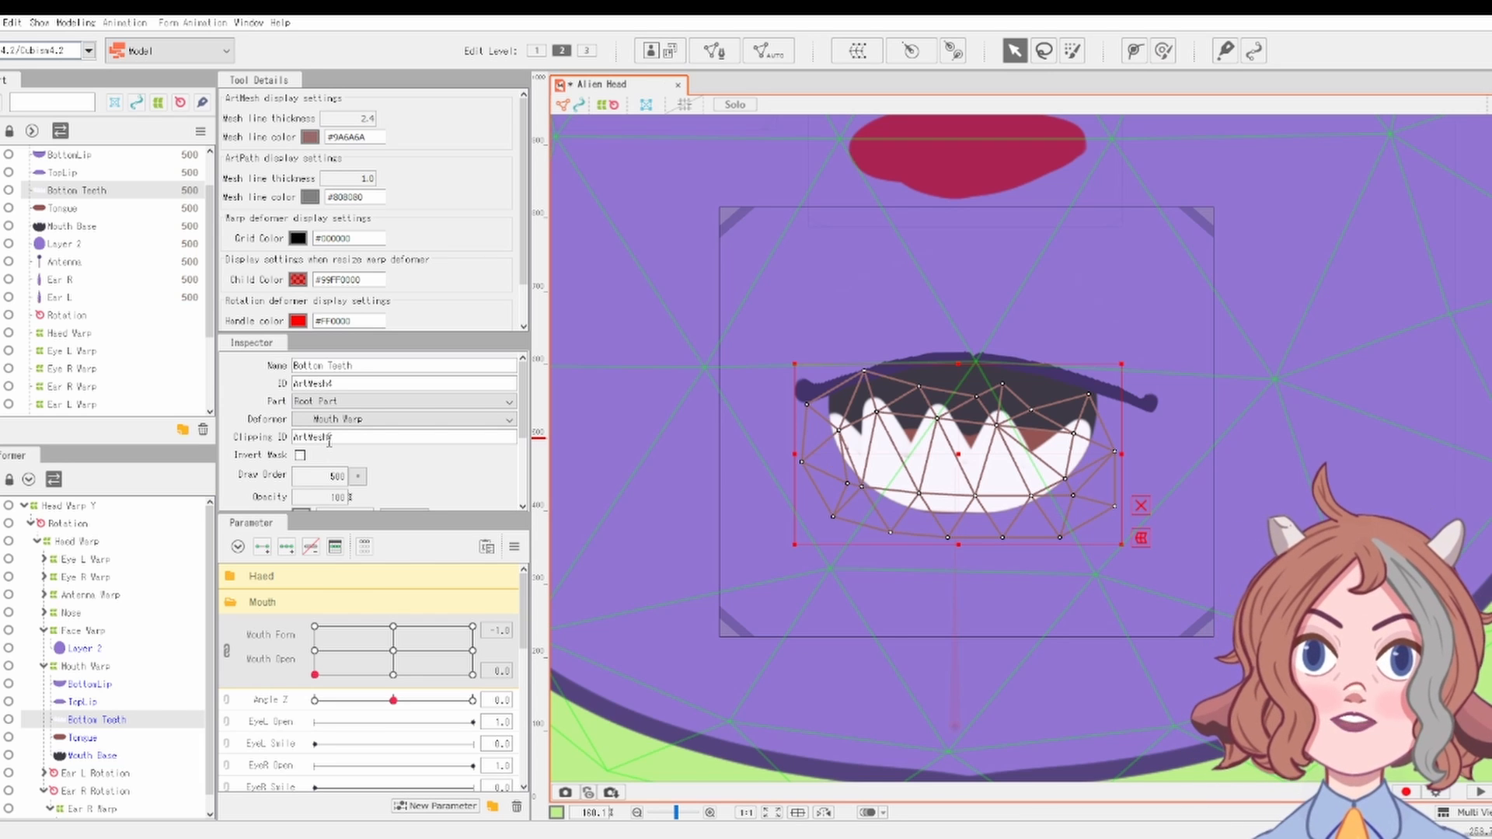
Step: Test the Bottom Teeth clipping with a trial move that is undone, and compare TopLip between the neutral and frown poses
drag(959, 462, 960, 495)
key(ctrl+z)
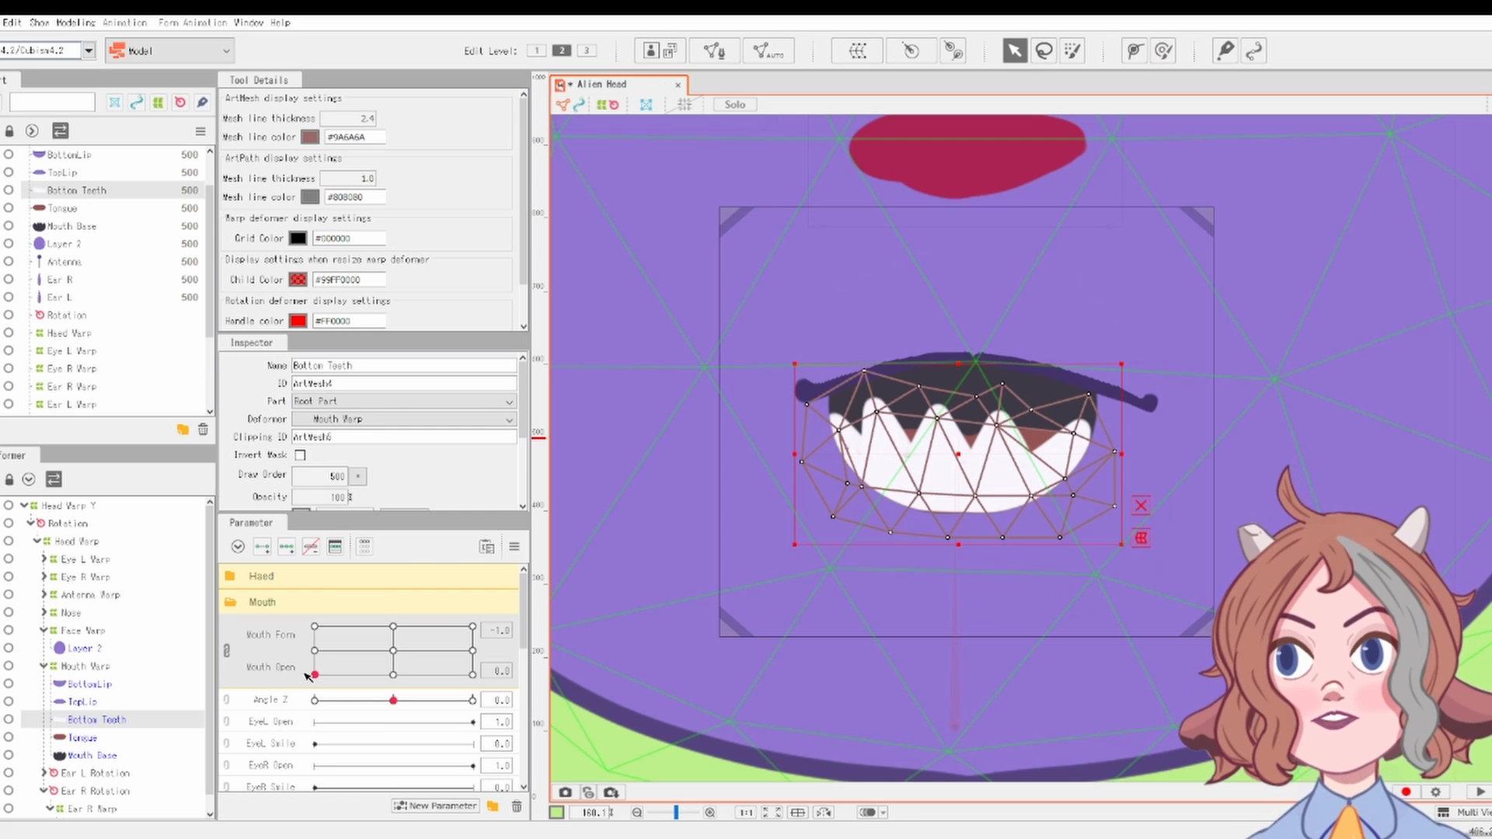
drag(315, 675, 394, 650)
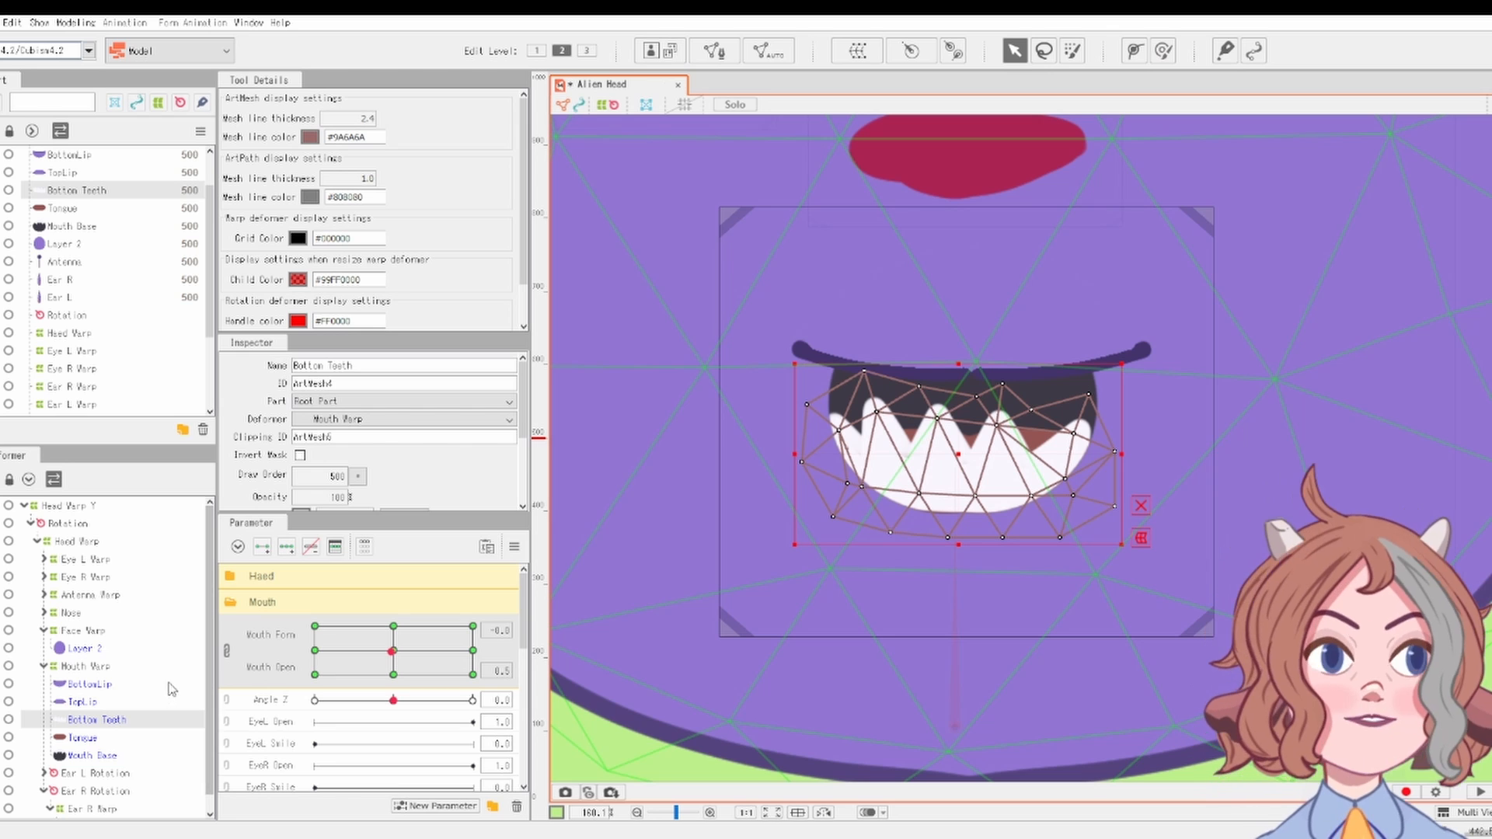
click(81, 701)
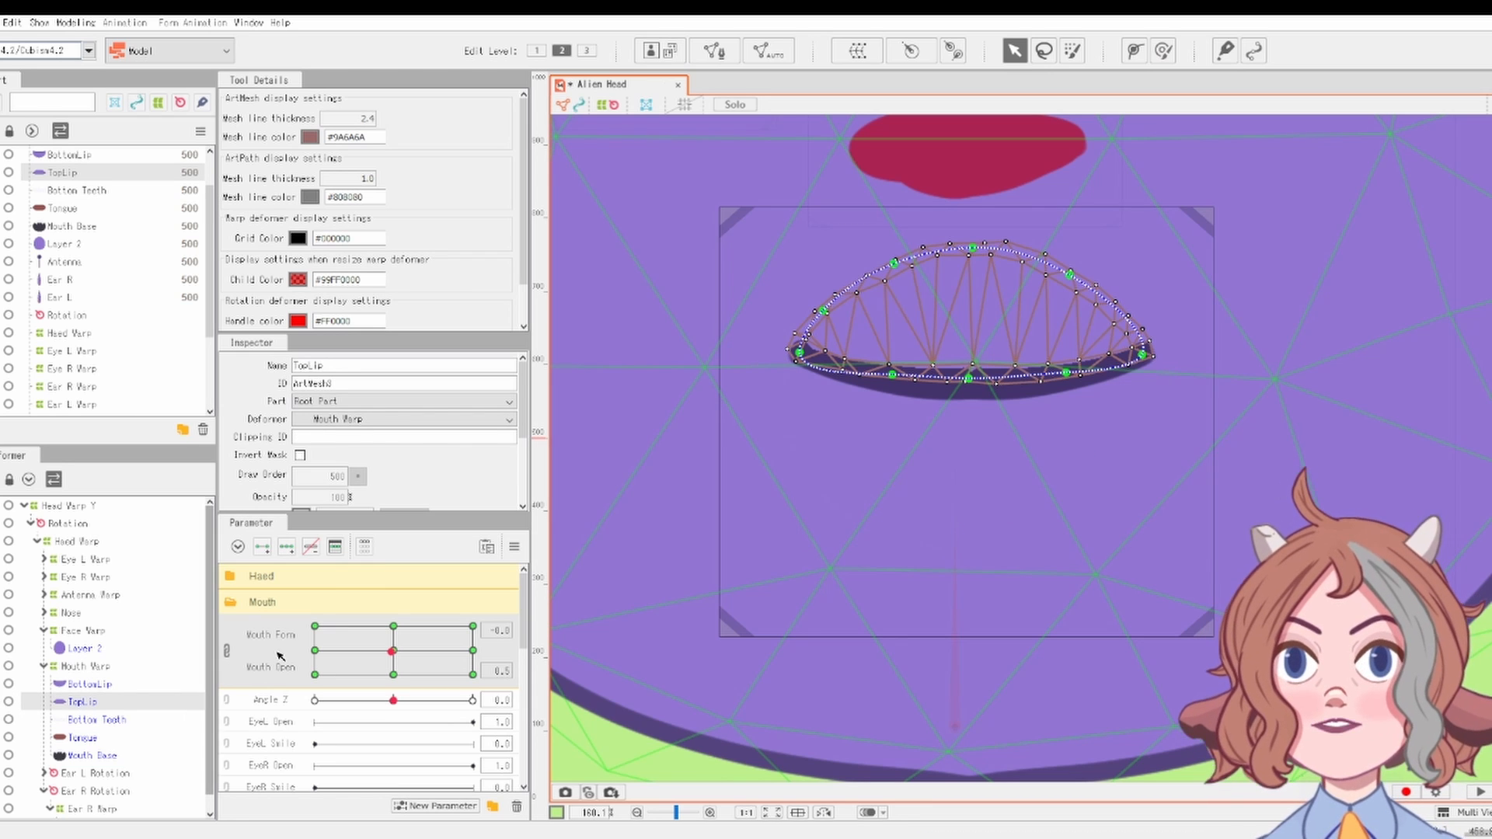
drag(392, 651, 311, 709)
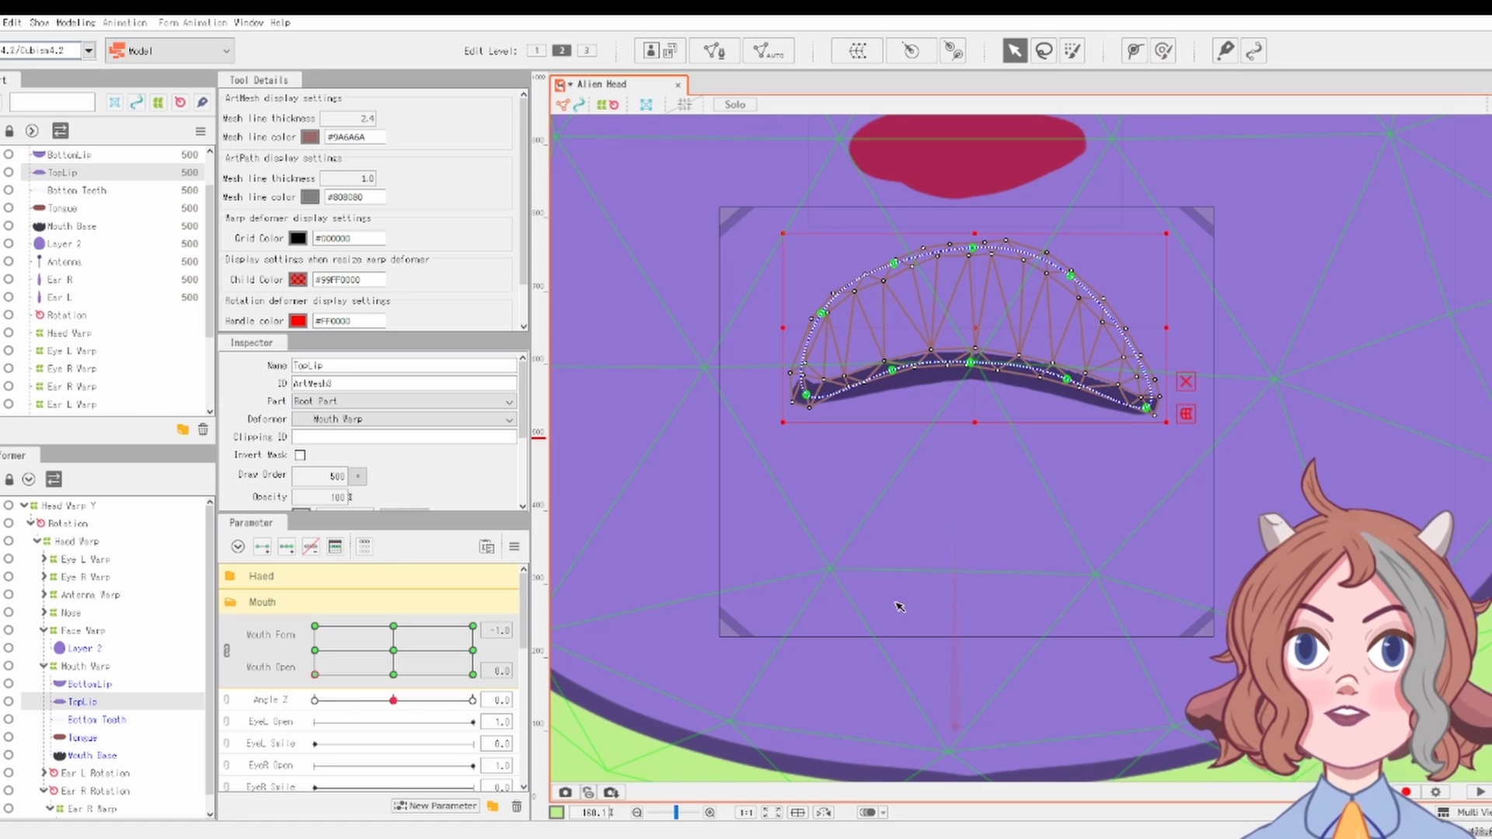
Step: Line up both ends of BottomLip's deform path with TopLip's corners in the closed frown at Mouth Form -1.0
scroll(900, 607, down, 4)
click(1188, 737)
scroll(1151, 622, up, 4)
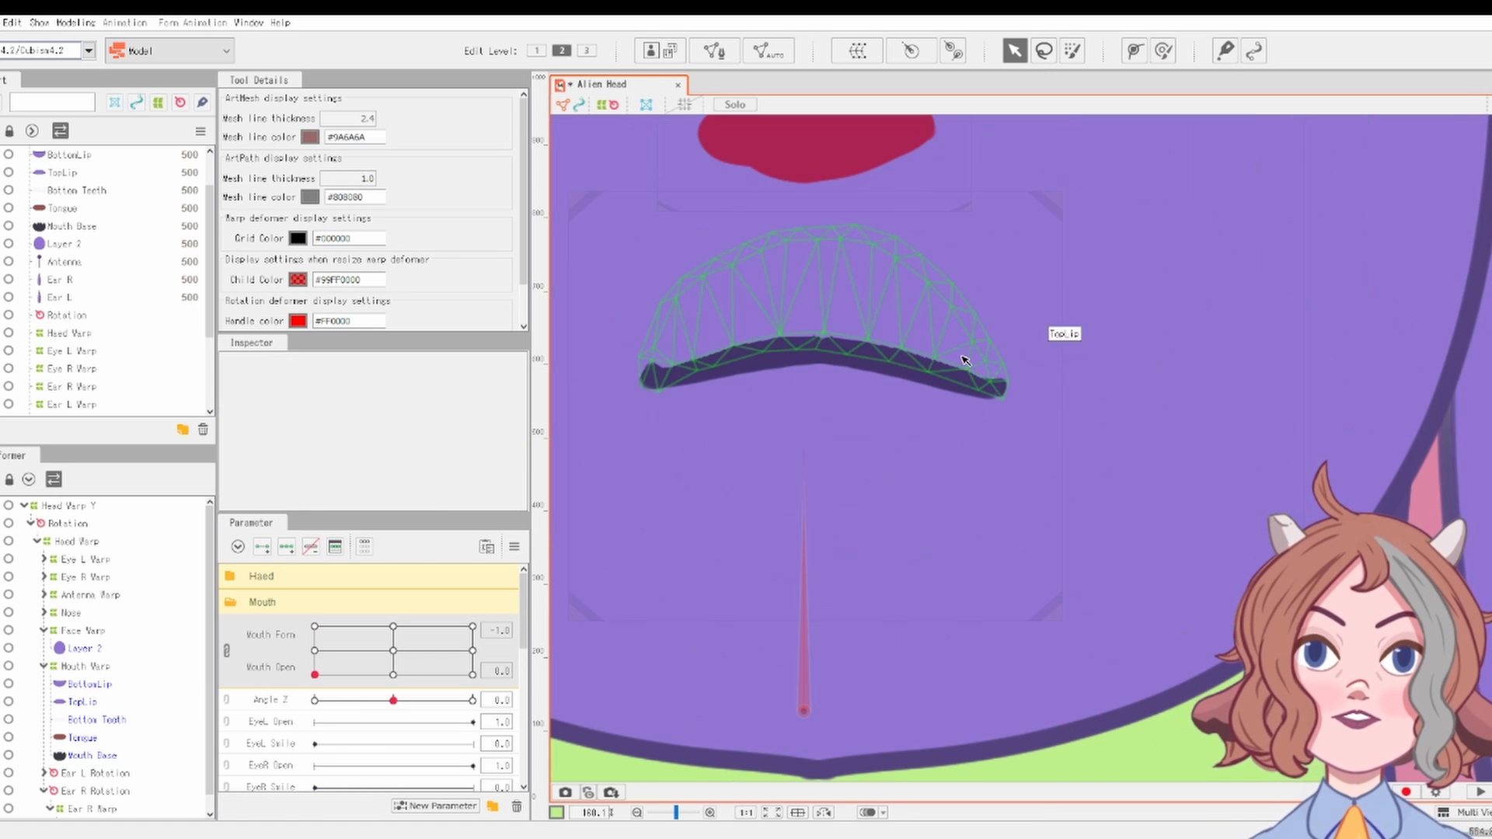
click(1000, 386)
click(1003, 387)
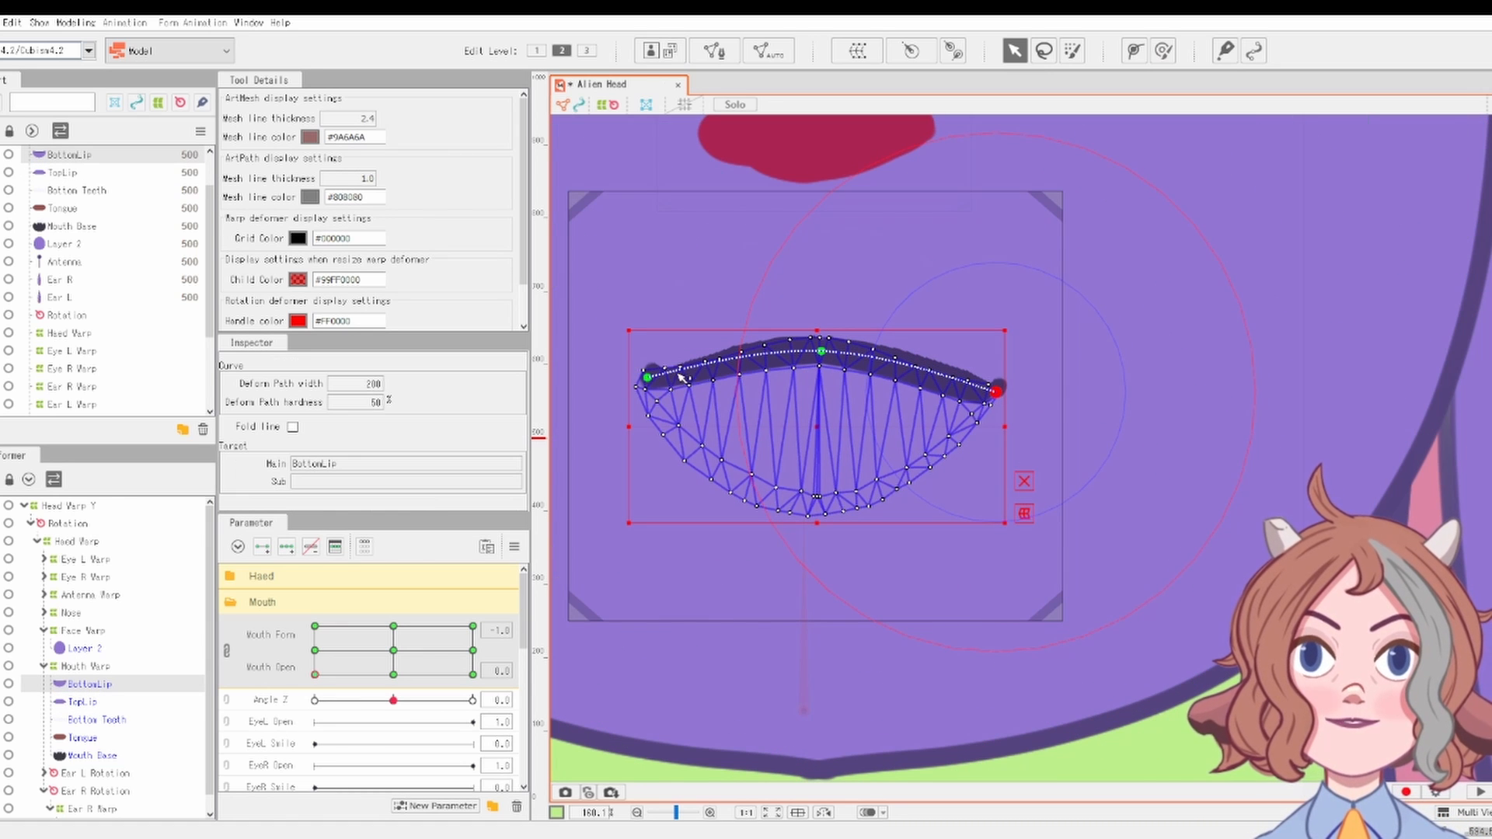
click(651, 384)
click(703, 342)
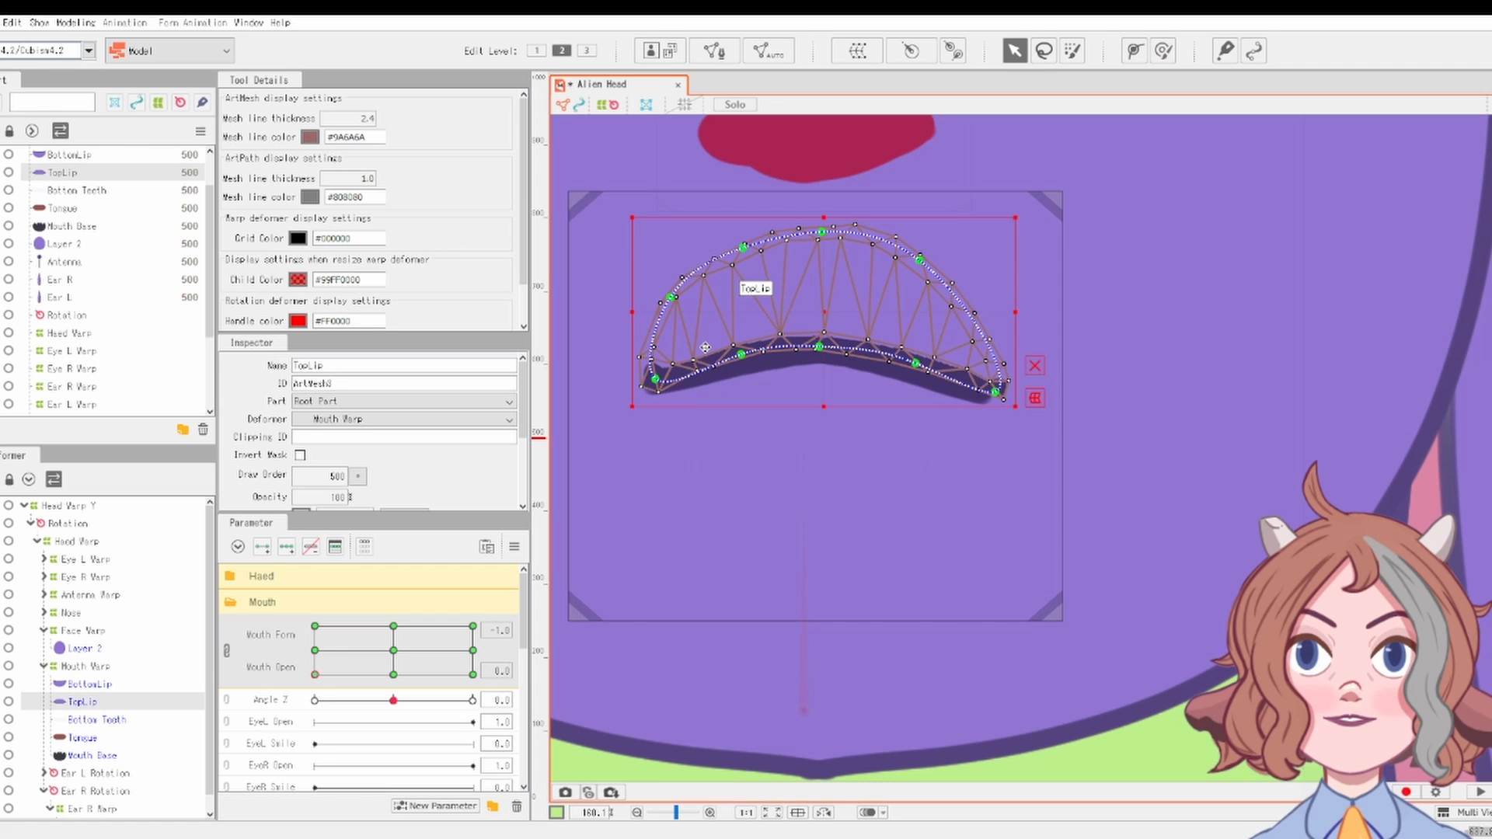
click(729, 389)
drag(652, 384, 657, 388)
click(657, 388)
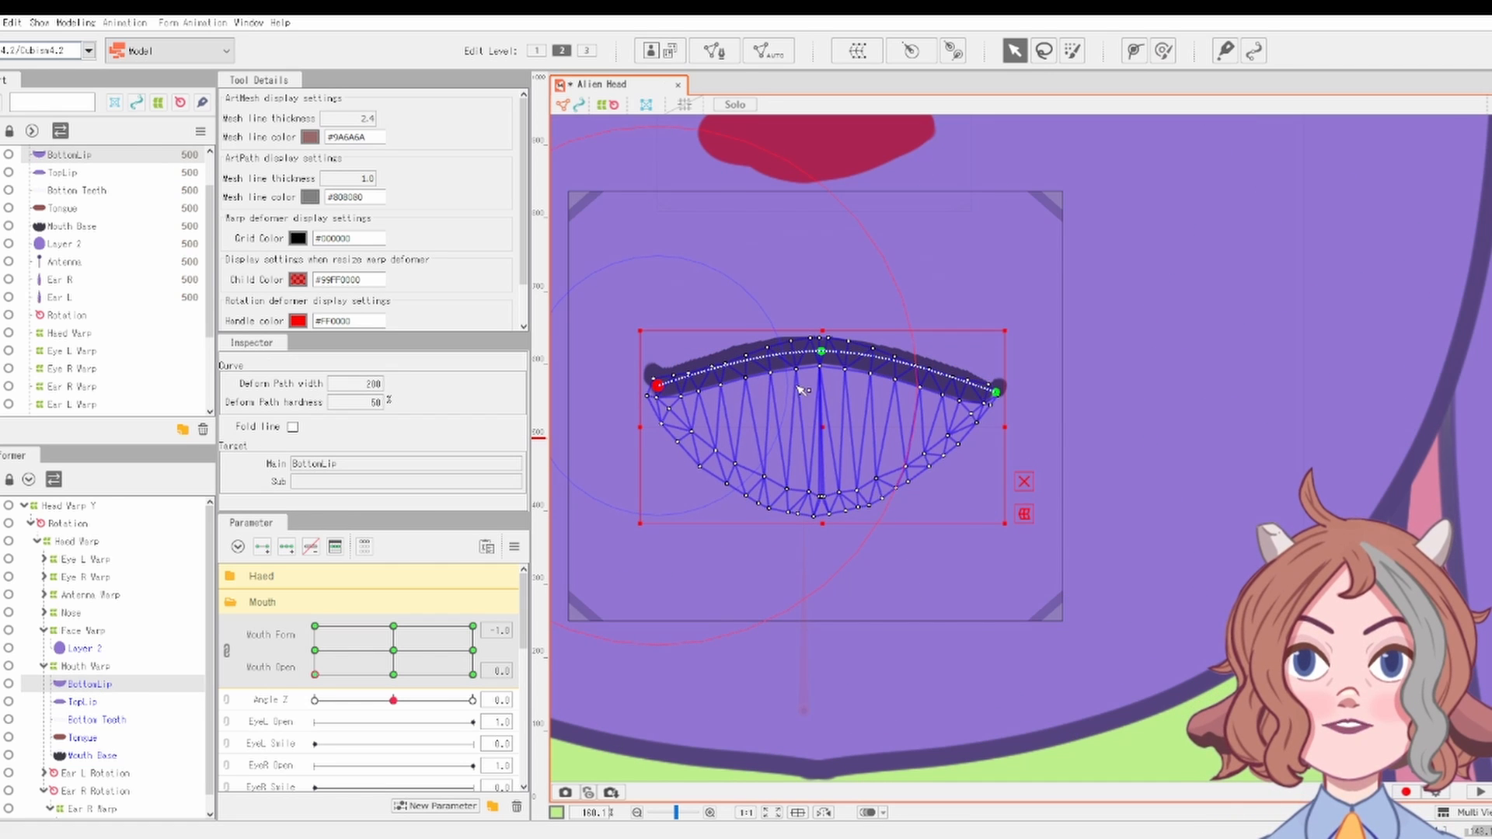
click(994, 394)
click(1050, 763)
scroll(1050, 761, down, 3)
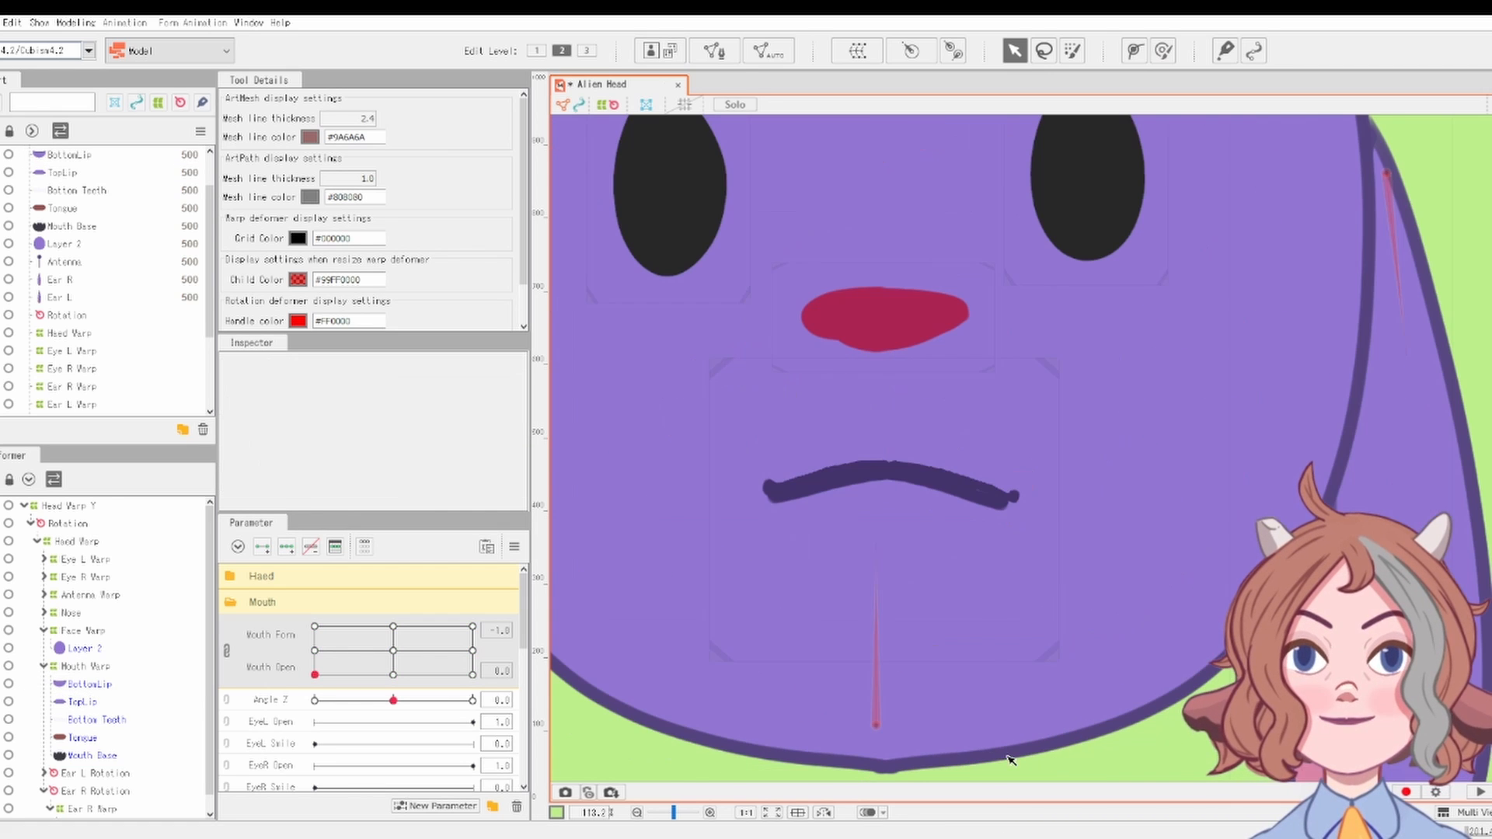
Step: Sweep Mouth Form to the smile at 1.0 and examine how the TopLip and BottomLip meshes line up
click(397, 675)
drag(397, 675, 411, 675)
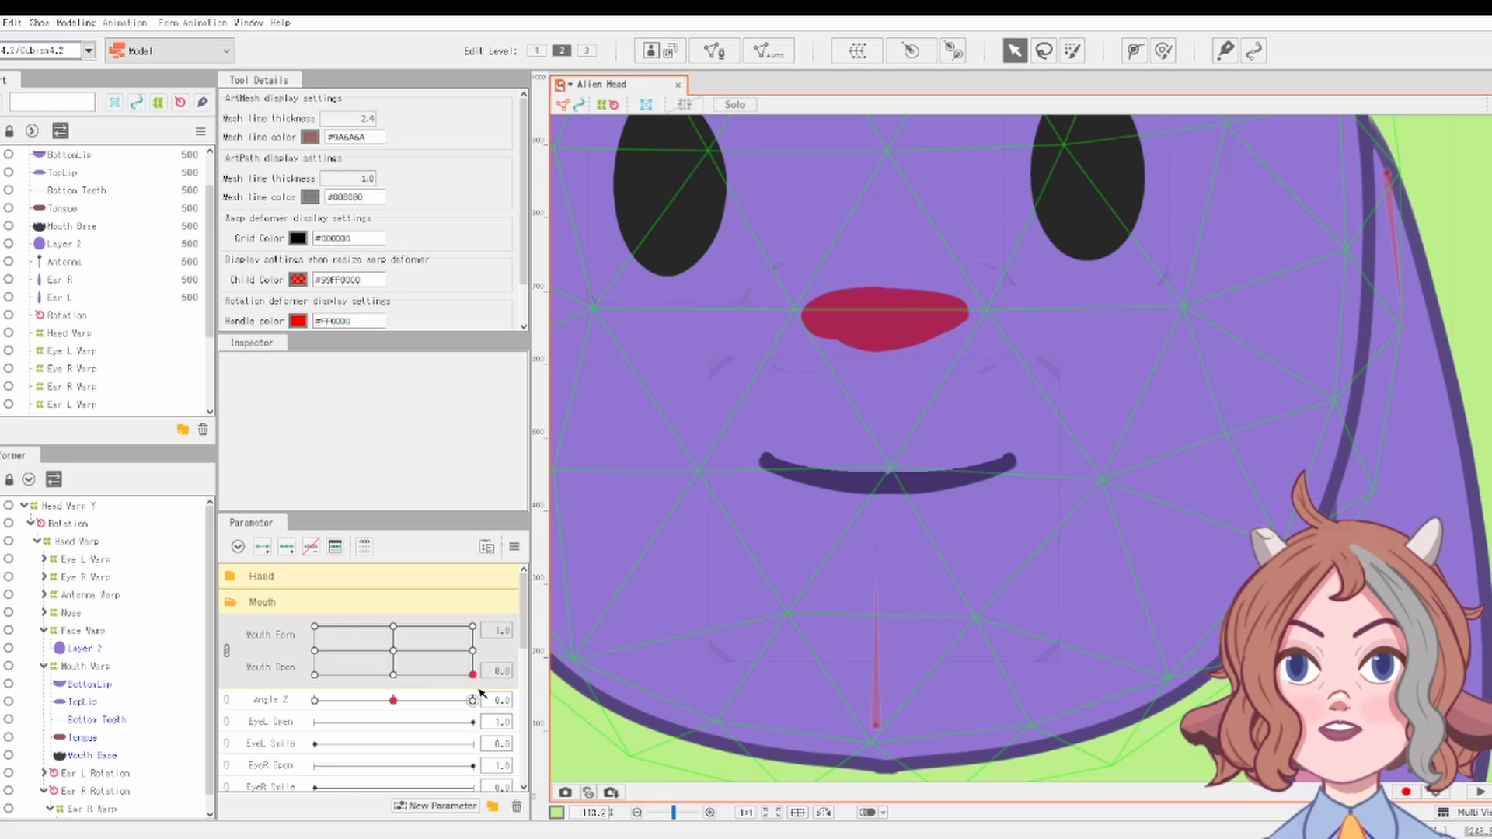
click(105, 700)
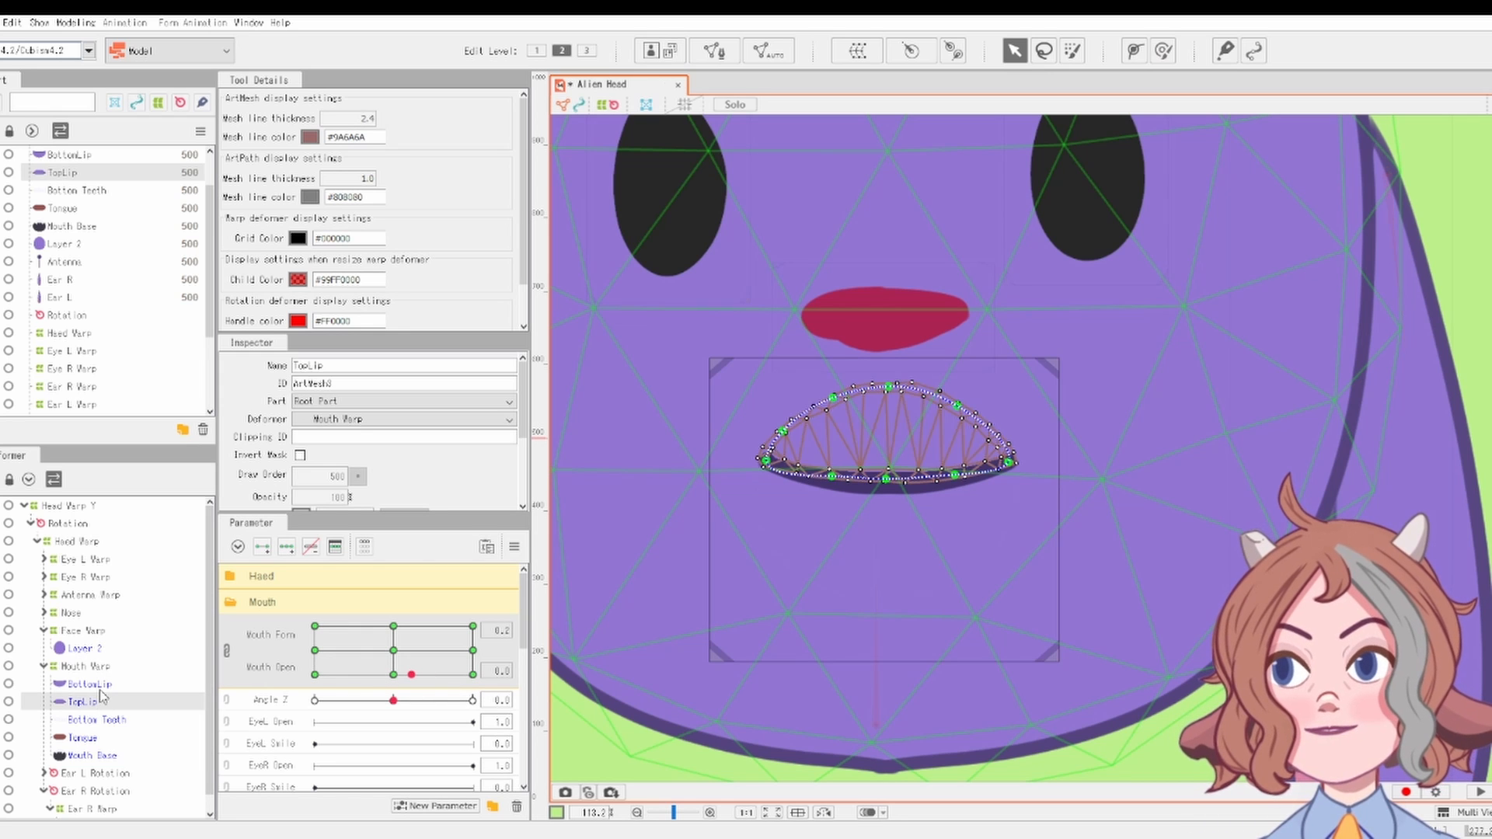
click(109, 686)
drag(411, 674, 473, 674)
key(ctrl+a)
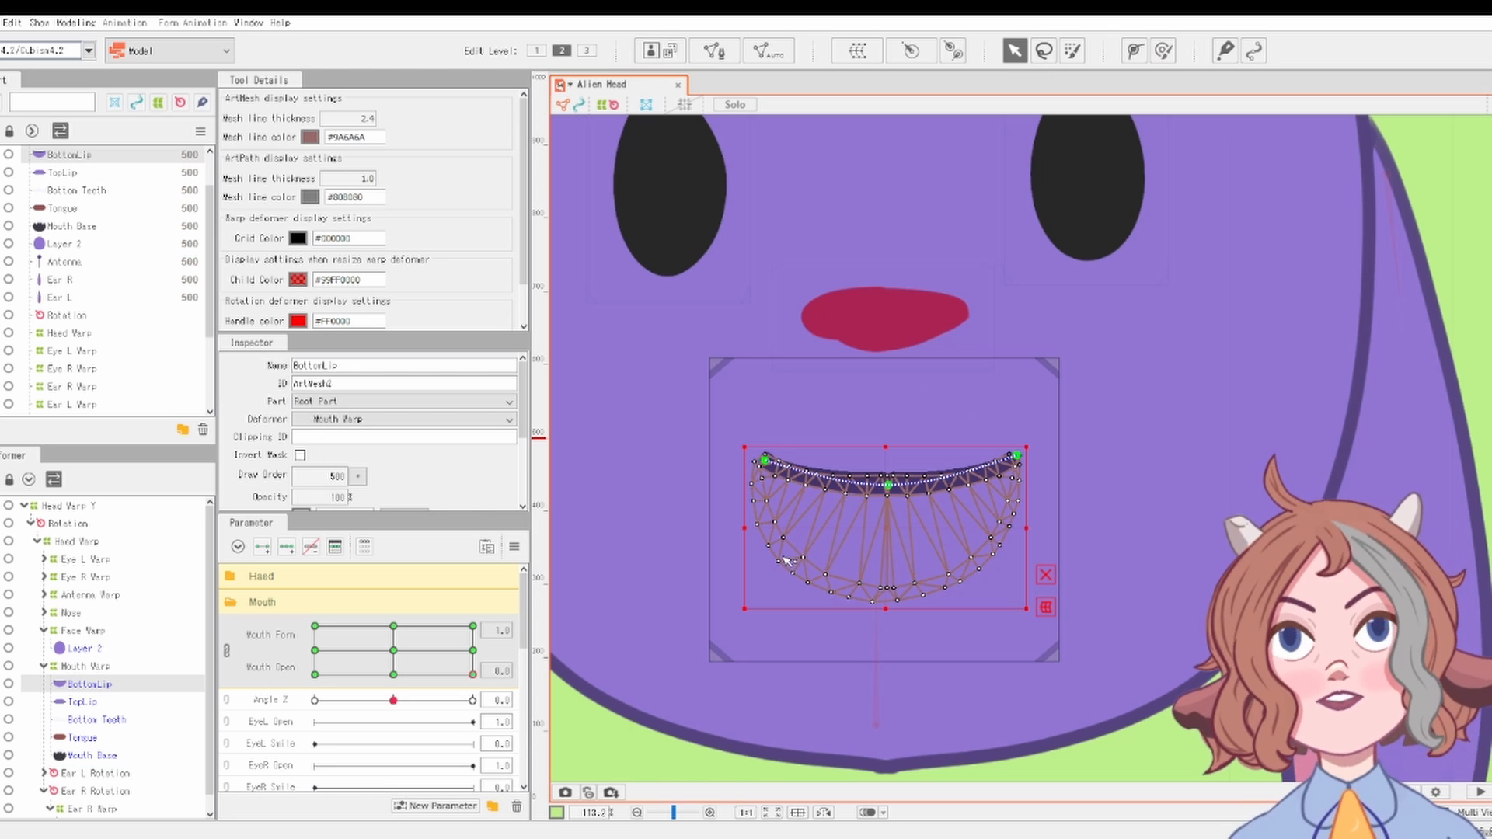
scroll(820, 551, up, 4)
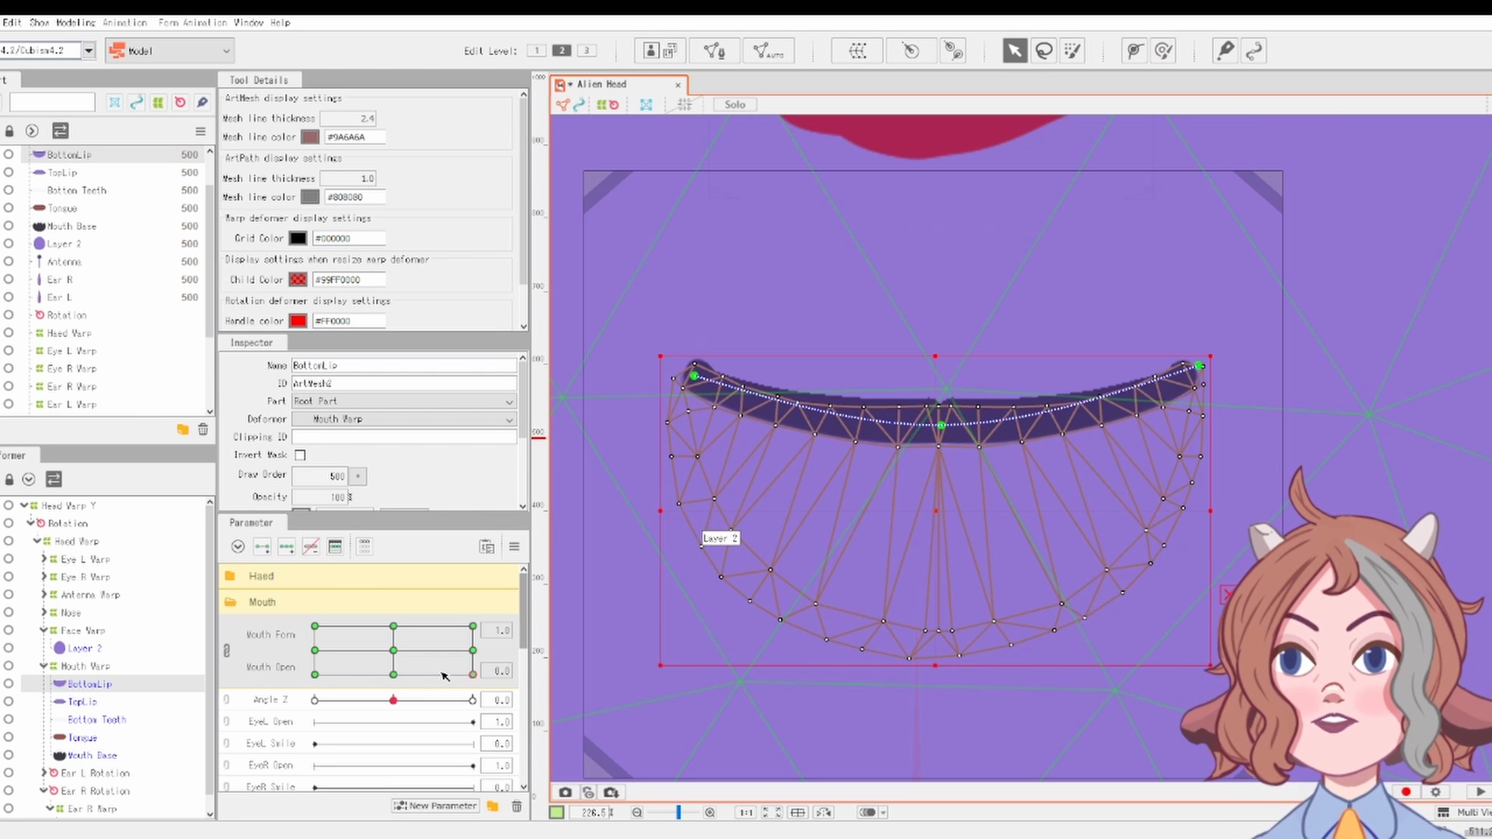
Step: Flatten the closed neutral mouth at Mouth Form 0.0 and Mouth Open 0.0 by lowering the lip ends
drag(473, 675, 396, 675)
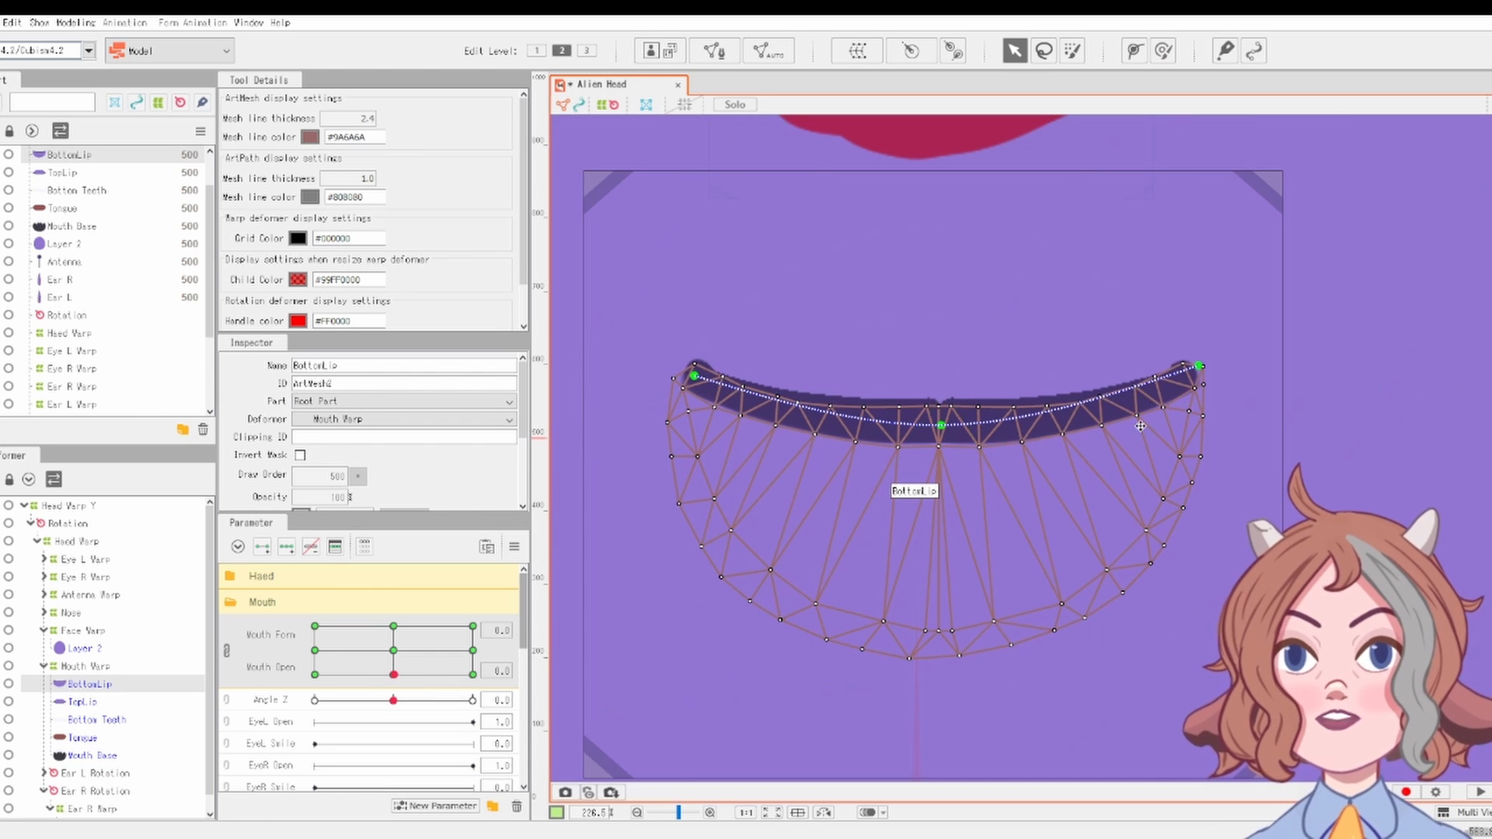
click(1199, 368)
drag(1200, 368, 1204, 398)
drag(694, 376, 699, 401)
click(729, 389)
click(1076, 408)
drag(1180, 380, 1187, 396)
scroll(1186, 453, down, 4)
click(610, 625)
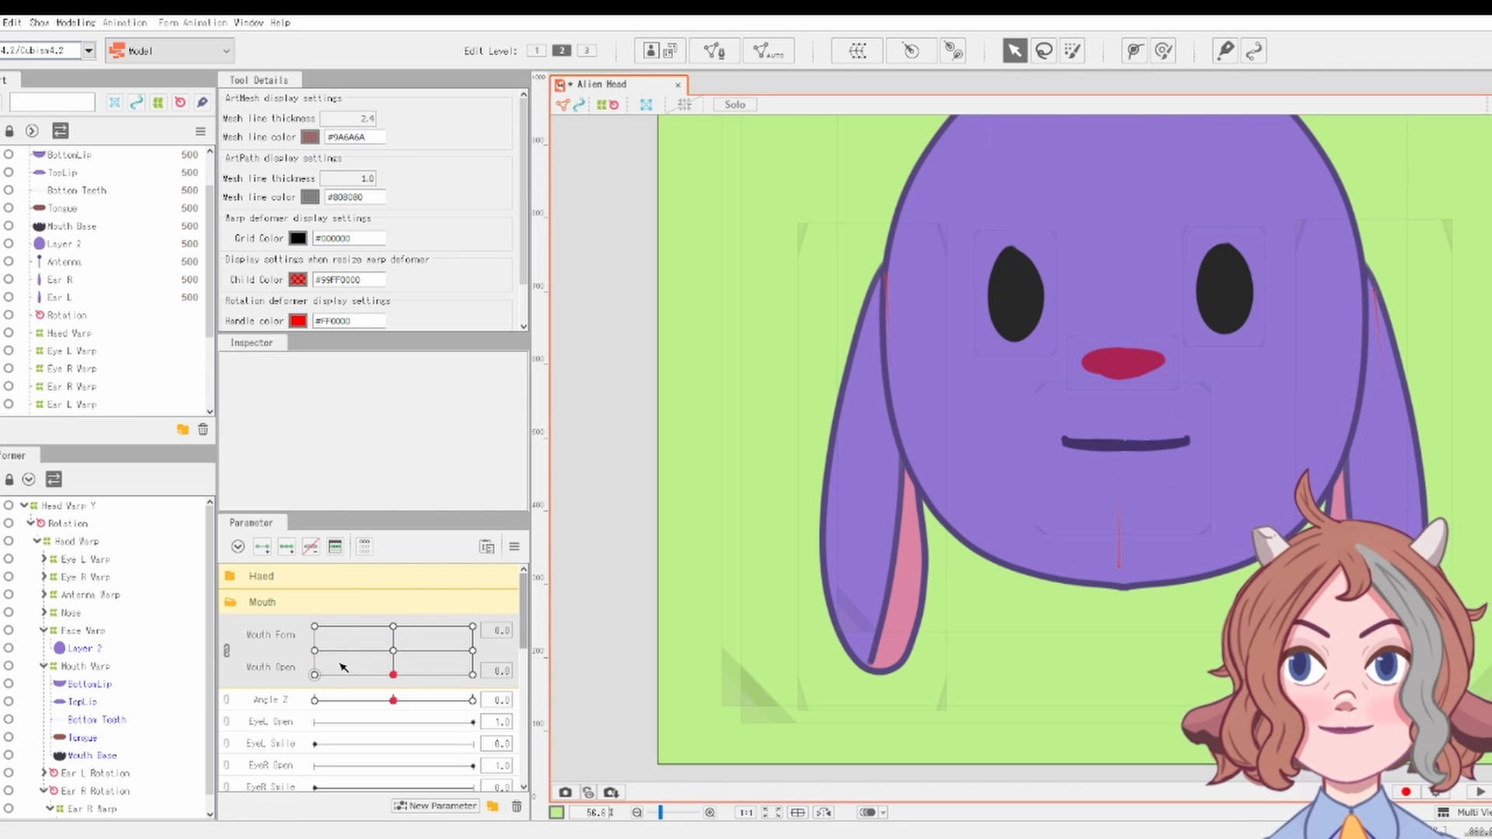
Step: Pull TopLip's corner point inward at Mouth Form -1.0 so it sits on BottomLip's end in the closed frown
drag(343, 667, 485, 691)
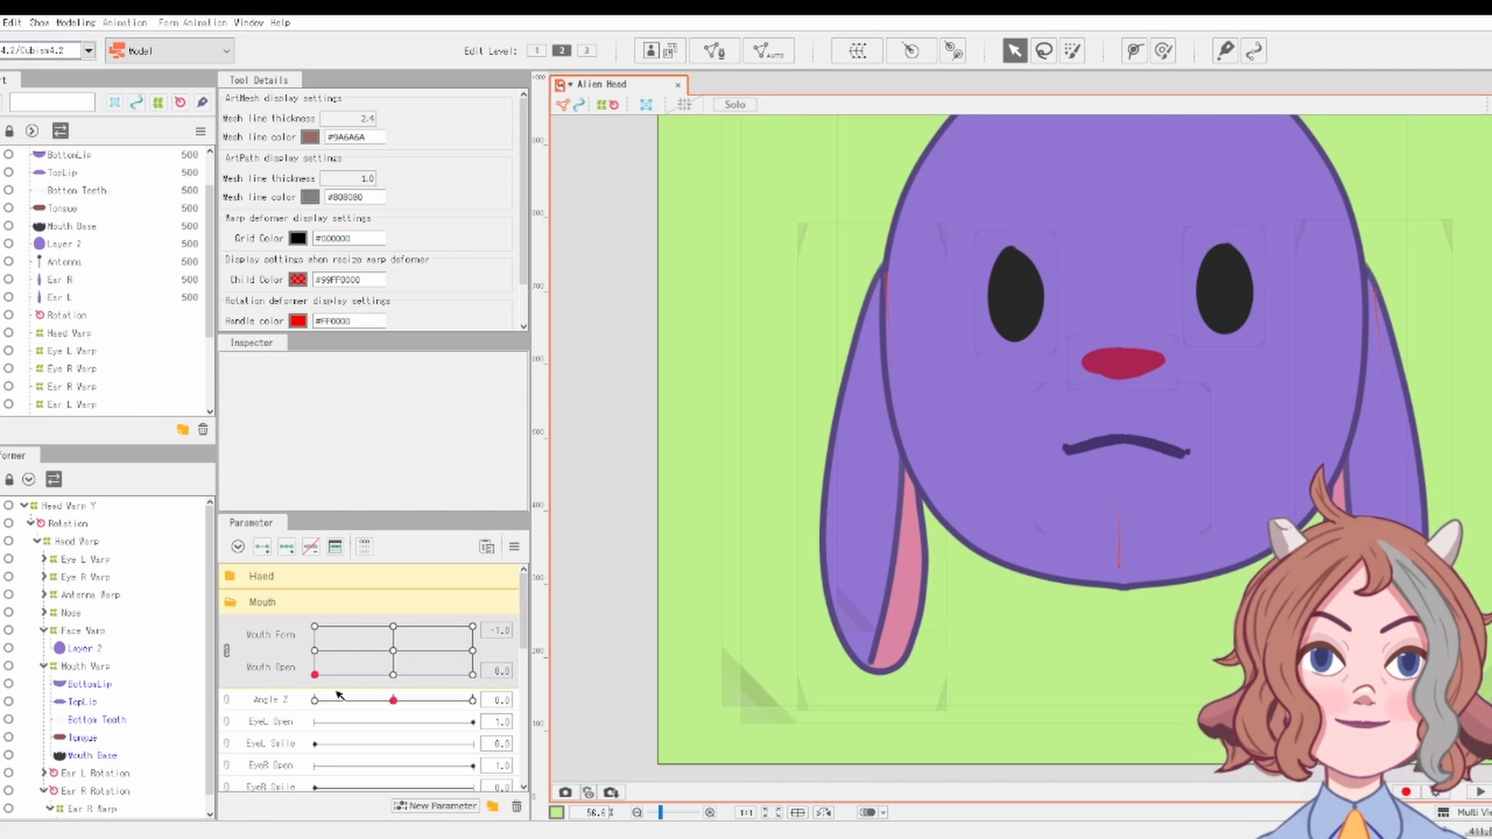
click(1166, 444)
scroll(1166, 444, up, 5)
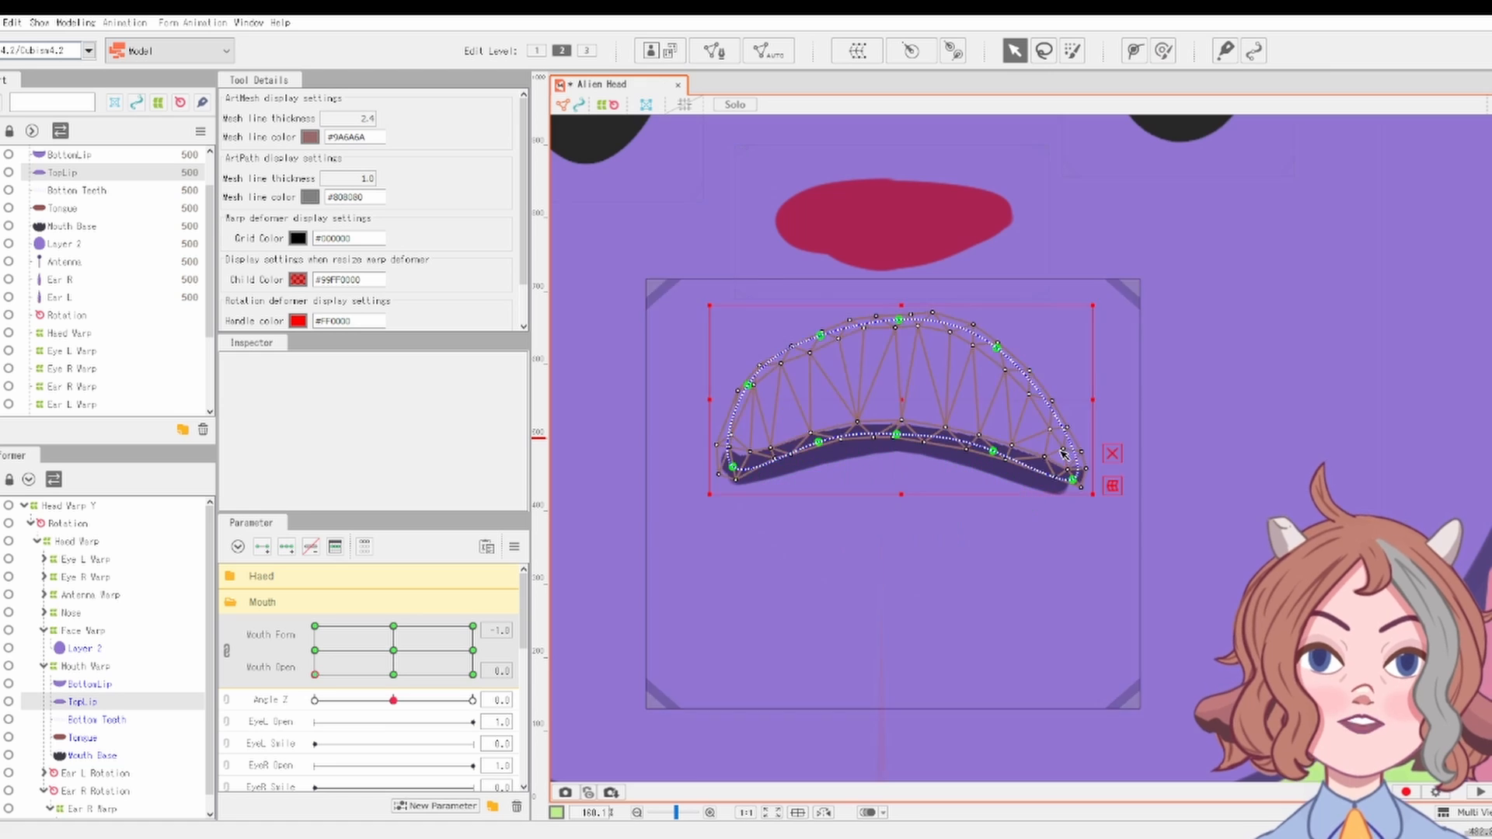
scroll(1062, 452, up, 2)
drag(1081, 503, 1054, 504)
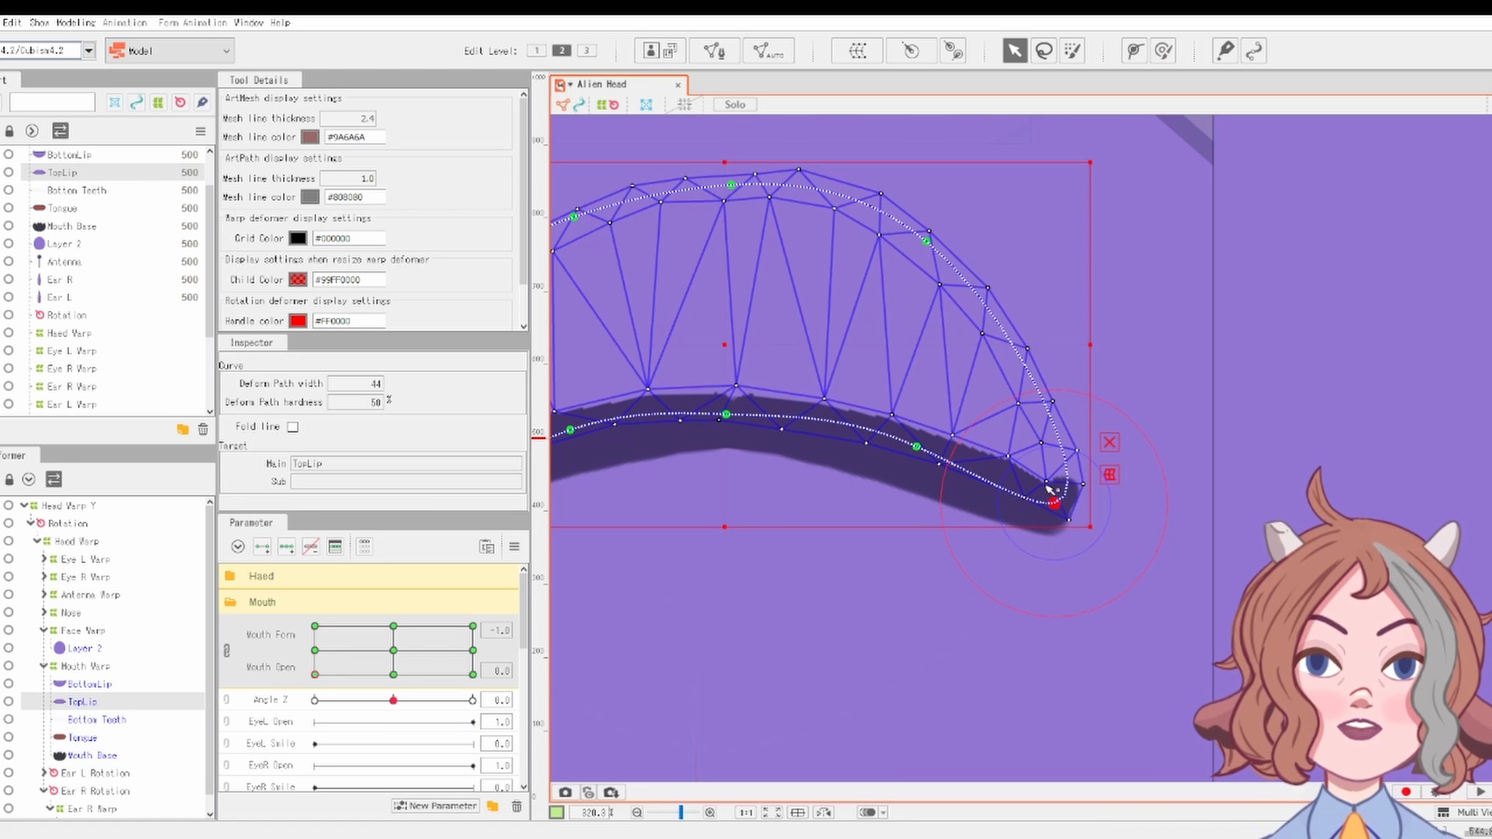
click(1069, 480)
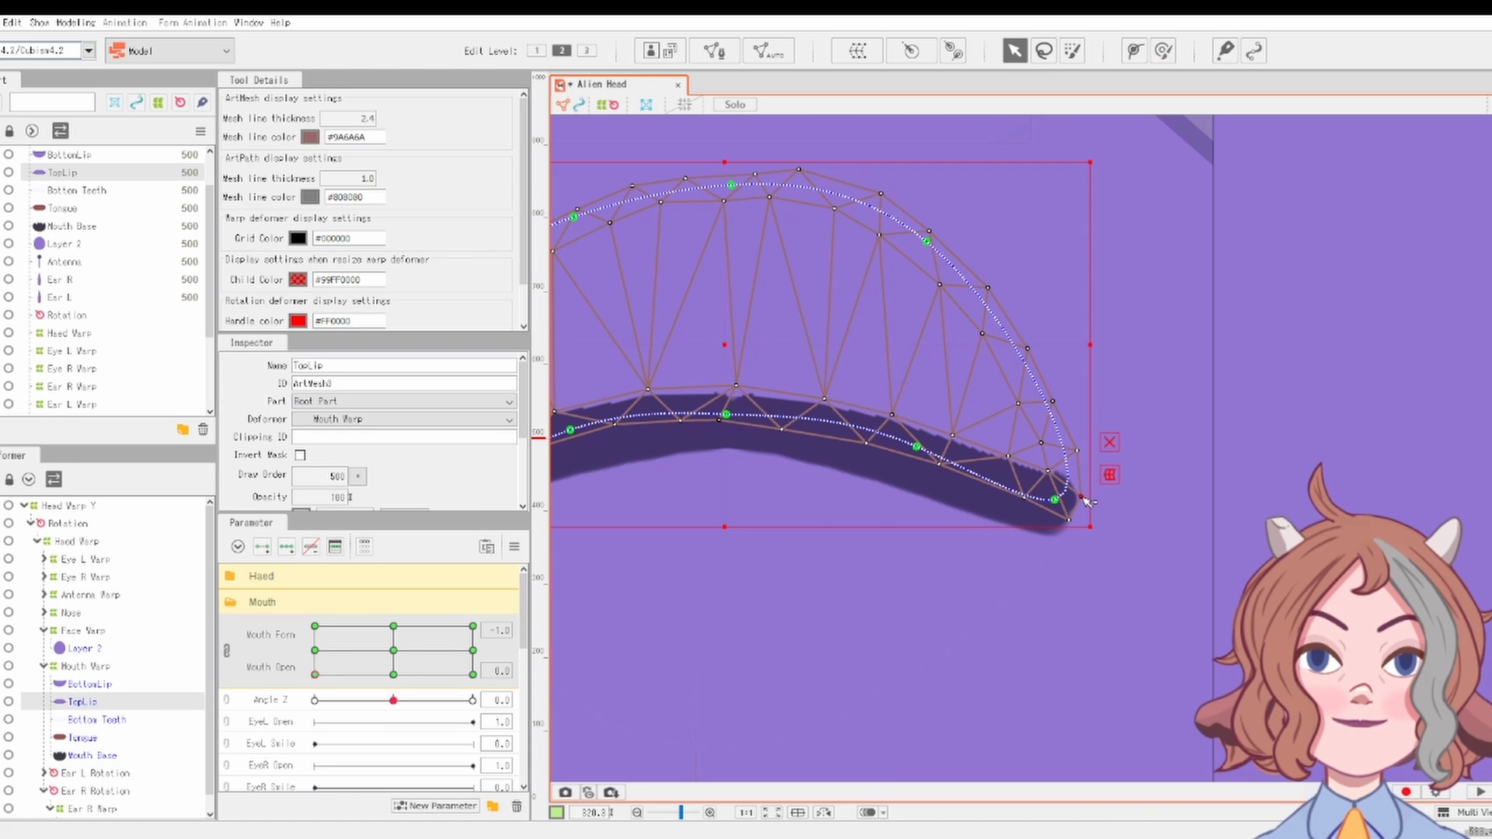
scroll(1010, 451, down, 8)
scroll(855, 536, up, 6)
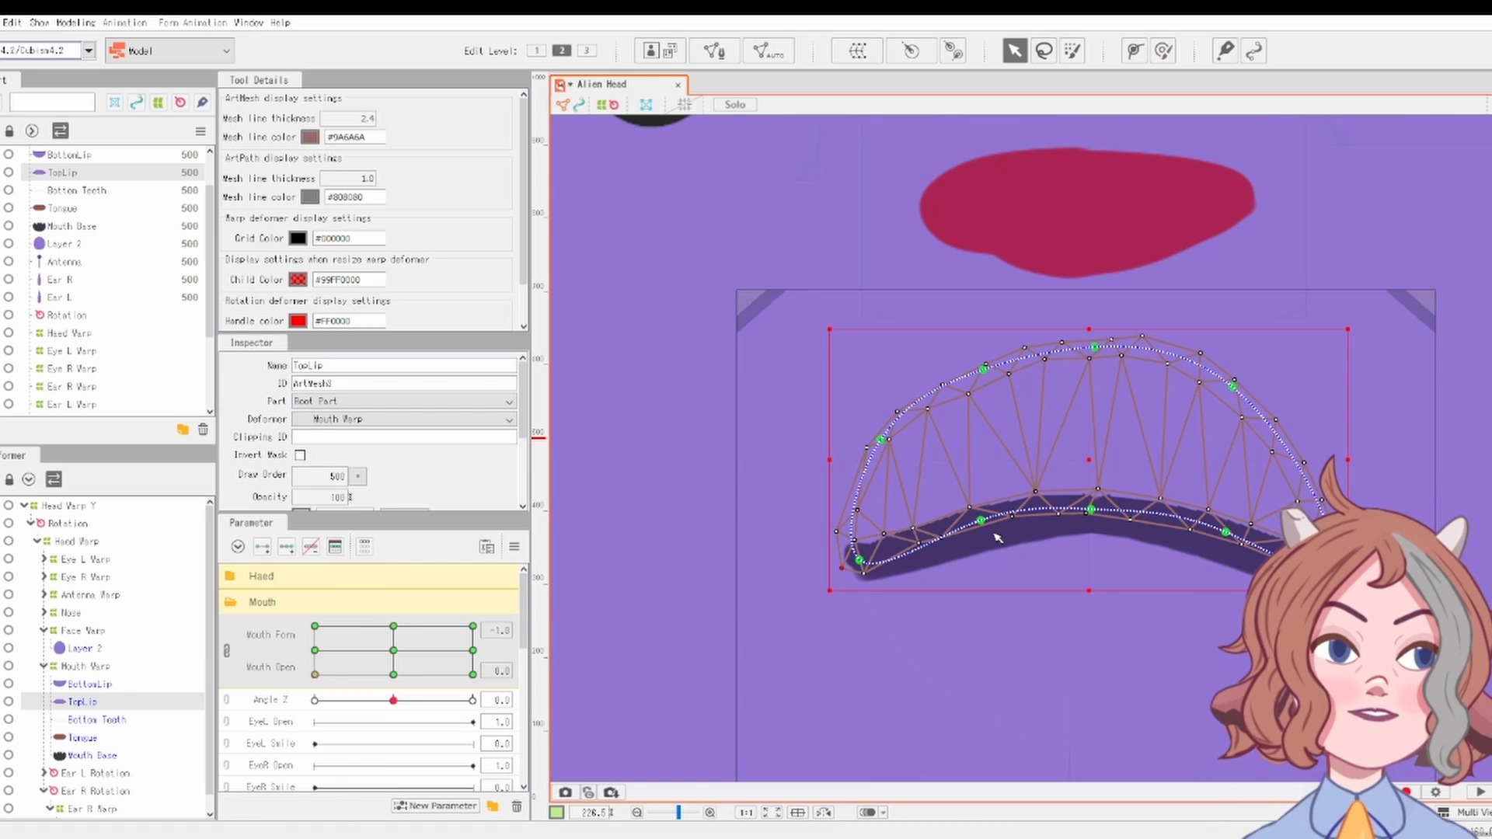
scroll(1065, 333, up, 3)
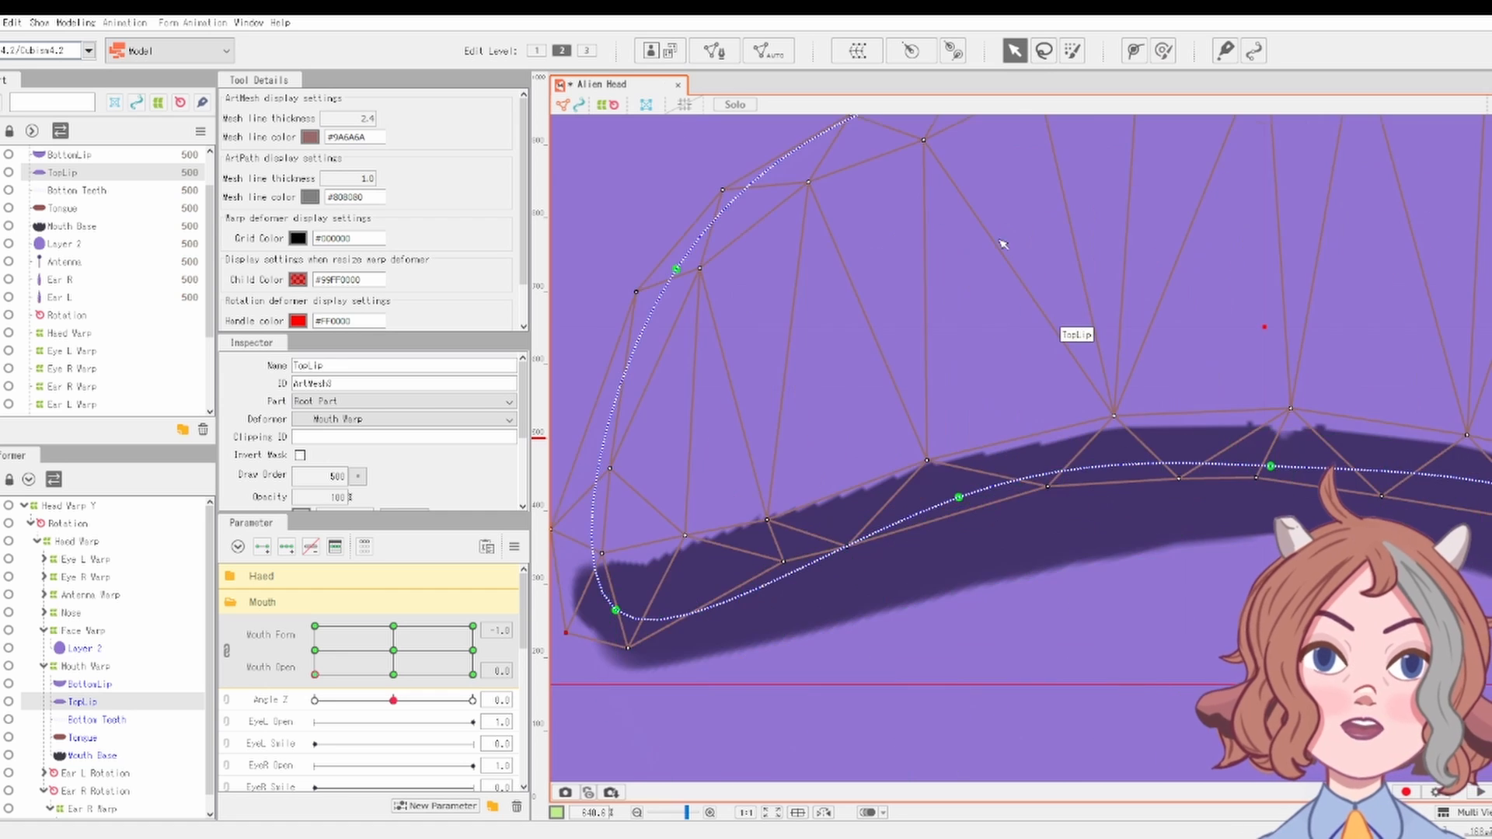
scroll(1065, 332, down, 5)
scroll(1440, 420, down, 2)
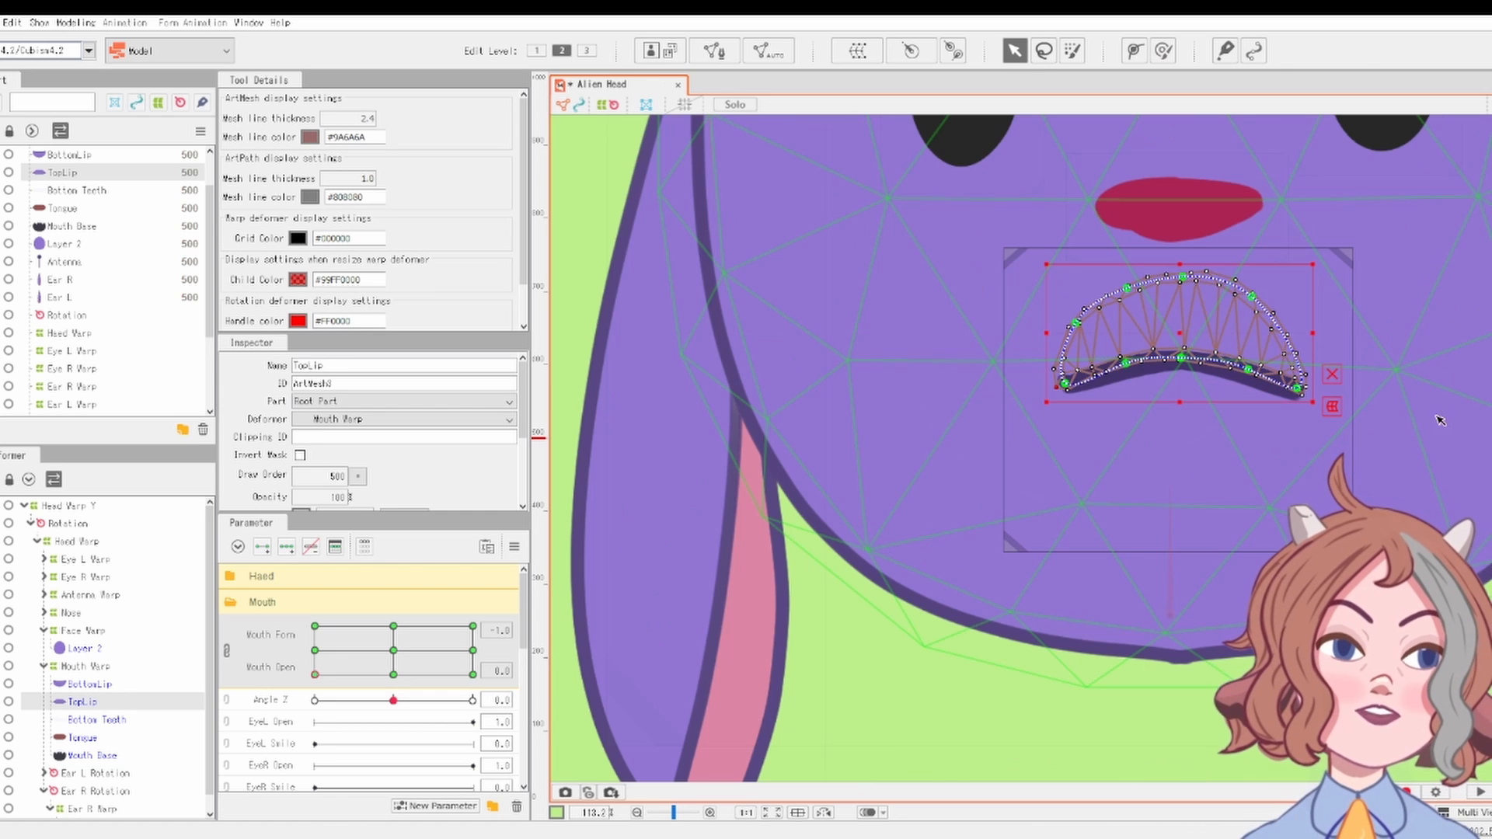
Step: Sweep Mouth Form with the mouth closed to examine the lip transitions, and check BottomLip's mesh in the frown pose
drag(1282, 324, 955, 437)
click(1142, 733)
scroll(1143, 732, down, 2)
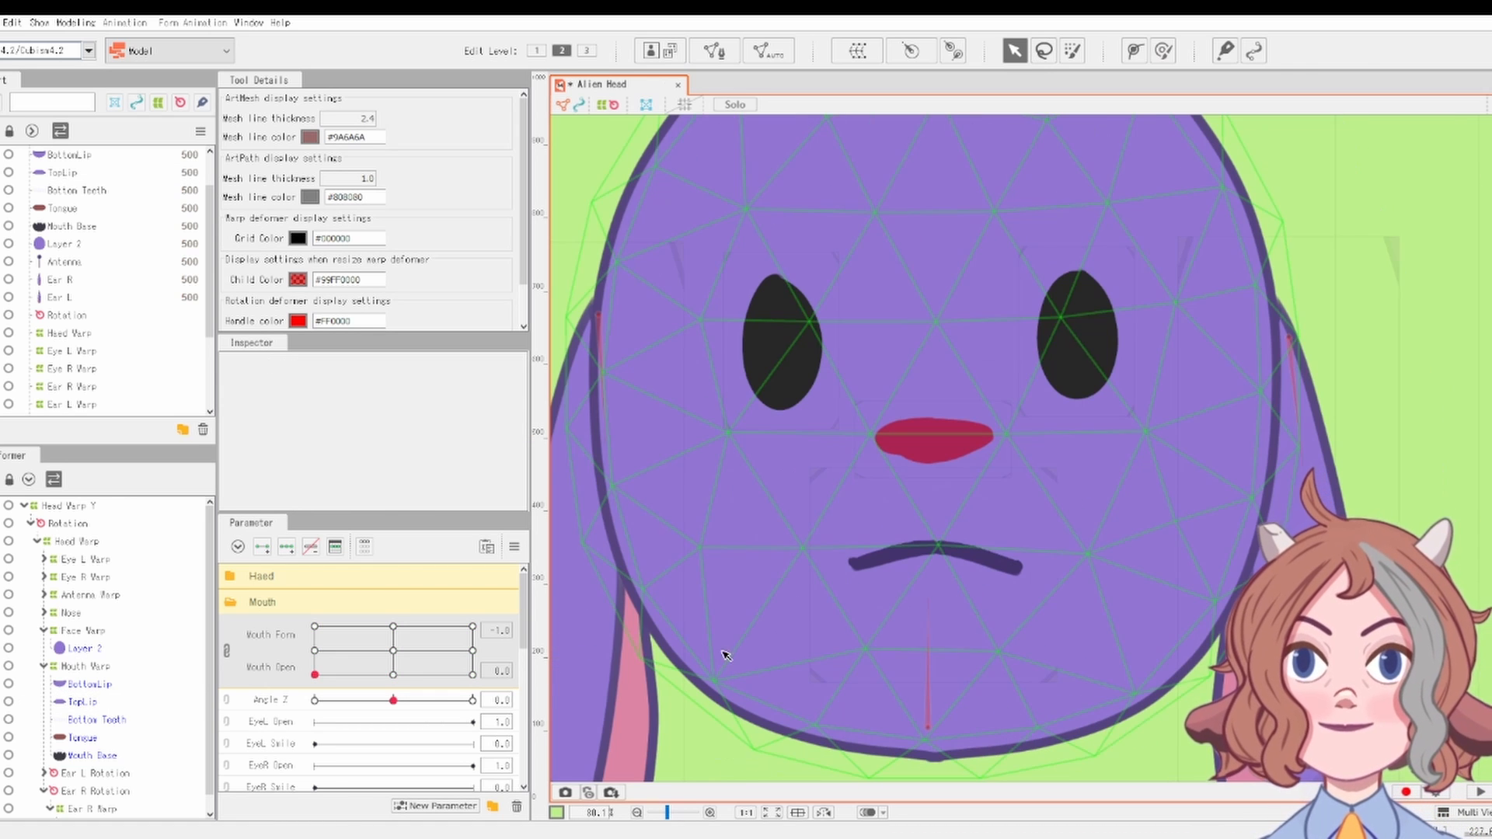
drag(340, 683, 258, 695)
drag(463, 682, 346, 705)
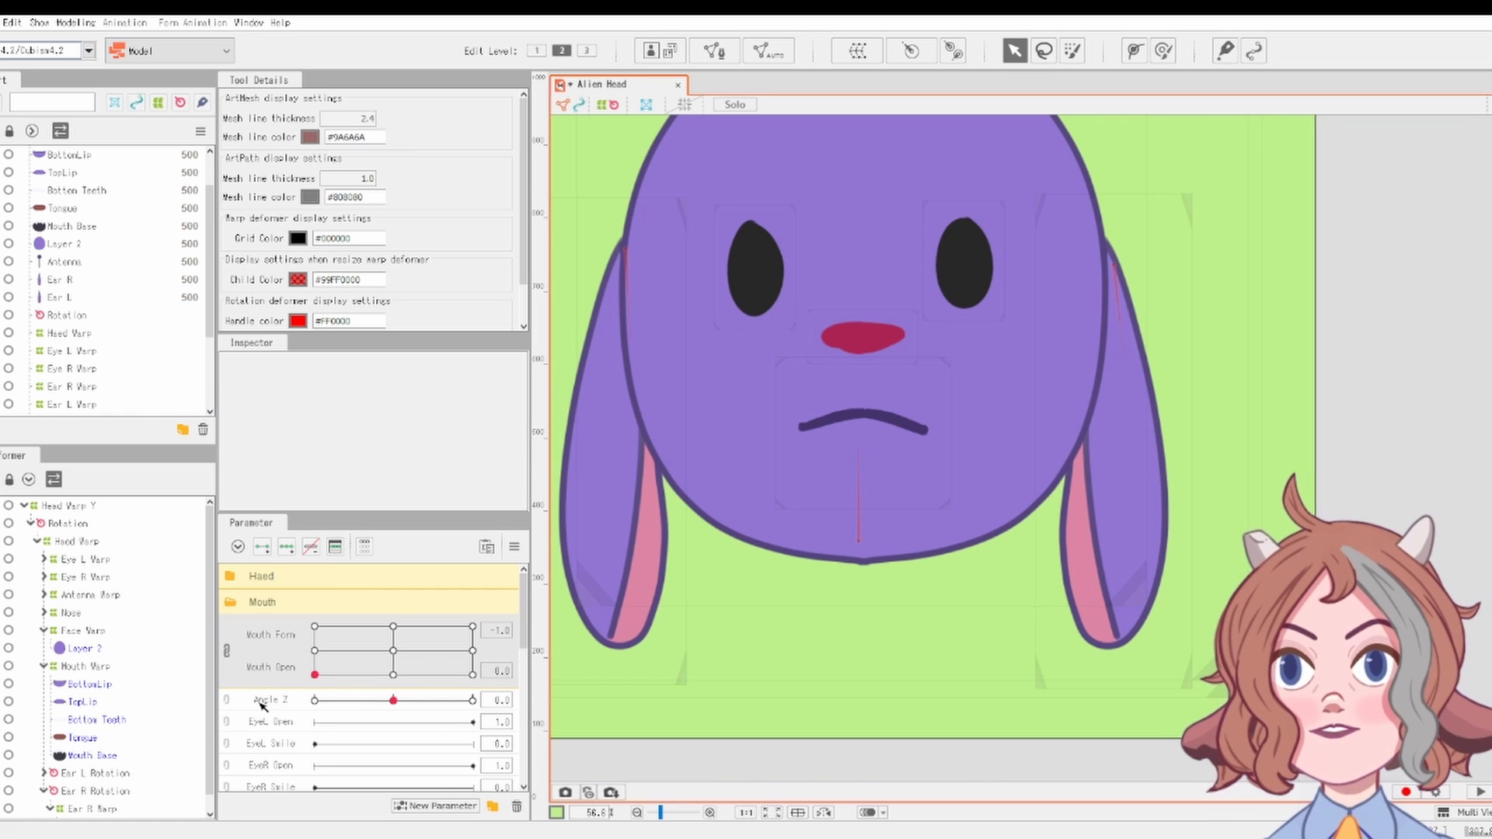
click(92, 702)
click(101, 685)
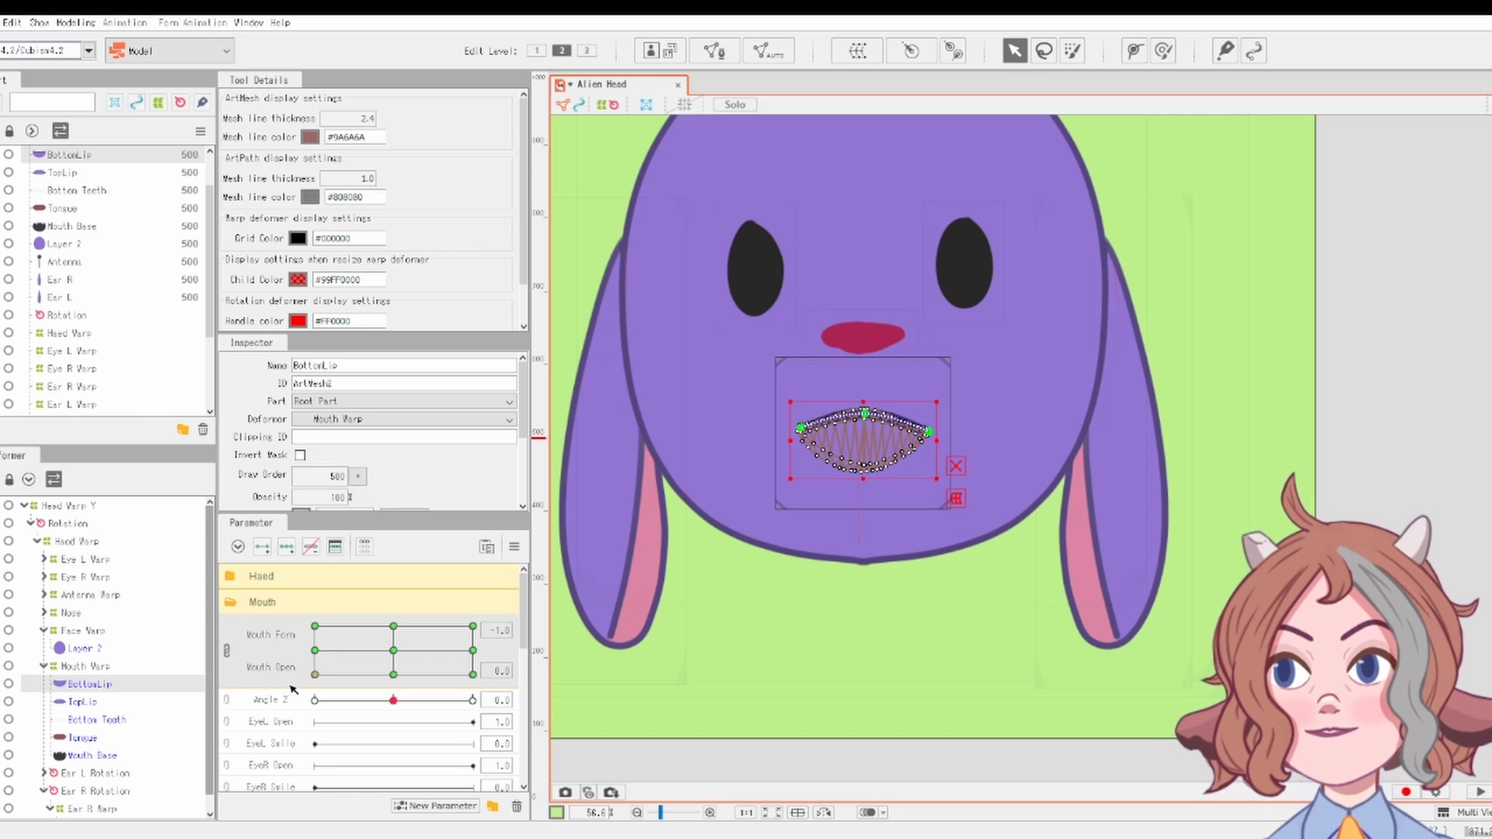
mouse_move(315, 674)
mouse_down()
mouse_move(284, 623)
mouse_move(311, 674)
mouse_up()
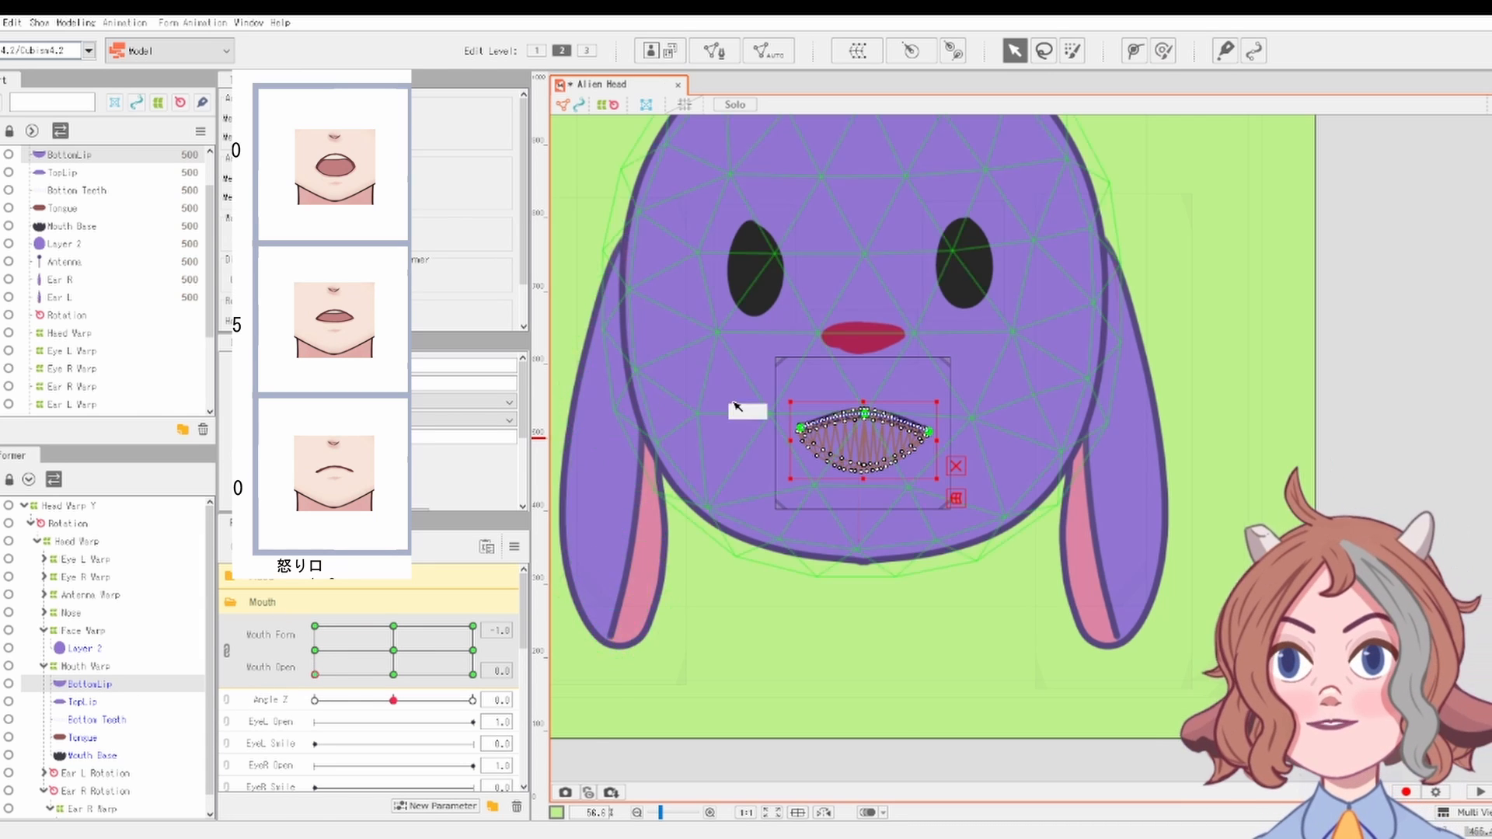
Step: Raise the middle and side points of TopLip's lower edge to expose the teeth at Mouth Form -1.0, Mouth Open 0.5
scroll(739, 409, up, 3)
drag(808, 325, 849, 269)
drag(700, 370, 660, 470)
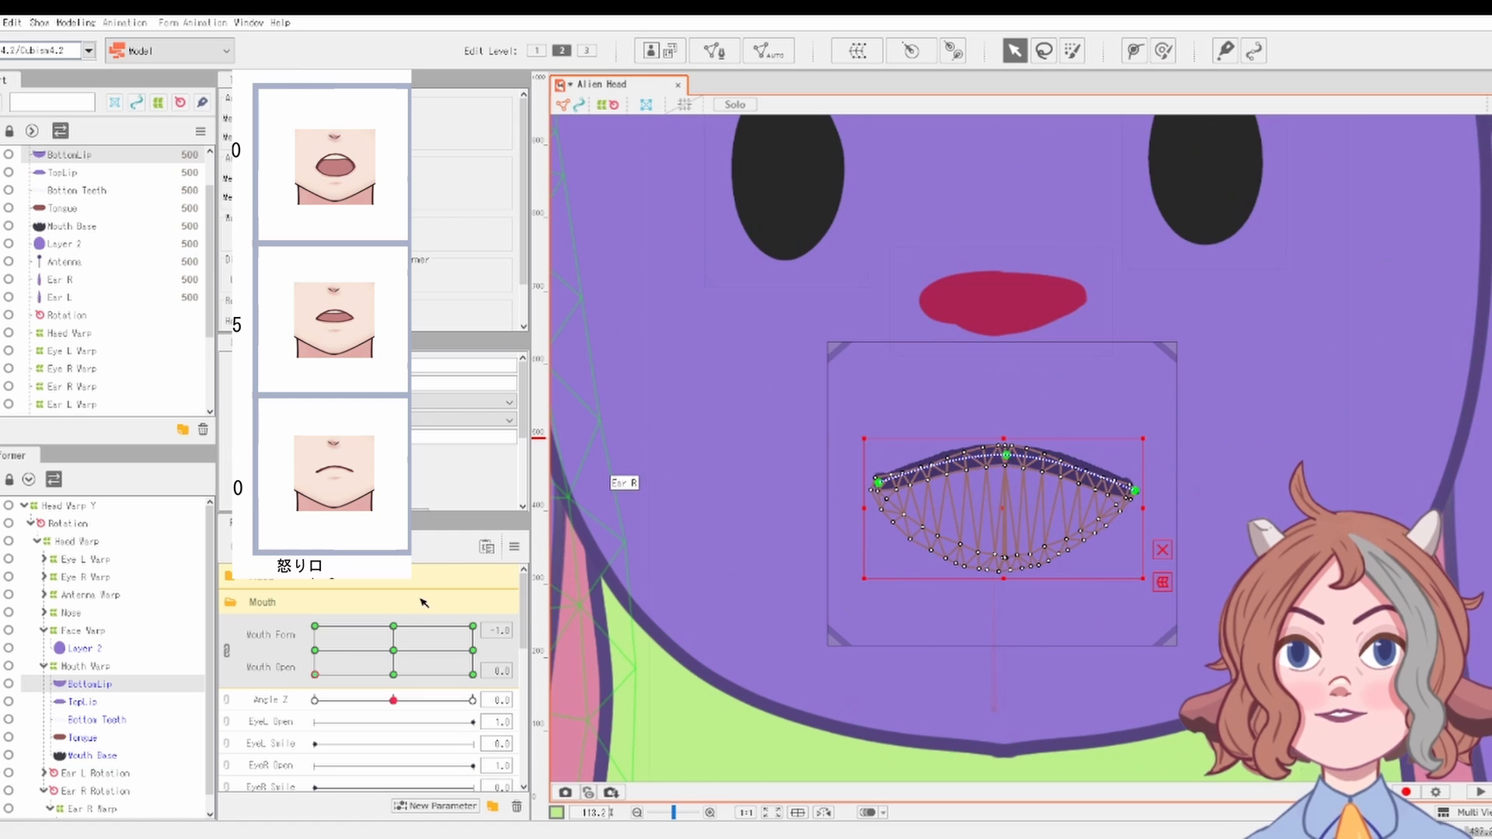
drag(315, 673, 315, 652)
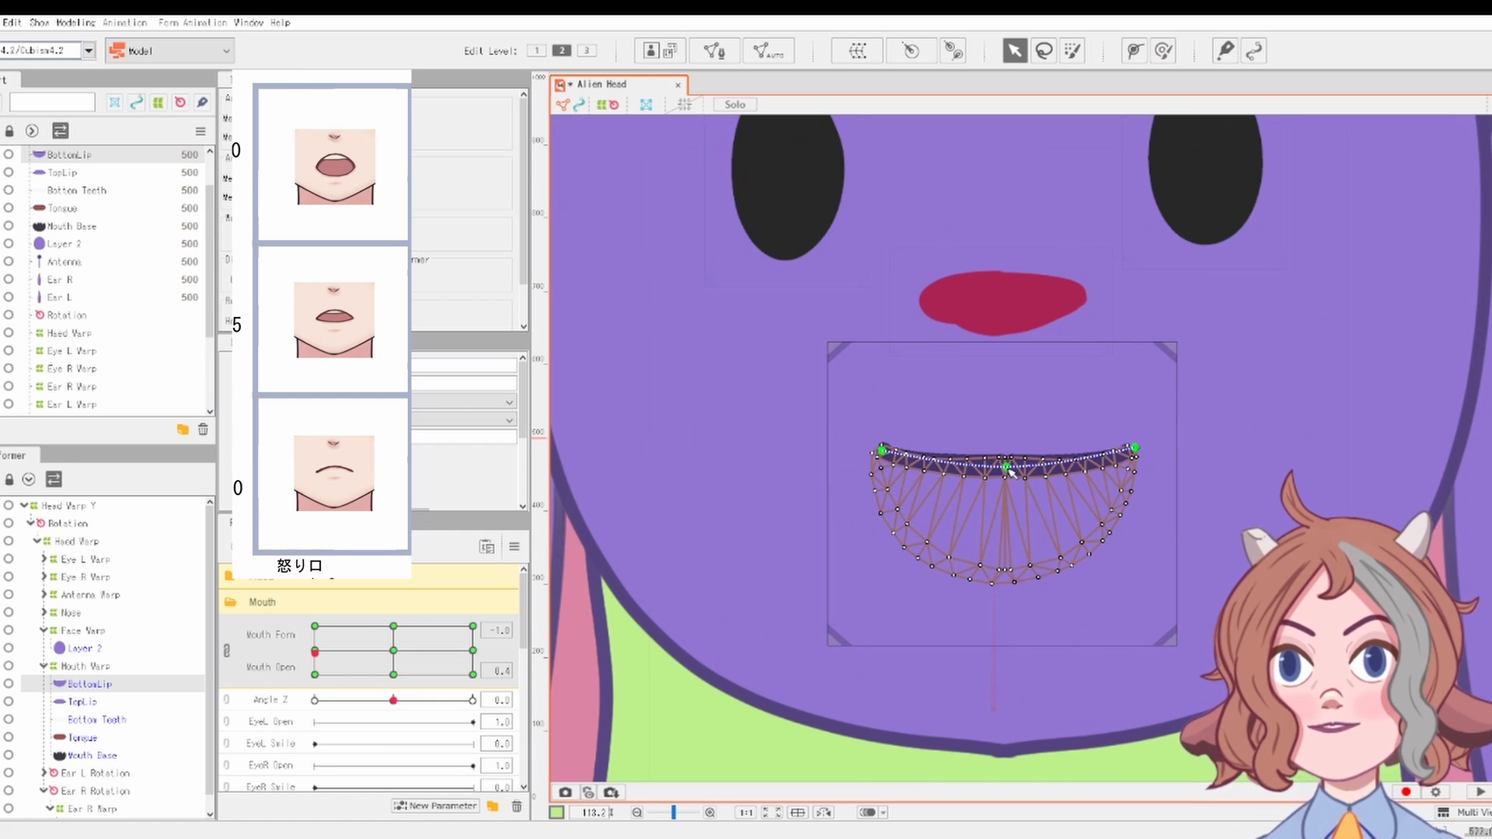
click(1014, 421)
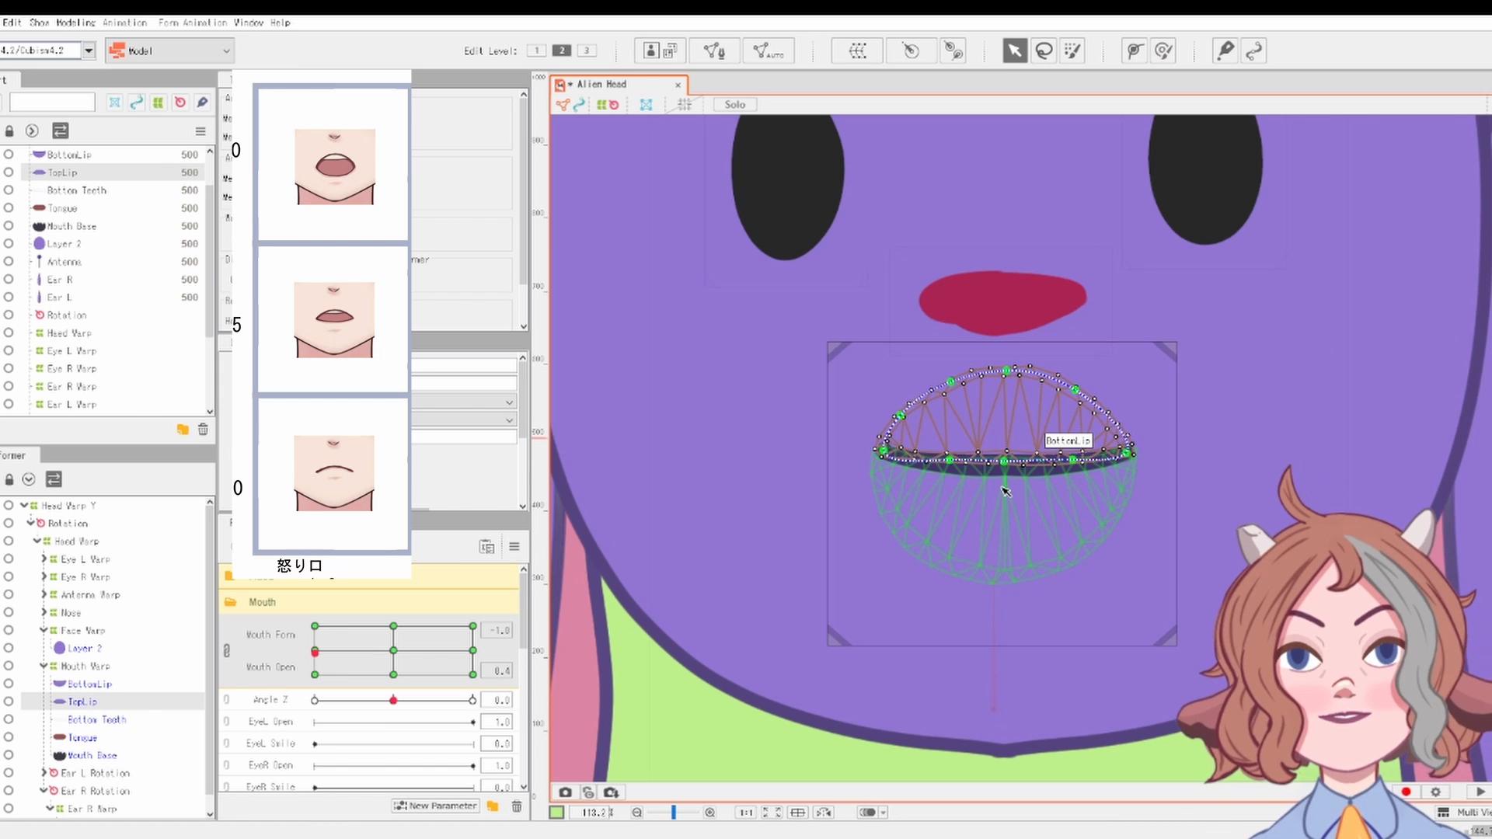
click(1003, 461)
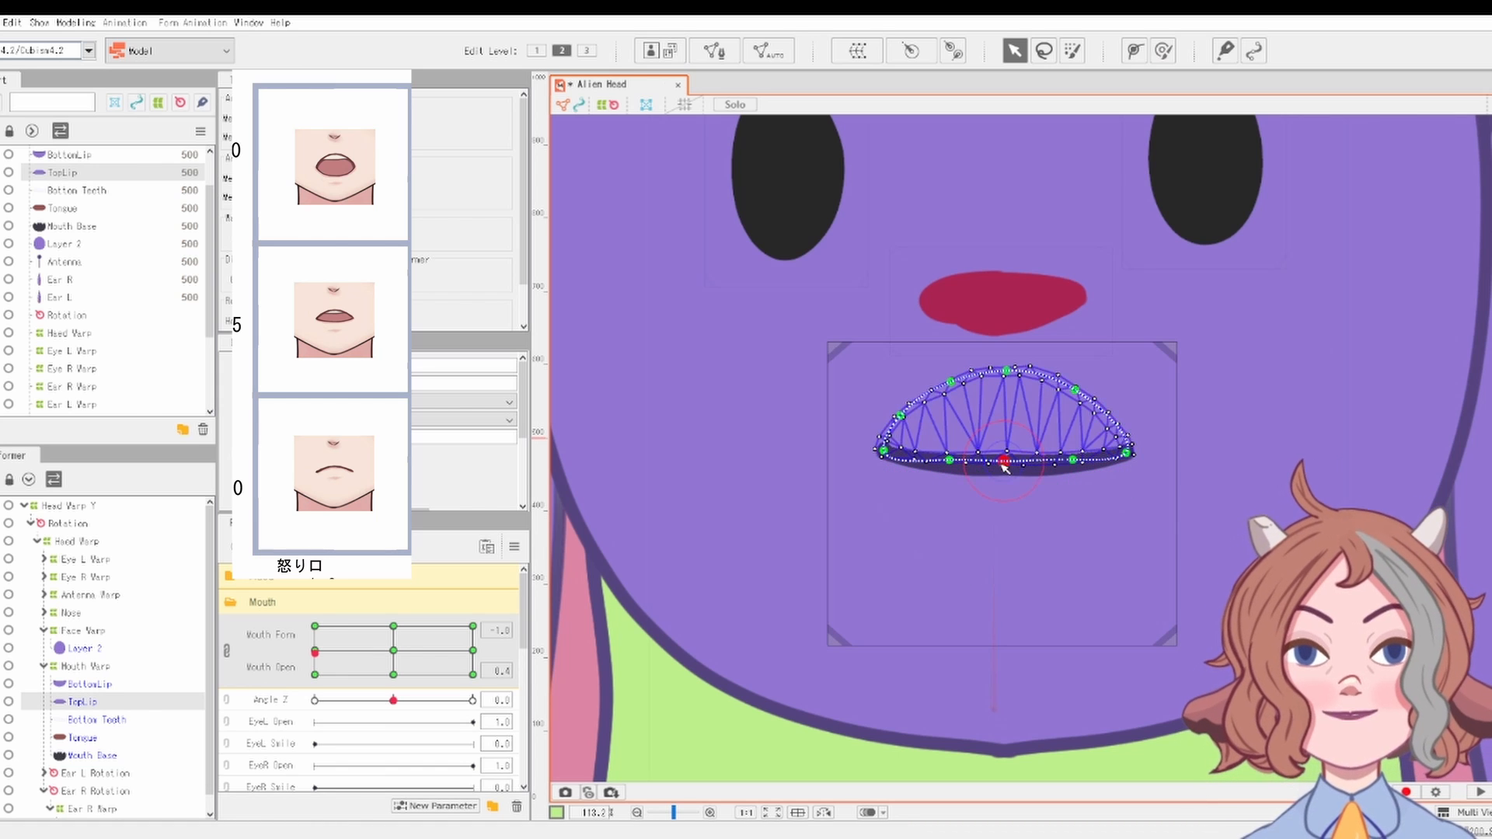
click(1002, 463)
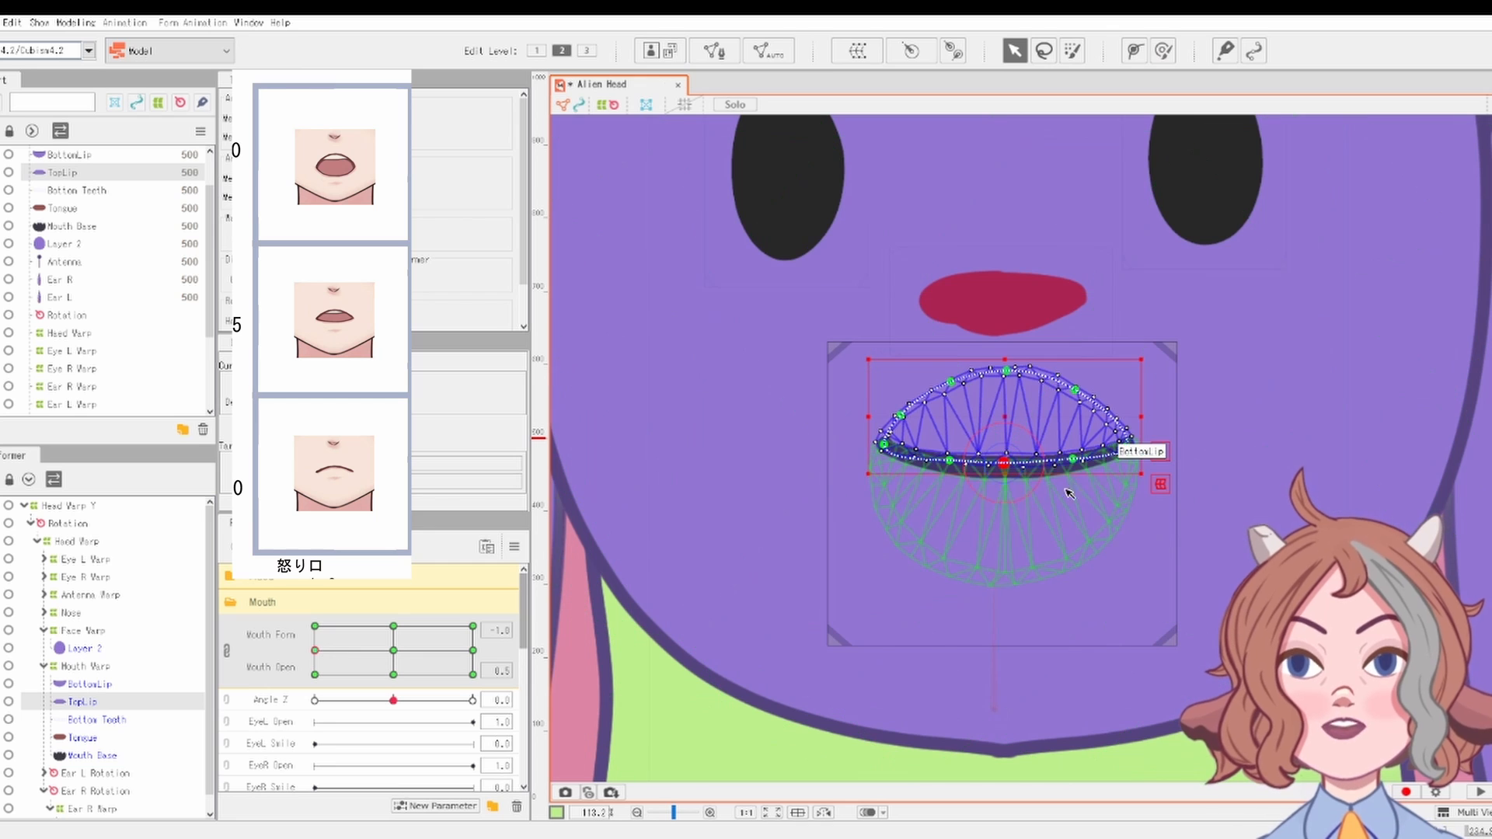
drag(1004, 464, 1073, 441)
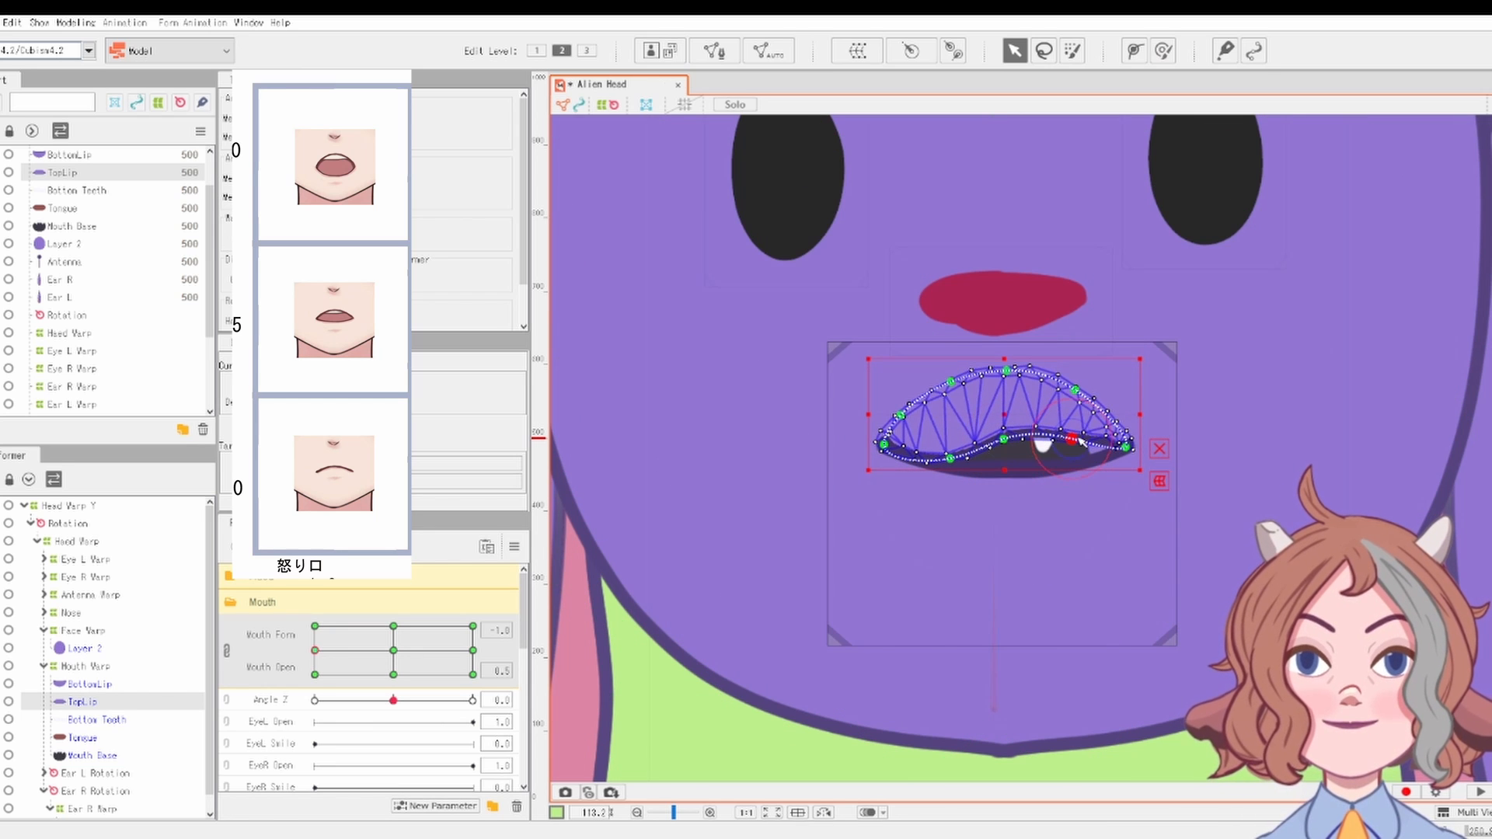
drag(950, 459, 947, 443)
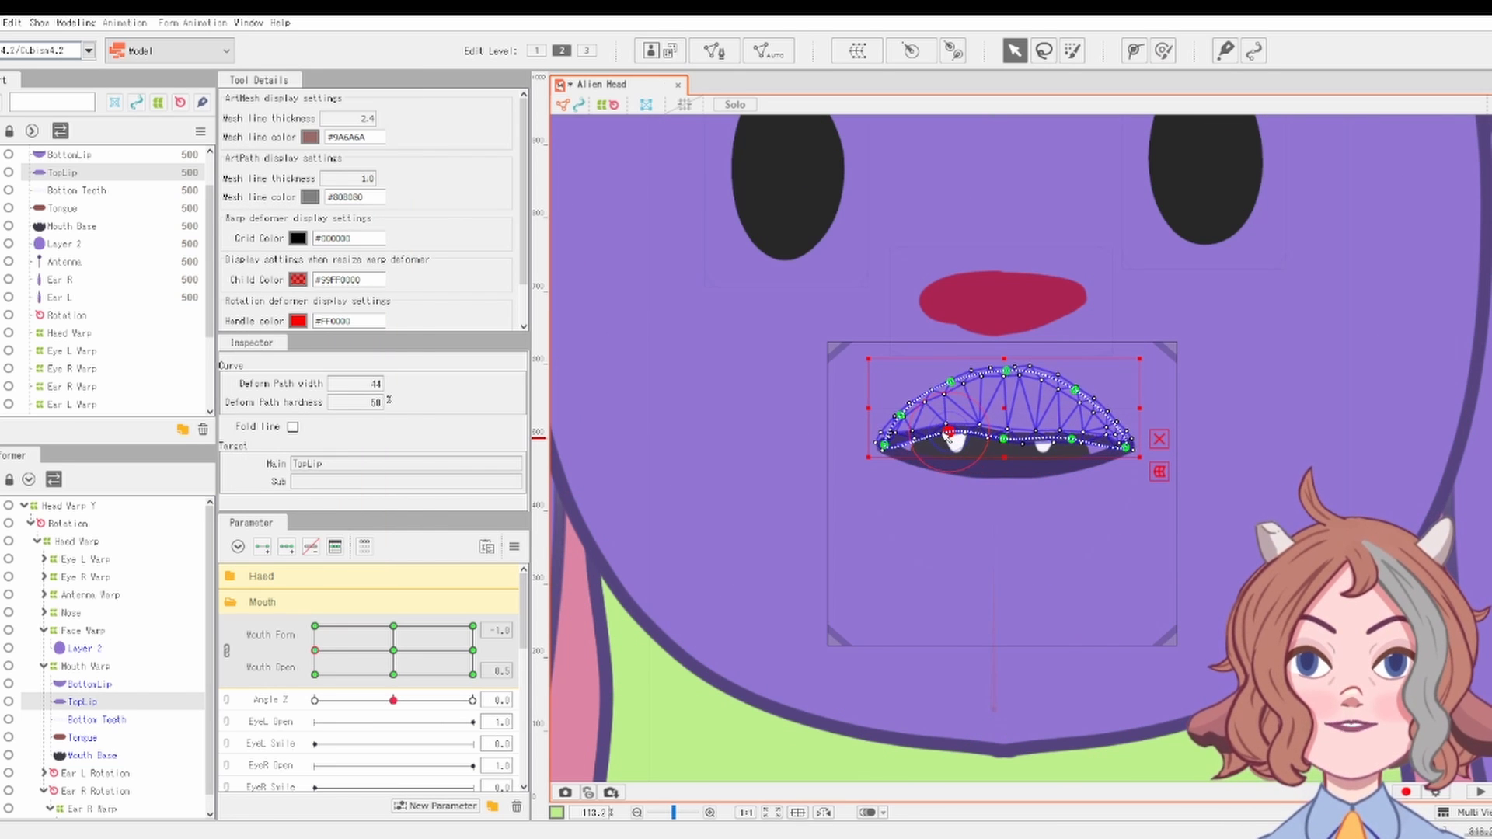
scroll(1133, 457, up, 2)
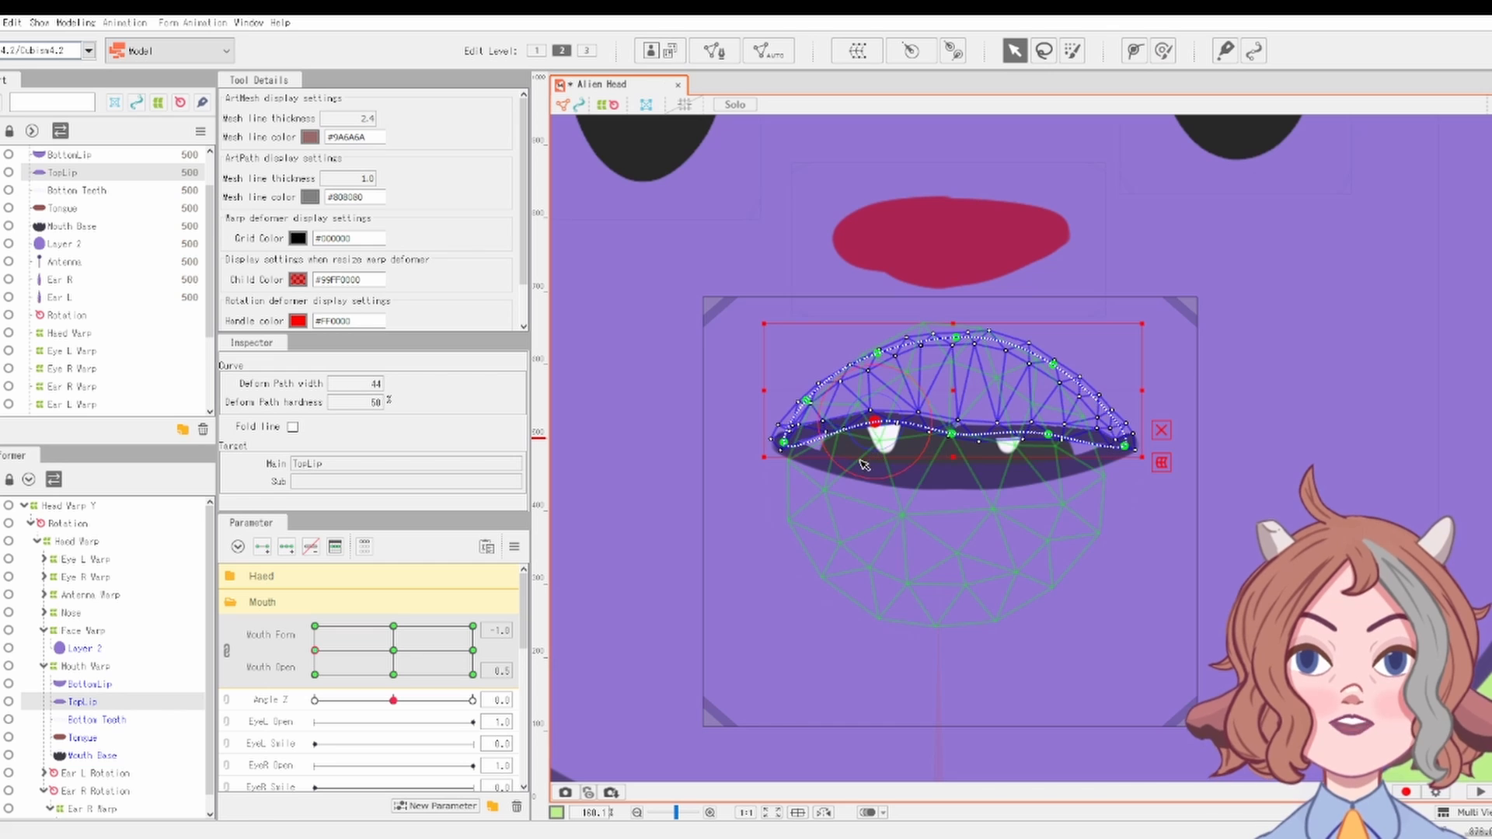
drag(951, 433, 956, 420)
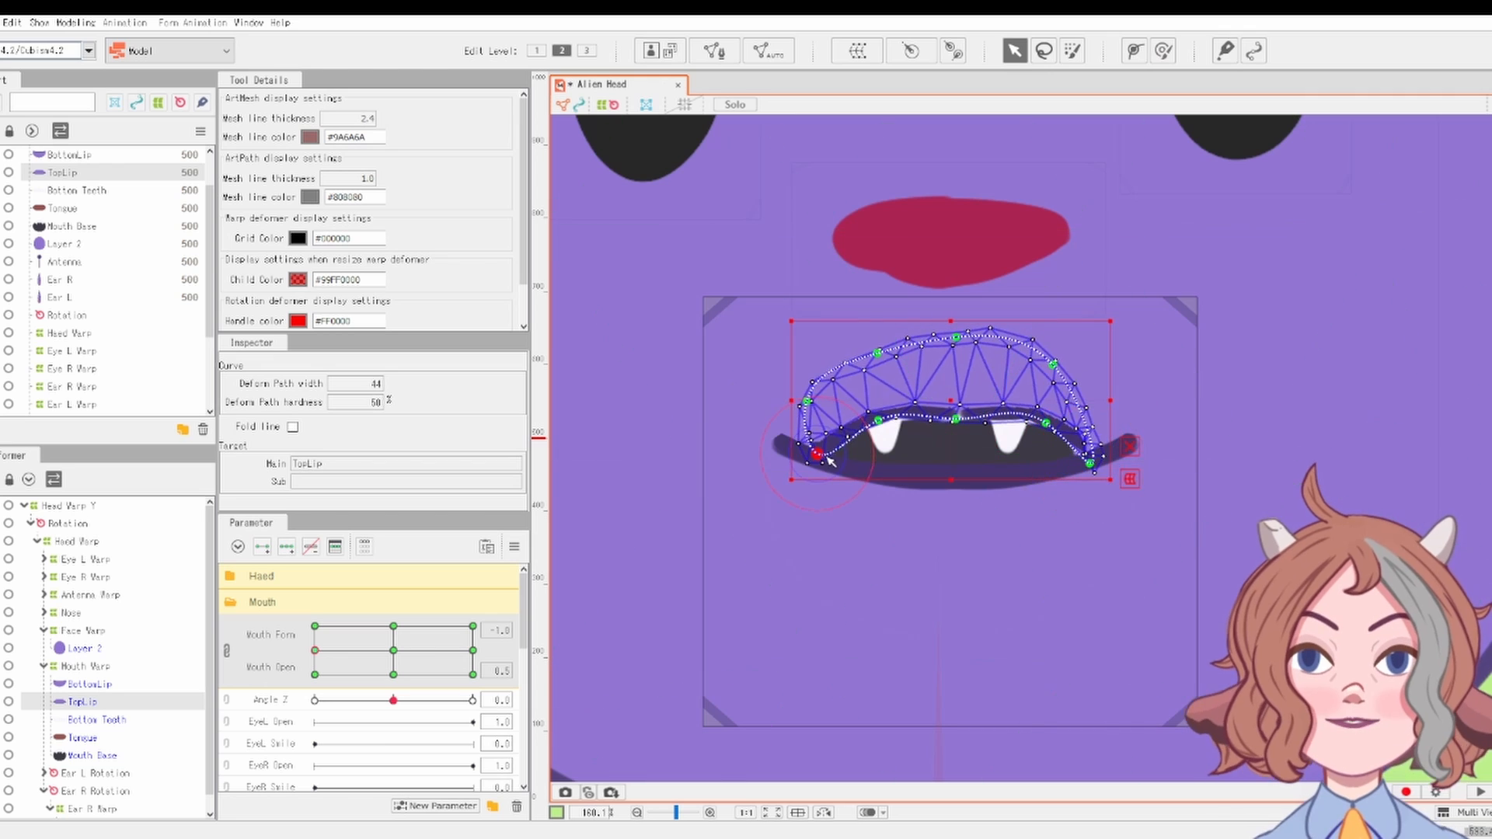
Step: Pull TopLip's corners down and bend BottomLip into a matching arch for the half-open frown
click(1103, 466)
scroll(1104, 503, up, 8)
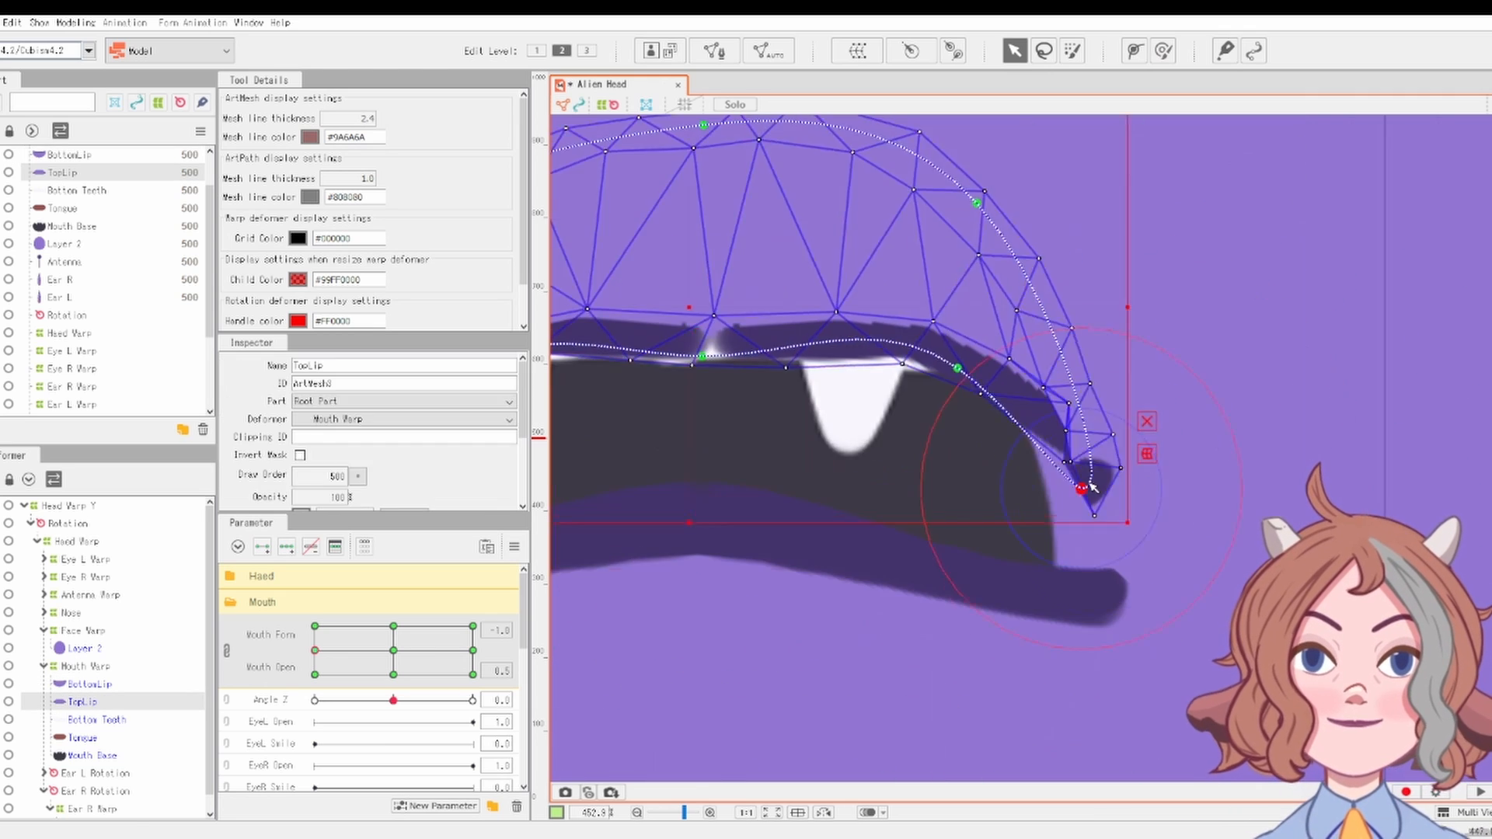
click(1042, 579)
scroll(1042, 579, down, 5)
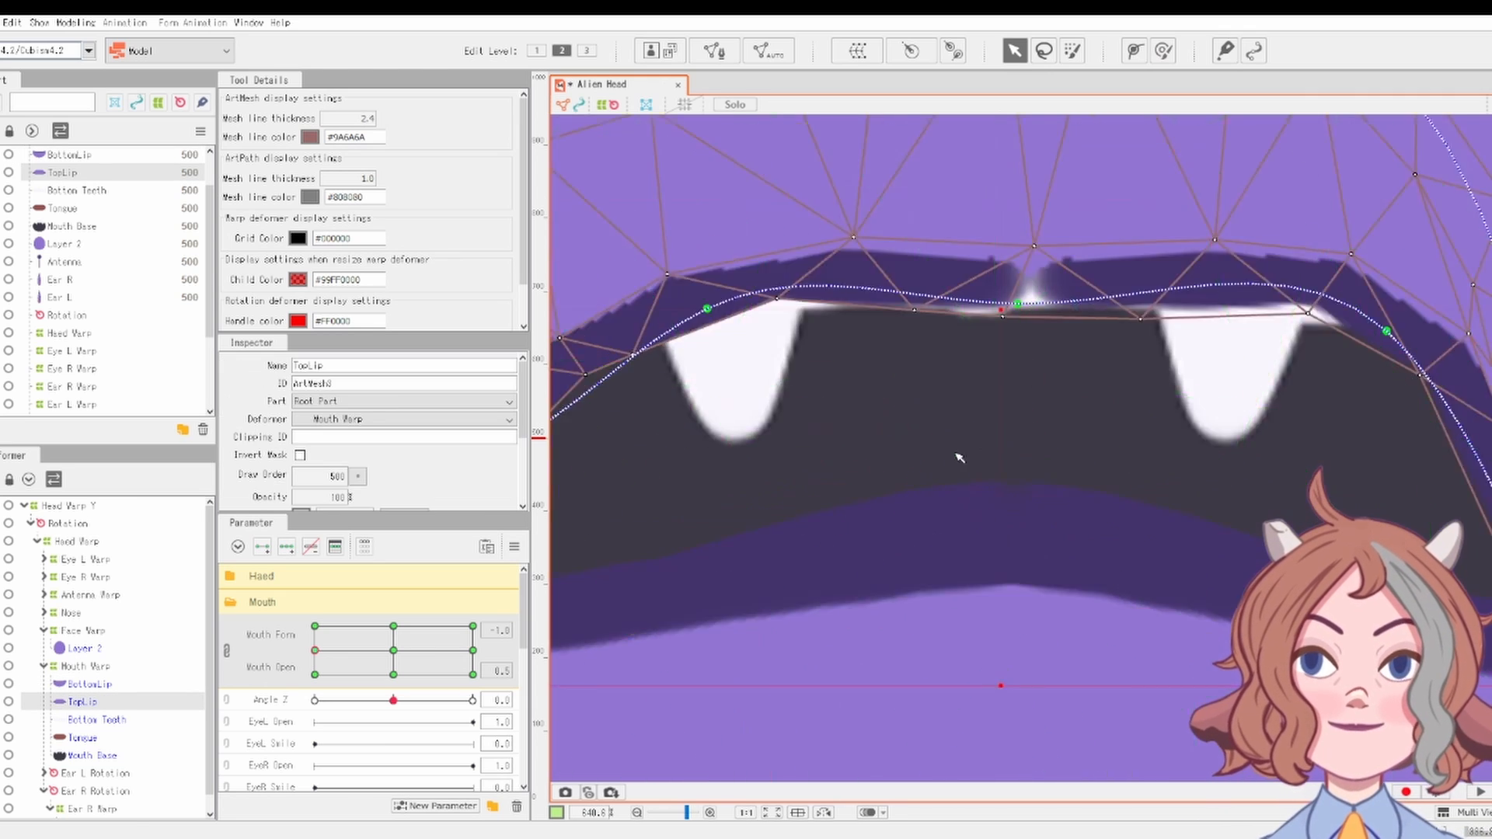
scroll(1018, 347, down, 2)
drag(904, 376, 932, 351)
Step: Raise the middle of TopLip's lower edge to uncover more of the upper teeth at Mouth Form -1.0, Mouth Open 0.5
scroll(823, 429, up, 2)
click(675, 515)
click(953, 321)
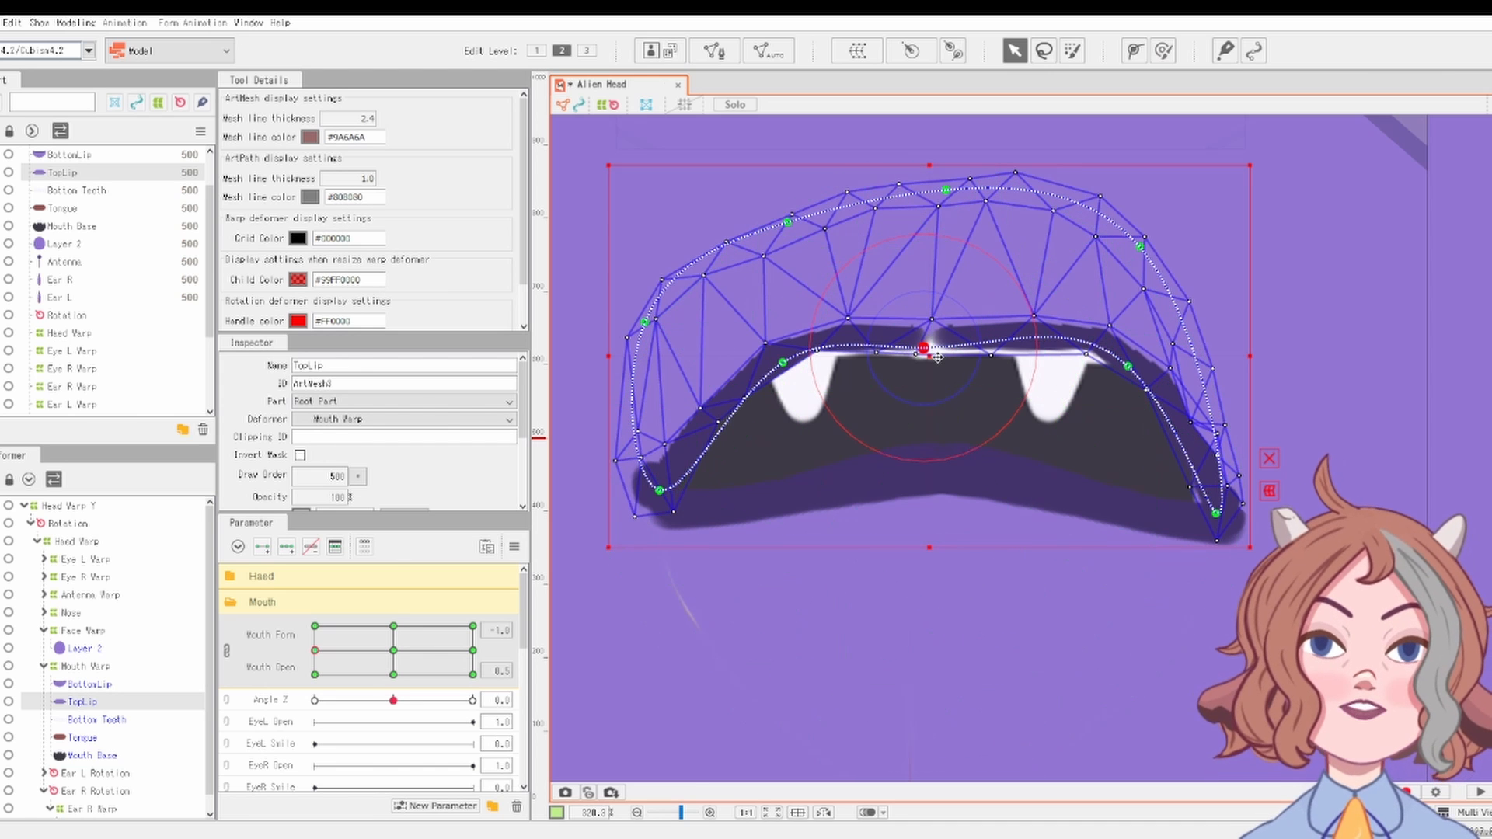
mouse_move(937, 357)
mouse_down()
mouse_move(928, 334)
mouse_move(928, 382)
mouse_move(924, 351)
mouse_move(943, 354)
mouse_up()
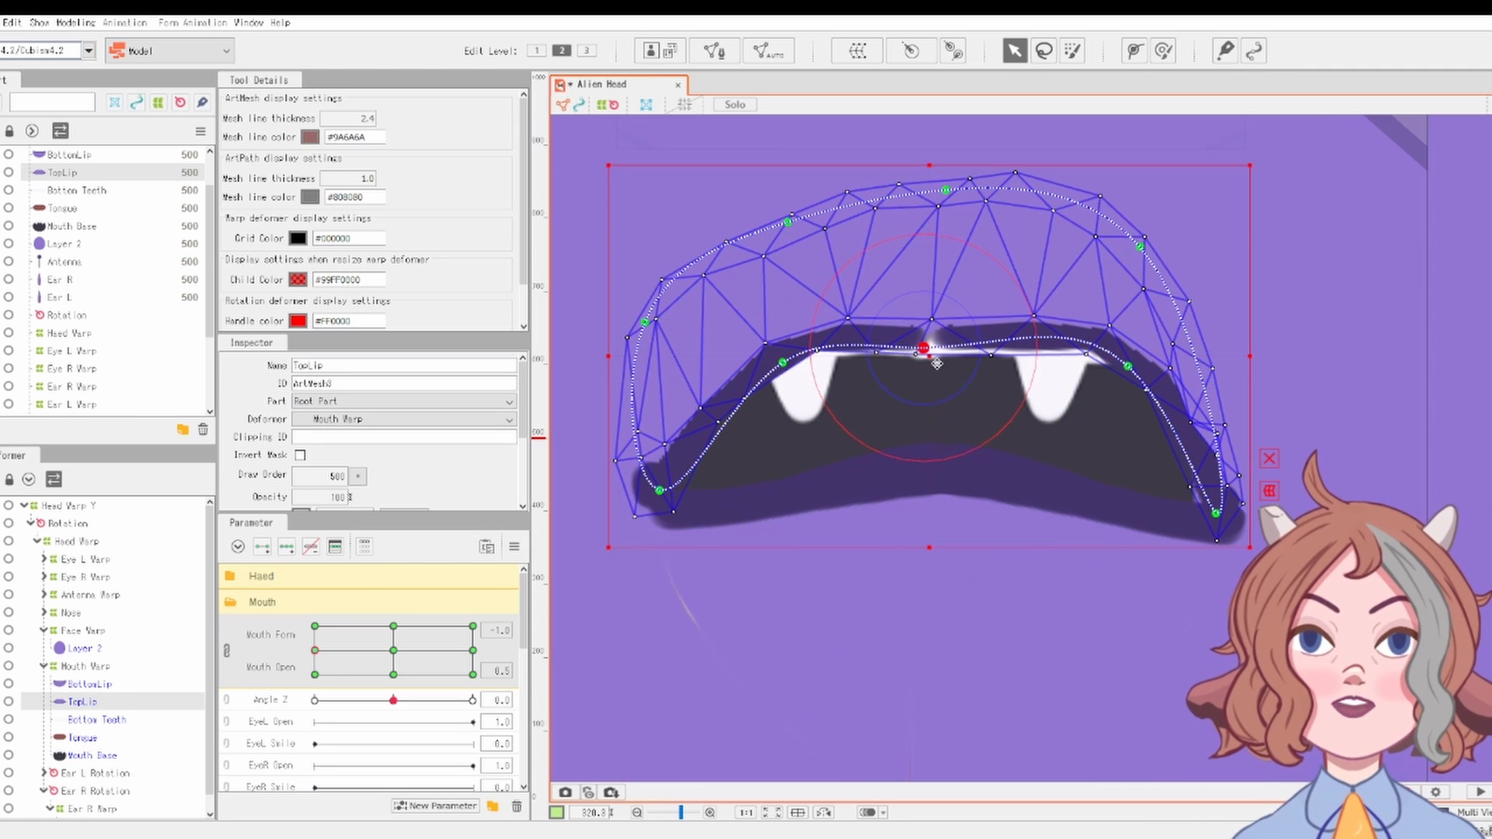
scroll(930, 362, up, 2)
scroll(931, 362, down, 4)
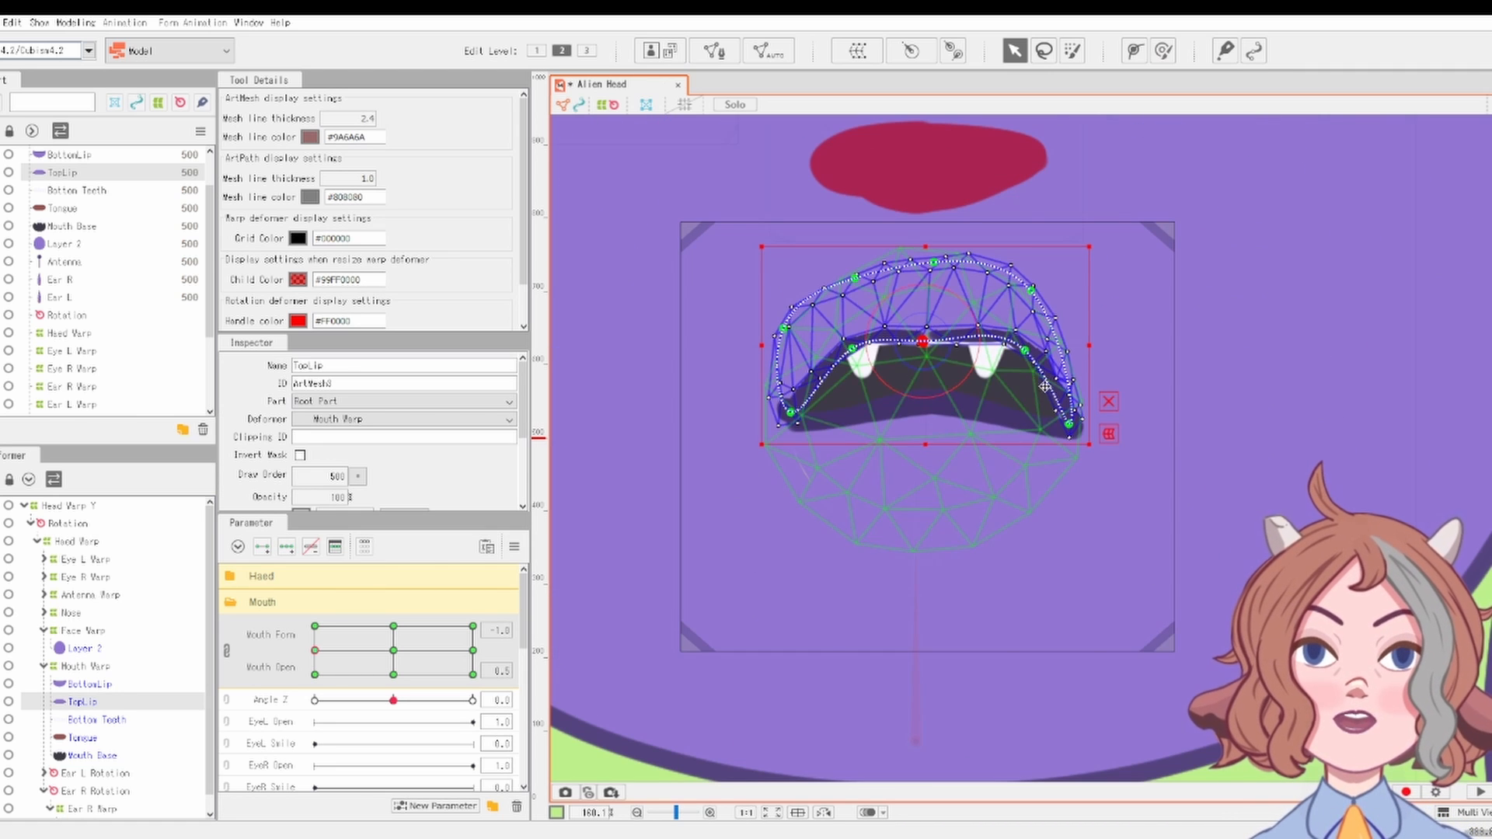
scroll(1111, 406, up, 2)
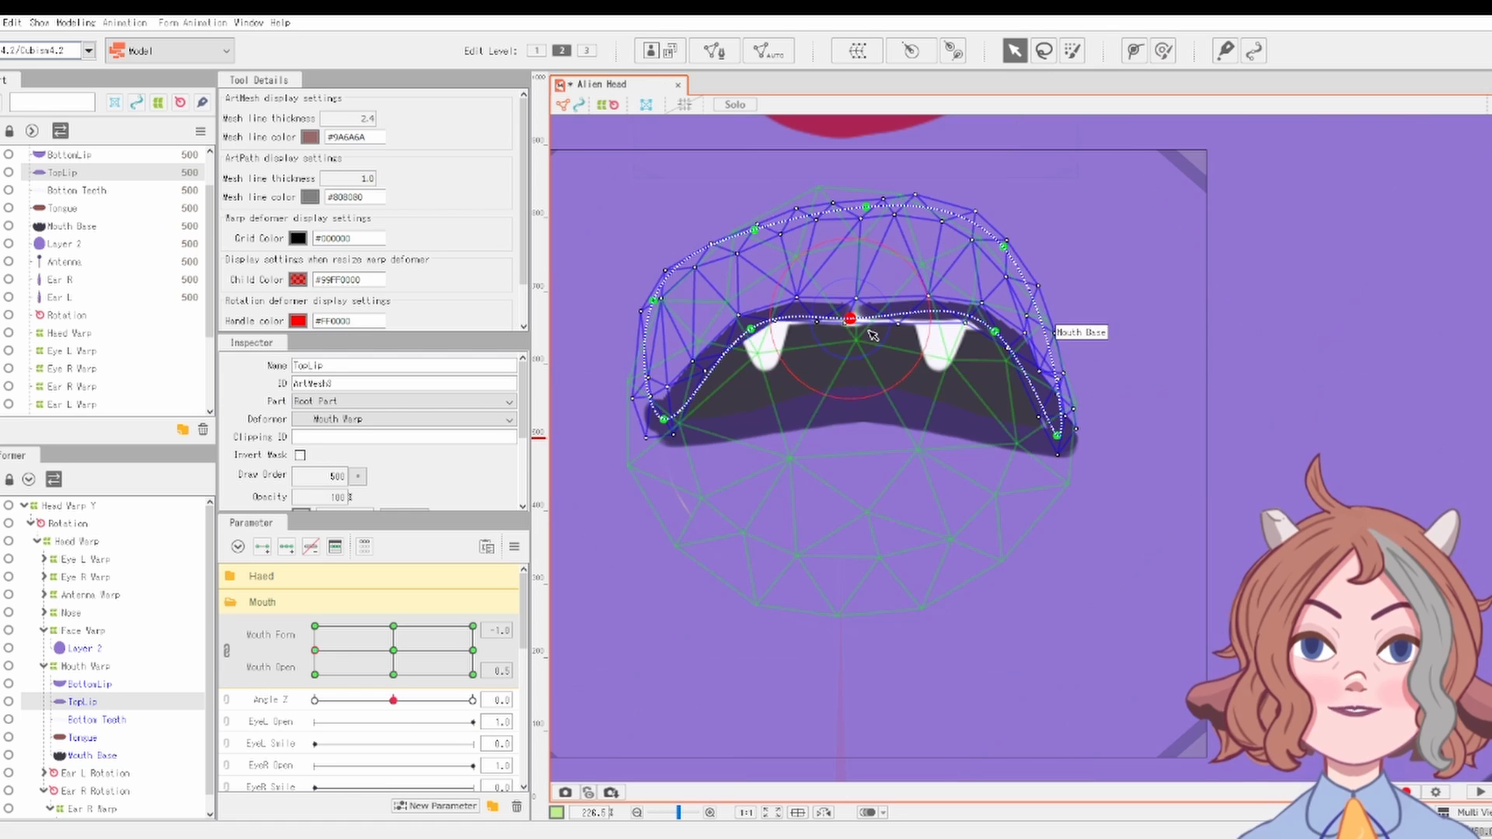
drag(867, 304, 853, 297)
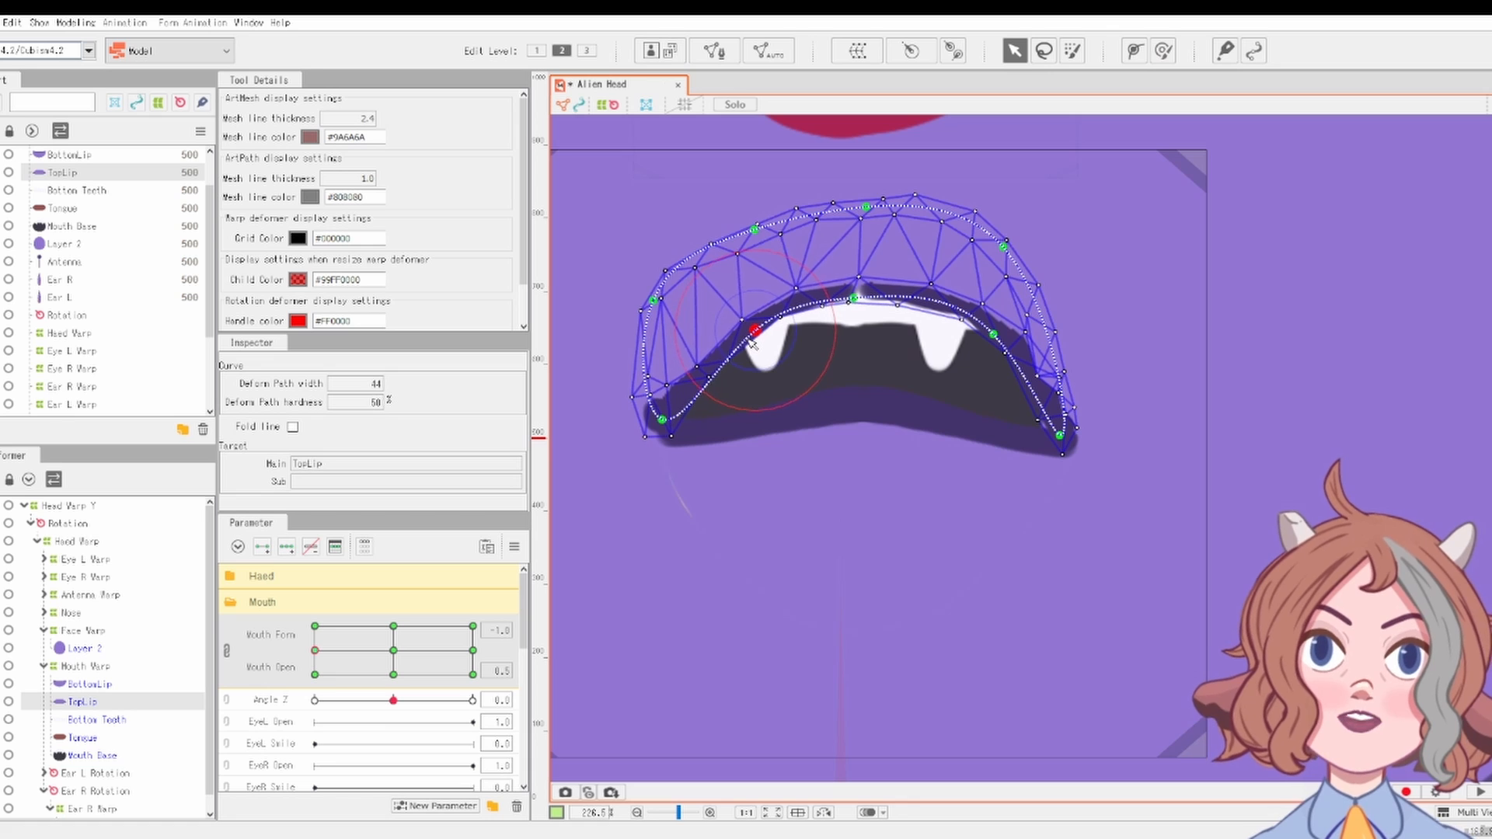
Step: Vary Mouth Open slightly around 0.5 at Mouth Form -1.0 to check how the lips meet in the half-open frown
click(698, 462)
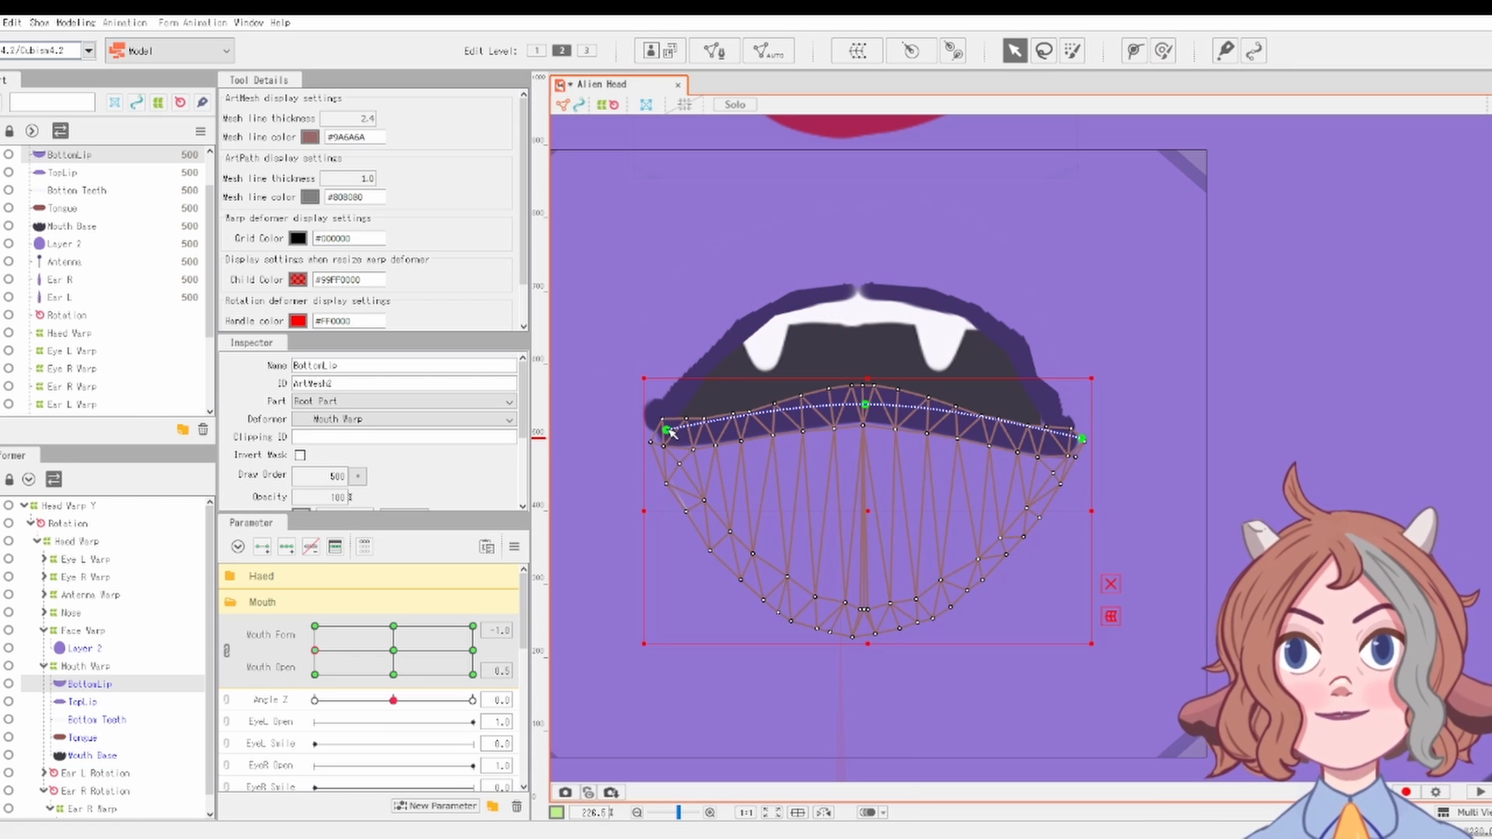
scroll(688, 425, down, 5)
click(712, 645)
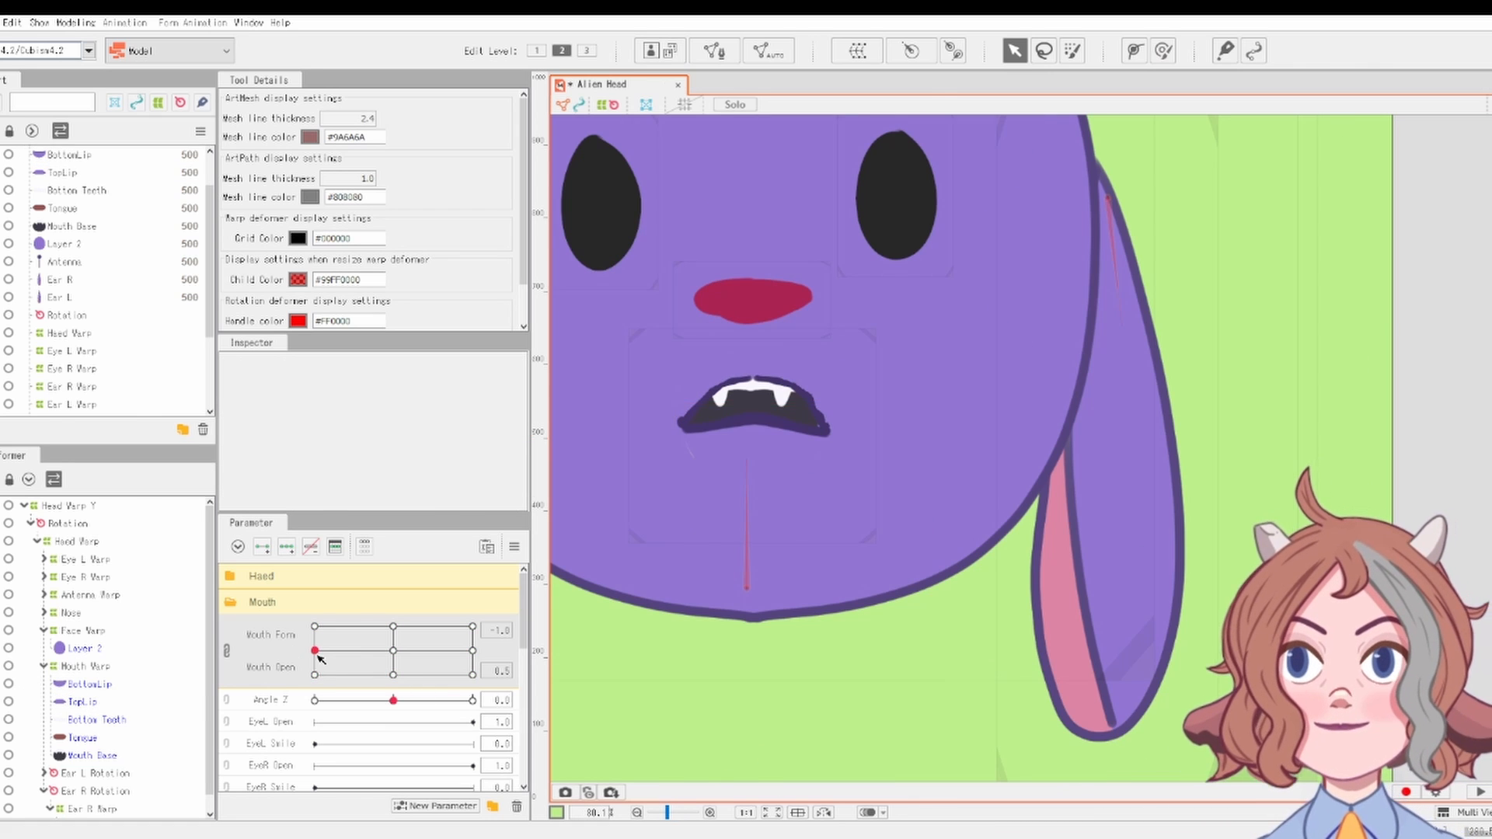
drag(319, 656, 299, 658)
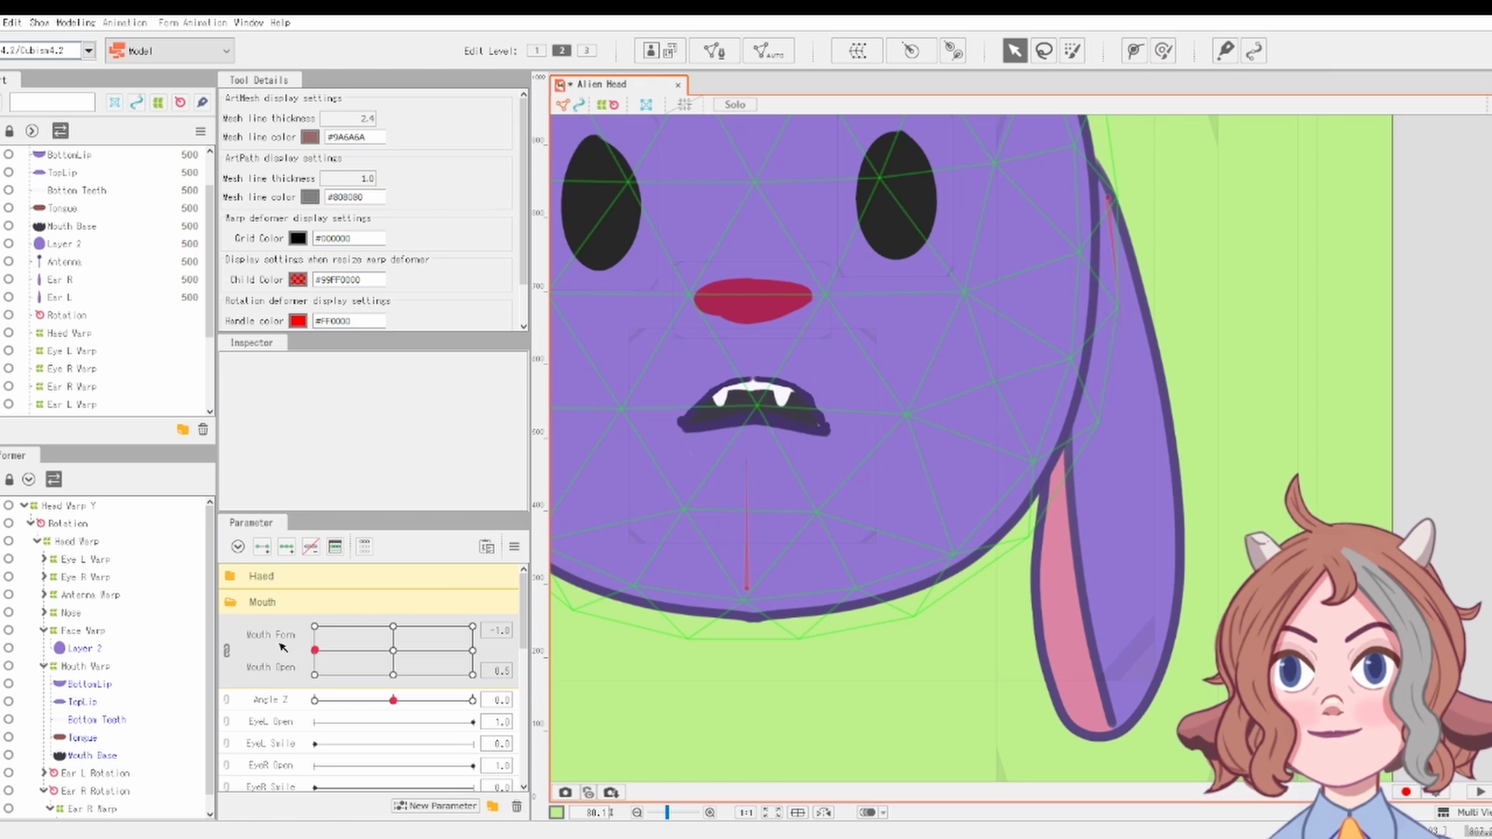
mouse_move(324, 658)
mouse_down()
mouse_move(315, 676)
mouse_move(315, 652)
mouse_up()
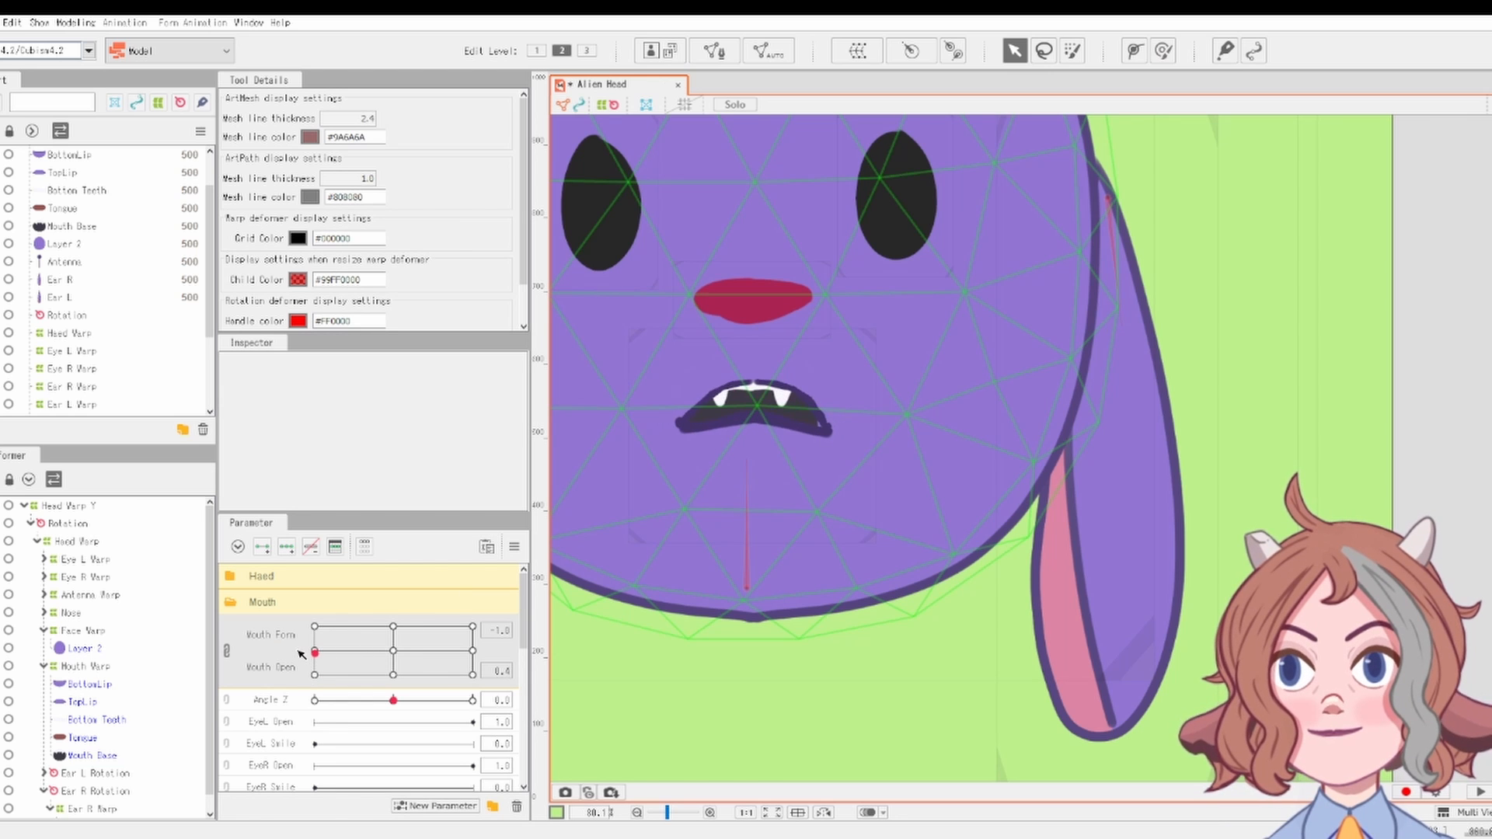
Step: Nudge TopLip's middle point a little higher in the half-open frown
scroll(905, 365, up, 8)
scroll(1151, 405, down, 2)
drag(909, 353, 1151, 412)
click(1102, 424)
scroll(1102, 424, up, 4)
click(1015, 341)
scroll(920, 324, down, 2)
drag(791, 285, 788, 272)
Step: Adjust BottomLip's two end points so they line up with TopLip's corners in the half-open frown
scroll(789, 272, down, 4)
drag(655, 368, 593, 366)
click(754, 380)
scroll(802, 337, up, 2)
drag(1006, 387, 1009, 383)
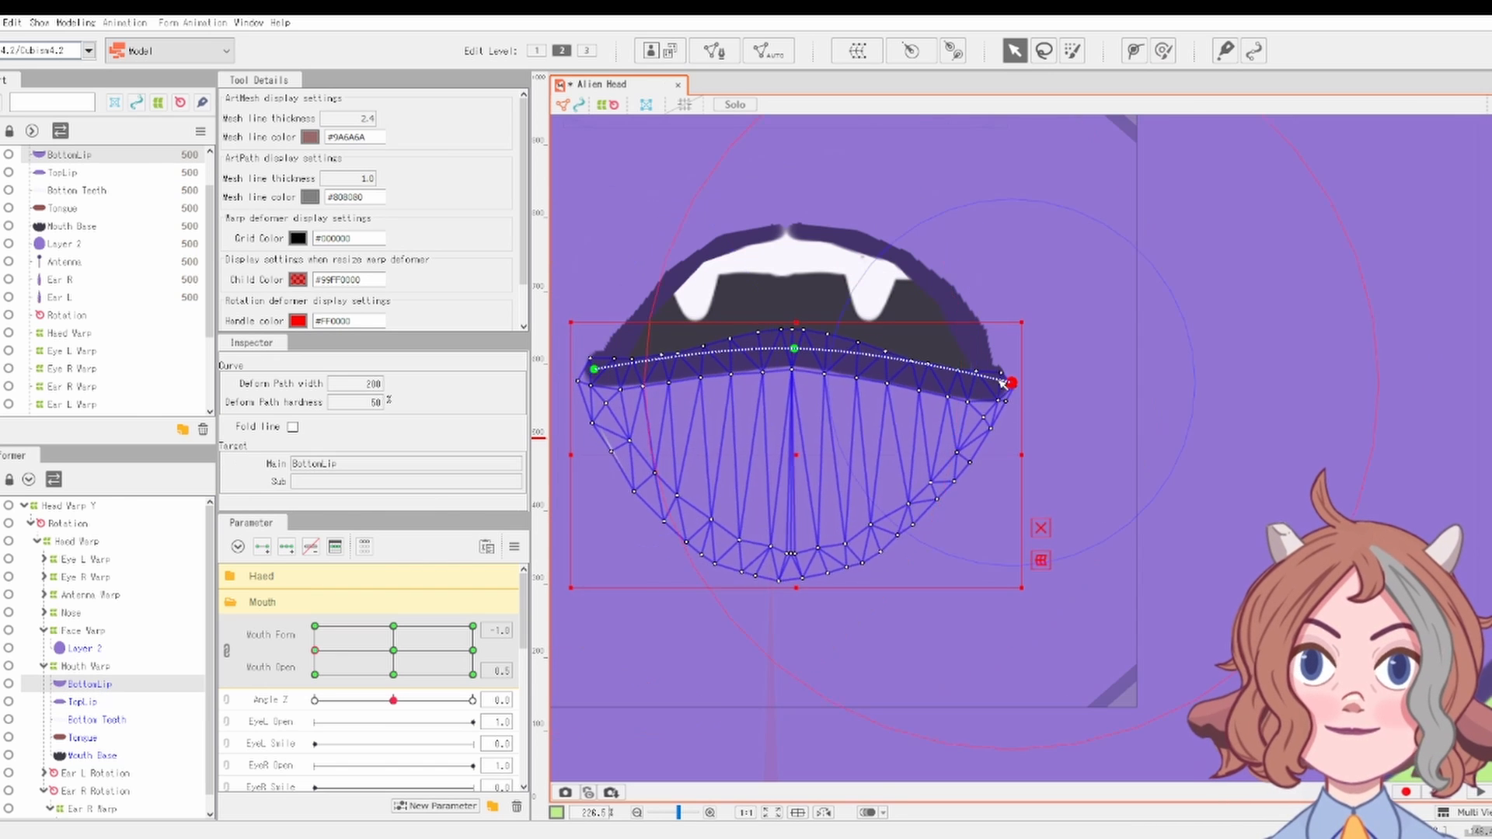
Step: Test the Mouth Open transition and nudge TopLip's middle and side points to smooth the half-open frown's arch
scroll(993, 392, down, 4)
click(684, 583)
drag(315, 650, 286, 650)
scroll(1107, 387, up, 2)
scroll(764, 295, up, 1)
click(764, 298)
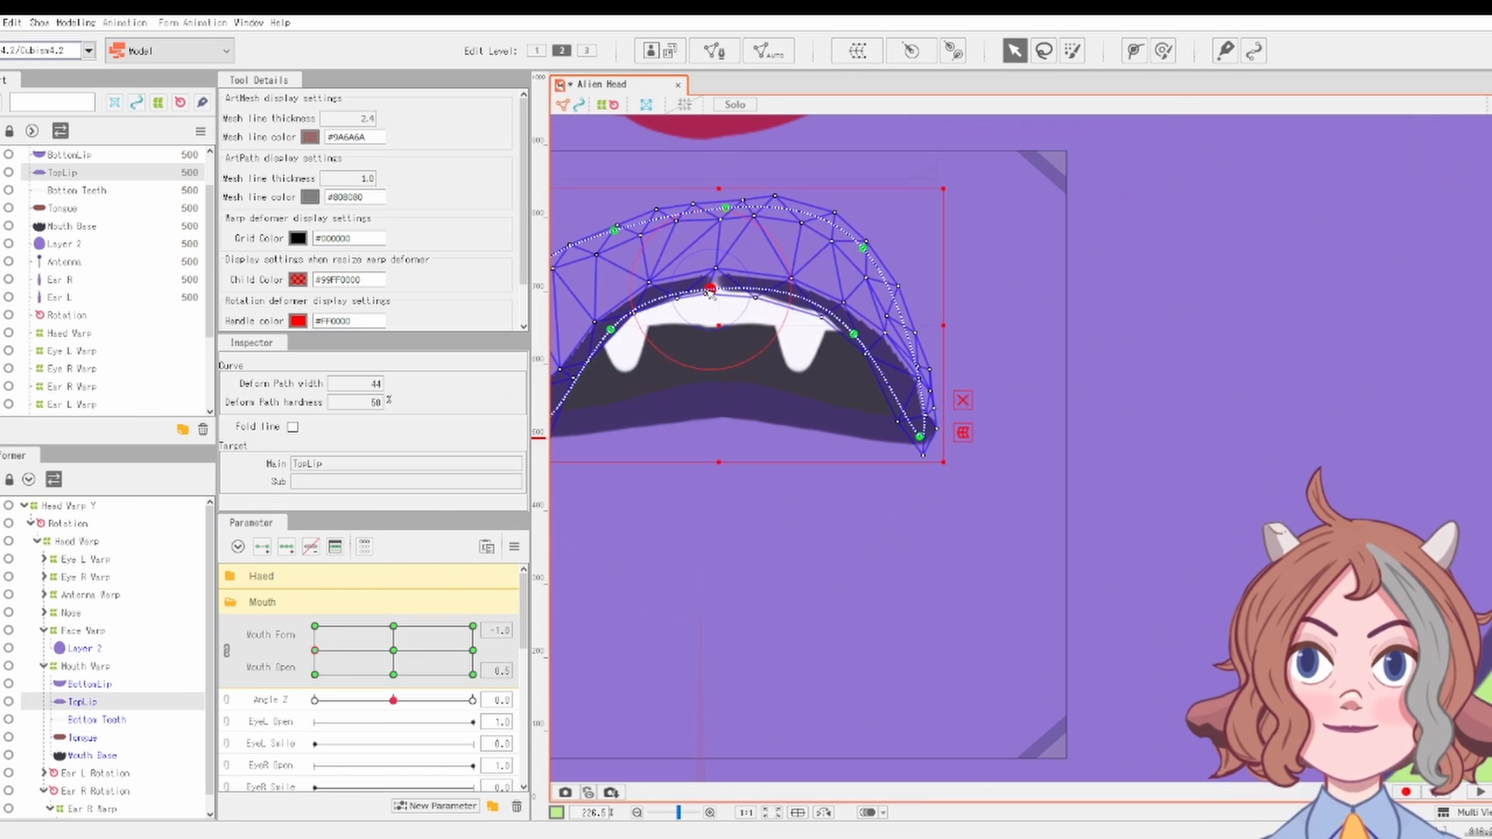
drag(714, 291, 701, 287)
drag(825, 317, 838, 328)
Step: Examine both lips of the half-open frown against the whole face, including slightly below Mouth Open 0.5
scroll(889, 369, down, 2)
scroll(895, 369, up, 3)
scroll(828, 393, down, 4)
click(802, 411)
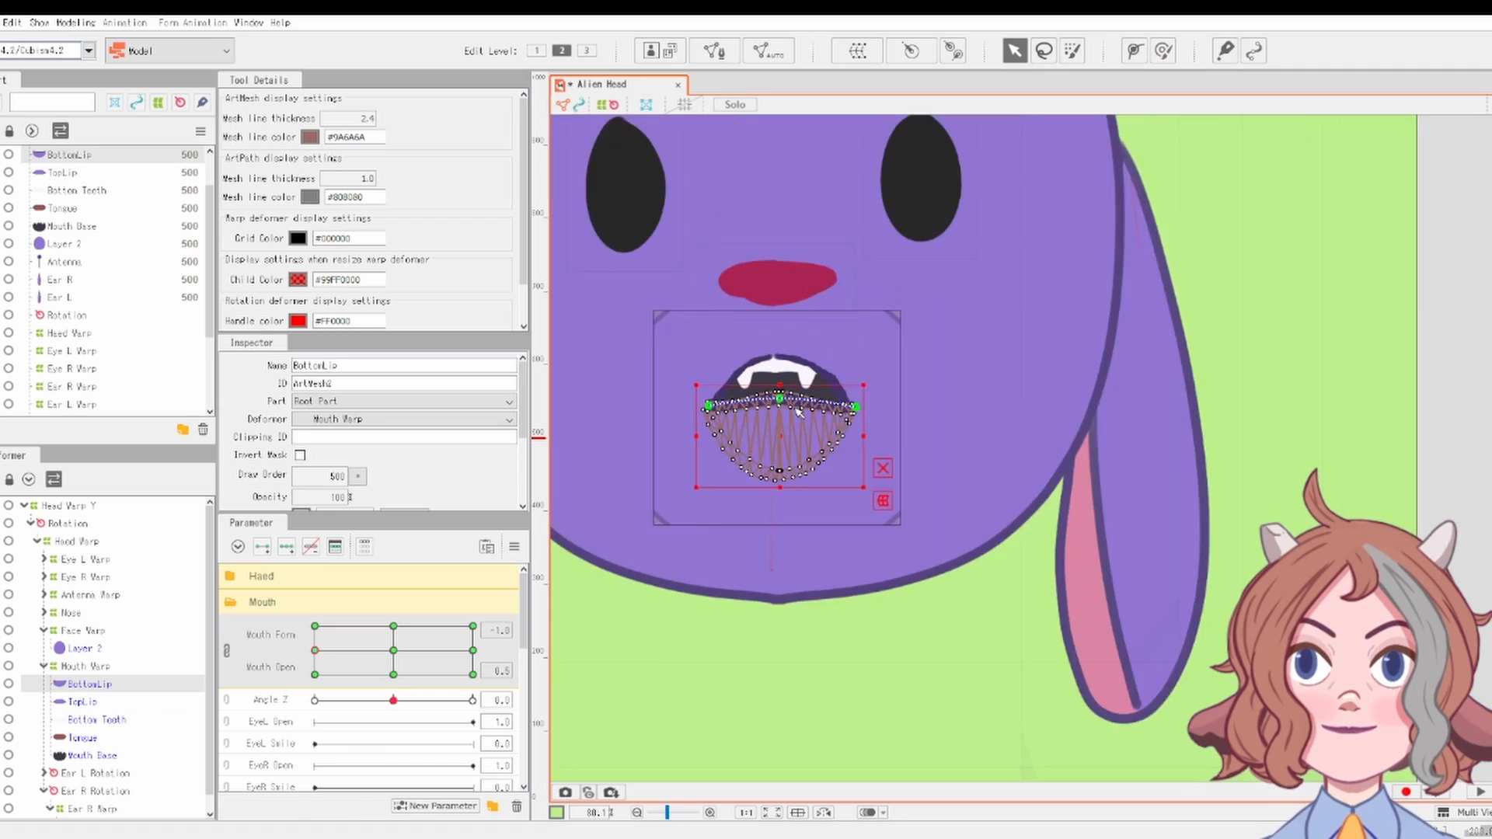
scroll(898, 450, down, 2)
scroll(844, 420, up, 3)
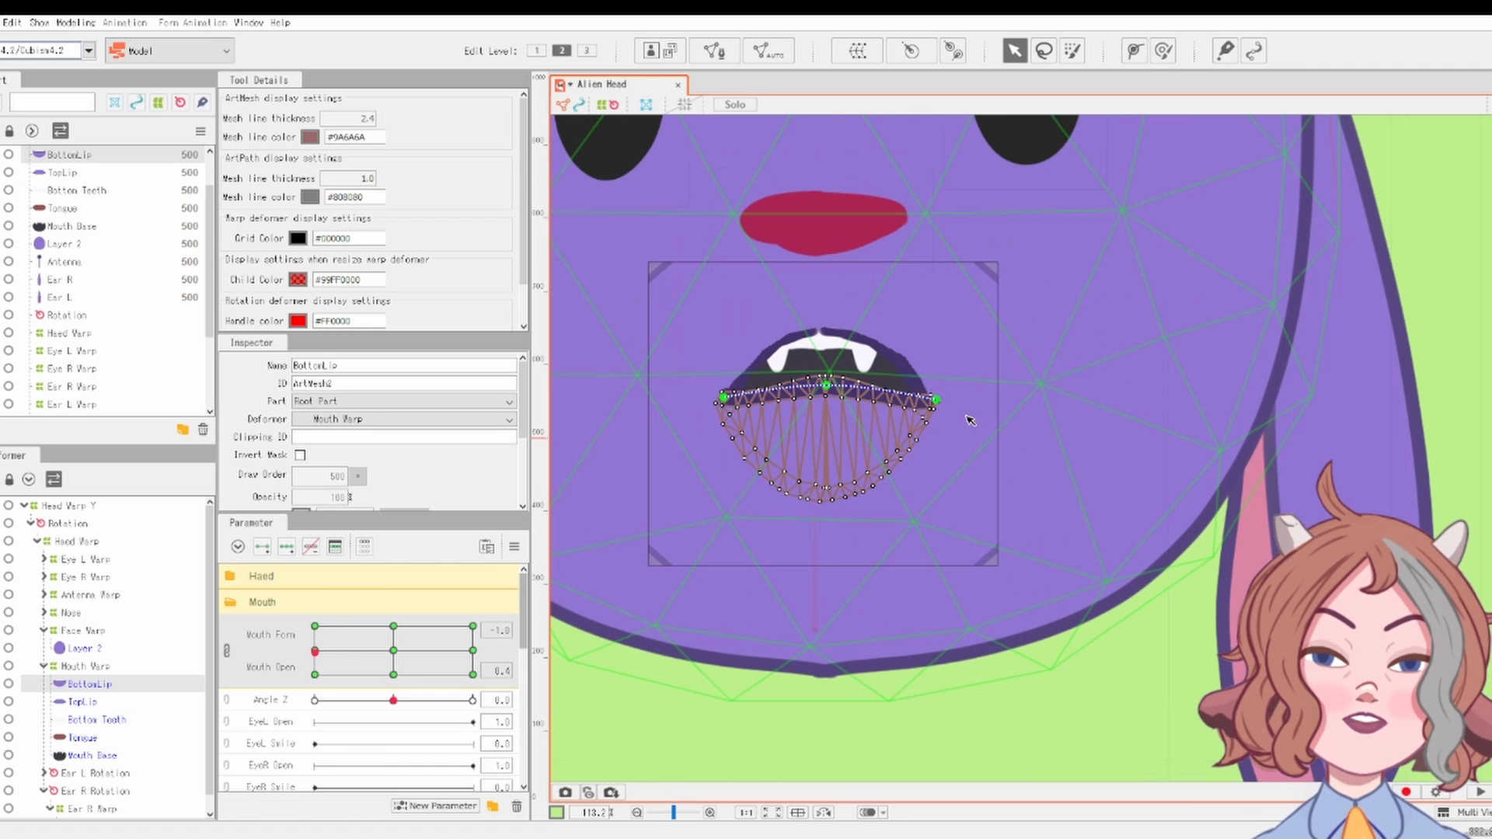
click(916, 716)
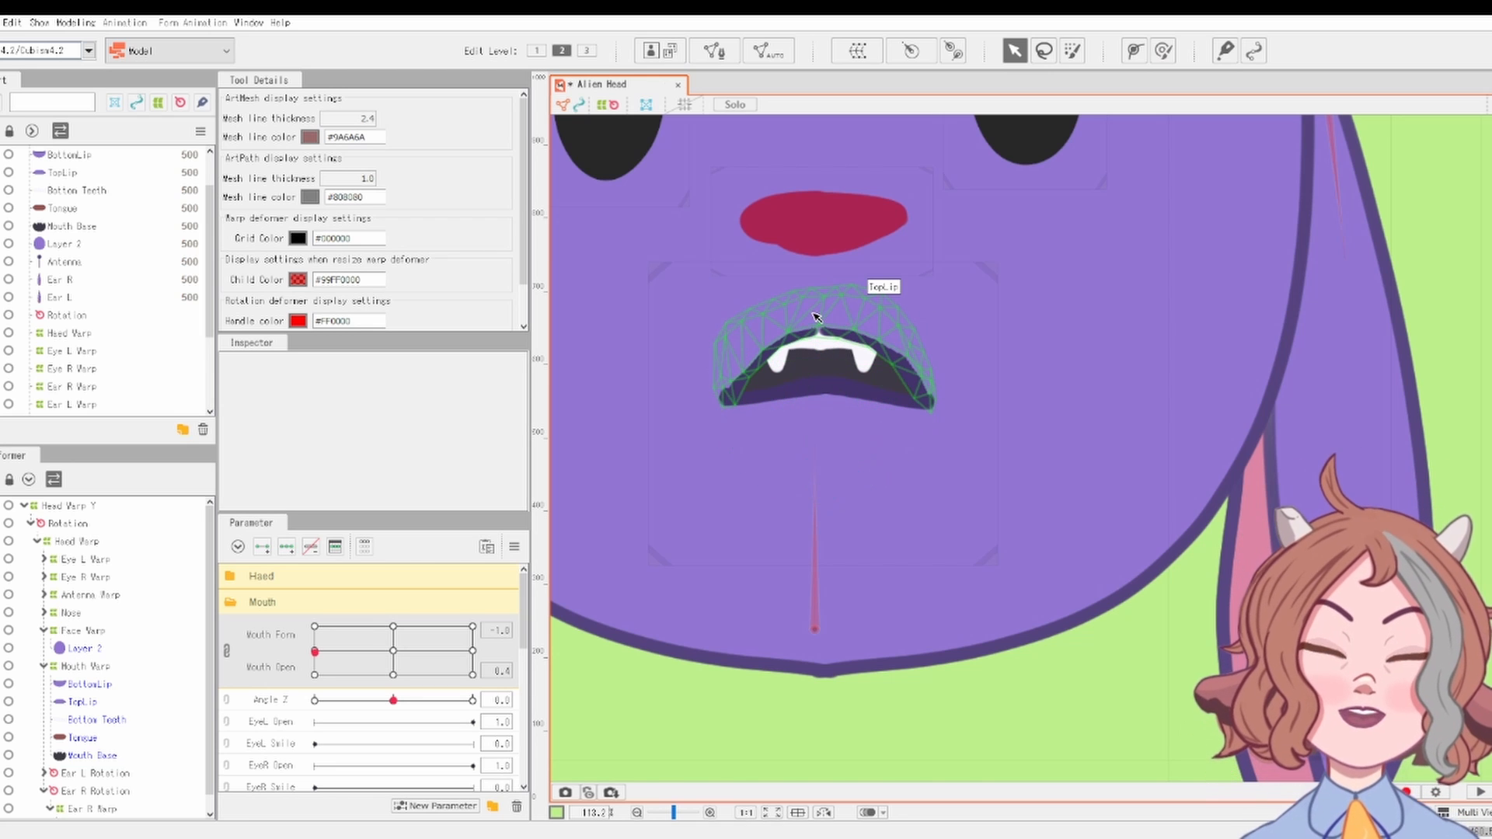
Step: Lower BottomLip's ends and middle into a downward-curving frown arch at Mouth Form -1.0, Mouth Open 1.0
click(802, 336)
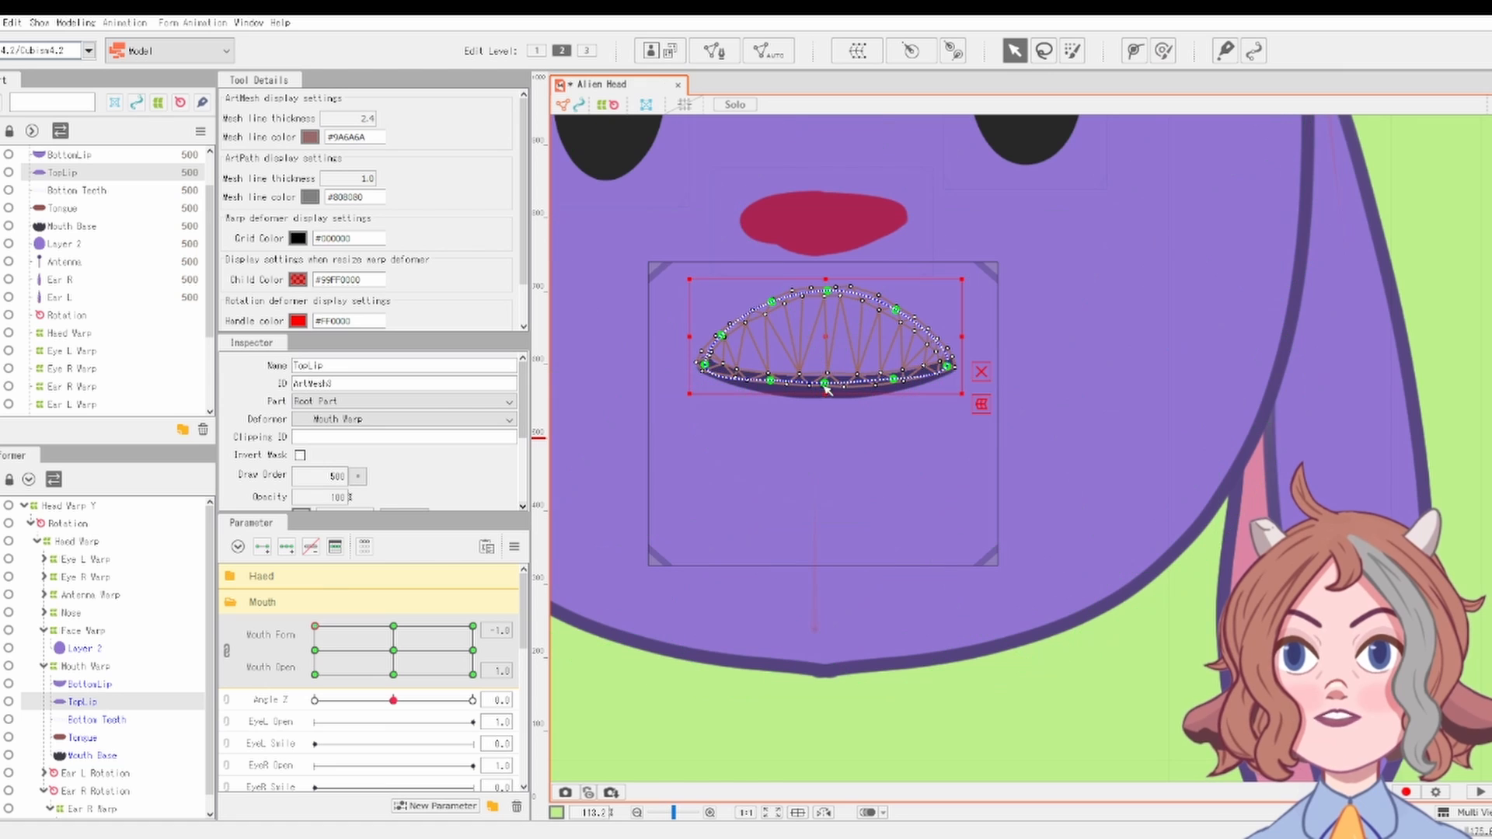
scroll(839, 412, up, 3)
click(849, 397)
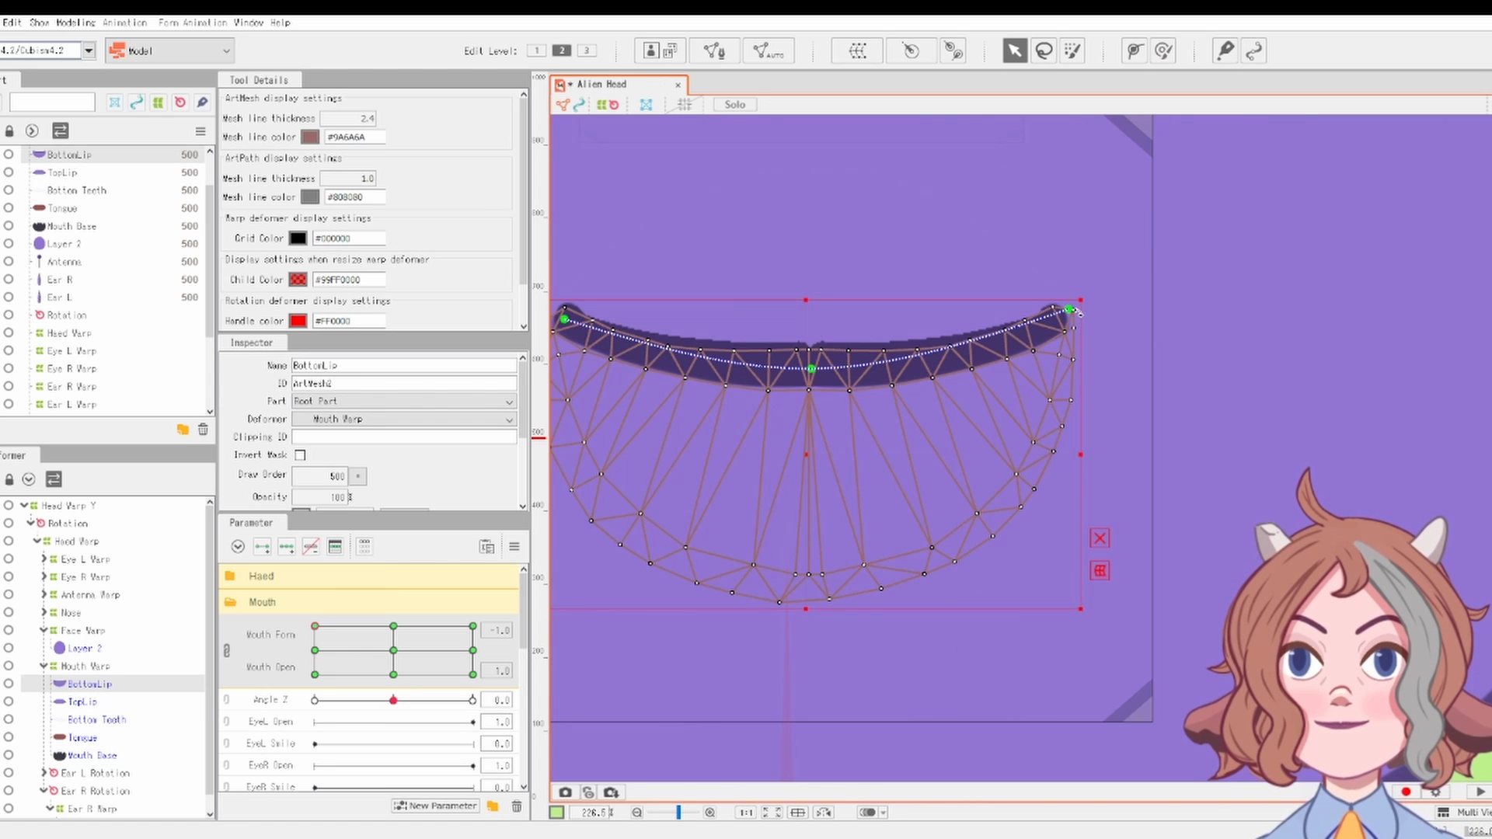
drag(1070, 309, 1052, 423)
drag(566, 318, 593, 437)
drag(820, 469, 820, 519)
Step: Shape TopLip into a tall arch for the fully open frown, pulling its corners down and its lower edge up
click(1049, 325)
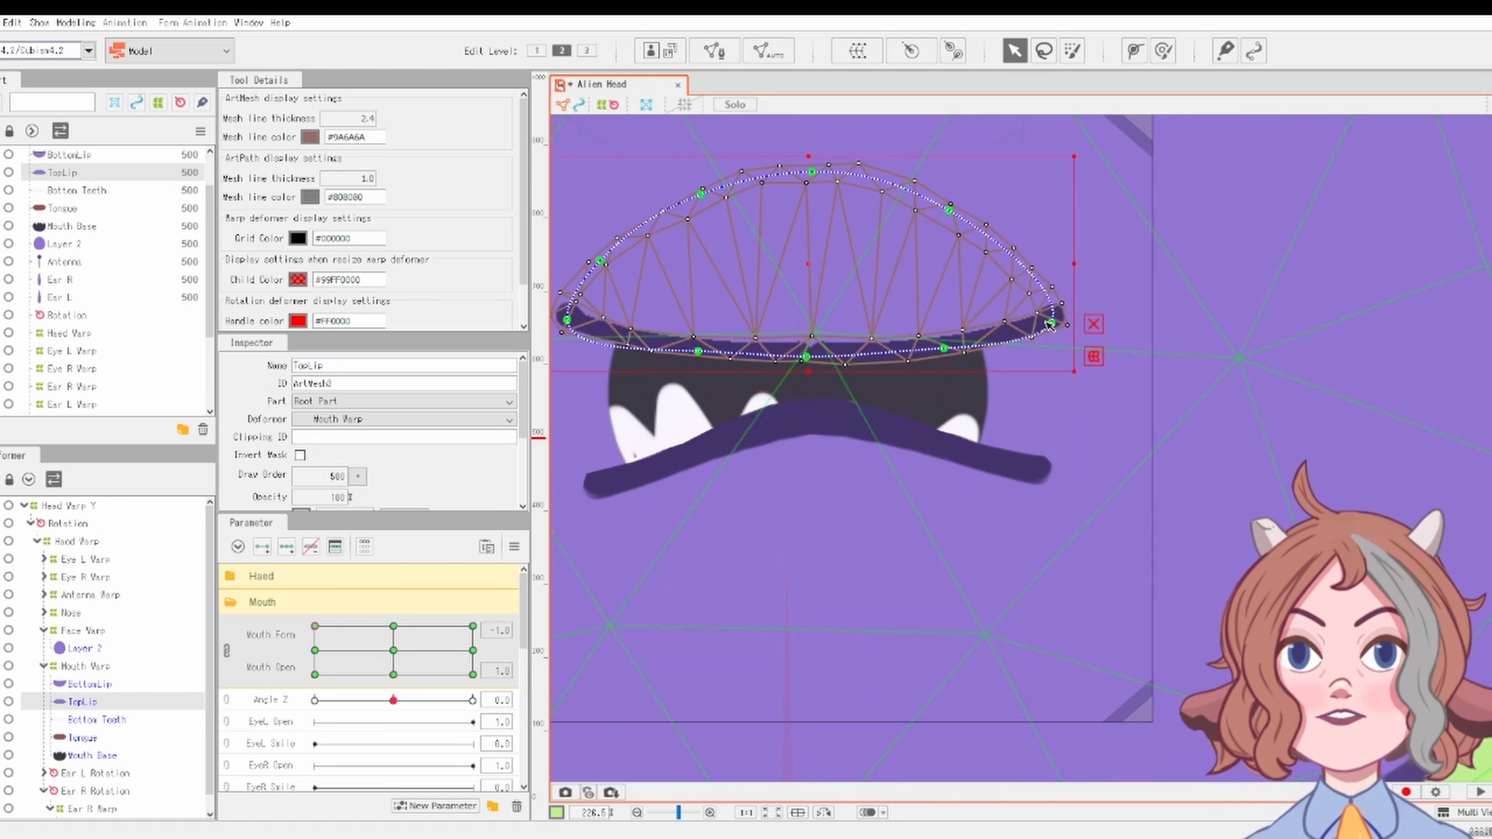
drag(1049, 324, 1026, 435)
drag(567, 319, 603, 458)
drag(806, 357, 801, 295)
drag(1026, 441, 993, 441)
drag(697, 351, 696, 330)
drag(603, 459, 638, 443)
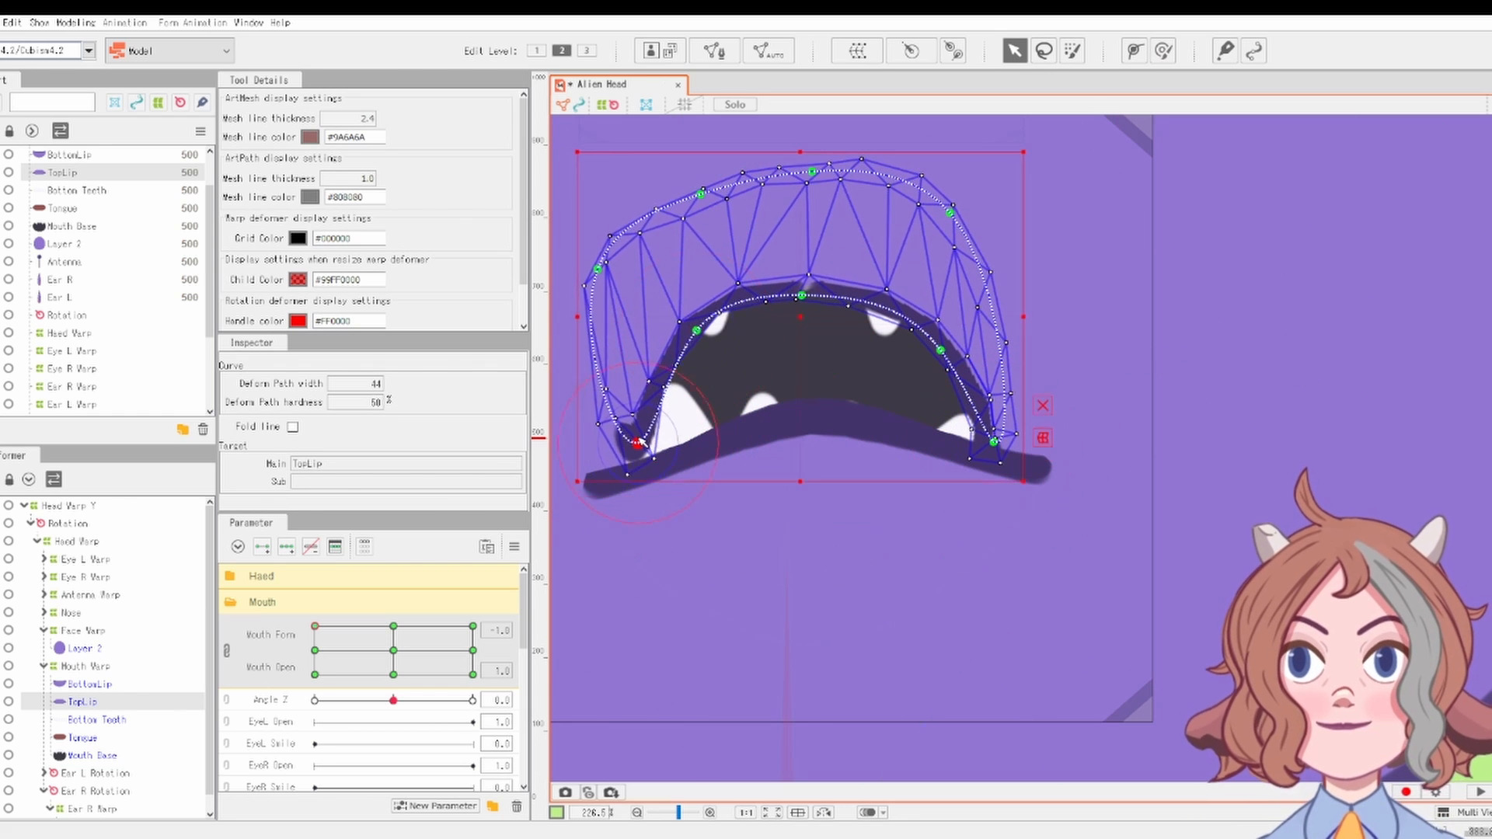
Step: Pull BottomLip's ends inward to meet TopLip's corners and raise TopLip's middle to show the teeth in the fully open frown
click(812, 415)
mouse_move(811, 420)
mouse_down()
mouse_move(811, 449)
mouse_move(805, 424)
mouse_up()
drag(1052, 446, 999, 453)
drag(590, 450, 625, 445)
click(633, 435)
drag(801, 295, 804, 277)
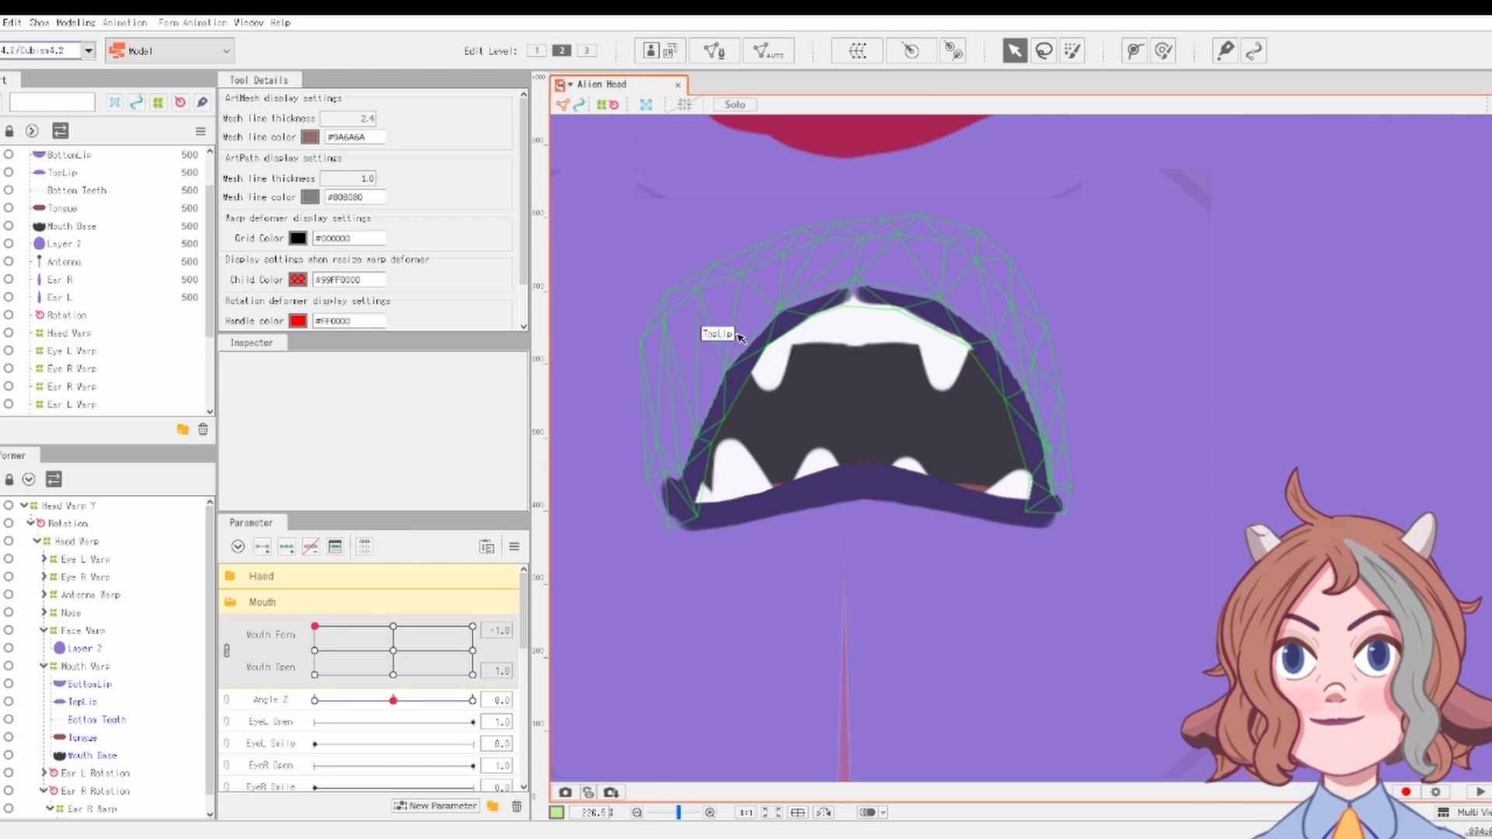
click(738, 336)
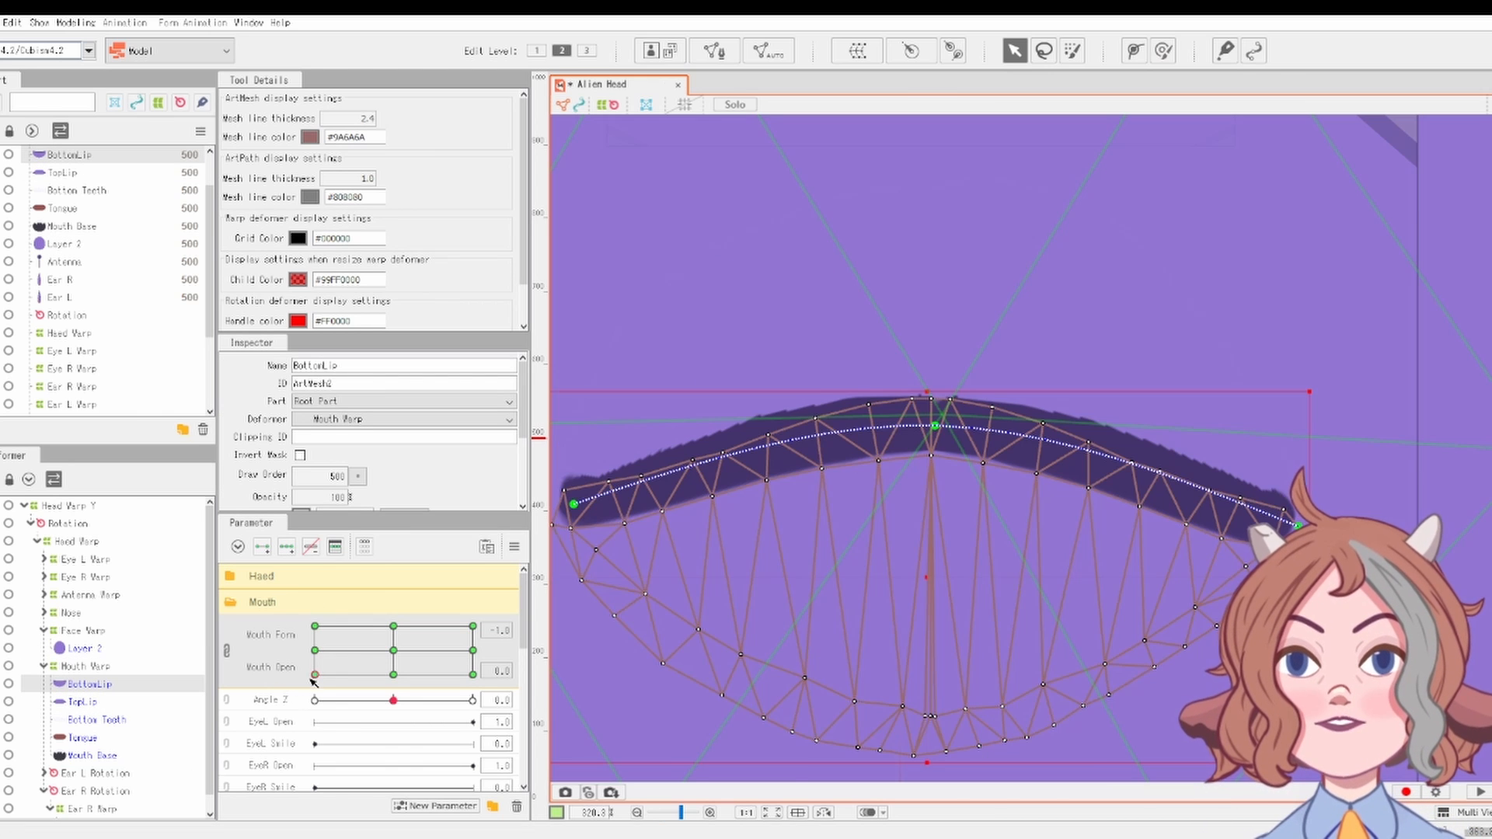
Step: Return to Mouth Form -1.0, Mouth Open 0.0 and pull the end points of BottomLip and TopLip inward to narrow the closed frown
drag(310, 679, 265, 692)
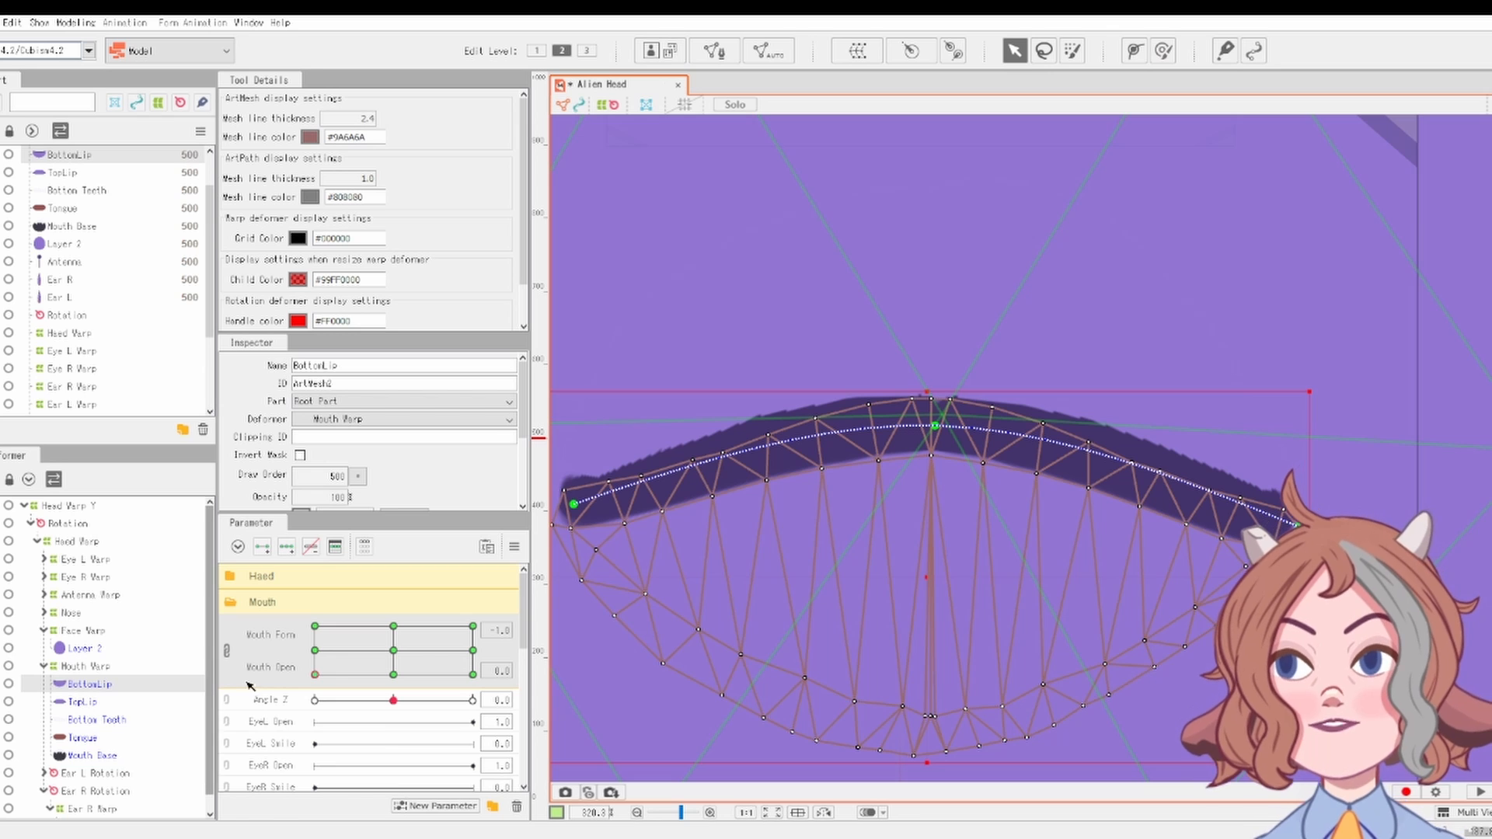
drag(1298, 526, 1250, 519)
drag(1100, 489, 1199, 490)
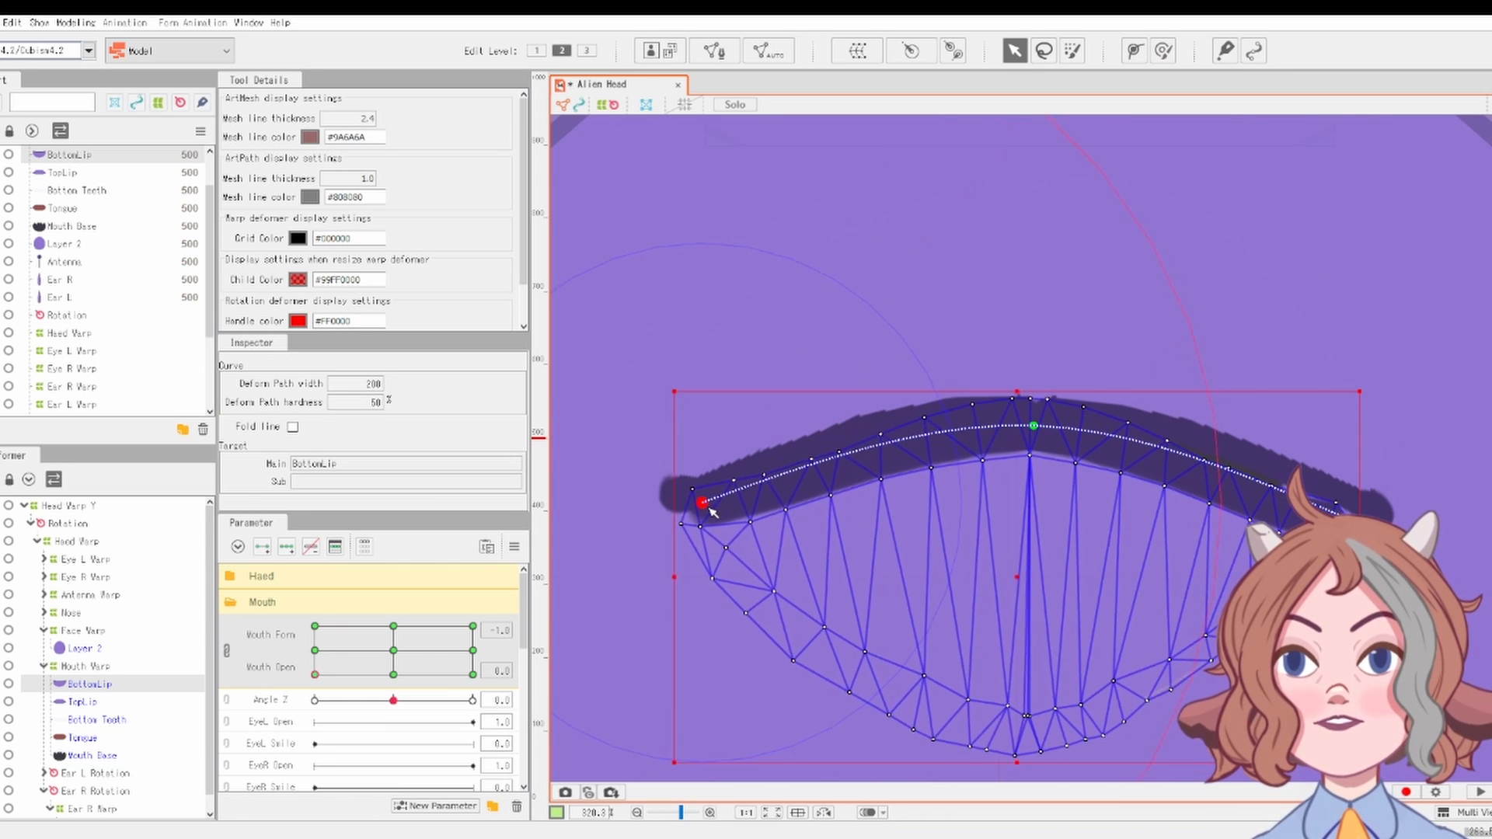
click(705, 498)
drag(719, 495, 726, 495)
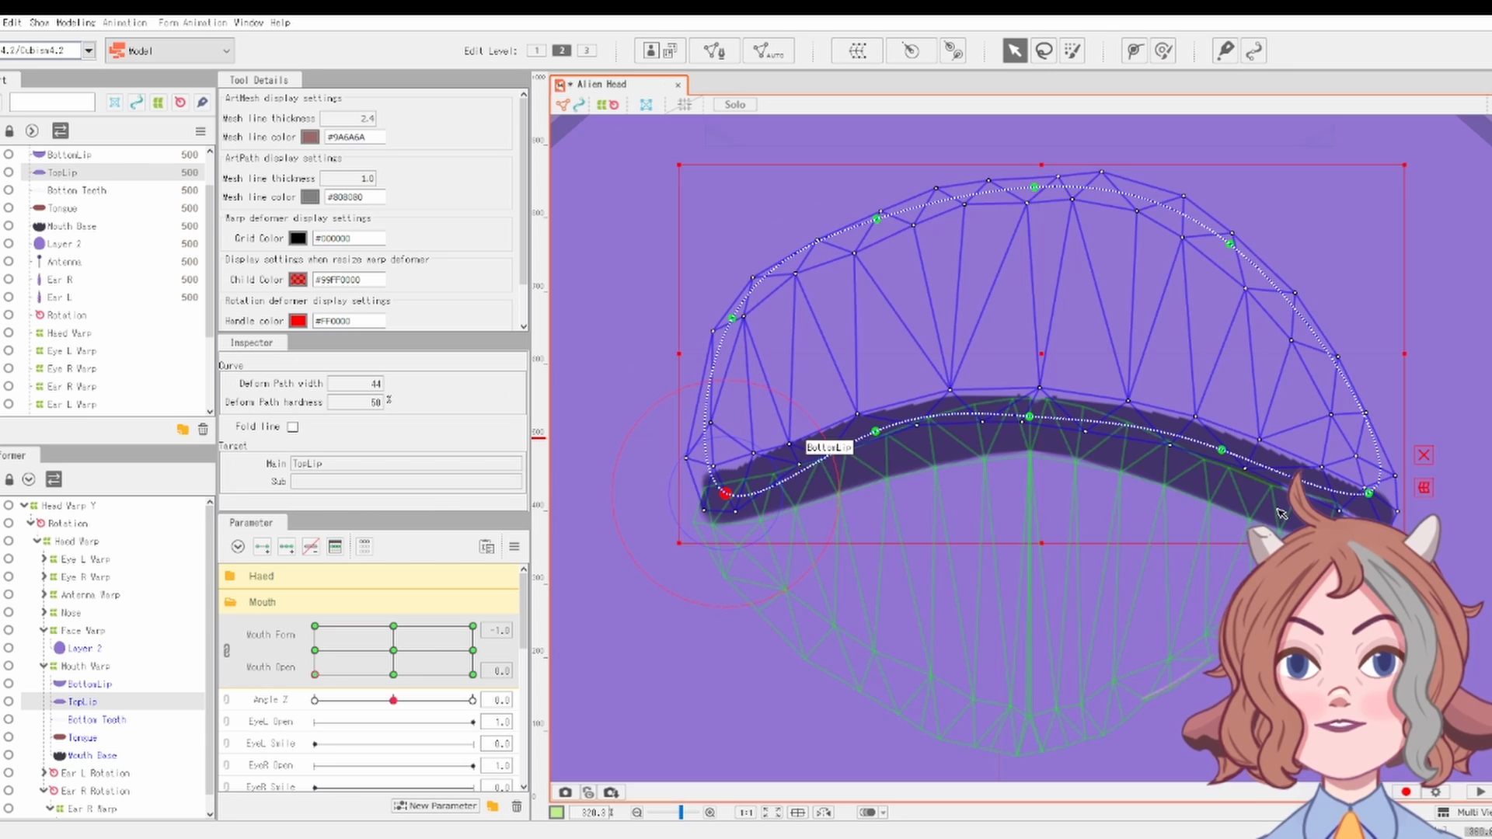
drag(1368, 493, 1327, 488)
scroll(1328, 489, down, 2)
scroll(1328, 489, down, 2)
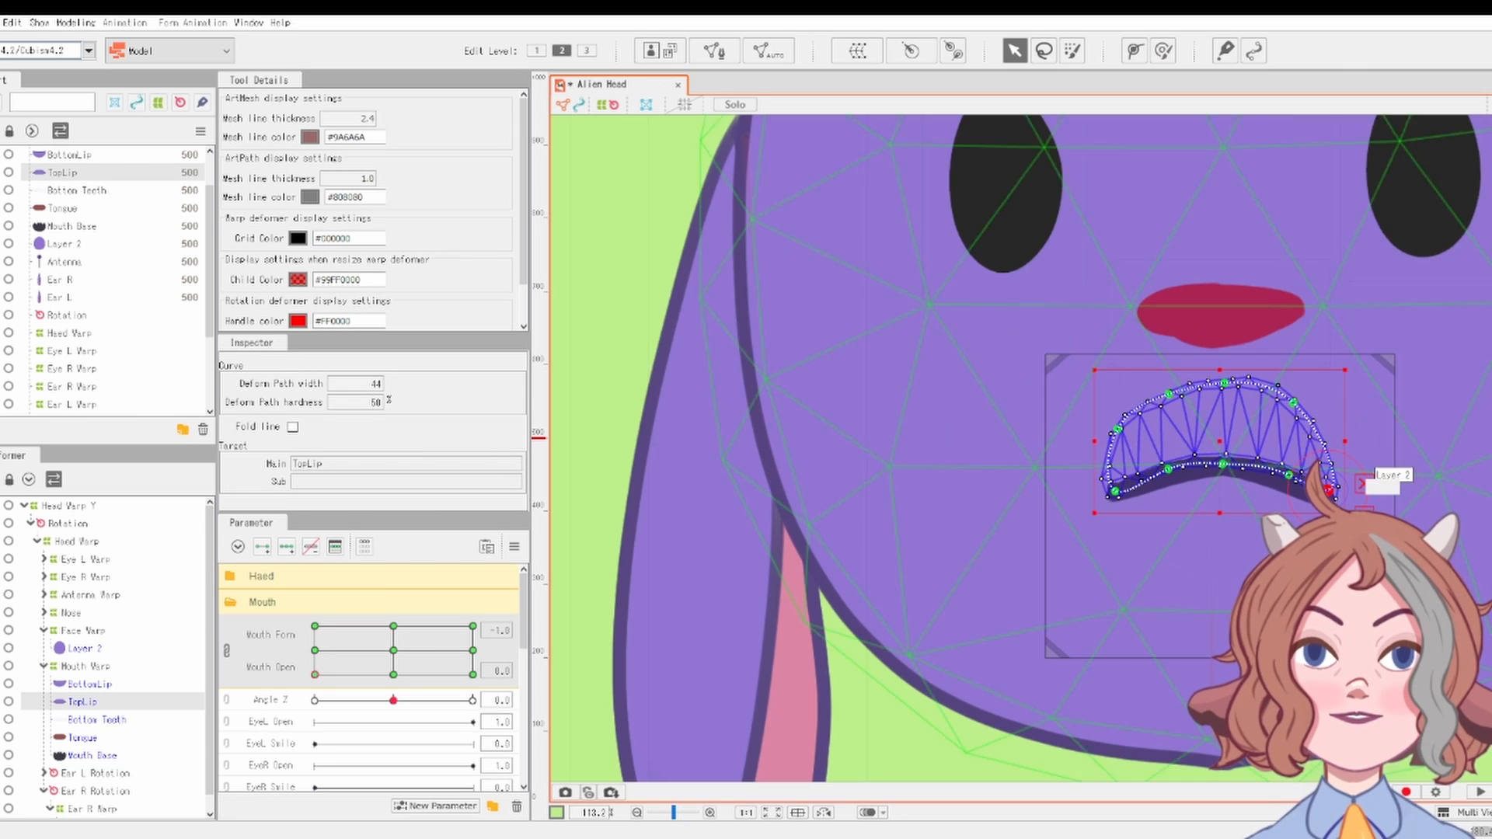
Step: Try to reshape BottomLip's mesh with a large deform brush in the closed frown
scroll(1277, 558, up, 2)
click(1277, 553)
scroll(1299, 558, up, 2)
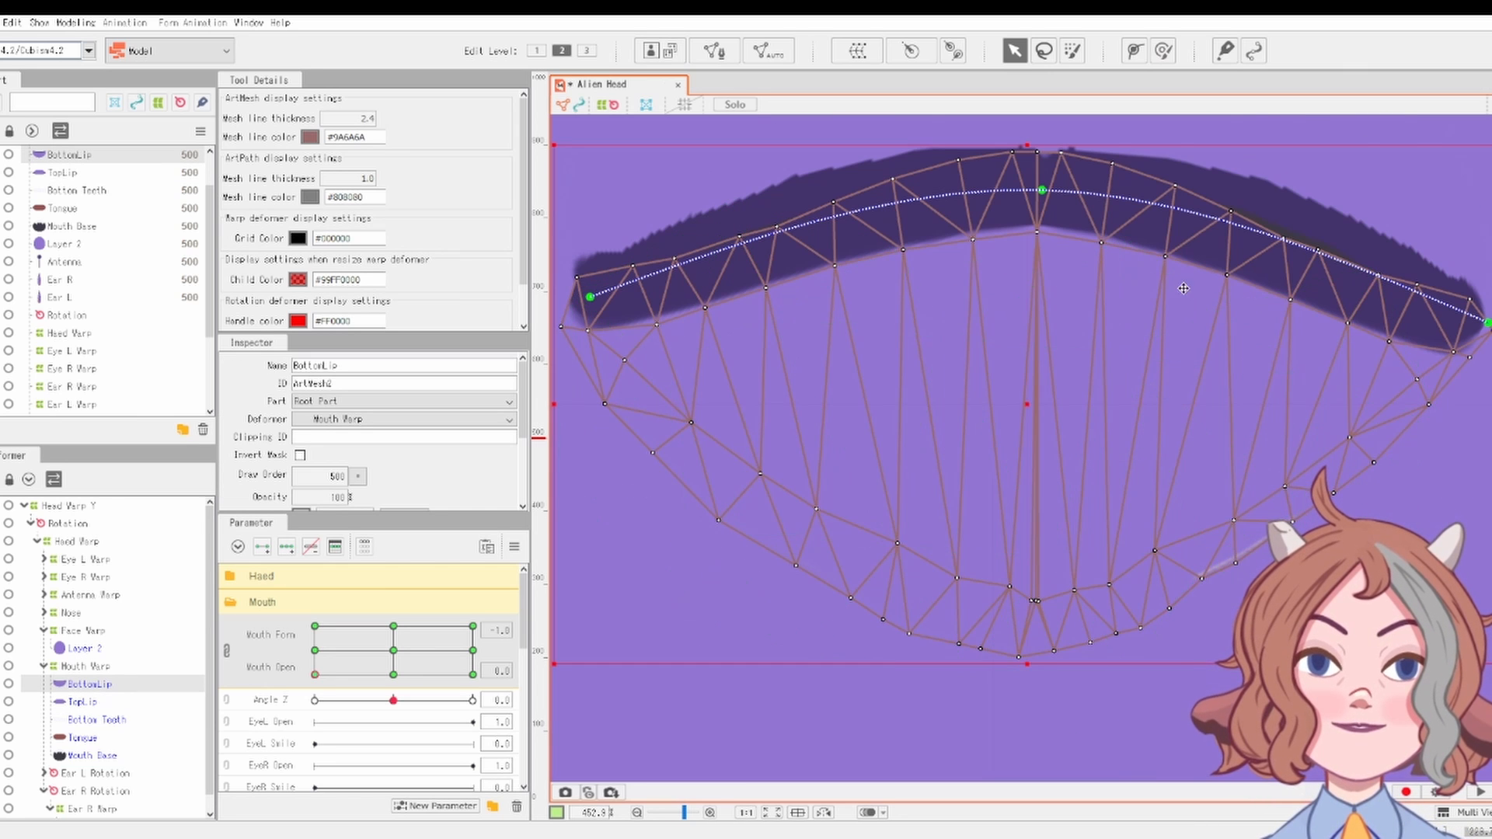
click(1163, 50)
mouse_move(1203, 582)
mouse_down()
mouse_move(1152, 549)
mouse_move(1072, 532)
mouse_up()
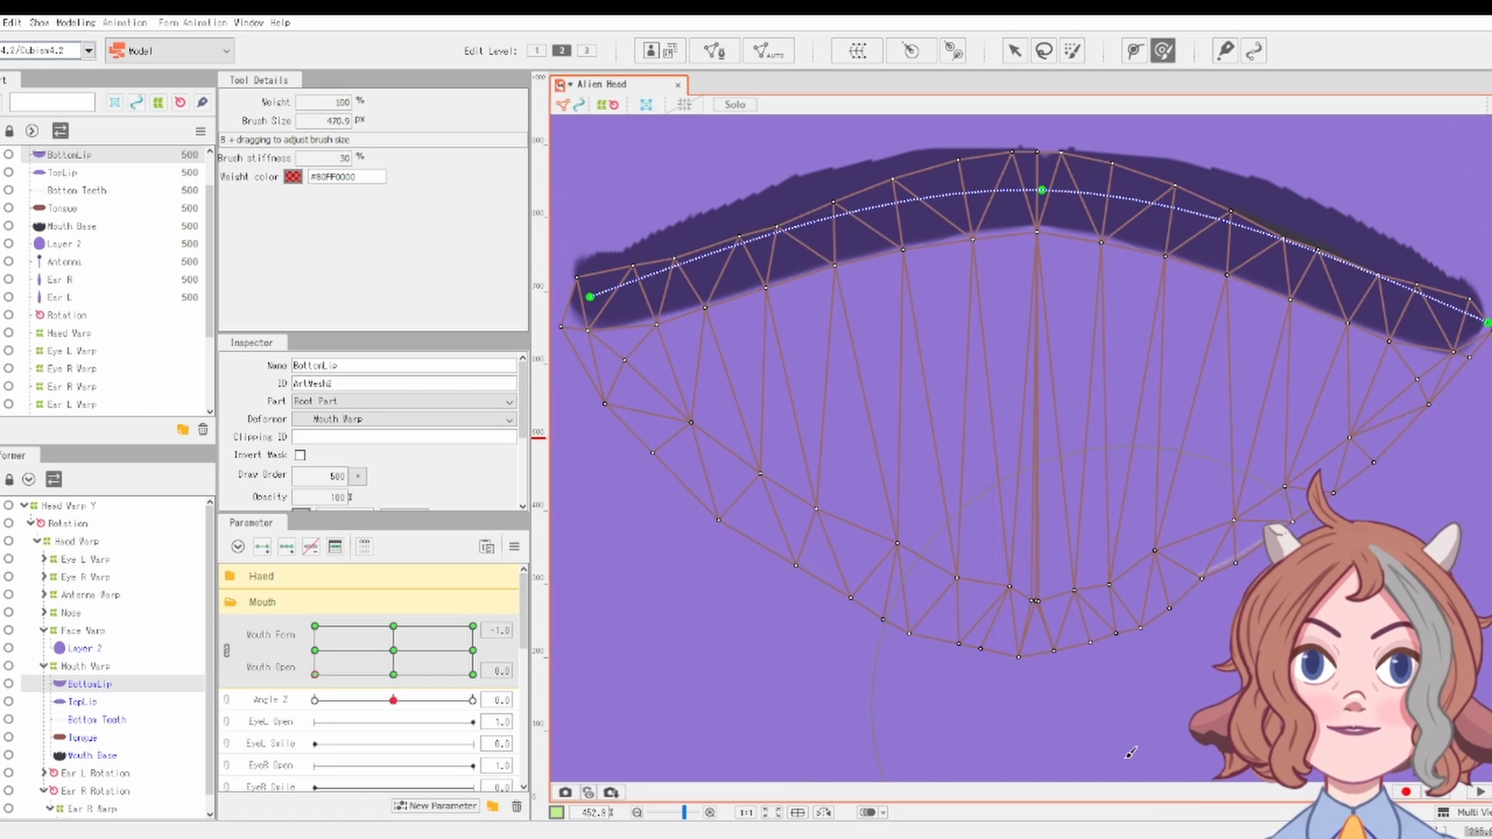
drag(1165, 592, 1218, 570)
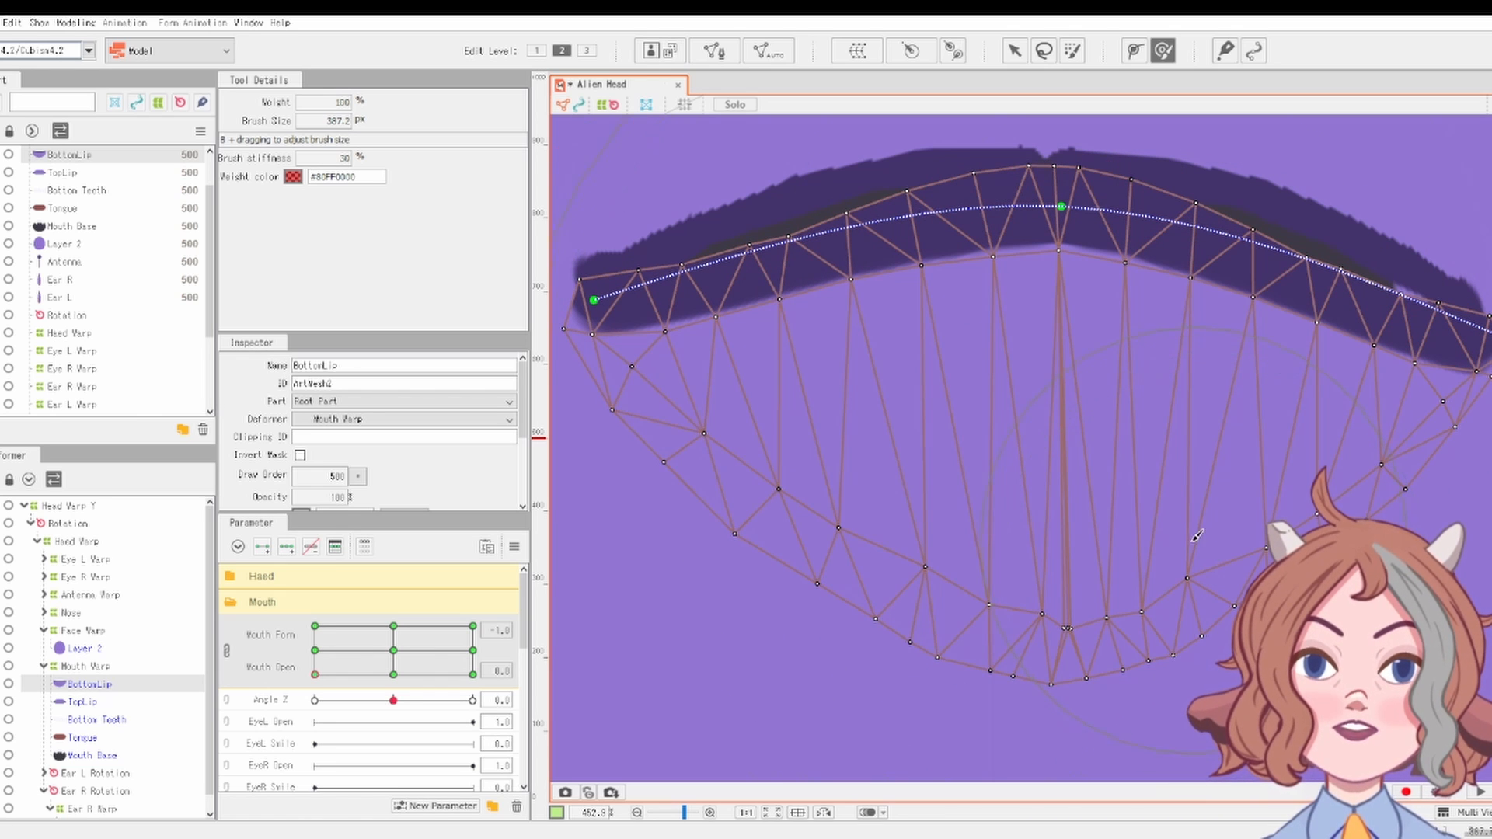
drag(1189, 519, 1178, 561)
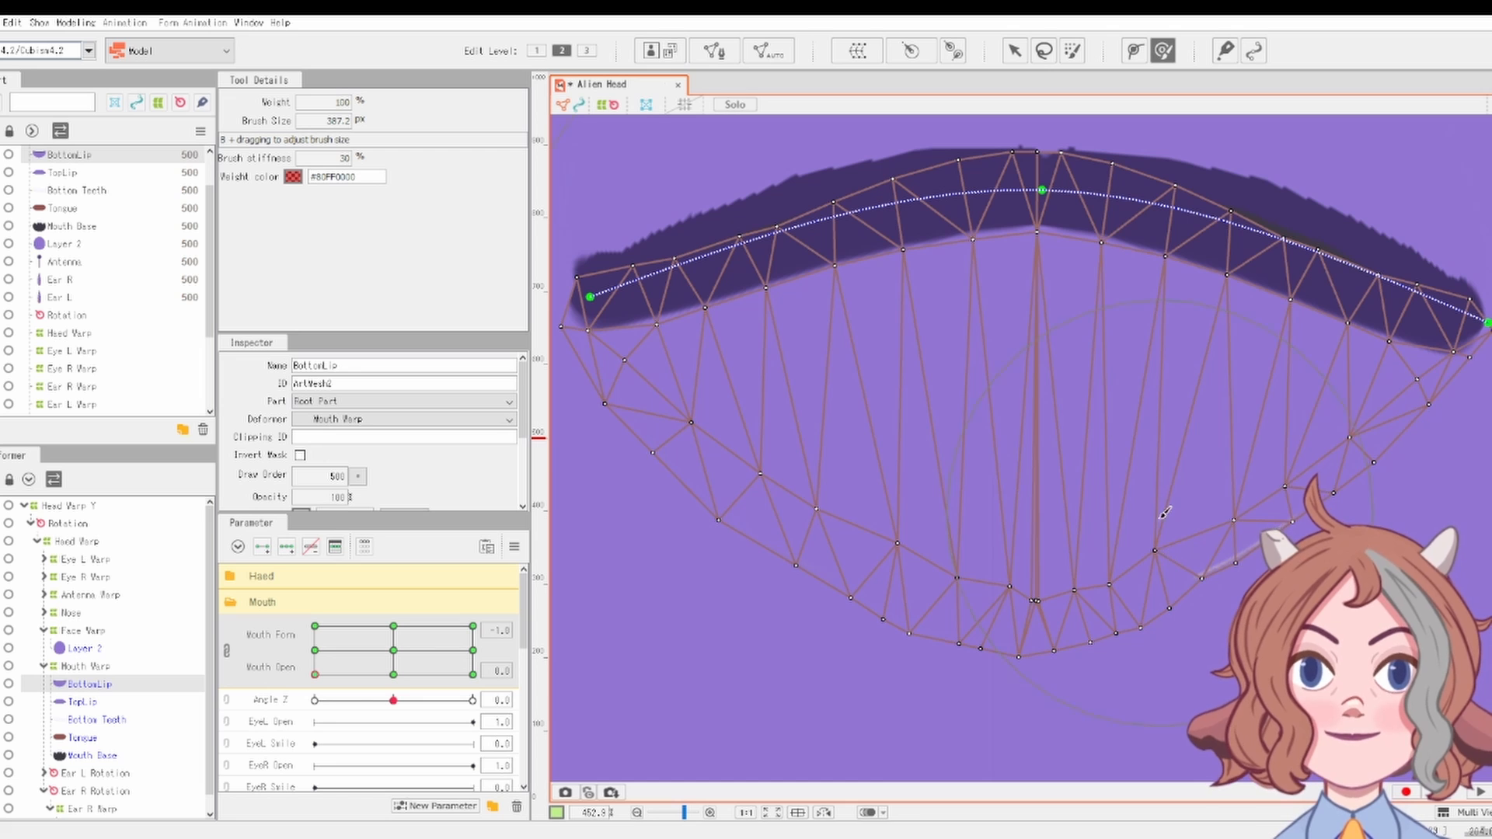
Step: Shrink the deform brush and touch up the lower part of BottomLip's mesh in the closed frown
scroll(1164, 511, down, 2)
drag(1166, 650, 1199, 406)
drag(1218, 500, 1270, 489)
Step: Open the mouth fully near the frown end of Mouth Form to examine the lips, and return to the Arrow tool
drag(315, 674, 321, 575)
scroll(1182, 515, down, 2)
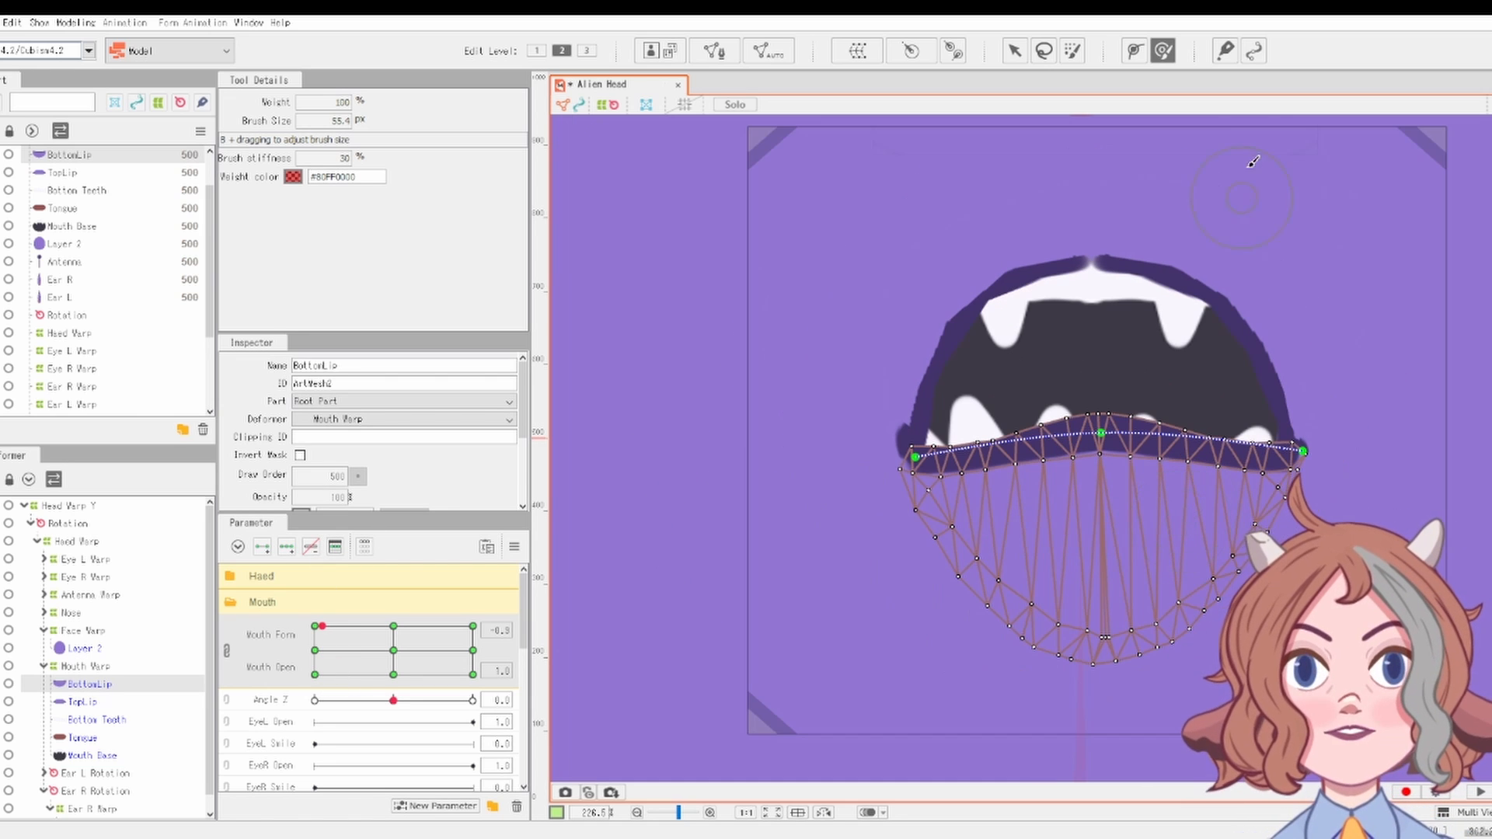
click(1014, 50)
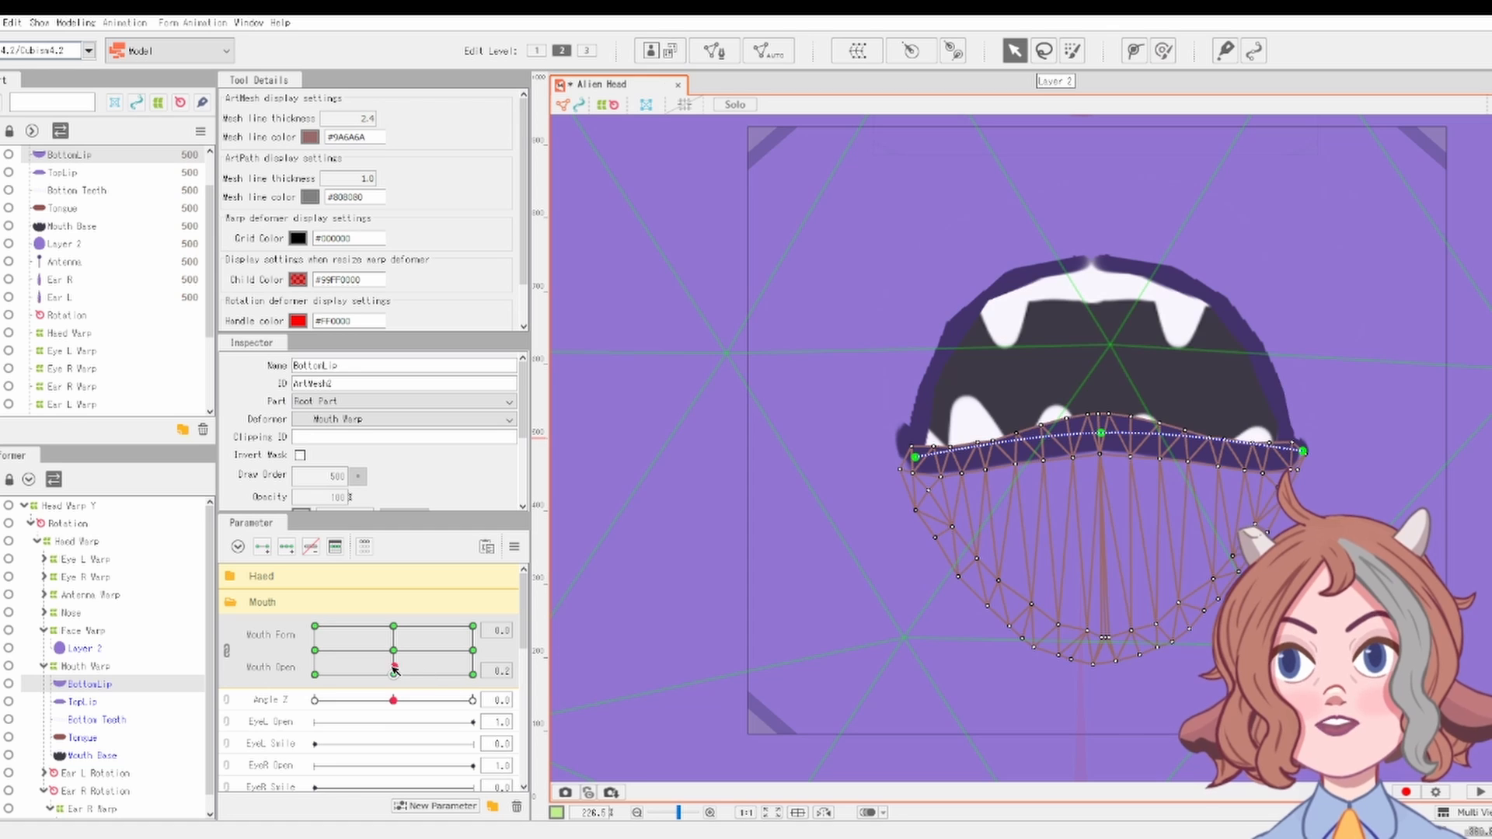
Step: Raise the middle and side points of TopLip's lower edge to open the neutral mouth at Mouth Form 0.0, Mouth Open 0.5
mouse_move(394, 666)
mouse_down()
mouse_move(394, 651)
mouse_move(289, 655)
mouse_move(394, 651)
mouse_up()
click(1173, 327)
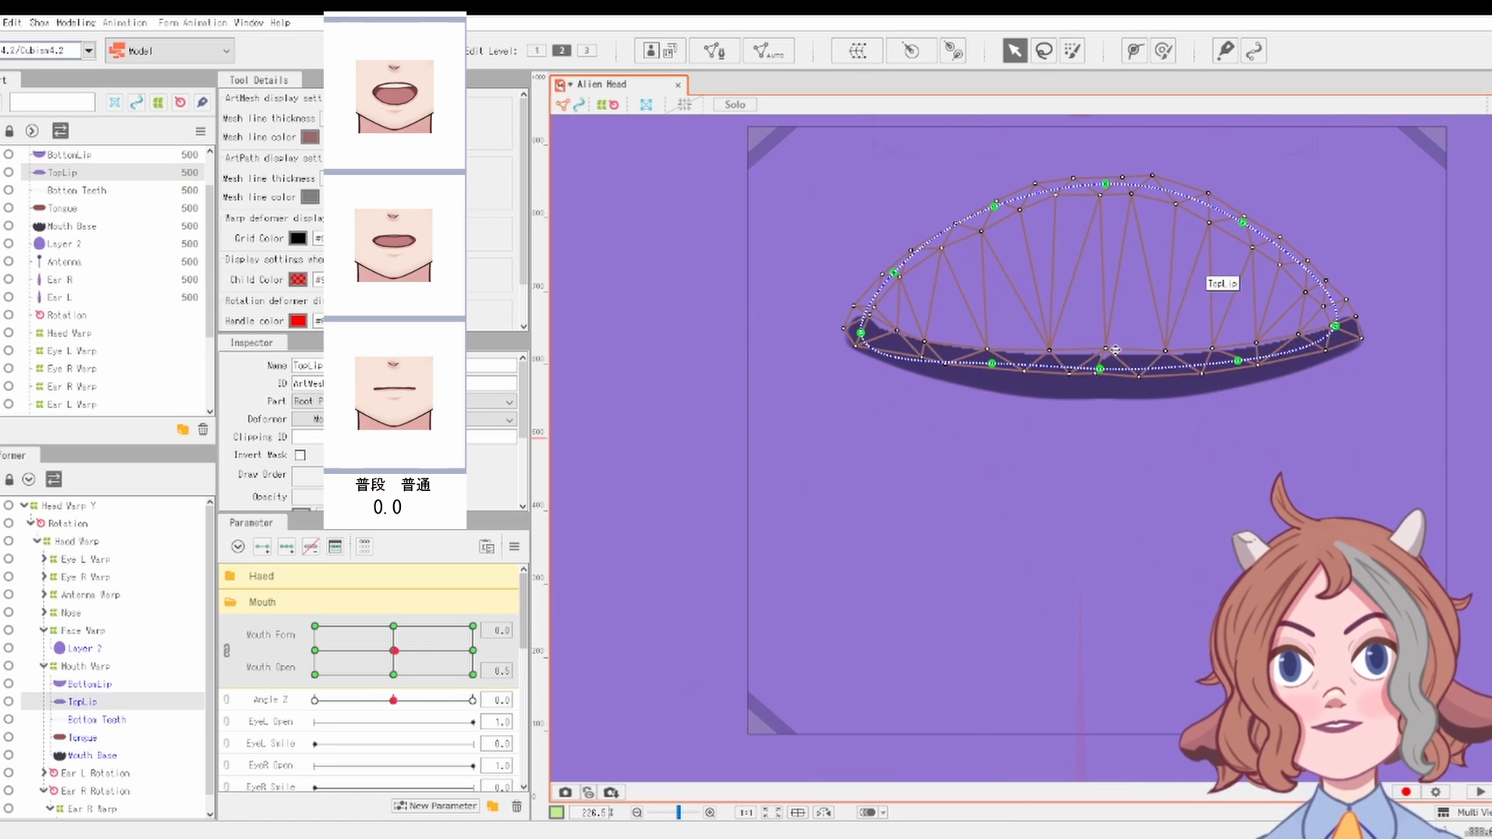
click(1101, 368)
drag(1098, 333, 1098, 319)
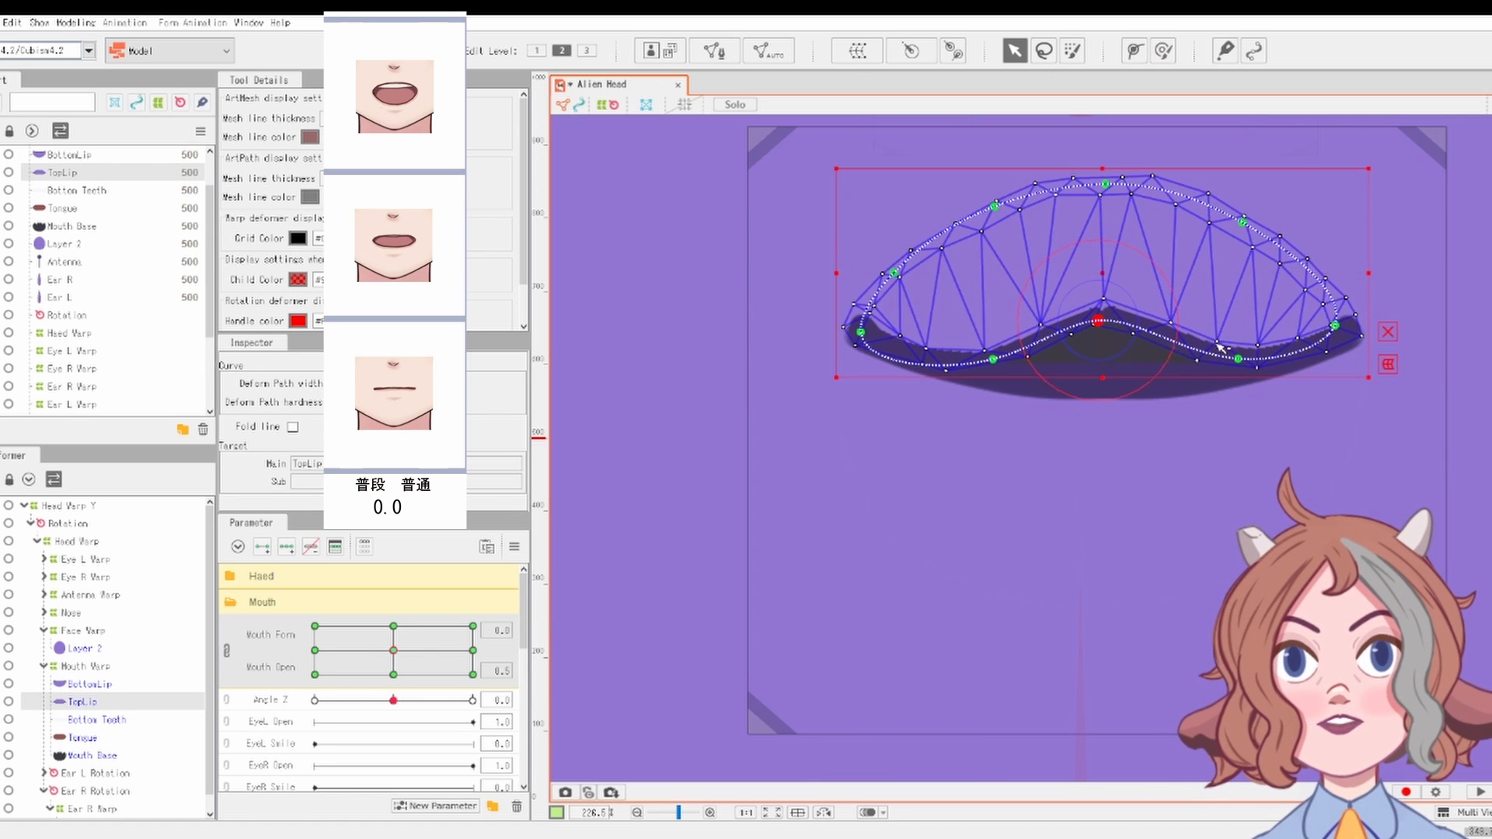
drag(1238, 359, 1235, 317)
drag(992, 360, 988, 311)
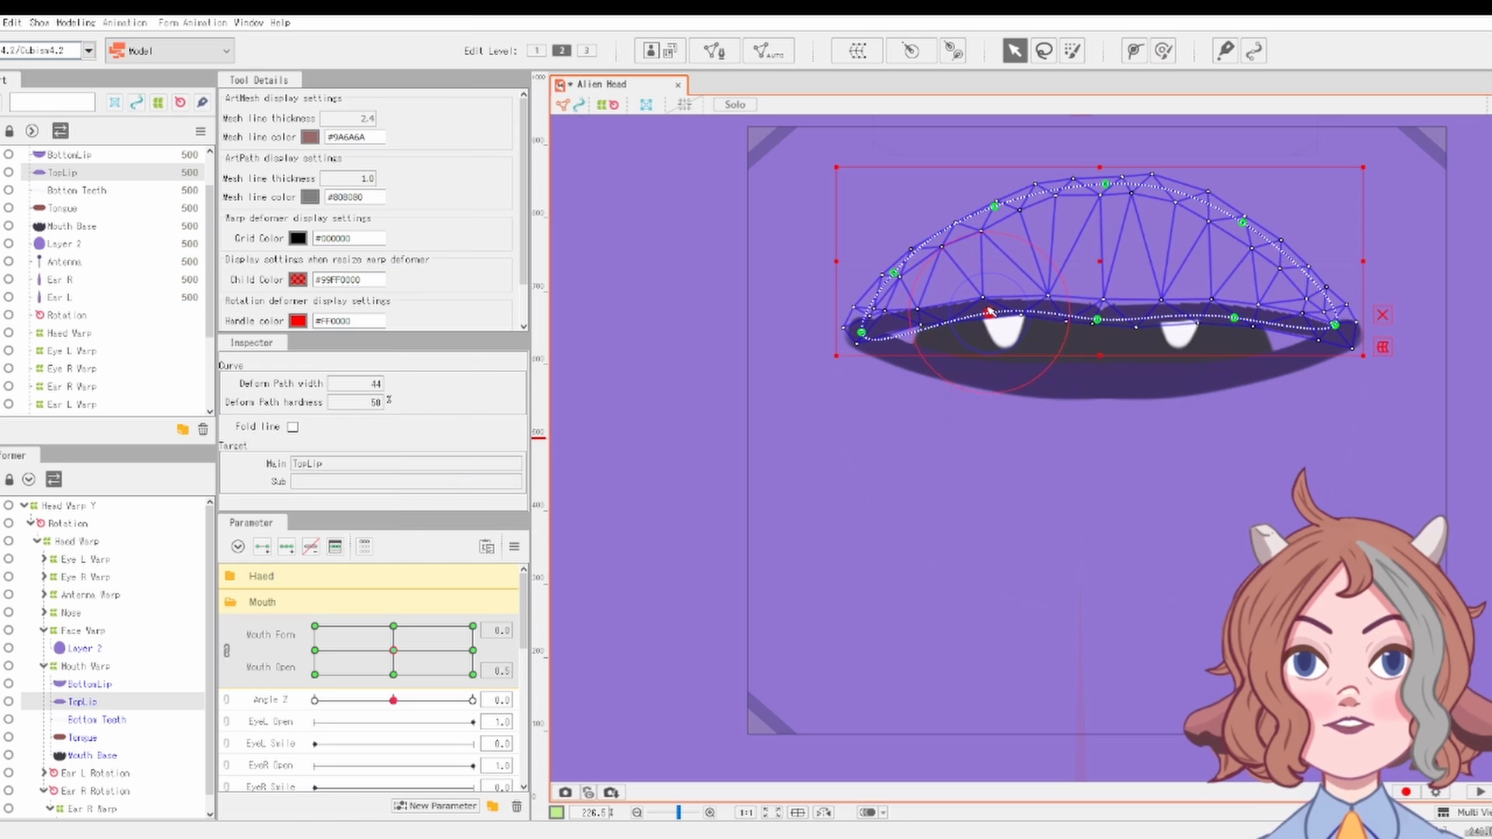
Step: Pull TopLip's corners inward and down and raise its middle point slightly for the neutral half-open mouth
drag(866, 332, 886, 342)
drag(1342, 321, 1298, 348)
click(1097, 314)
drag(1097, 314, 1095, 307)
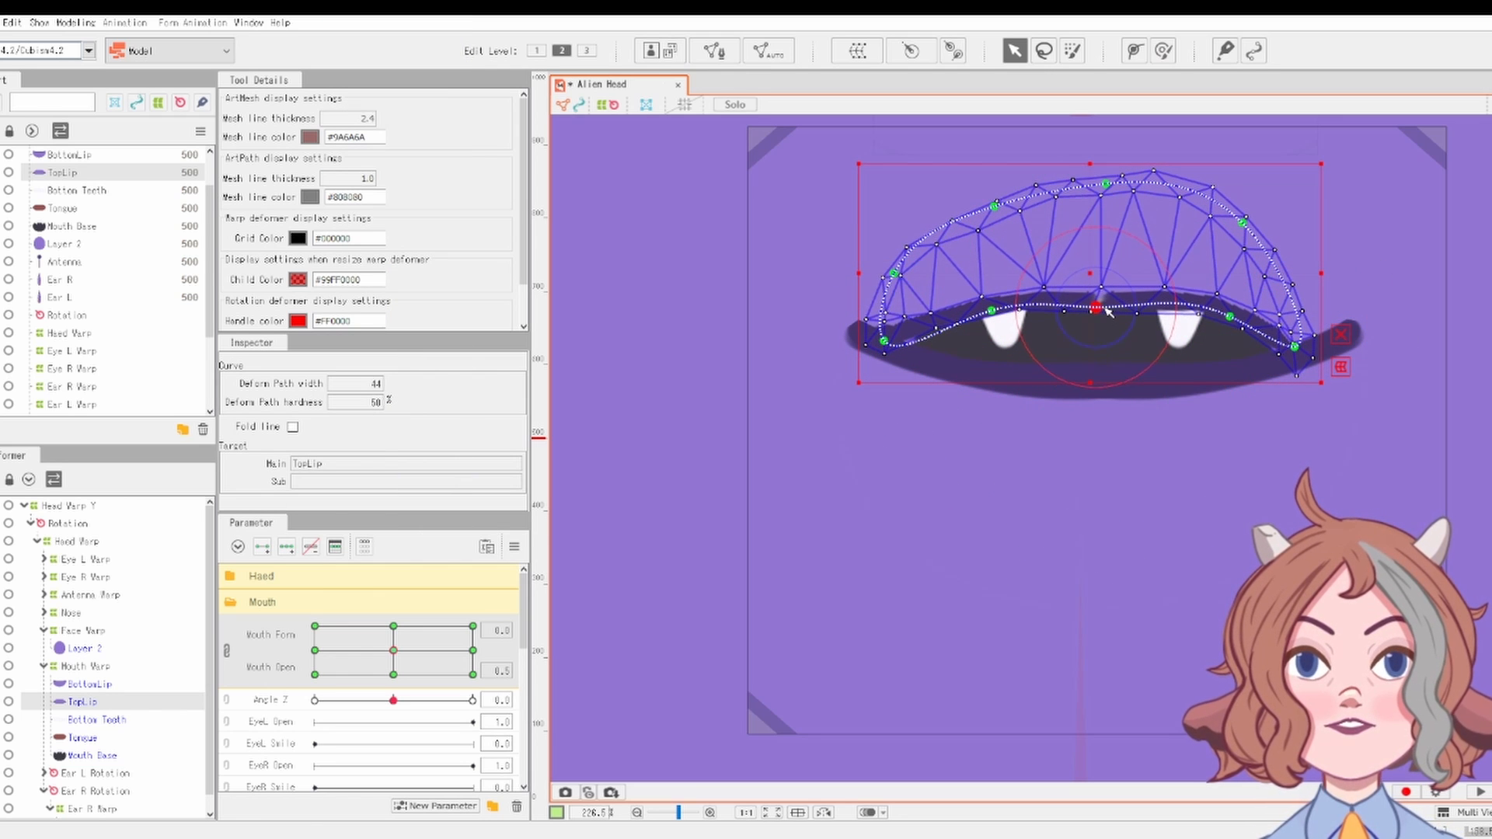
drag(886, 343, 899, 351)
scroll(899, 365, down, 3)
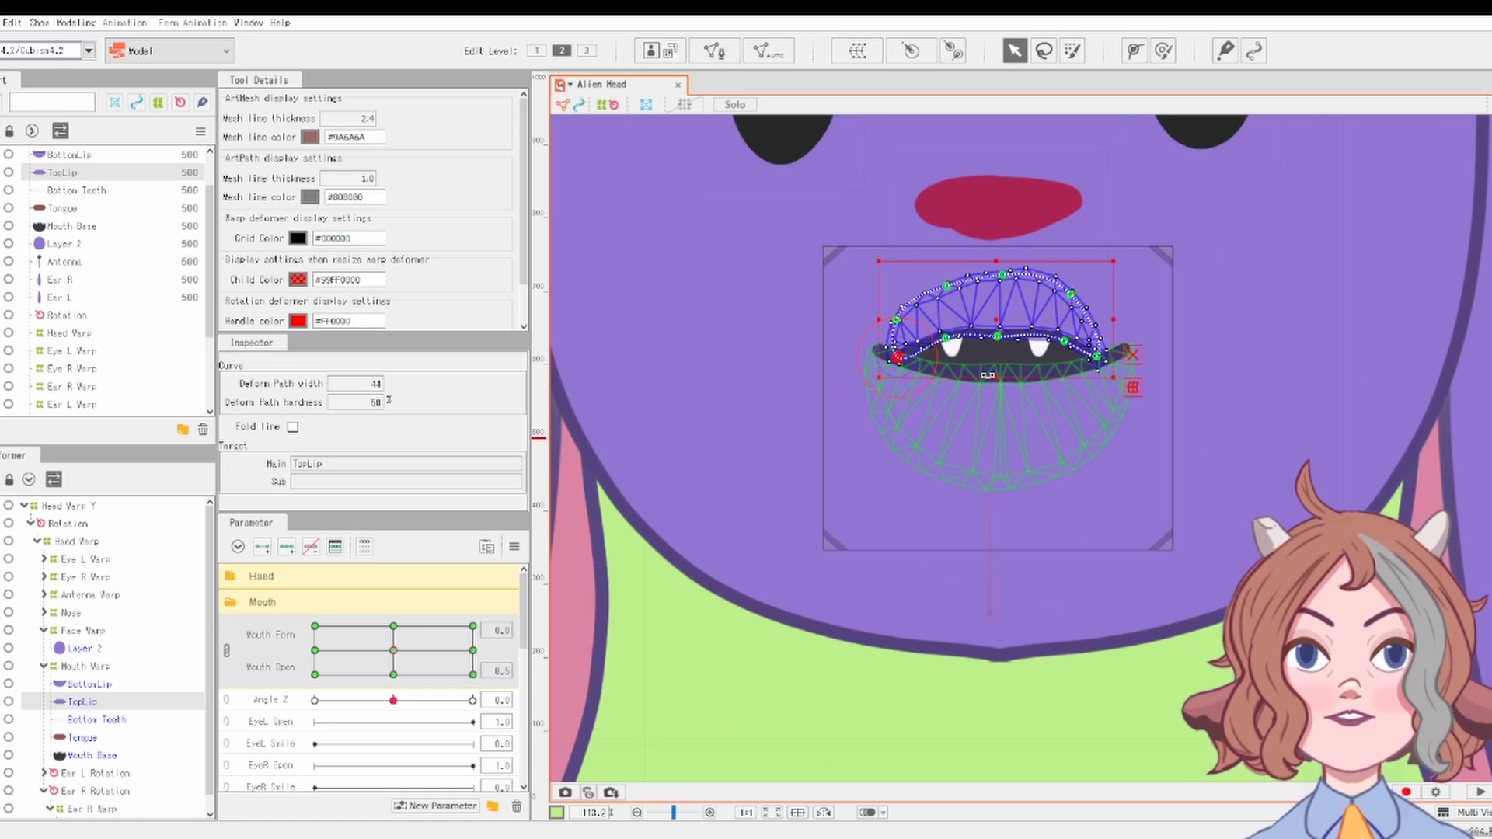
Step: Pull BottomLip's right-hand corner inward and down to meet TopLip in the neutral half-open mouth, and deselect it
click(1045, 377)
scroll(1044, 378, up, 3)
drag(1223, 317, 1169, 347)
scroll(815, 369, down, 4)
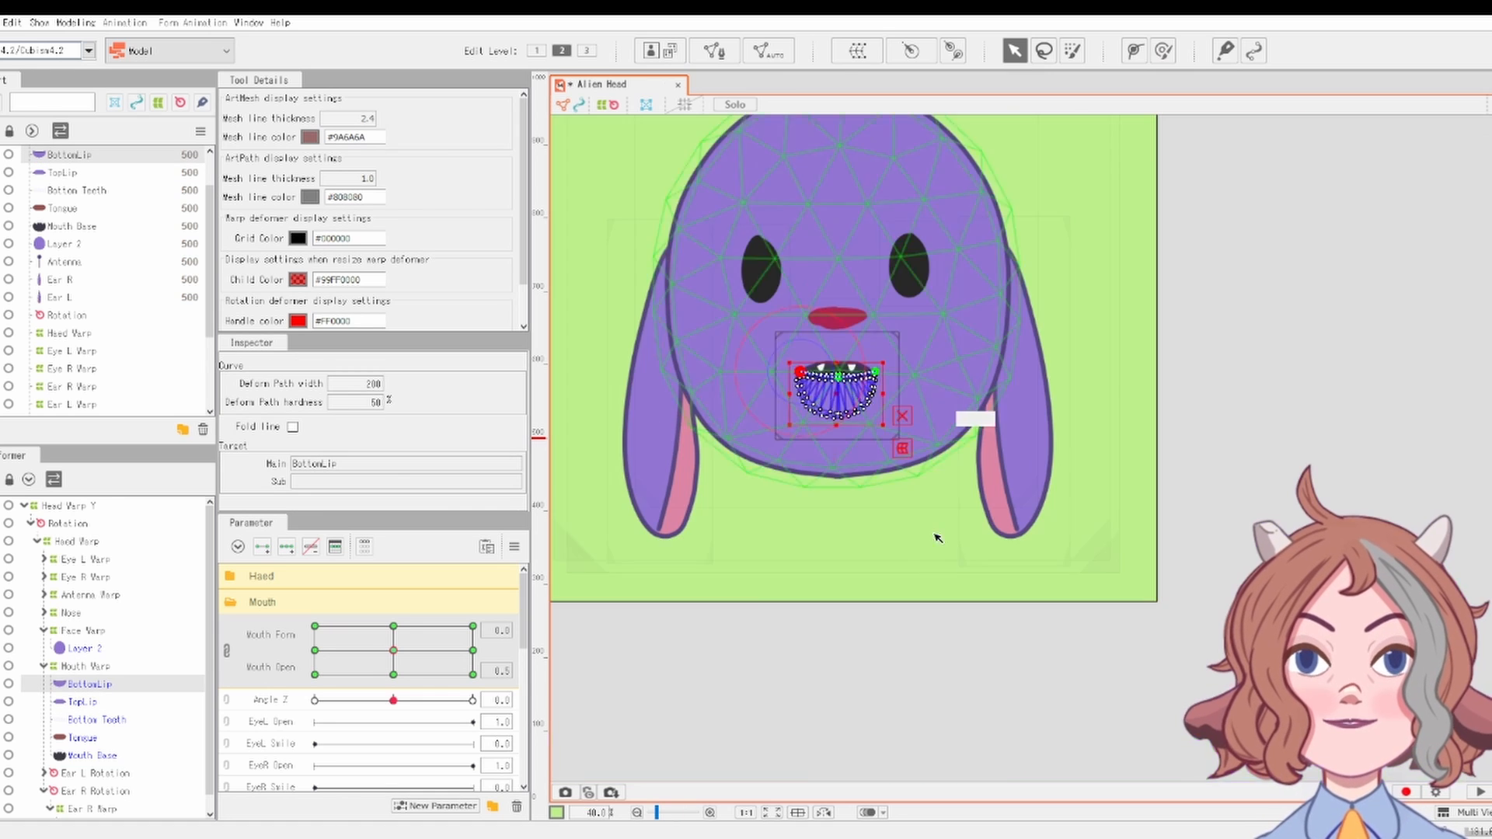
click(938, 537)
Step: At Mouth Form 0.0, Mouth Open 0.0, pull BottomLip's right-hand corner point slightly inward
drag(393, 651, 393, 674)
scroll(785, 412, up, 3)
click(1076, 253)
scroll(1103, 268, up, 2)
click(1123, 181)
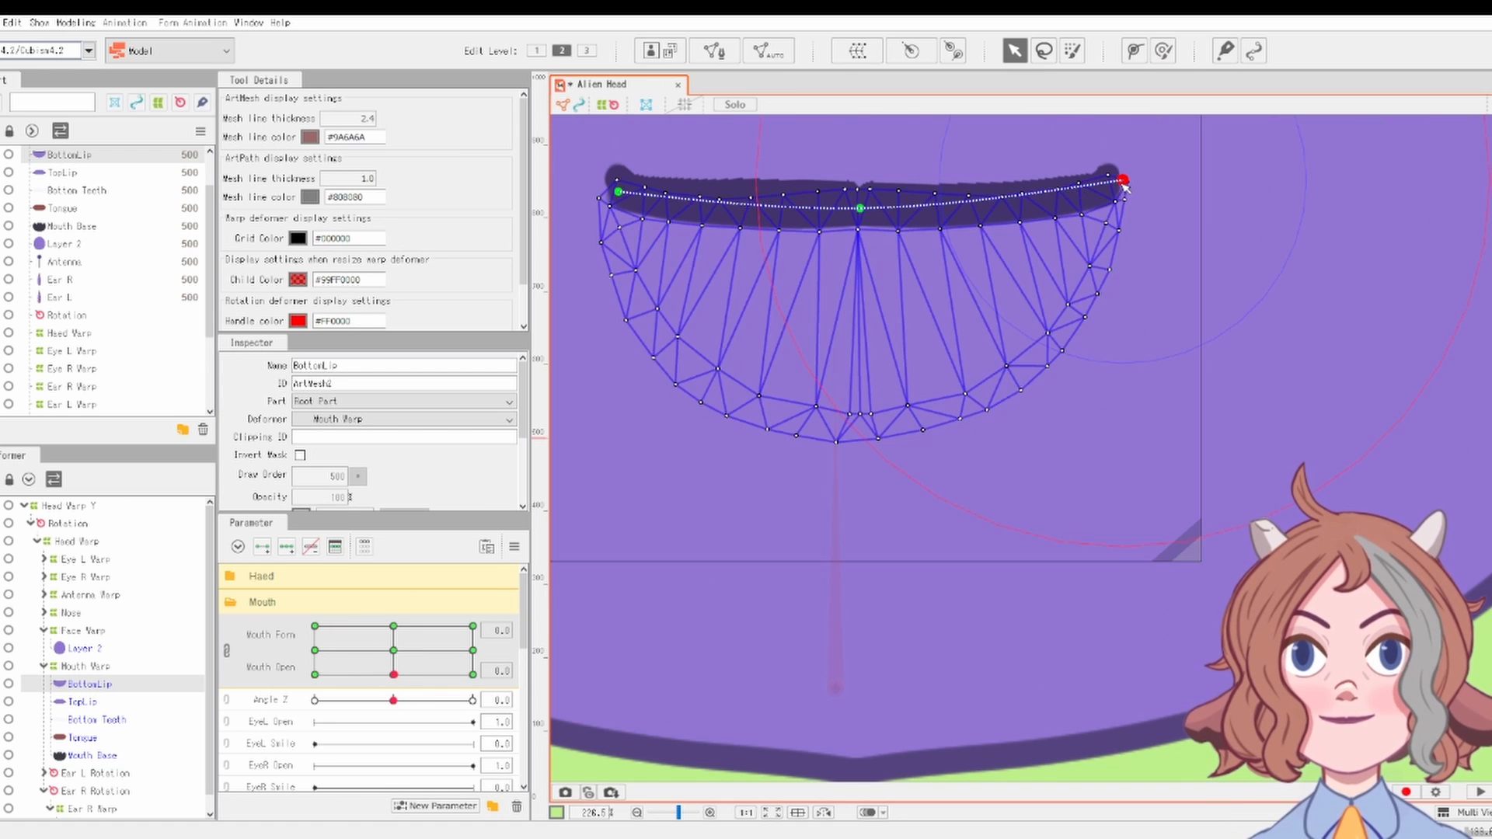
drag(1124, 184, 1098, 186)
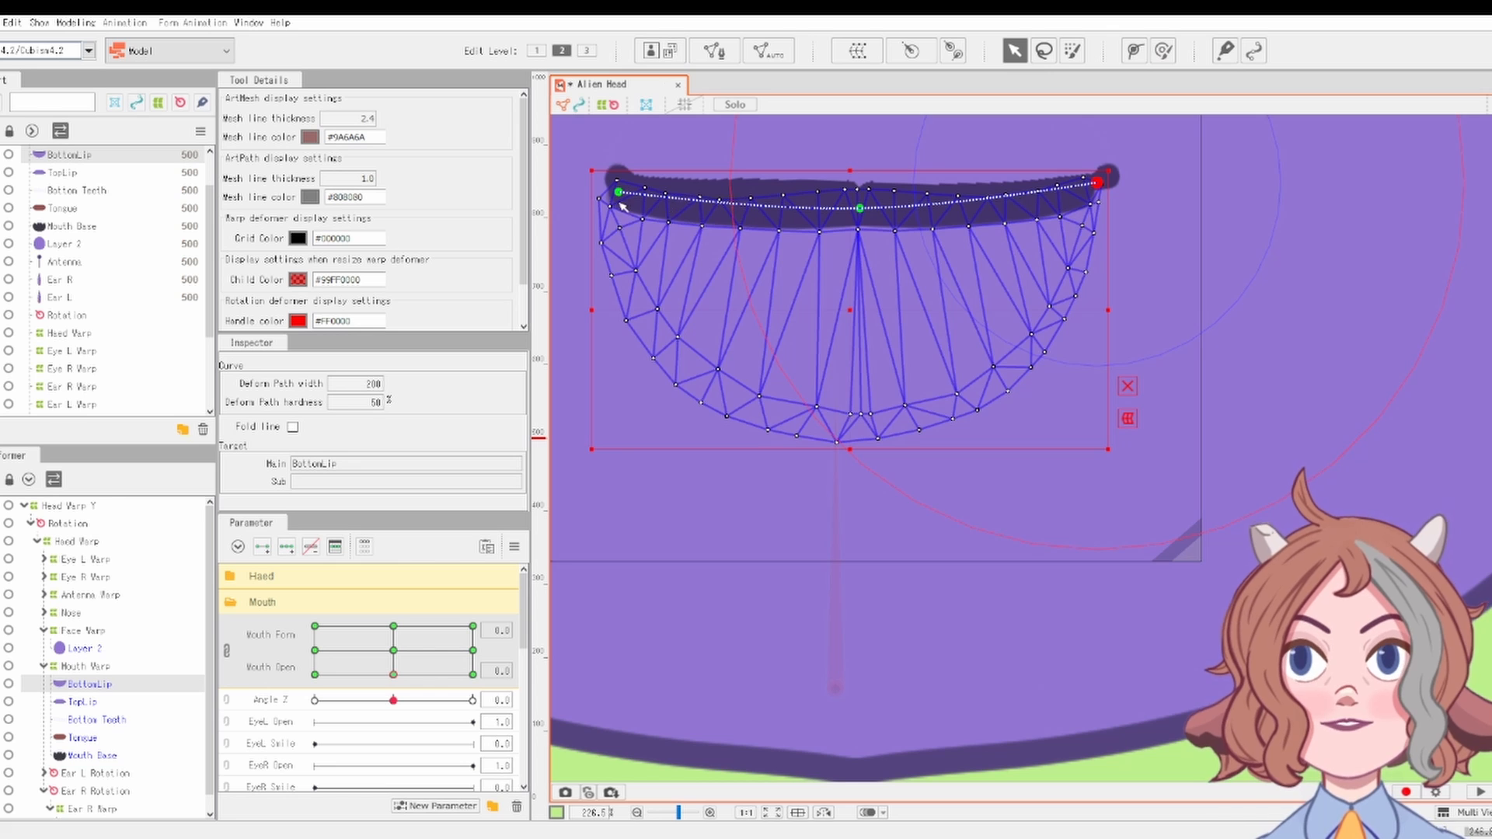
Step: Pull both corner points of TopLip inward and slightly down for the neutral closed mouth
click(624, 185)
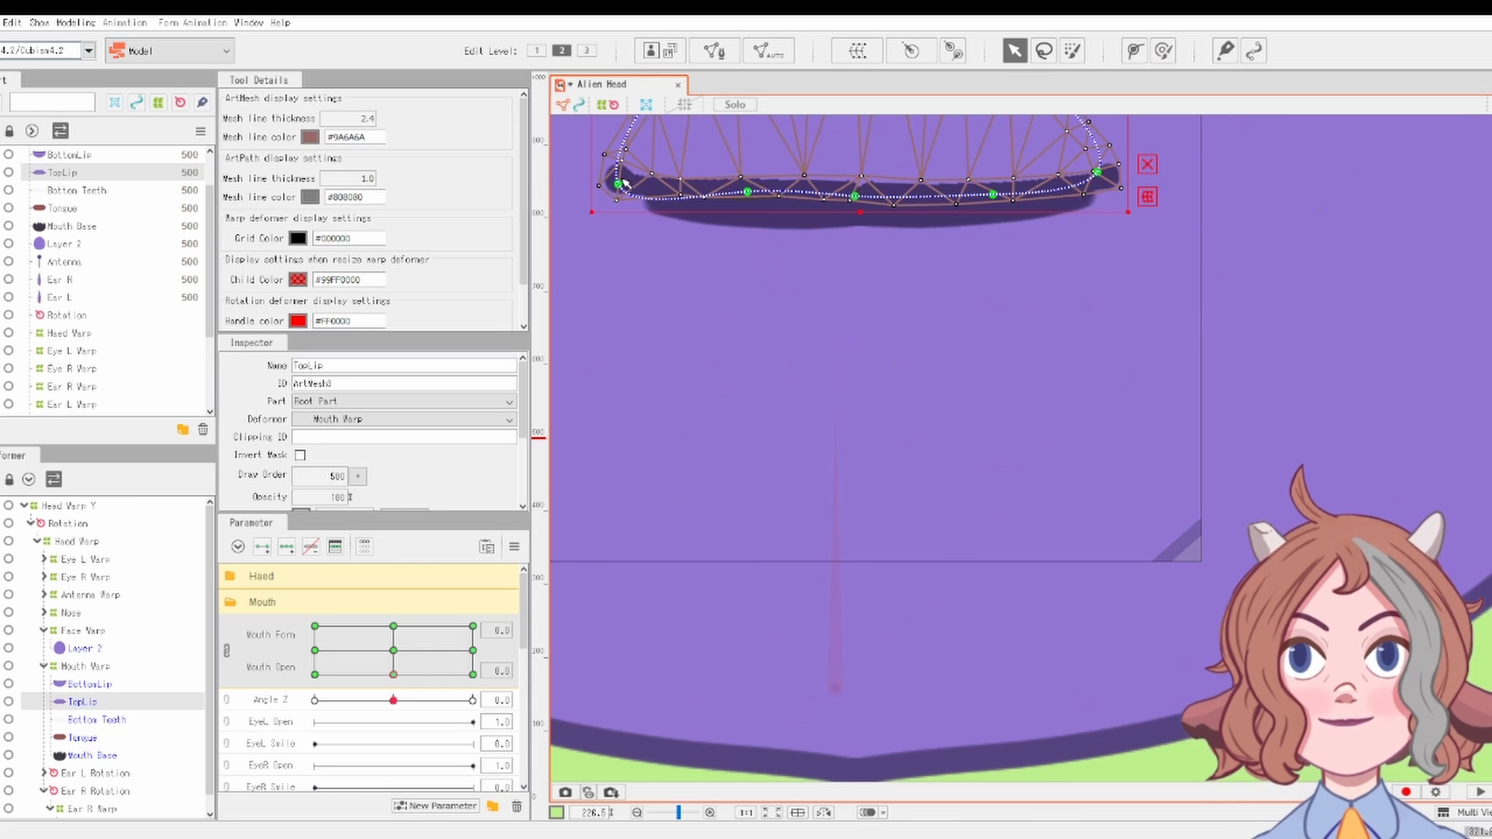
drag(619, 184, 659, 188)
drag(1099, 174, 1078, 185)
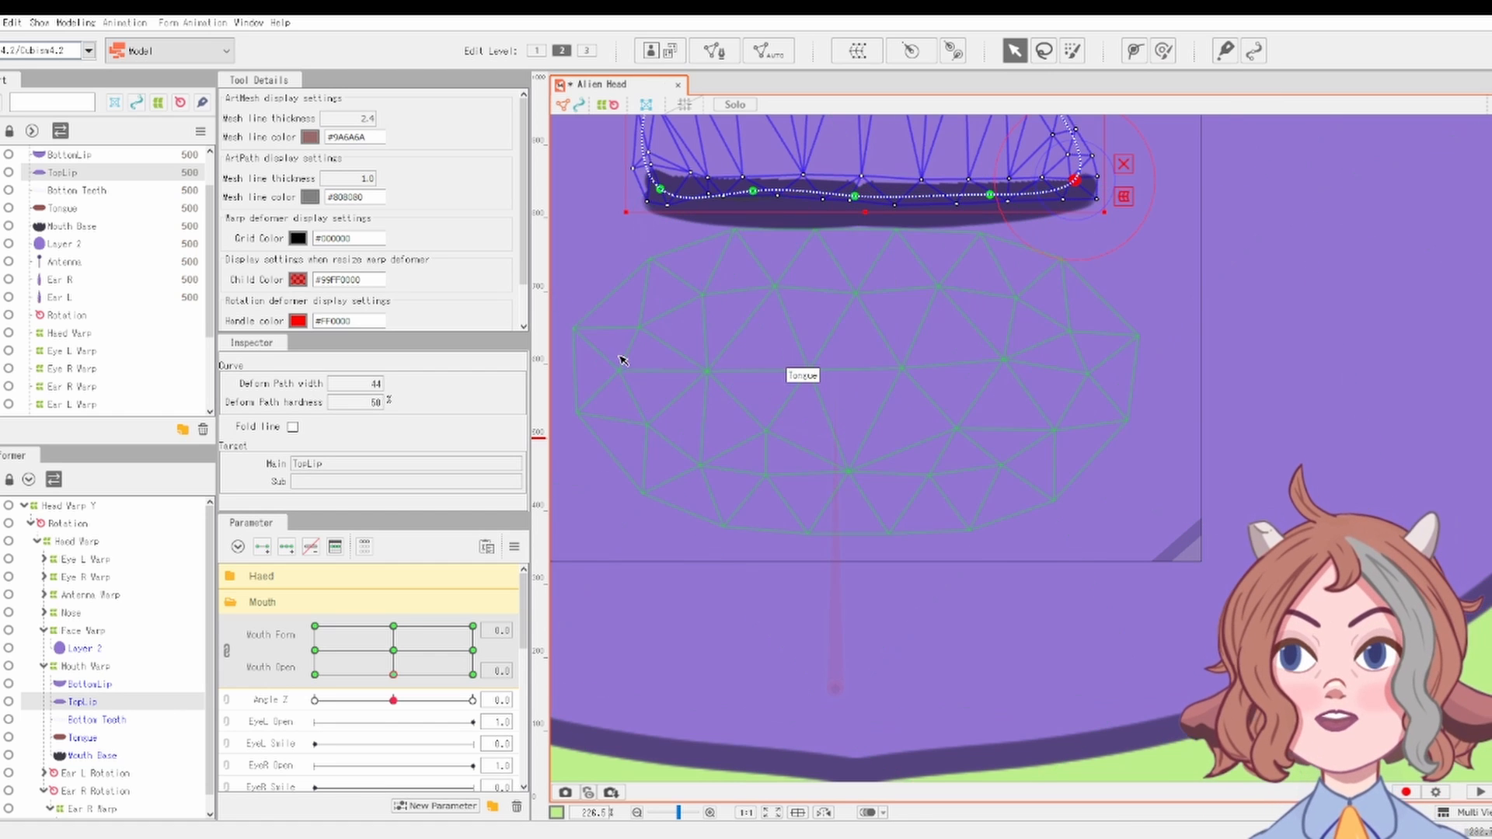
Step: Set Mouth Open to 0.5 at neutral Mouth Form and examine the half-open mouth against the whole face
click(394, 650)
scroll(1100, 694, down, 6)
click(1140, 667)
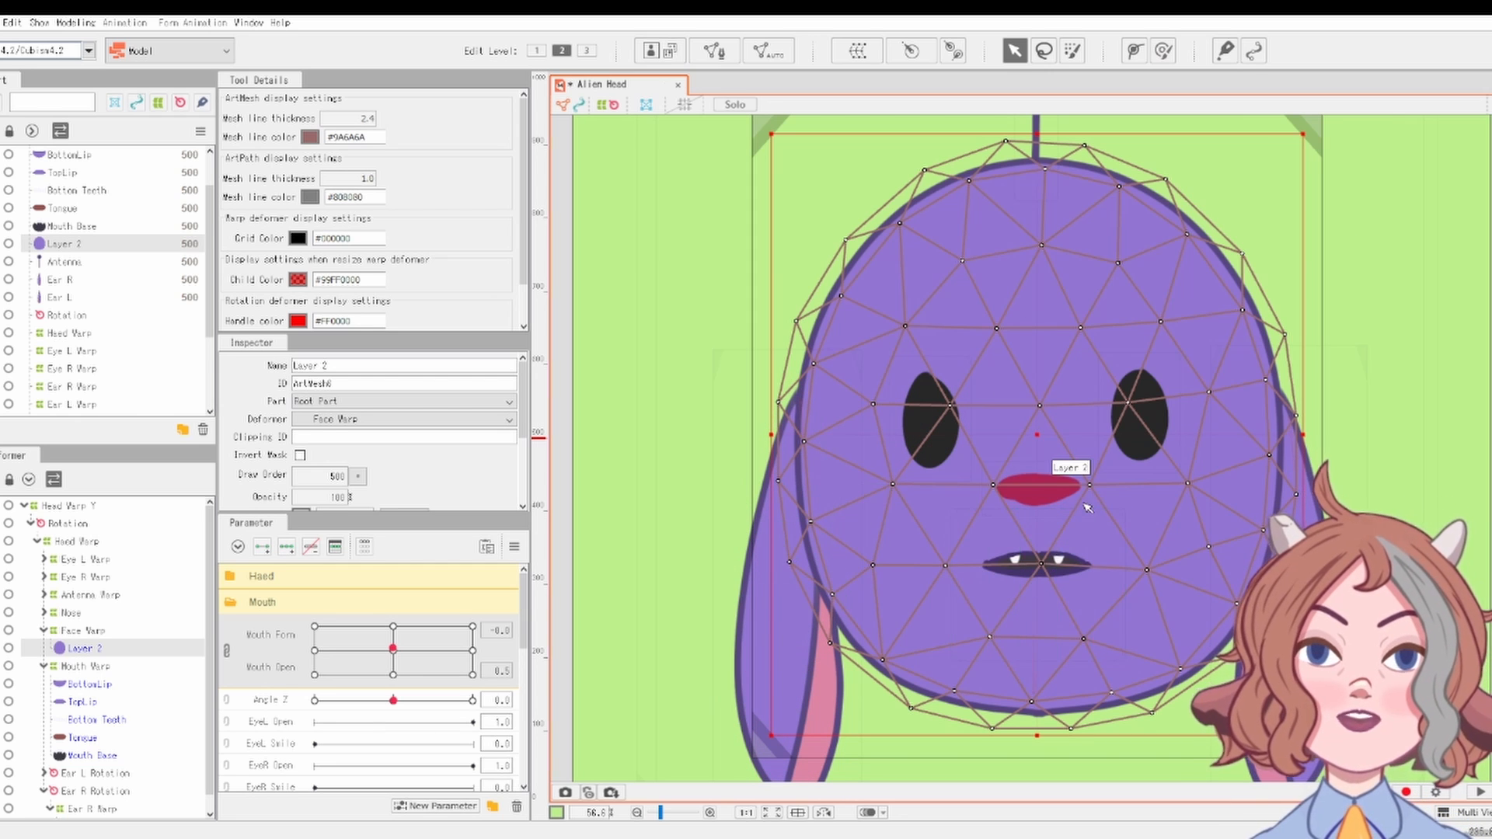
scroll(1080, 478, up, 2)
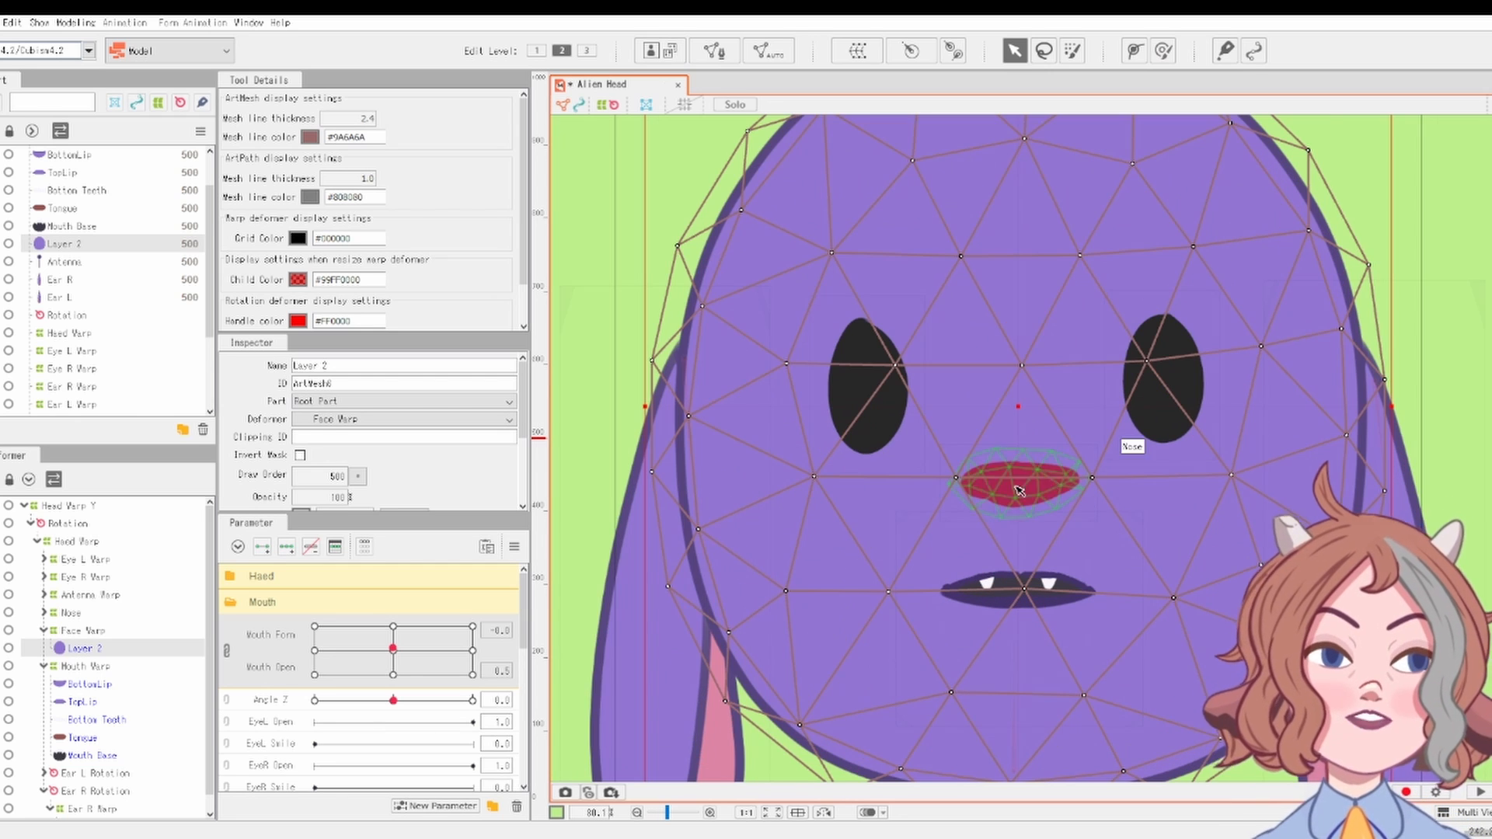
Step: At Mouth Form 0.0, Mouth Open 1.0, raise the middle and side points of TopLip's lower edge and pull its corners inward and down
click(90, 686)
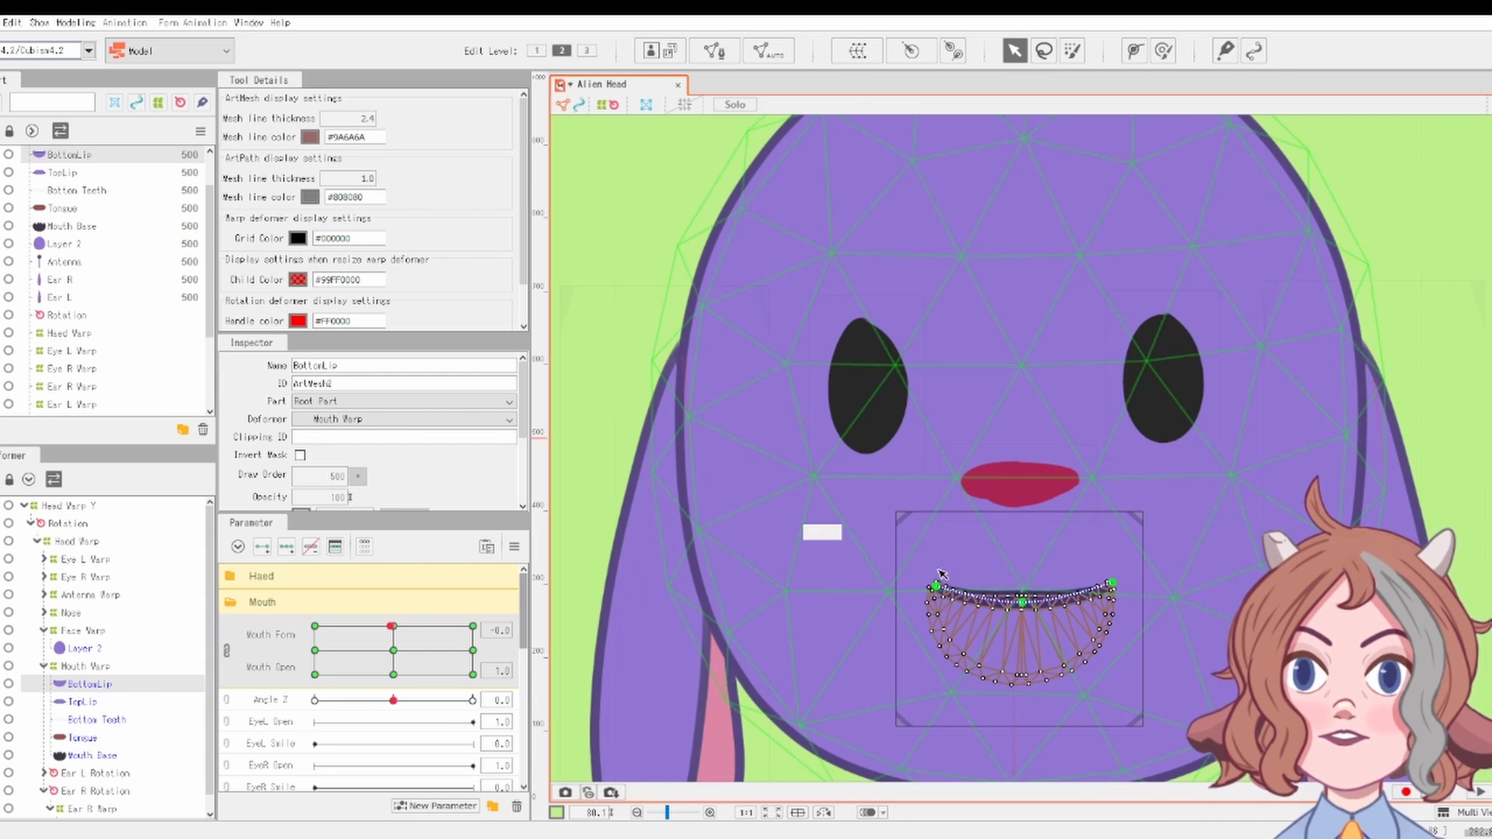
scroll(941, 574, up, 3)
click(1110, 615)
drag(1083, 622, 1076, 570)
drag(1161, 615, 1177, 583)
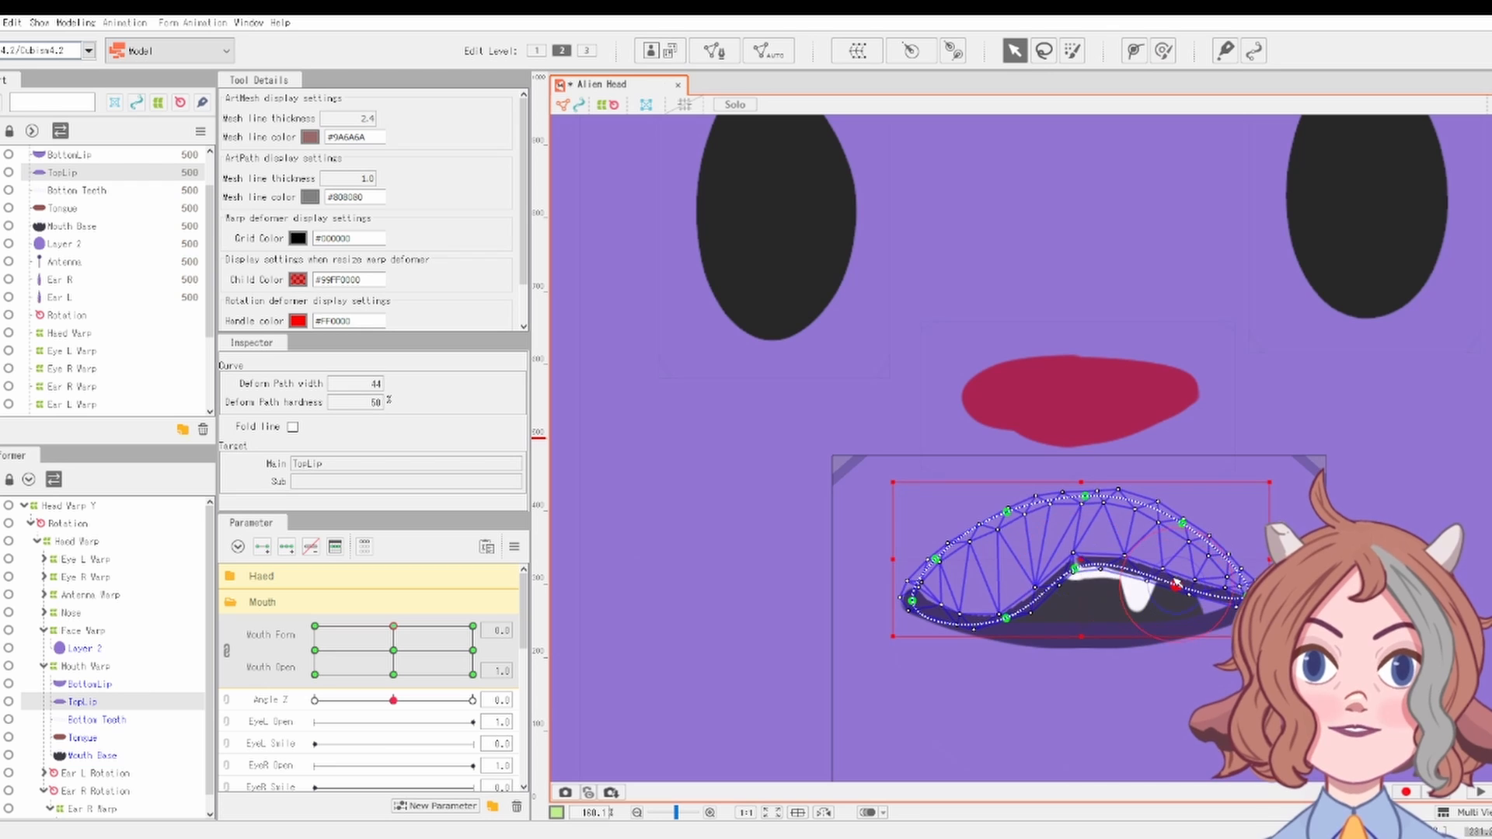
drag(1006, 619, 1000, 573)
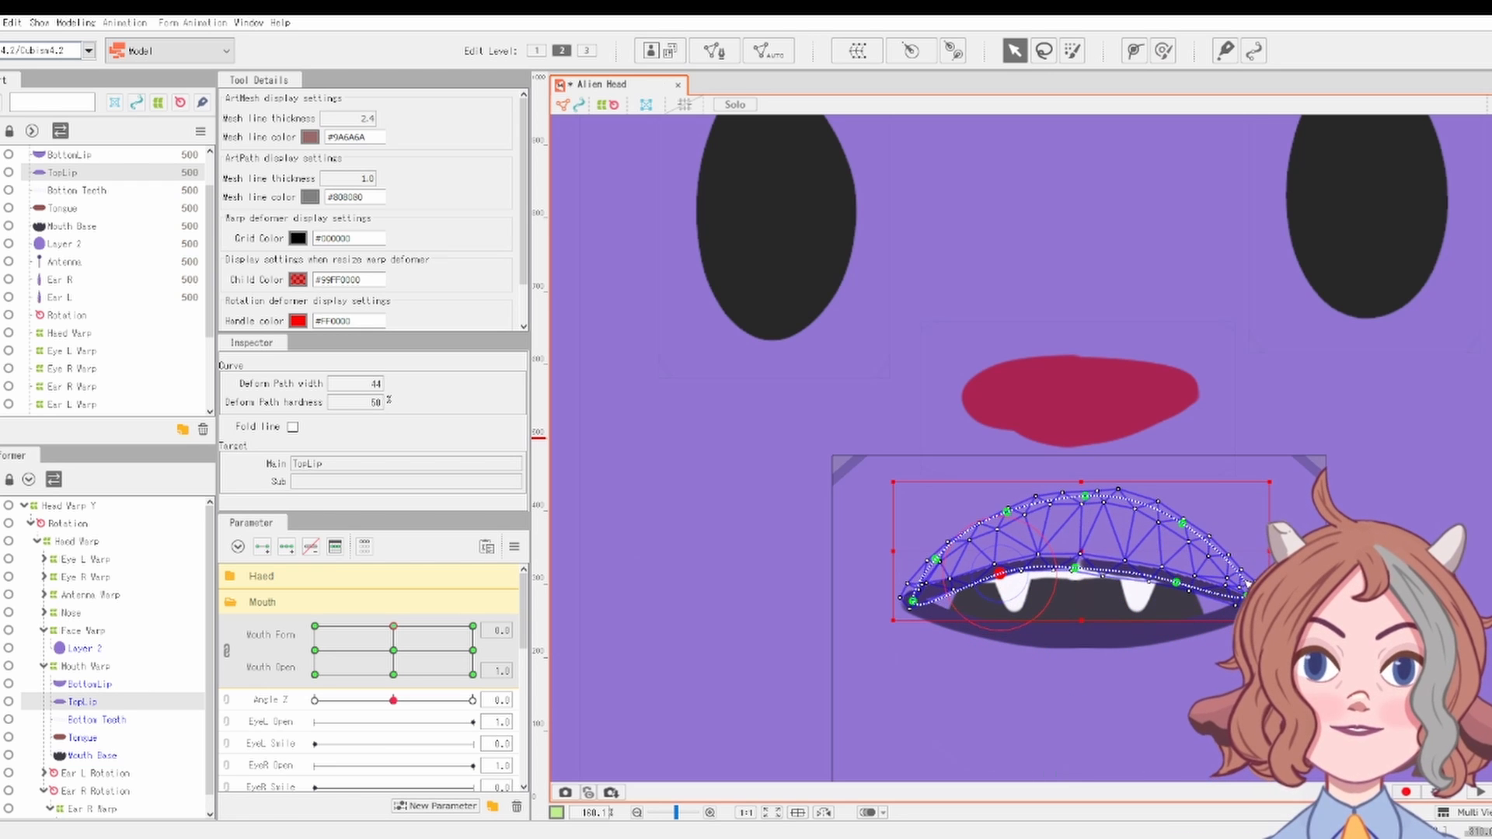
drag(1244, 594, 1226, 610)
drag(912, 599, 935, 613)
Step: Move BottomLip slightly down and pull its two corner points inward and up for the neutral fully open mouth
click(1090, 687)
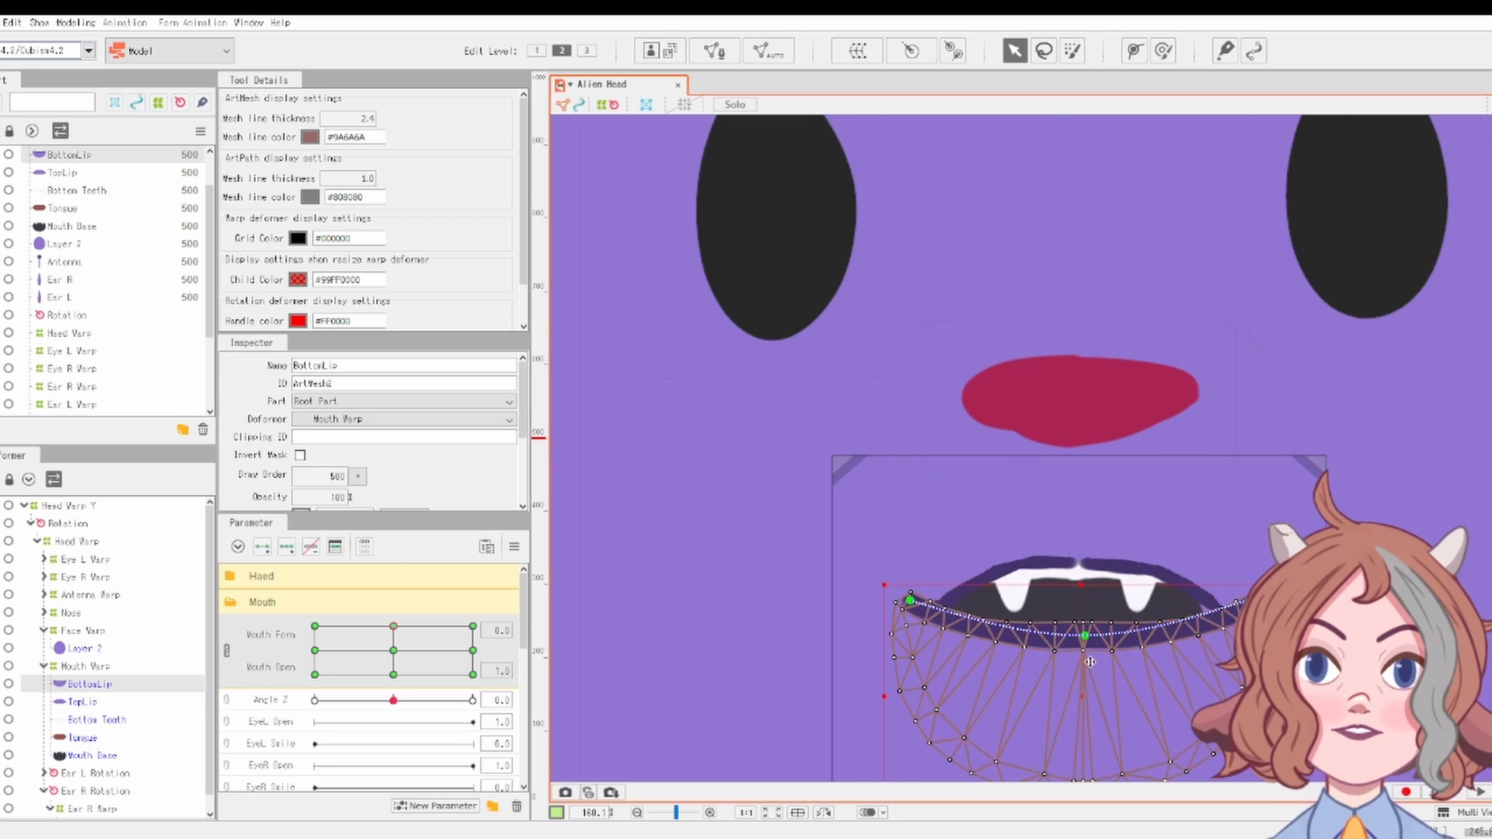
scroll(1090, 690, down, 2)
drag(1091, 689, 1085, 709)
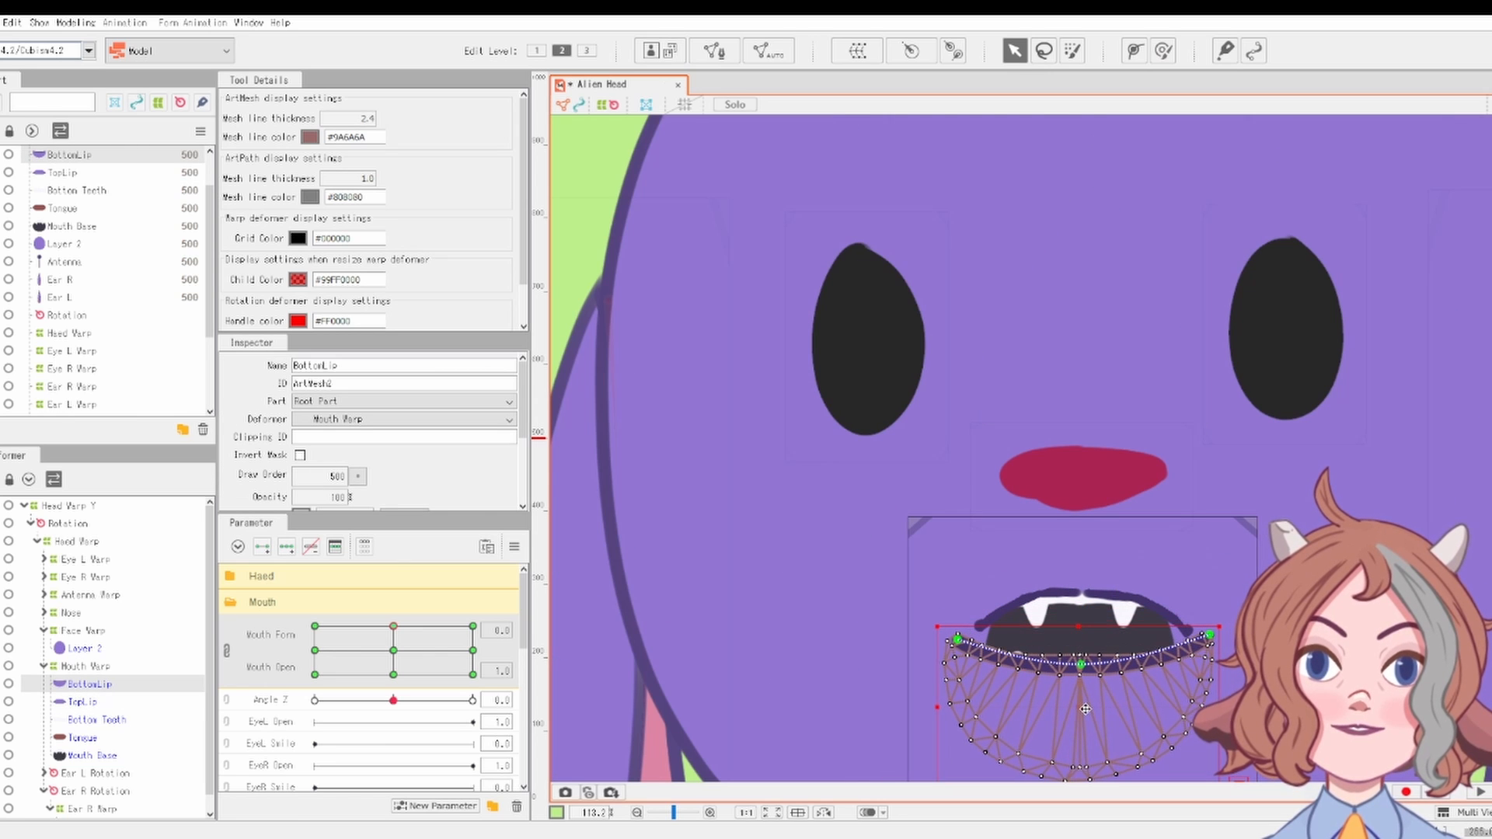
drag(1209, 634, 1191, 622)
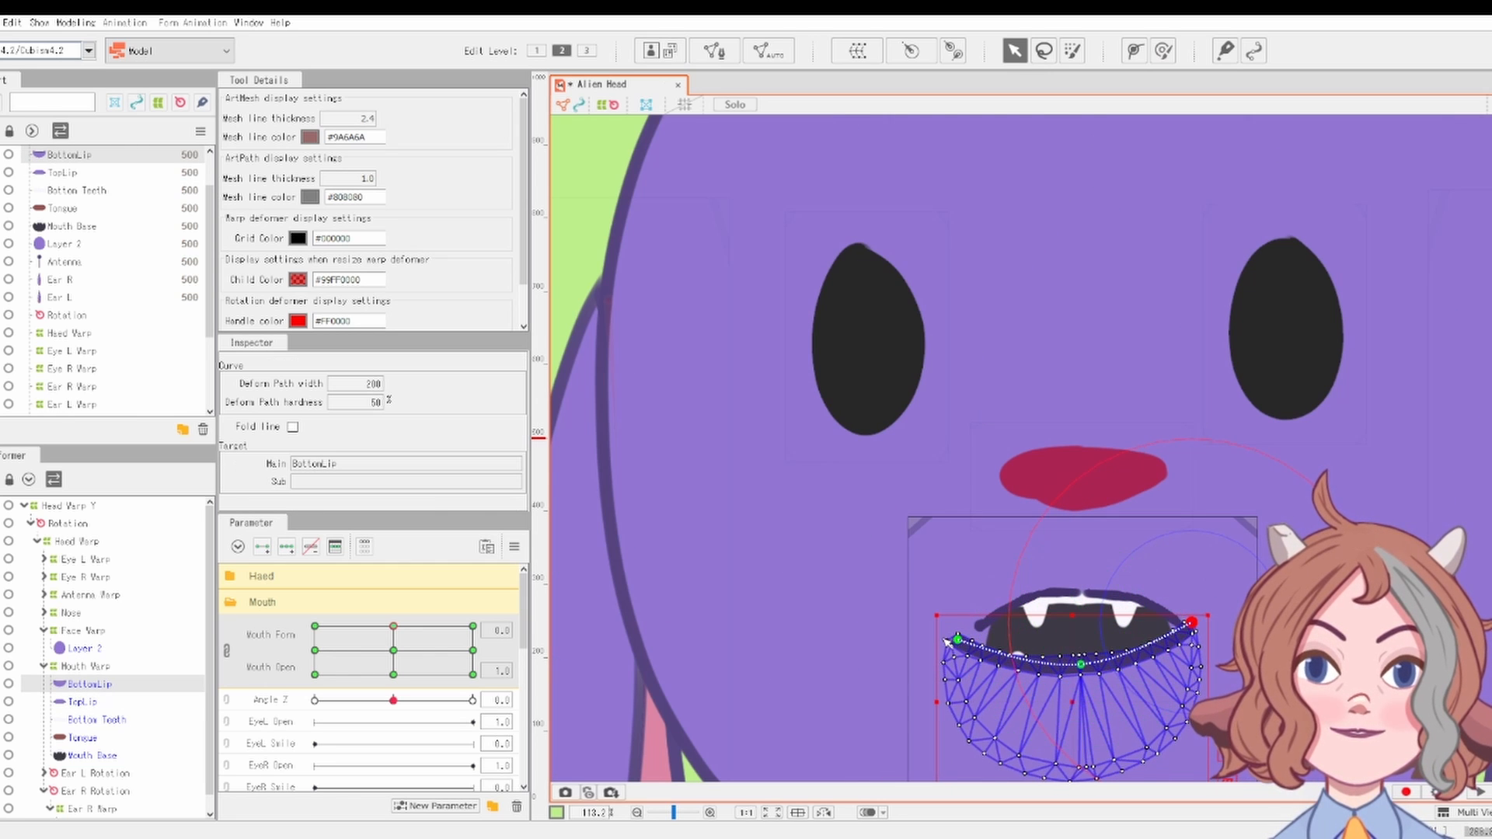
drag(957, 640, 976, 627)
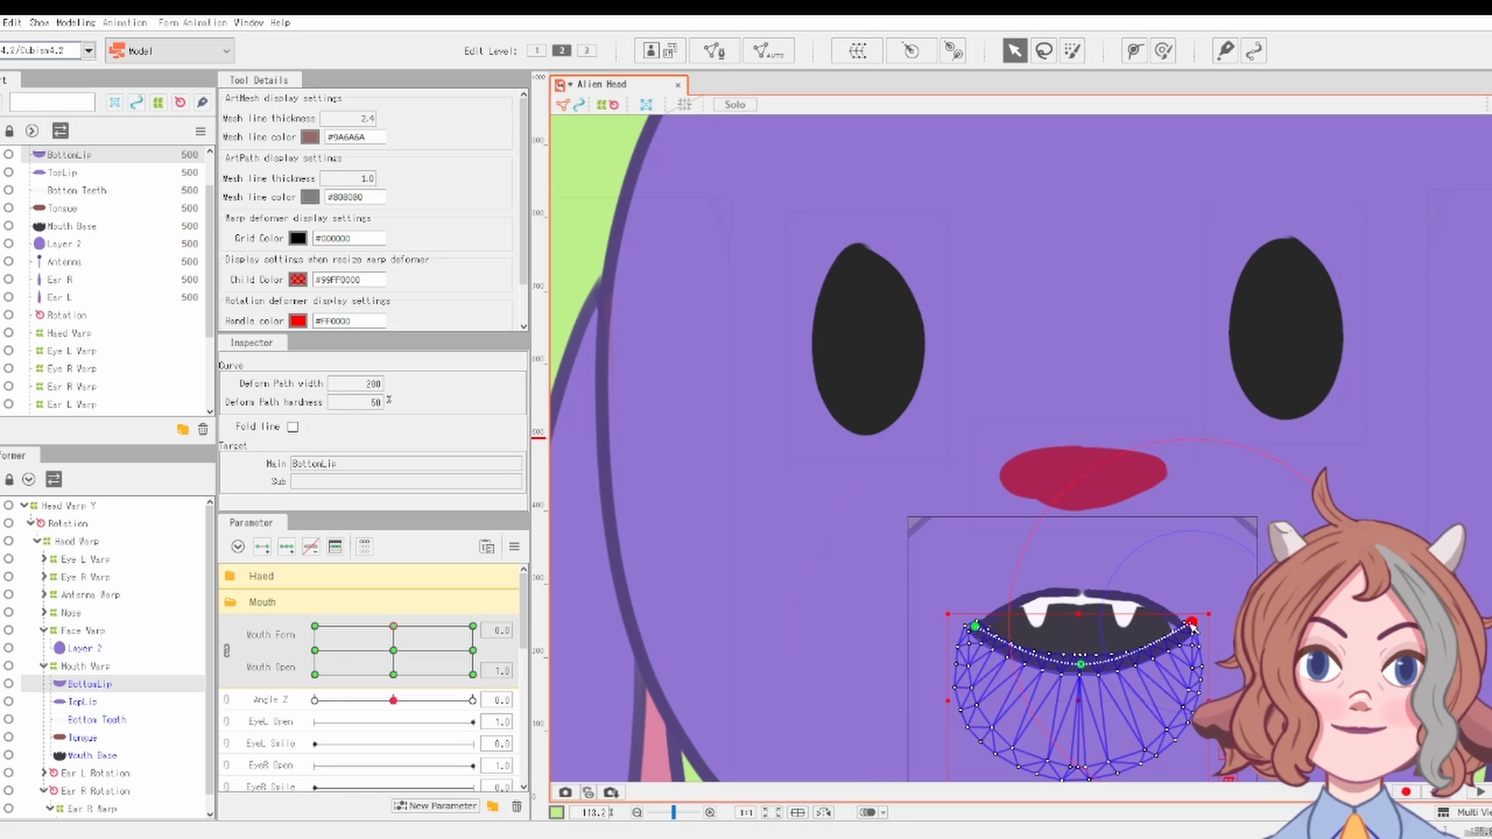
Step: Enlarge Mouth Base slightly and shift it down behind the lips of the neutral fully open mouth
click(1162, 626)
scroll(1162, 625, up, 3)
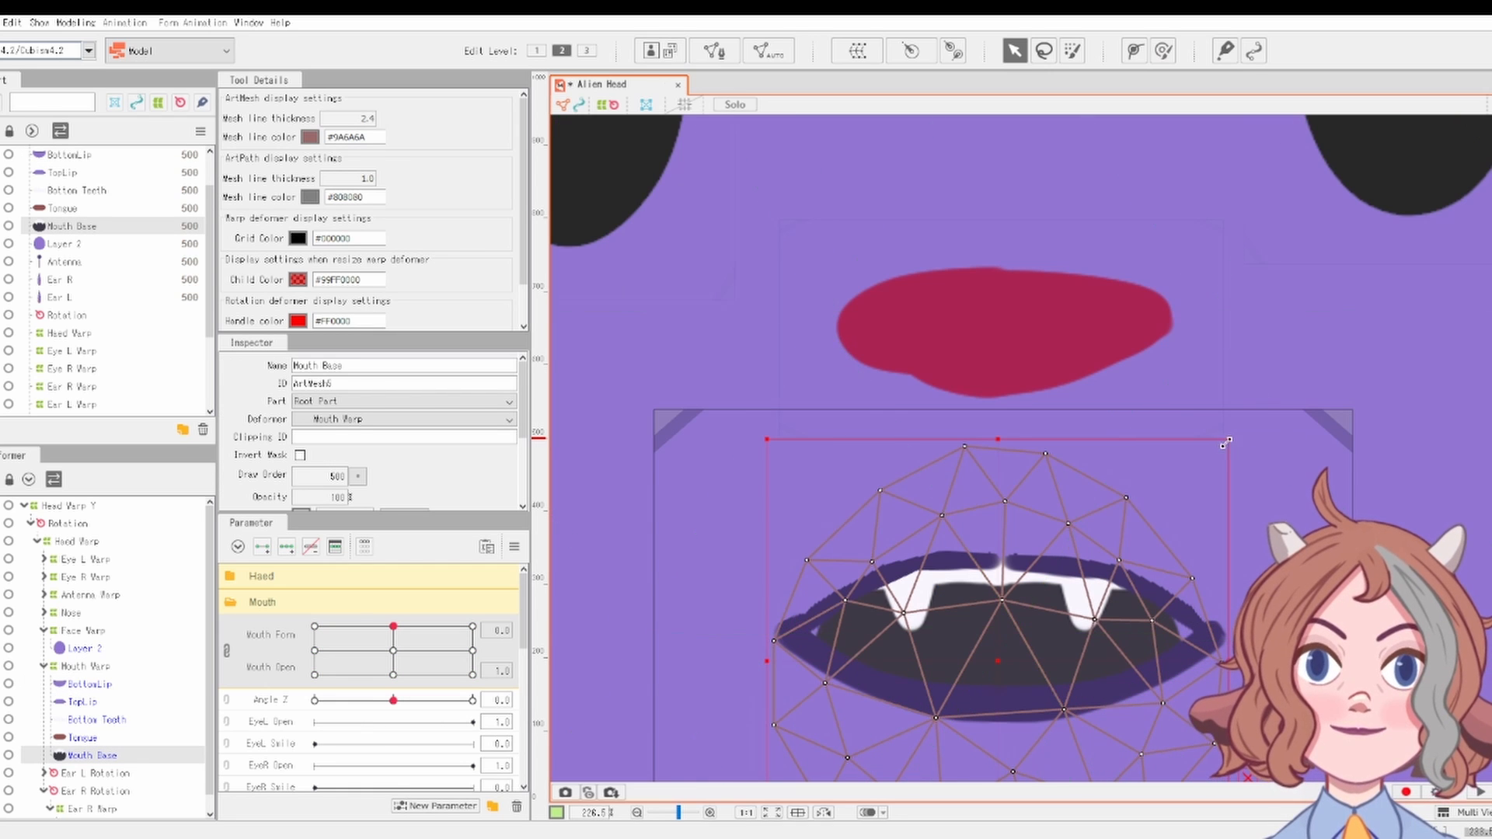
drag(1224, 443, 1259, 415)
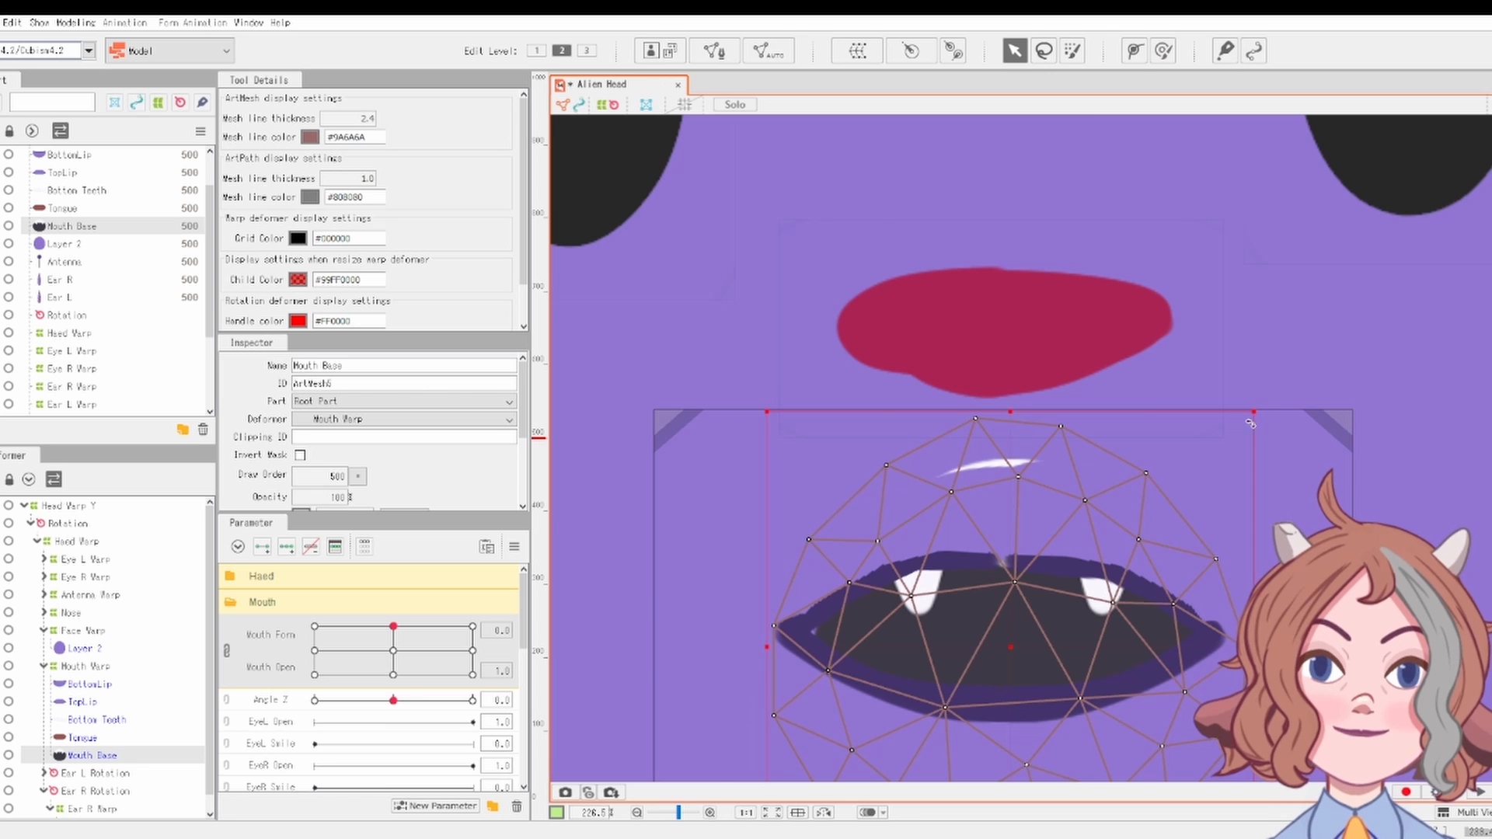
key(ctrl+z)
drag(1263, 508, 1237, 432)
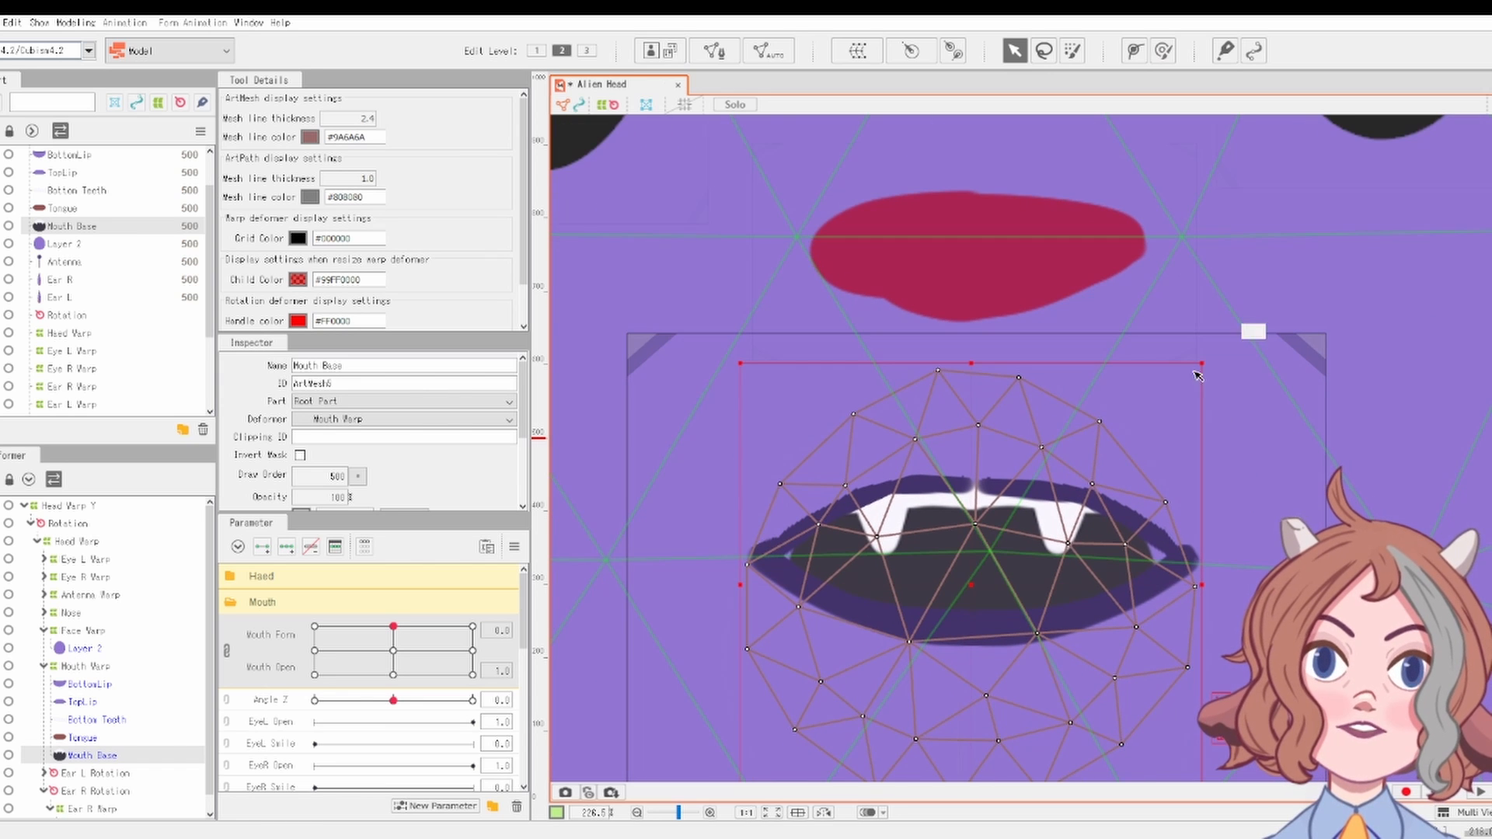
drag(1202, 363, 1218, 345)
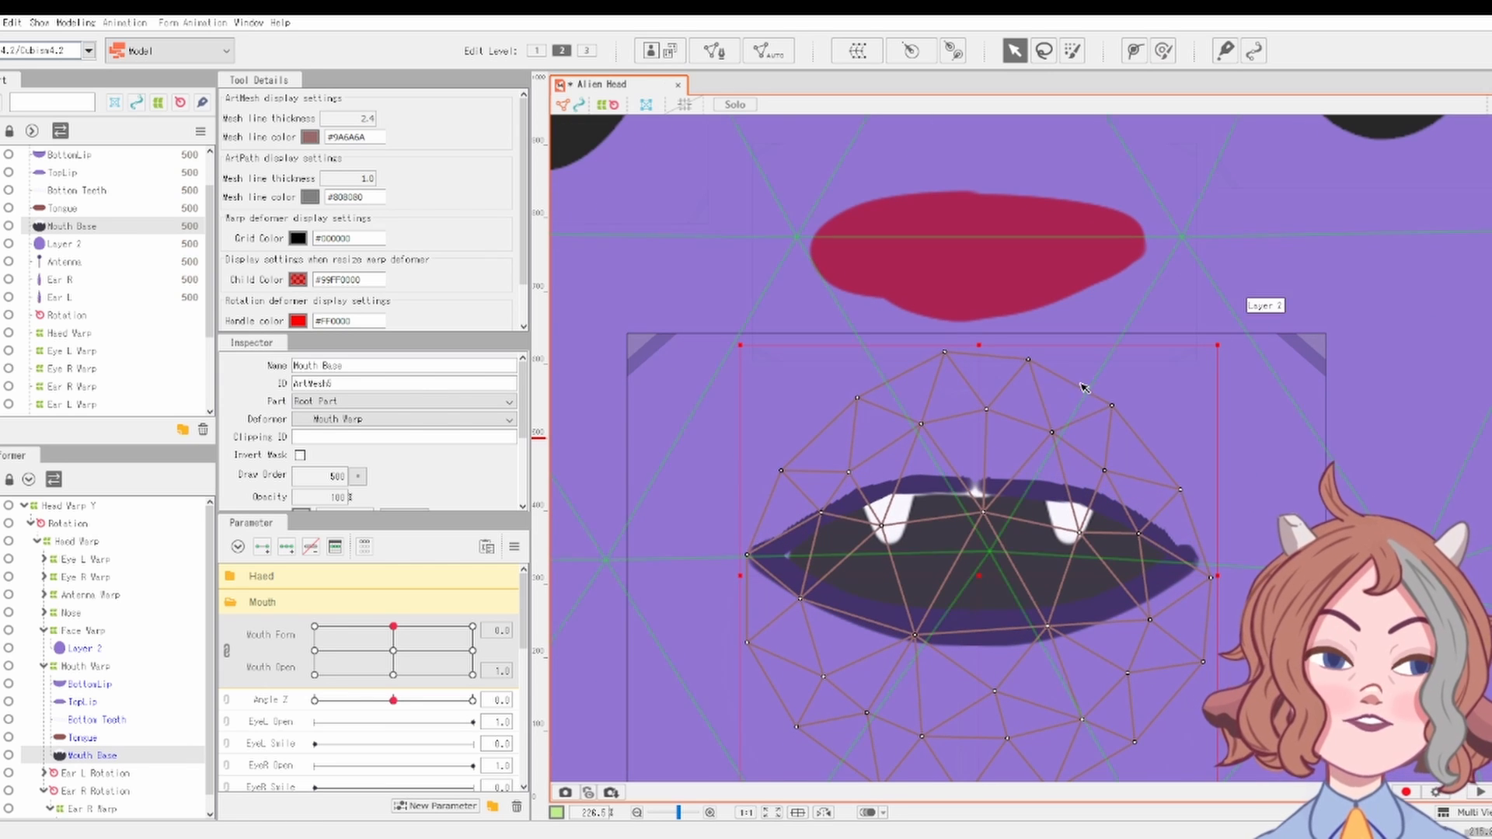
drag(986, 501, 982, 518)
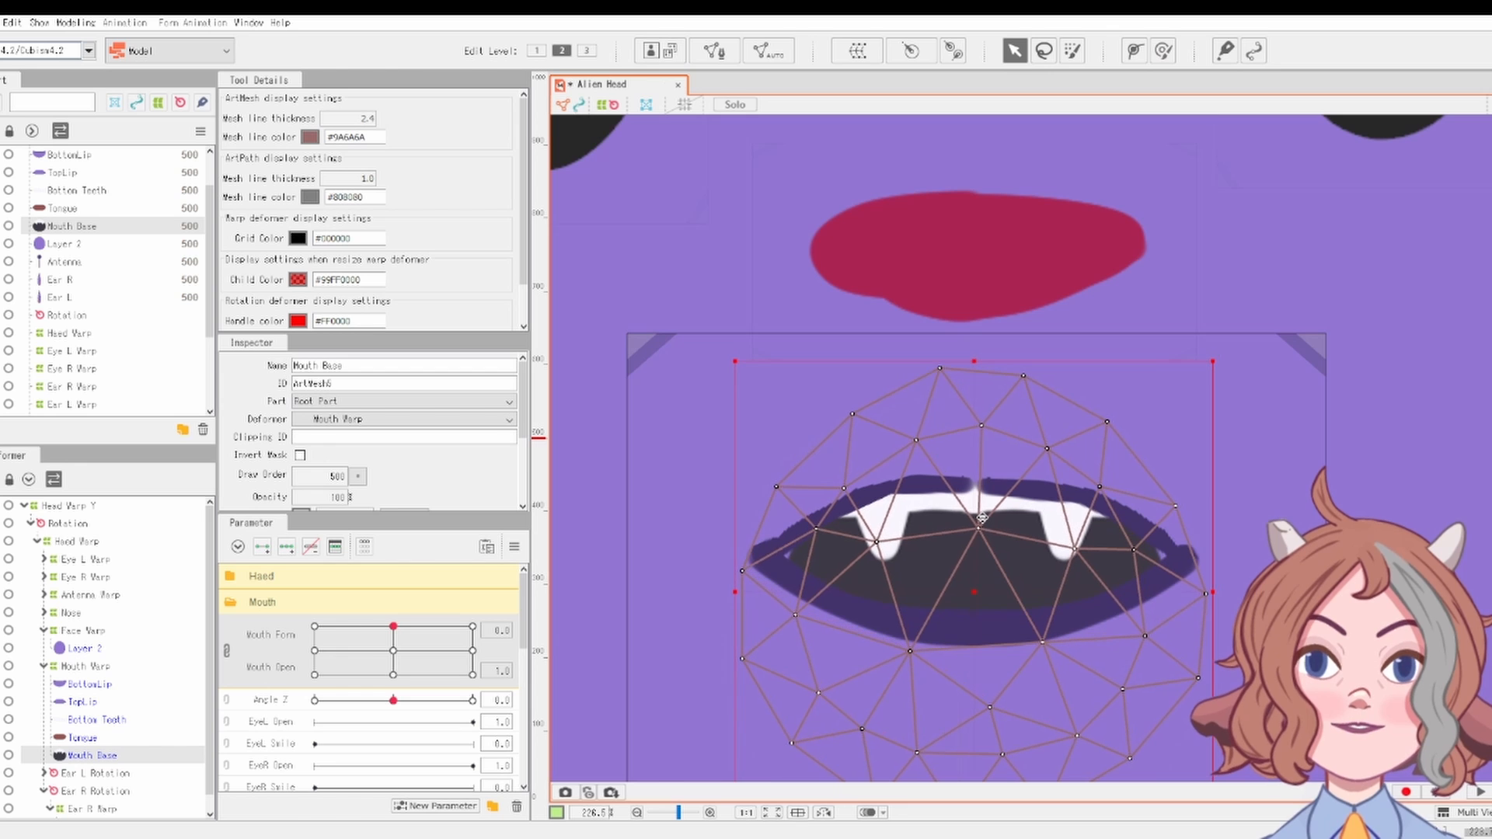
Step: Pull BottomLip's corner points further inward and up to meet TopLip in the neutral fully open mouth, and deselect it
click(1166, 588)
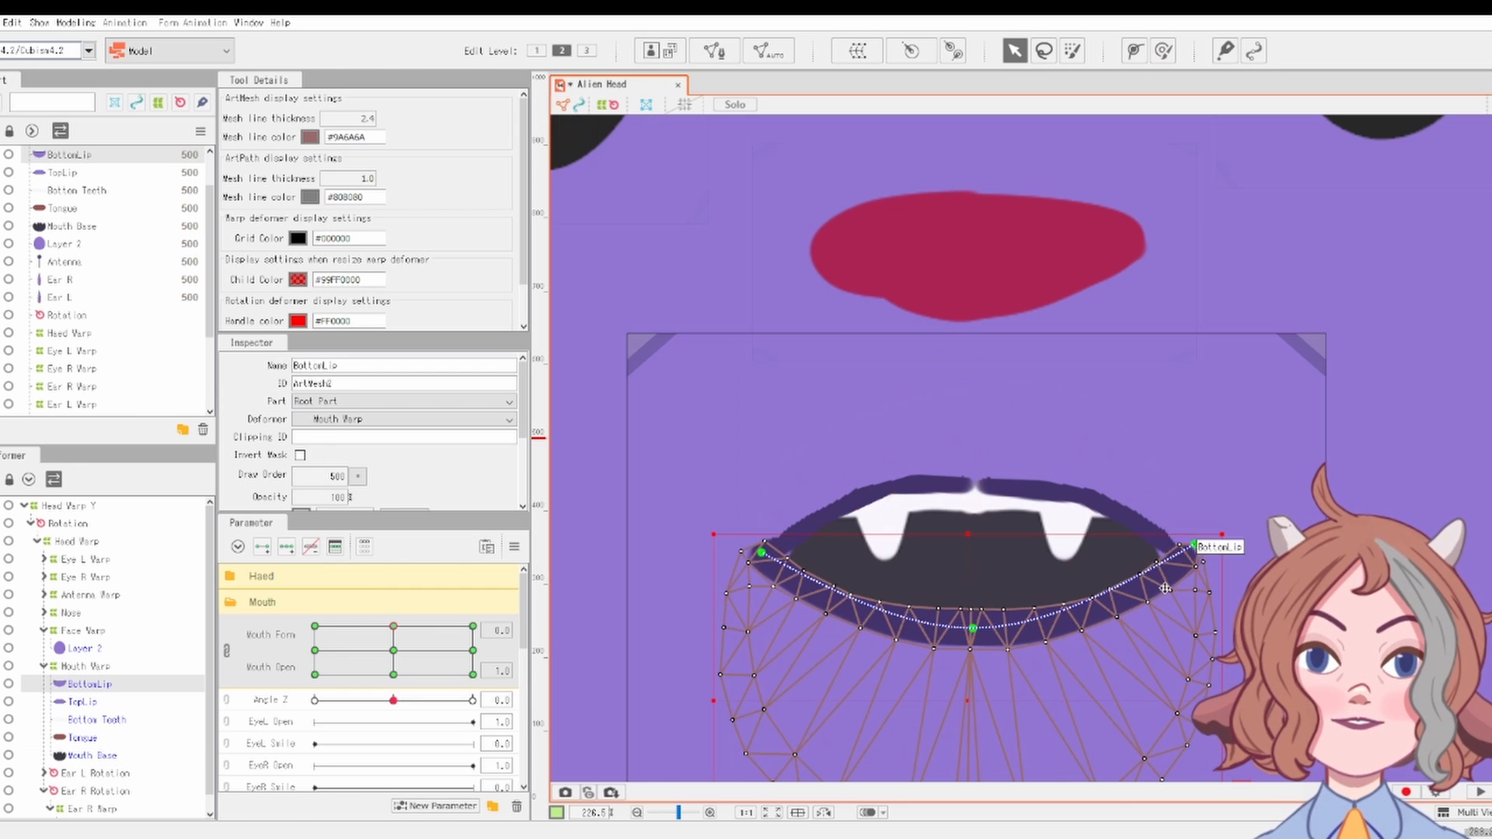
drag(1195, 547, 1184, 539)
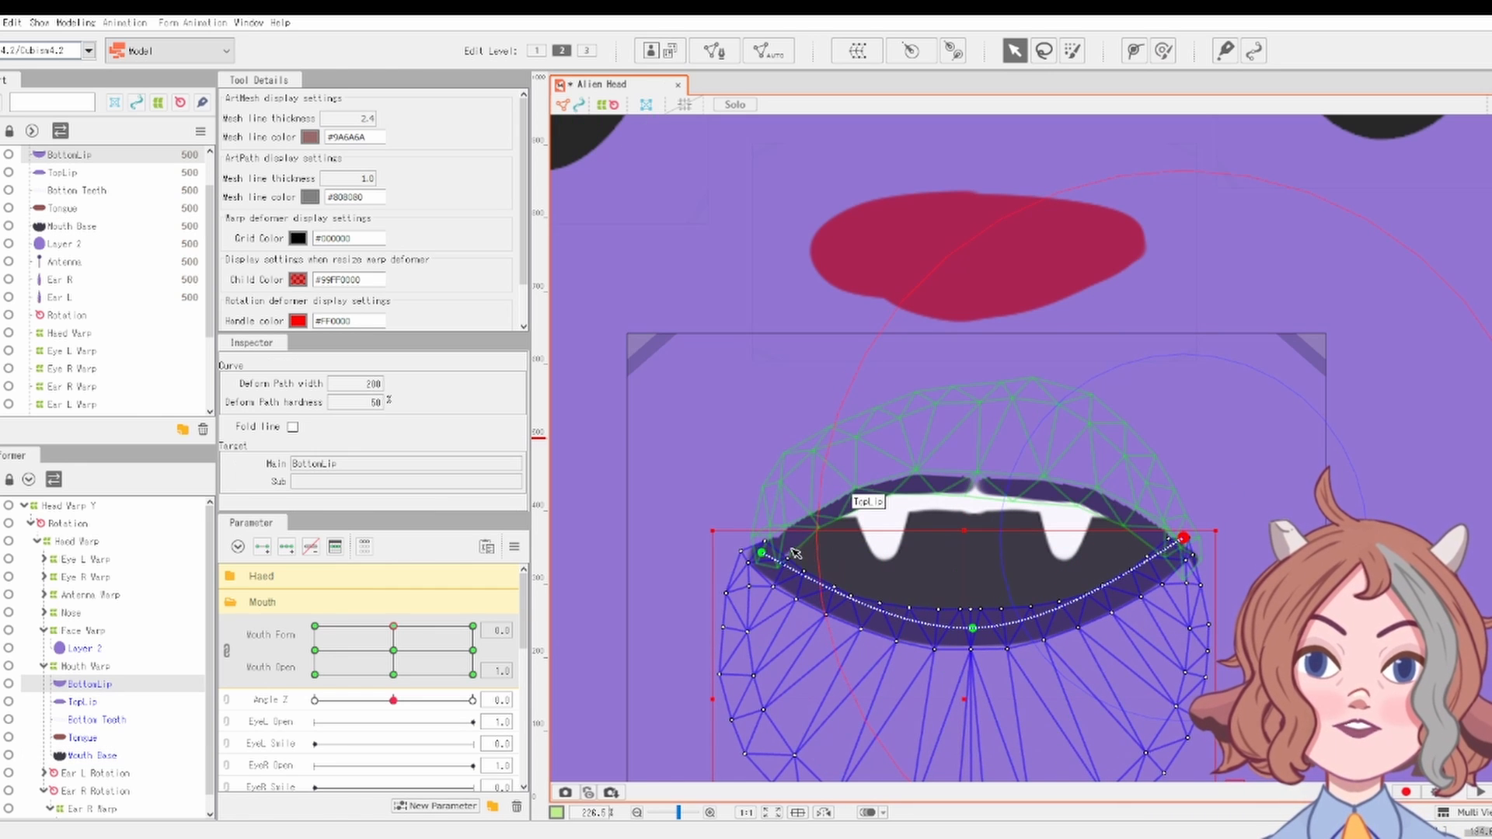
drag(763, 551, 782, 547)
scroll(781, 547, down, 4)
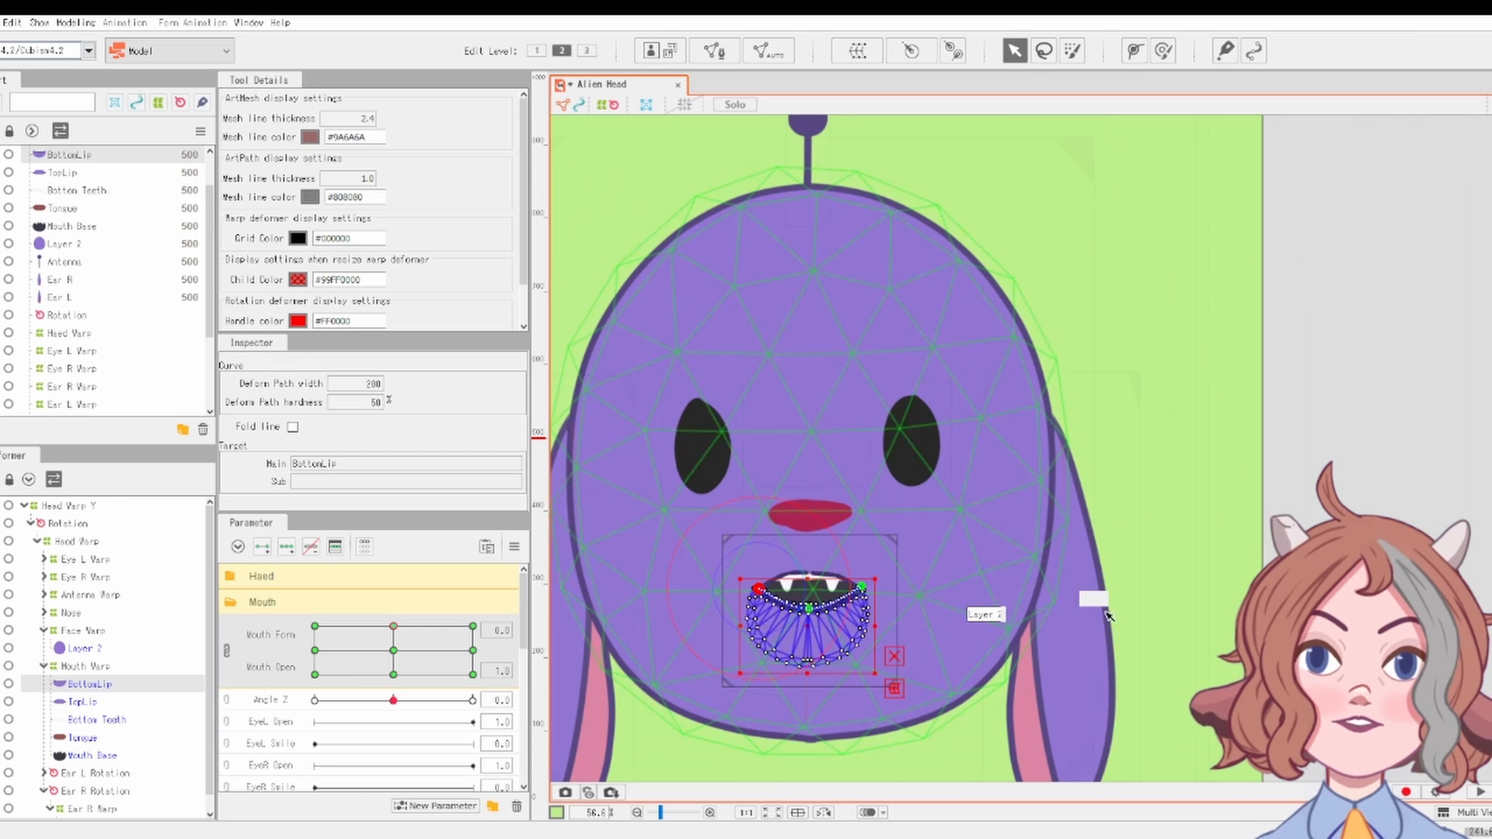
click(1130, 582)
Step: Sweep Mouth Form to check the open mouth, and nudge BottomLip's corner points slightly down at Mouth Form 0.0, Mouth Open 1.0
drag(393, 626, 300, 606)
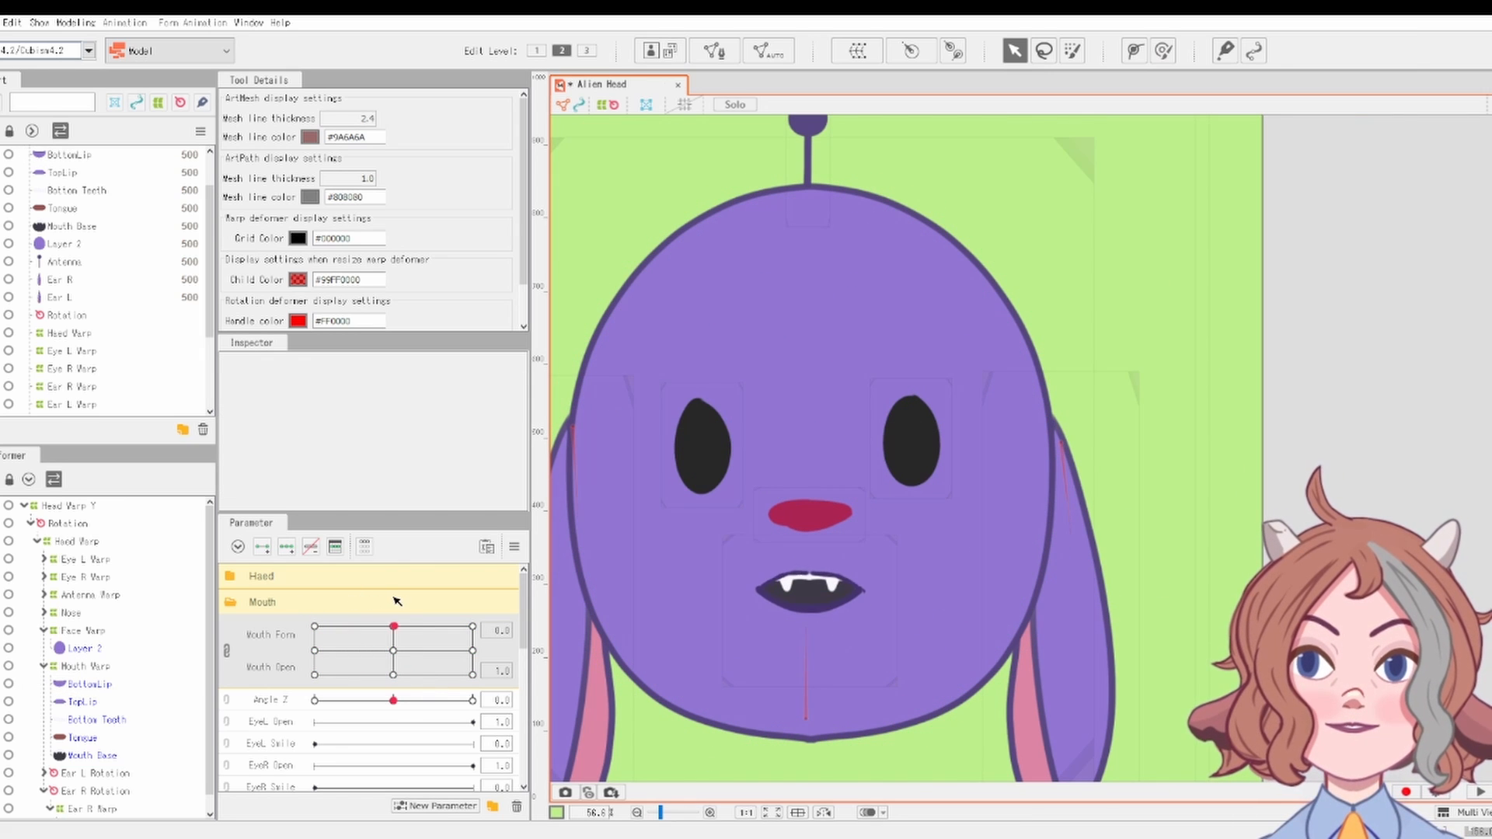
scroll(730, 586, up, 4)
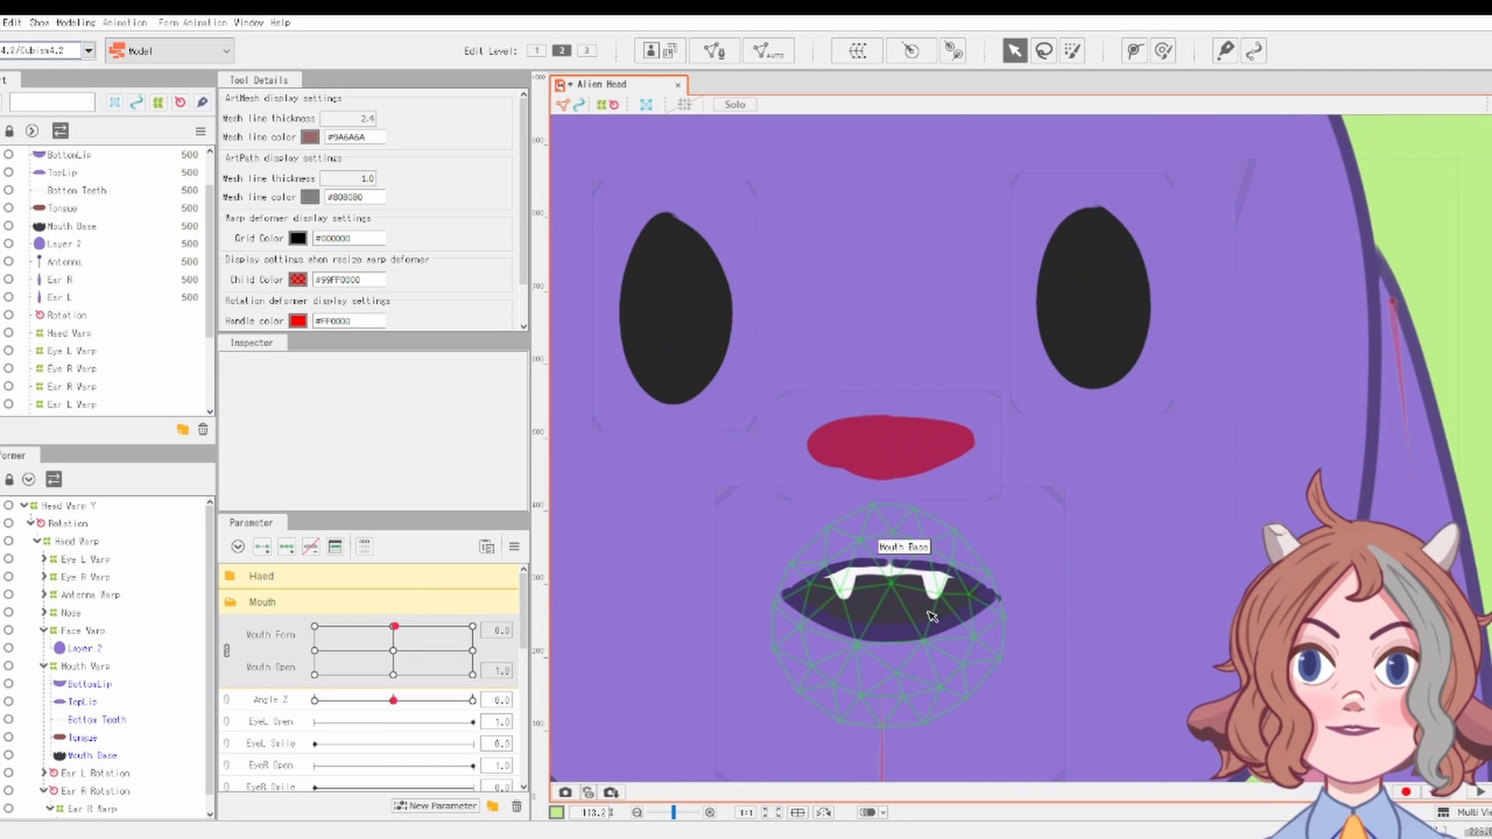
click(998, 589)
click(997, 591)
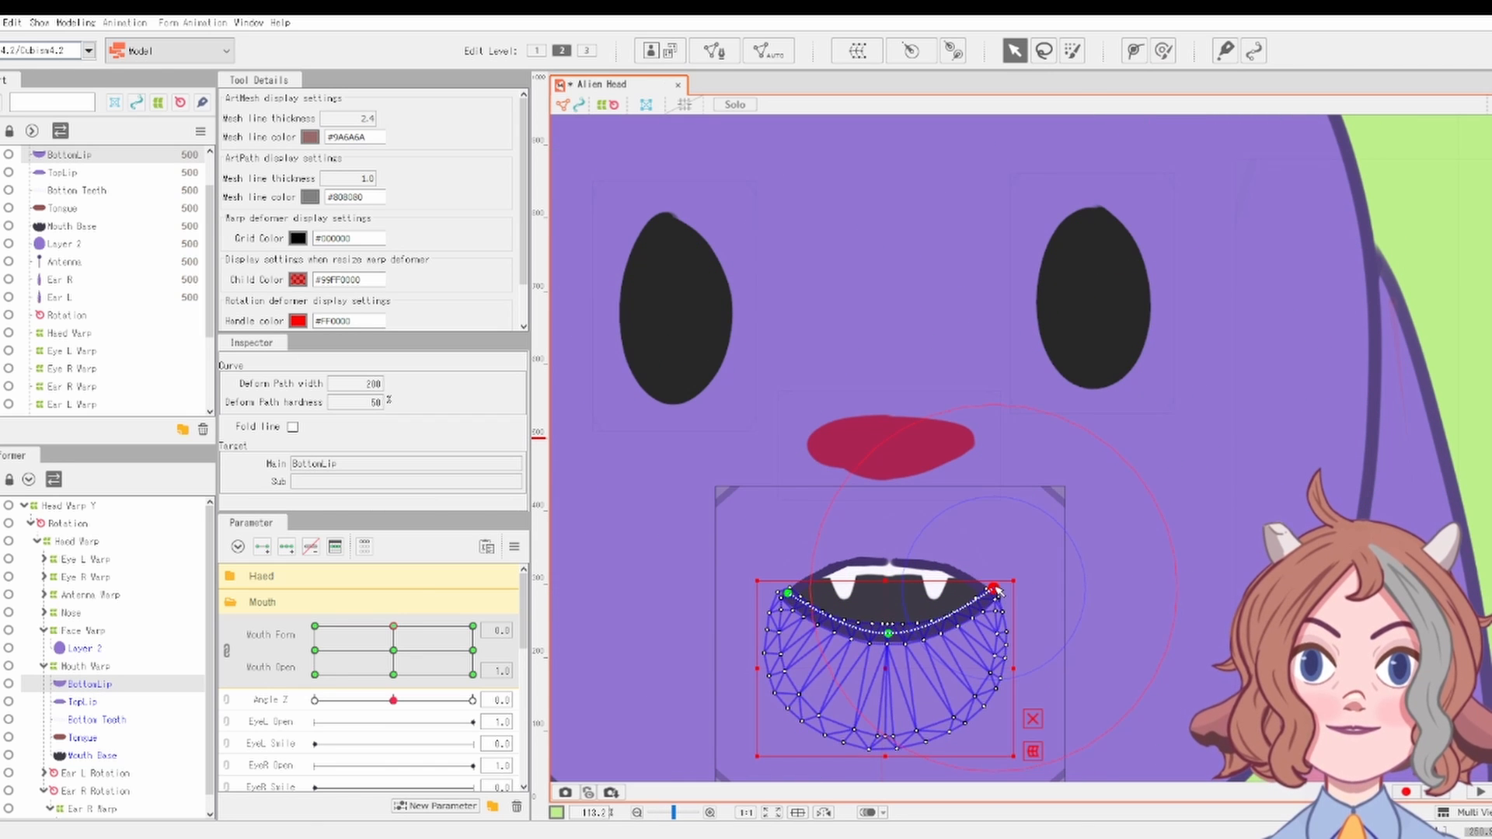
click(788, 594)
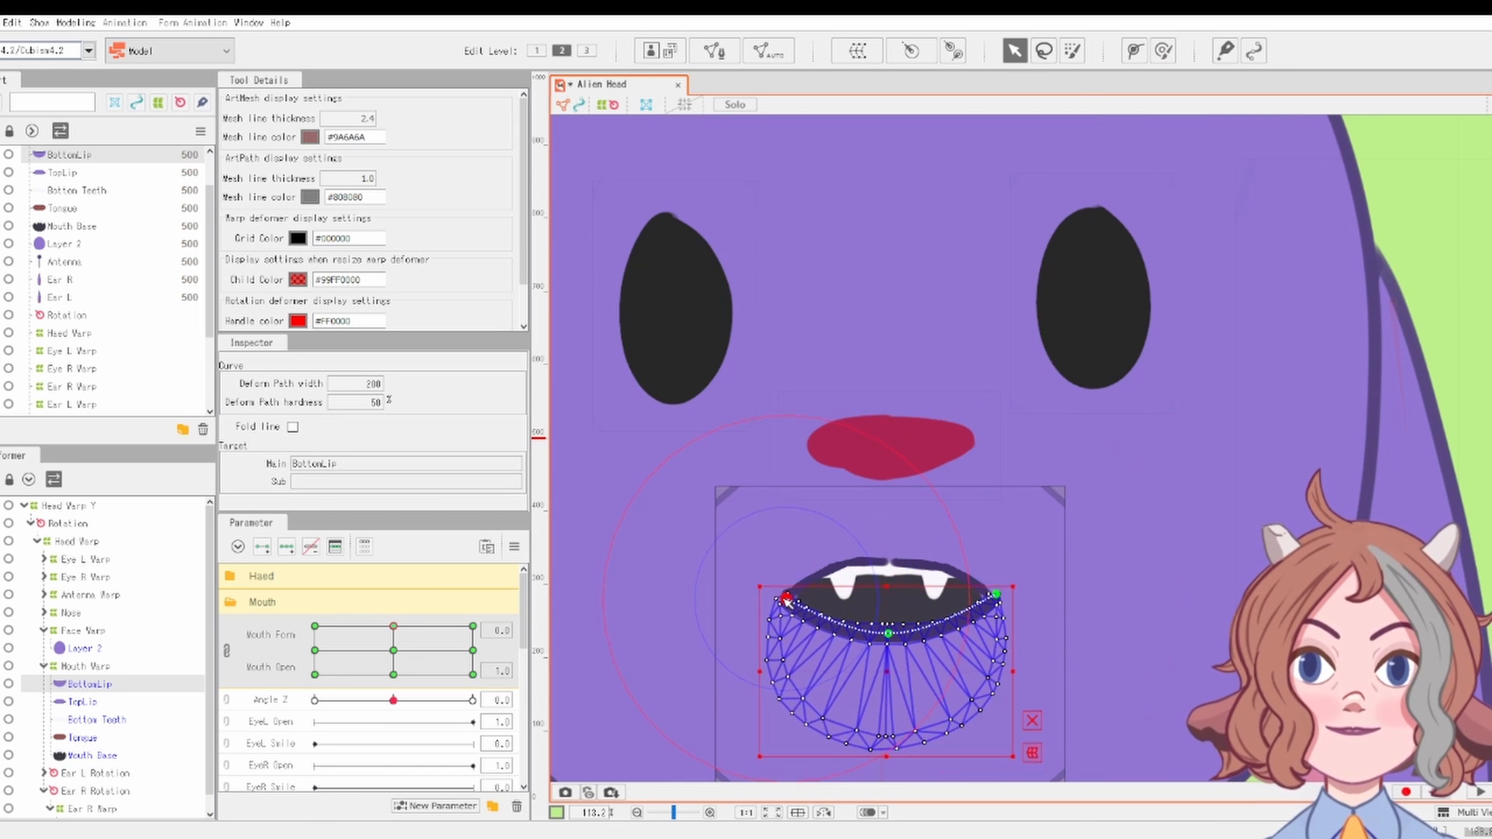
scroll(956, 597, up, 4)
Step: Touch up TopLip's right-hand corner point where it meets BottomLip in the neutral fully open mouth, and deselect it
click(948, 599)
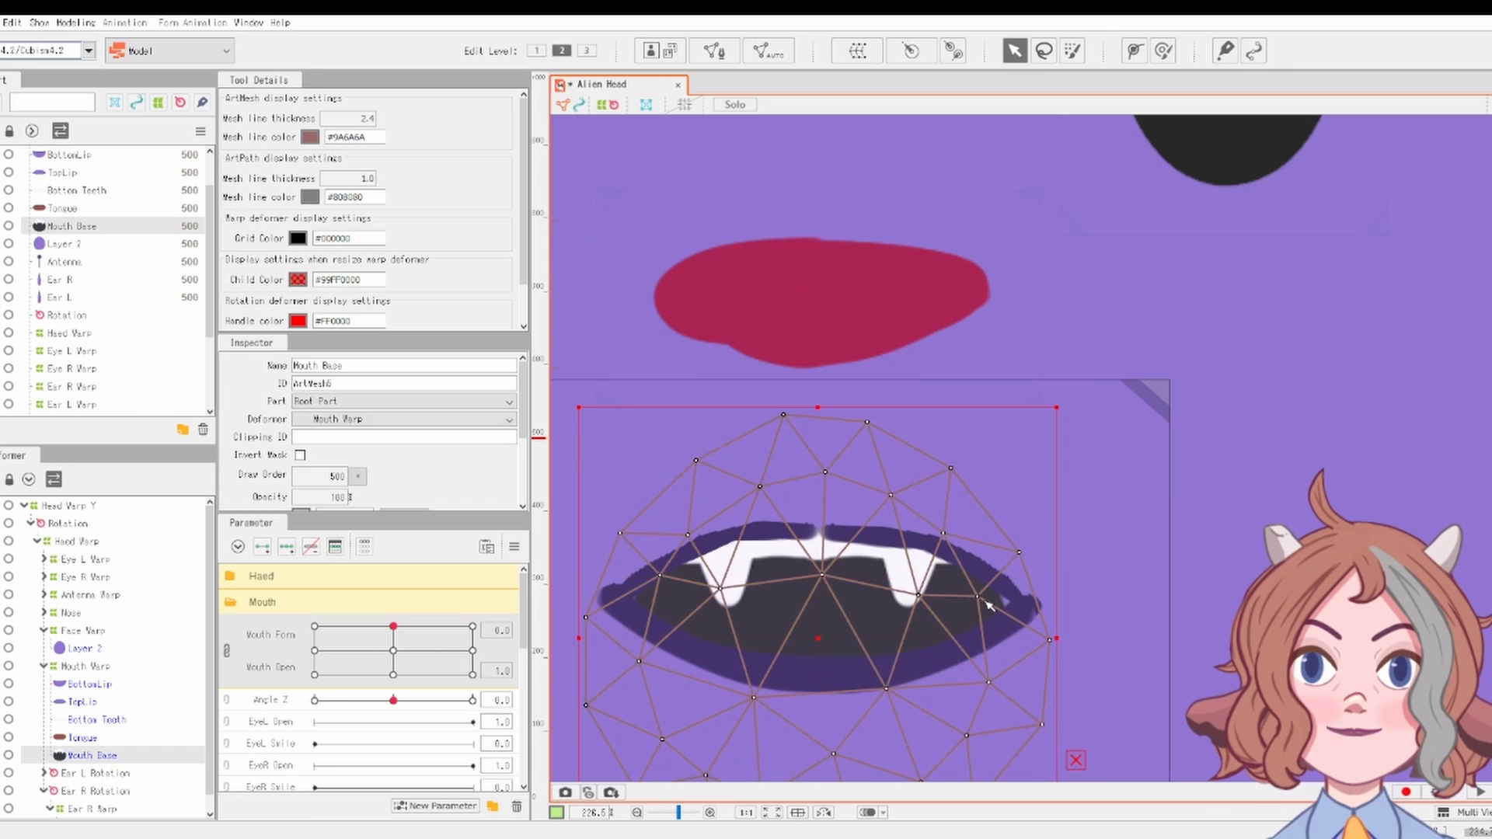
scroll(1049, 605, up, 4)
click(1053, 606)
scroll(1053, 605, down, 10)
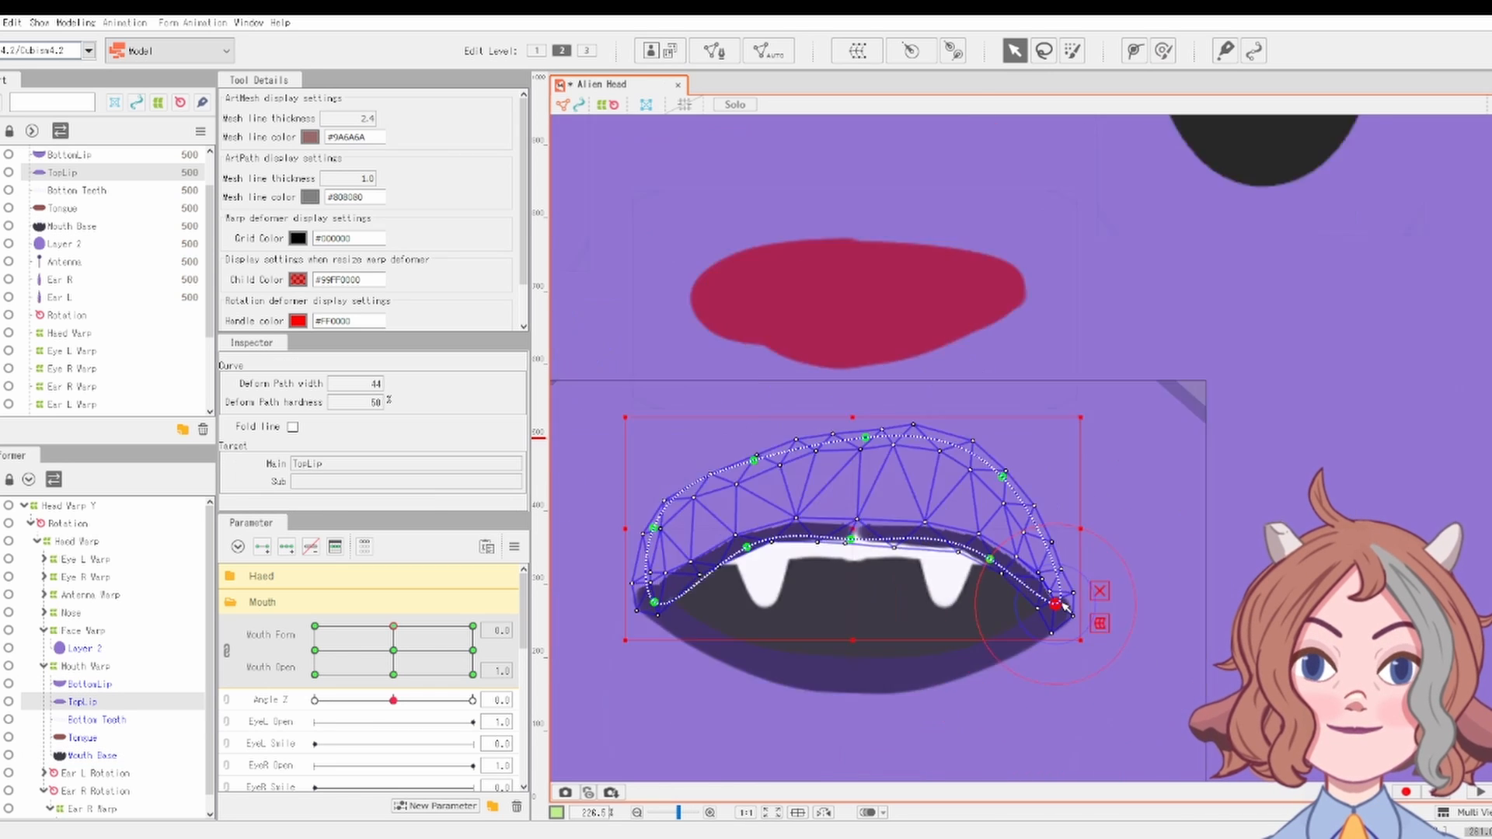
click(611, 323)
drag(611, 323, 603, 259)
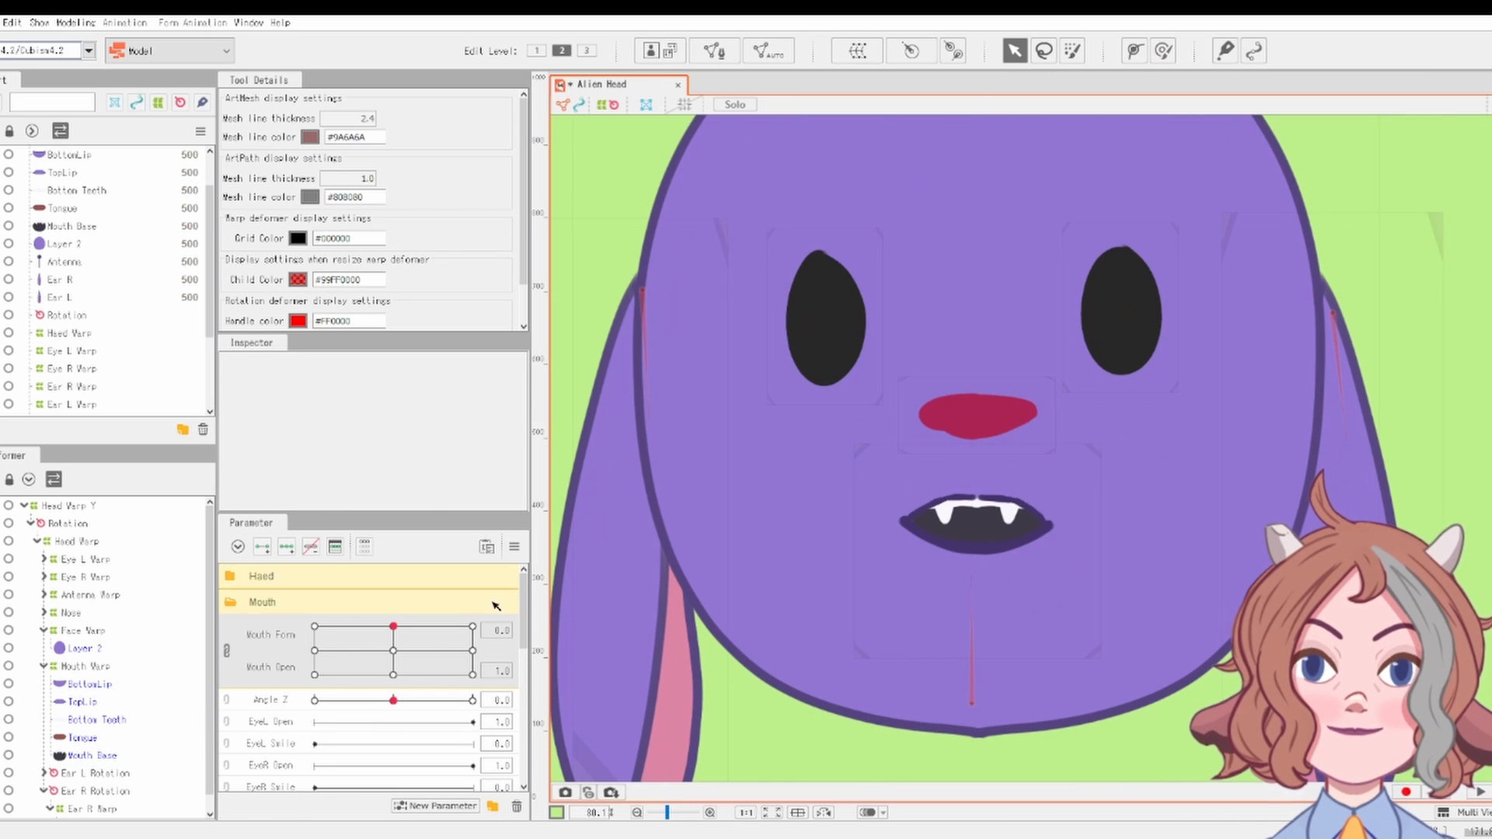
Step: At Mouth Form -1.0, Mouth Open 0.0, push the lower edge of BottomLip's mesh down with the deform brush, and return to the Arrow tool
drag(391, 635, 250, 719)
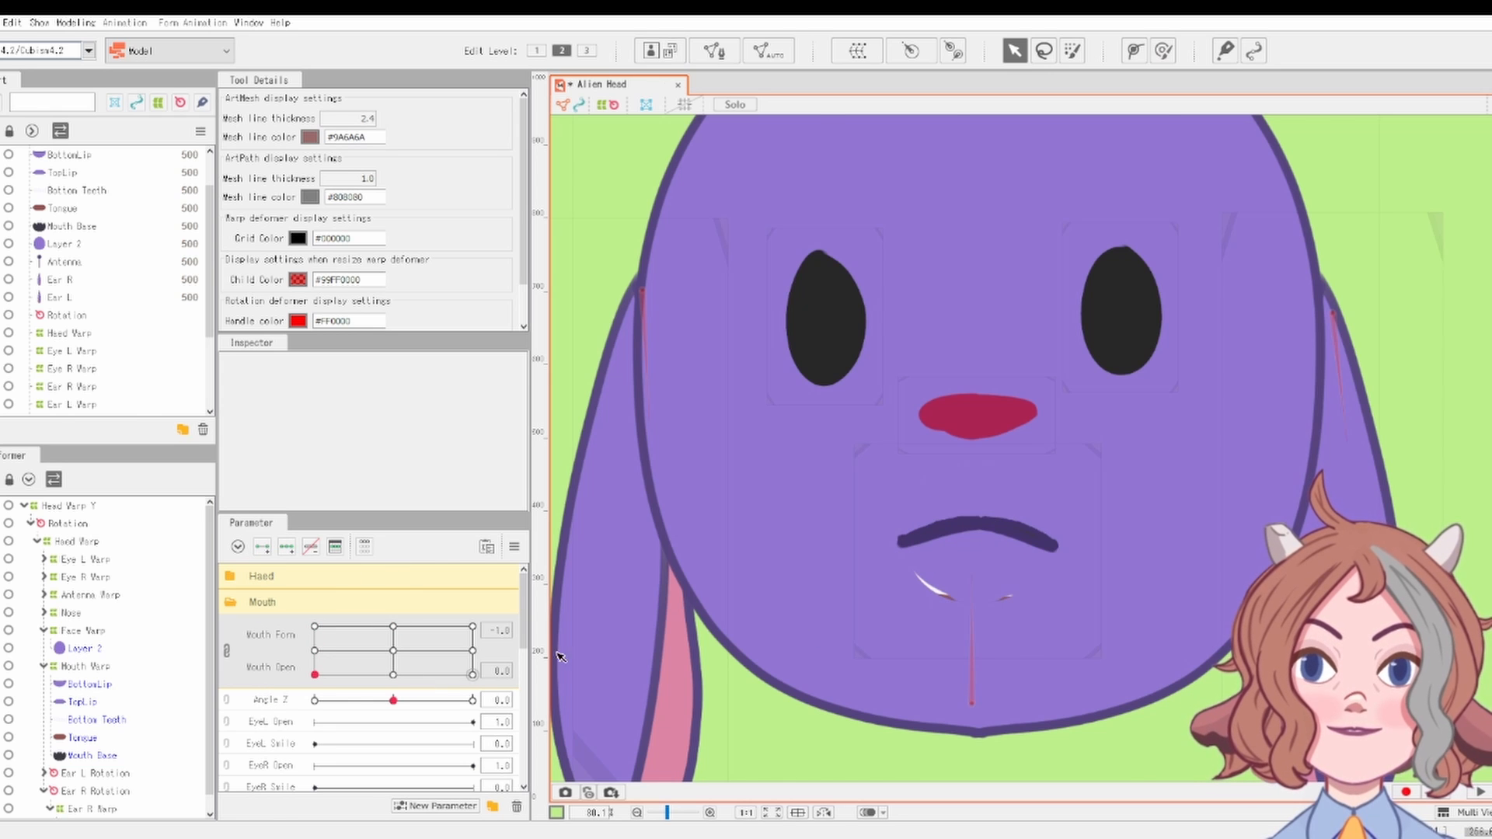
scroll(868, 618, up, 3)
click(983, 561)
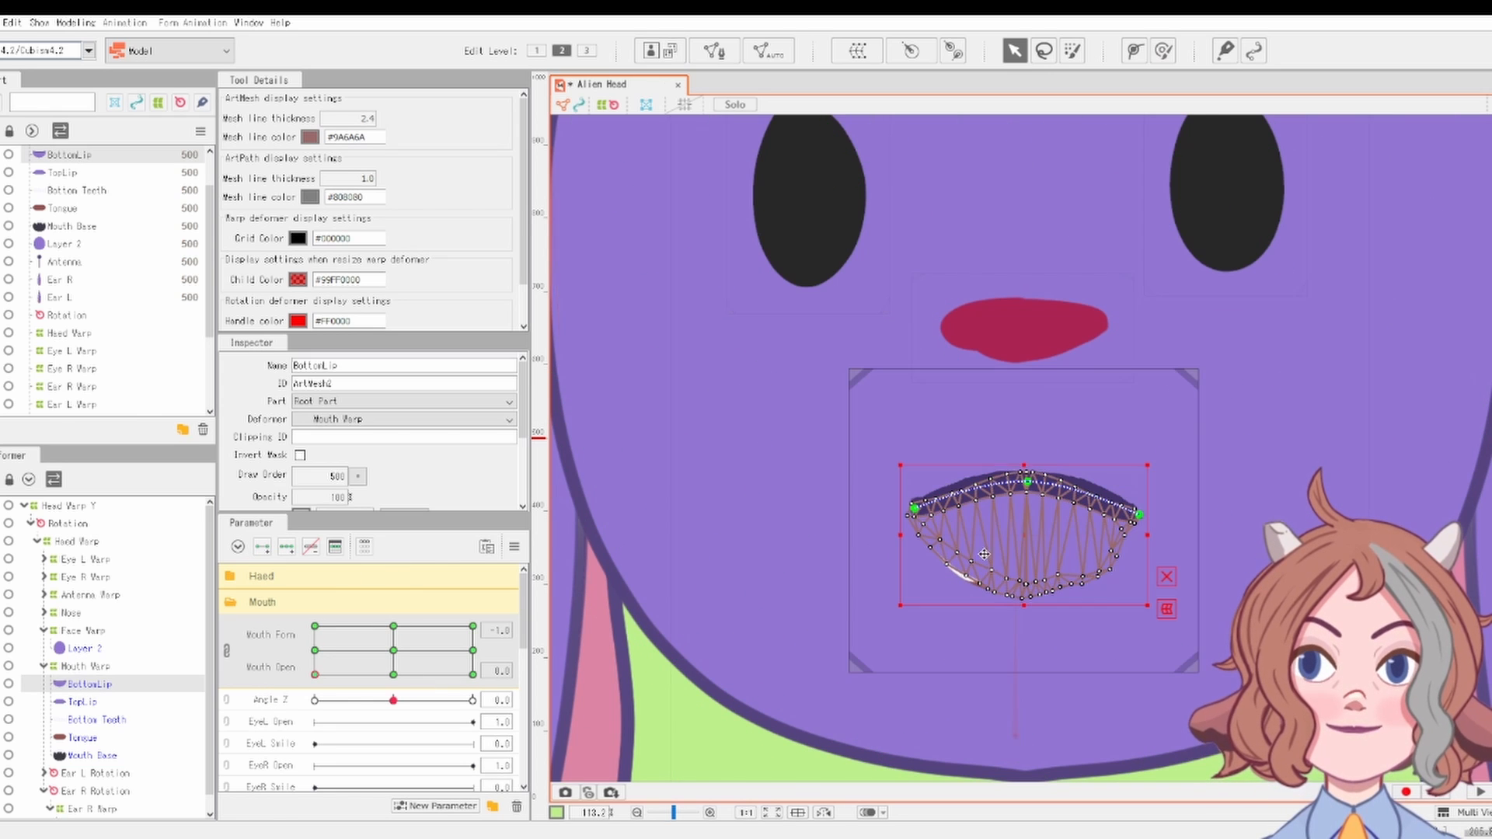
click(1163, 50)
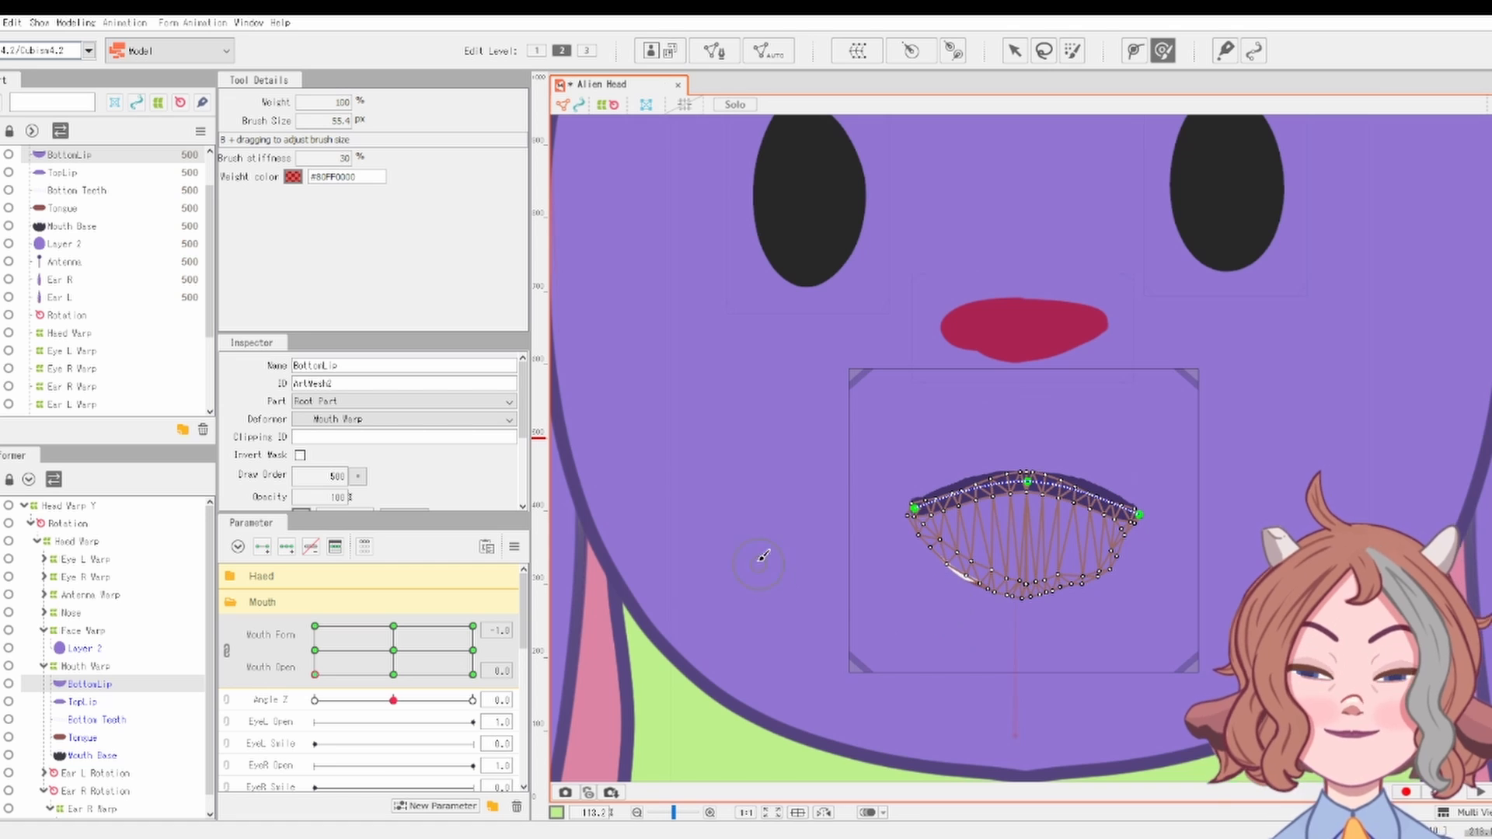
drag(792, 539, 799, 621)
mouse_move(981, 570)
mouse_down()
mouse_move(976, 583)
mouse_move(1063, 590)
mouse_up()
click(1015, 51)
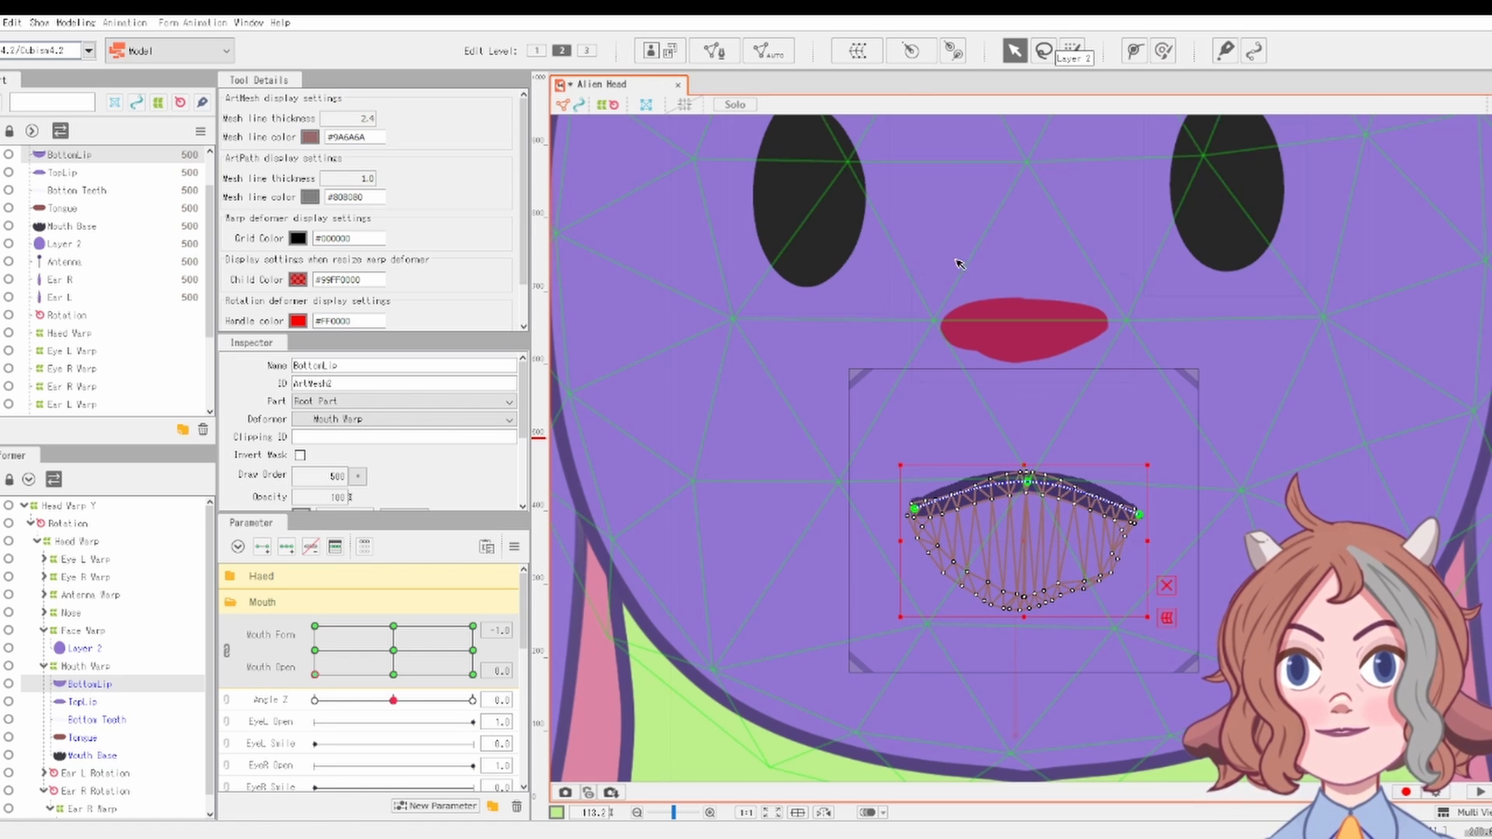
click(733, 586)
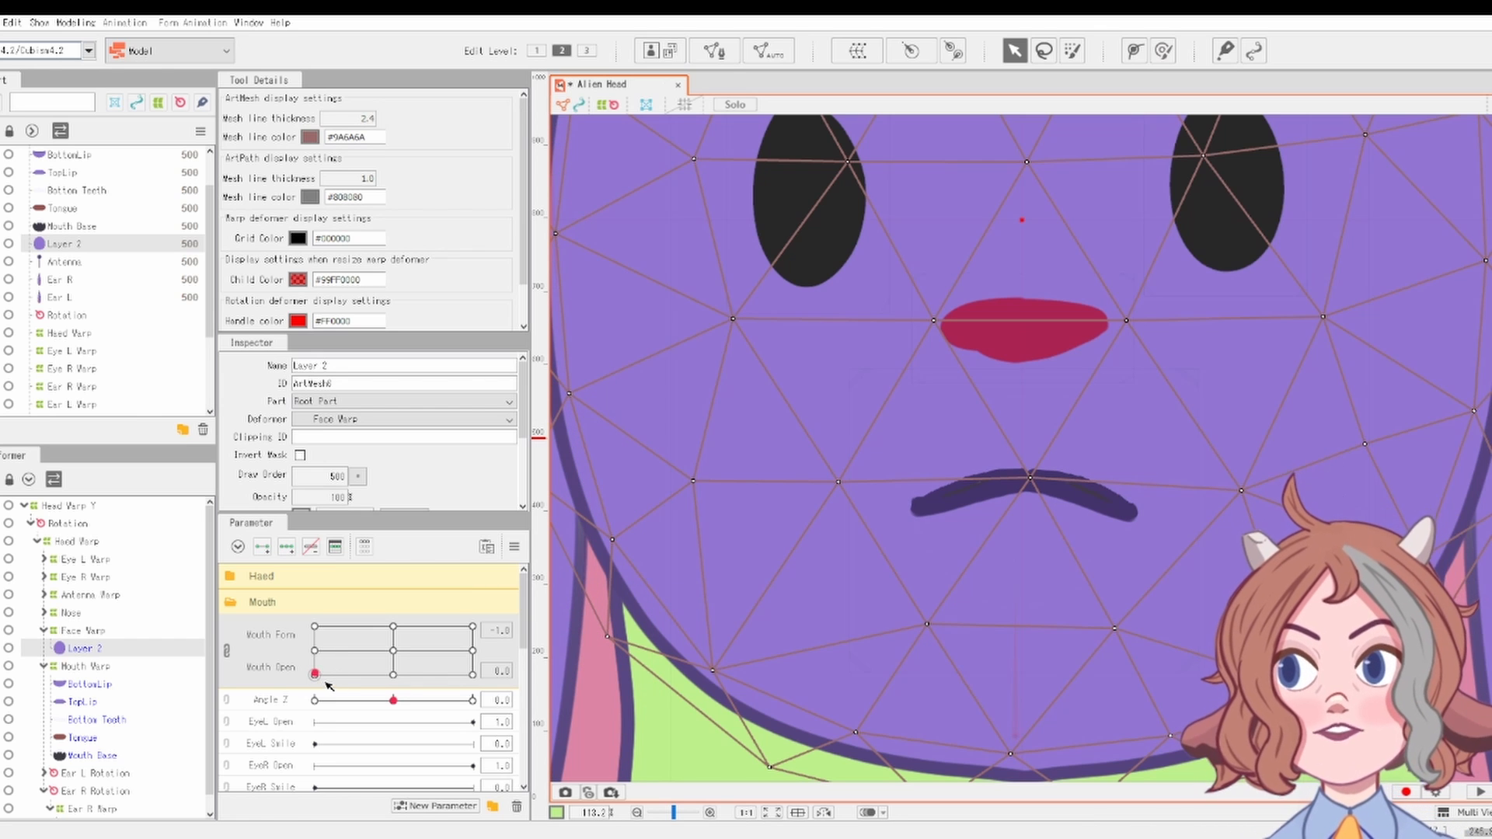
Step: At Mouth Form 0.0, Mouth Open 1.0, pull the side points along TopLip's lower edge up and outward
drag(306, 674, 400, 581)
scroll(1100, 497, up, 2)
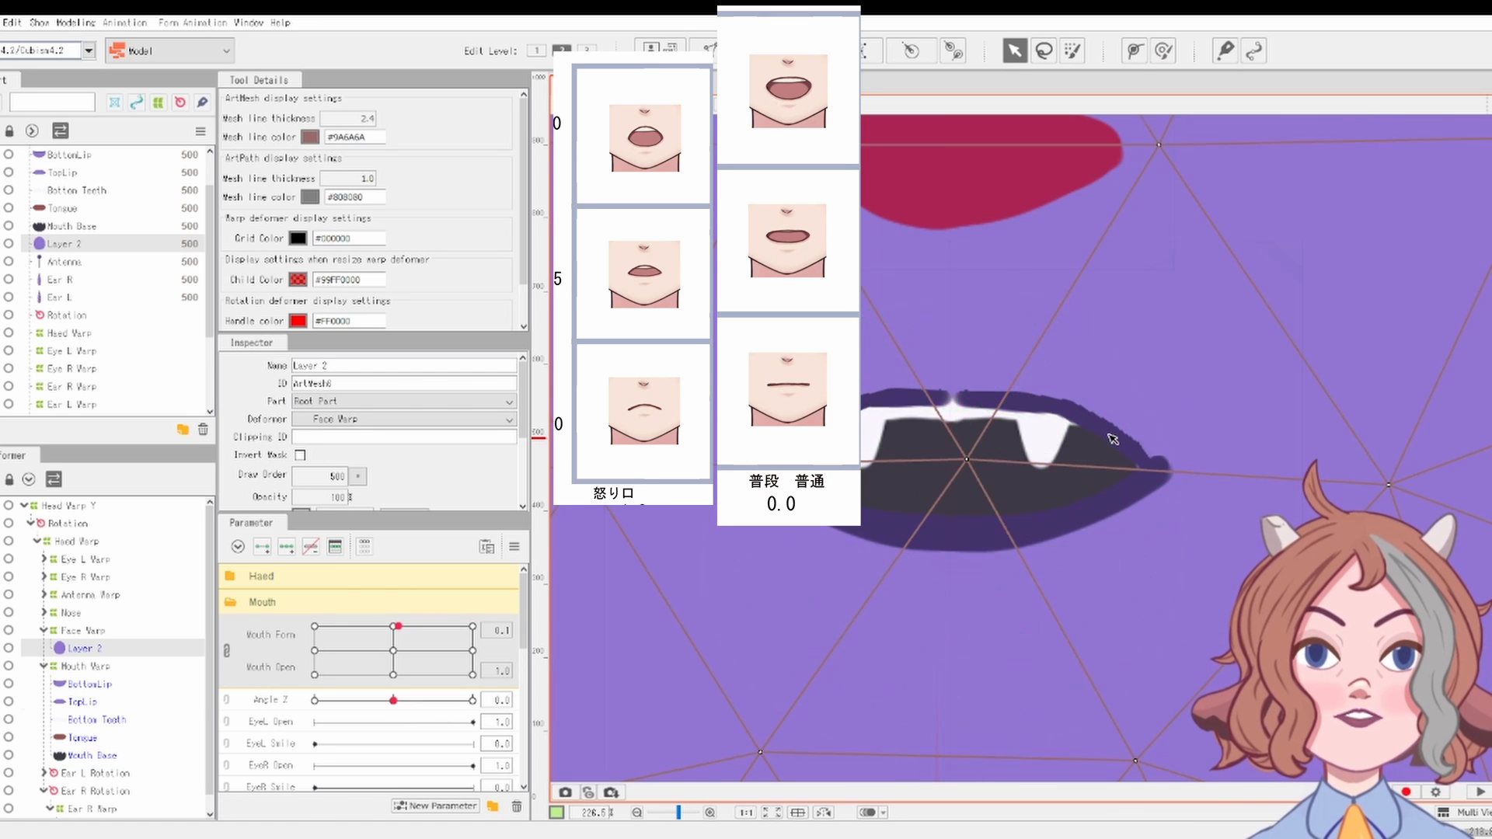
scroll(1108, 436, up, 2)
click(1108, 436)
drag(1066, 412, 1082, 379)
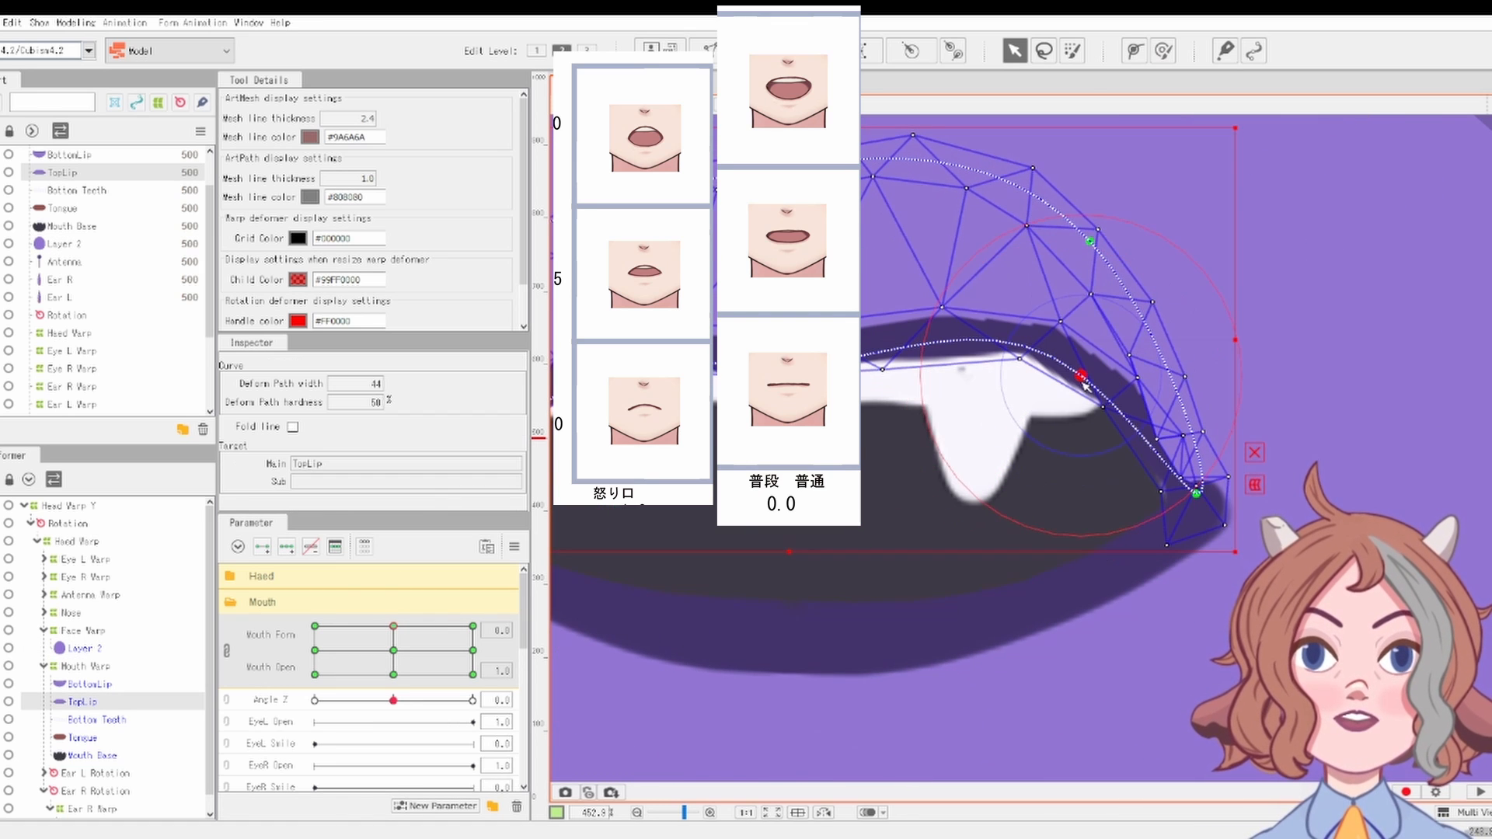
drag(827, 328, 896, 311)
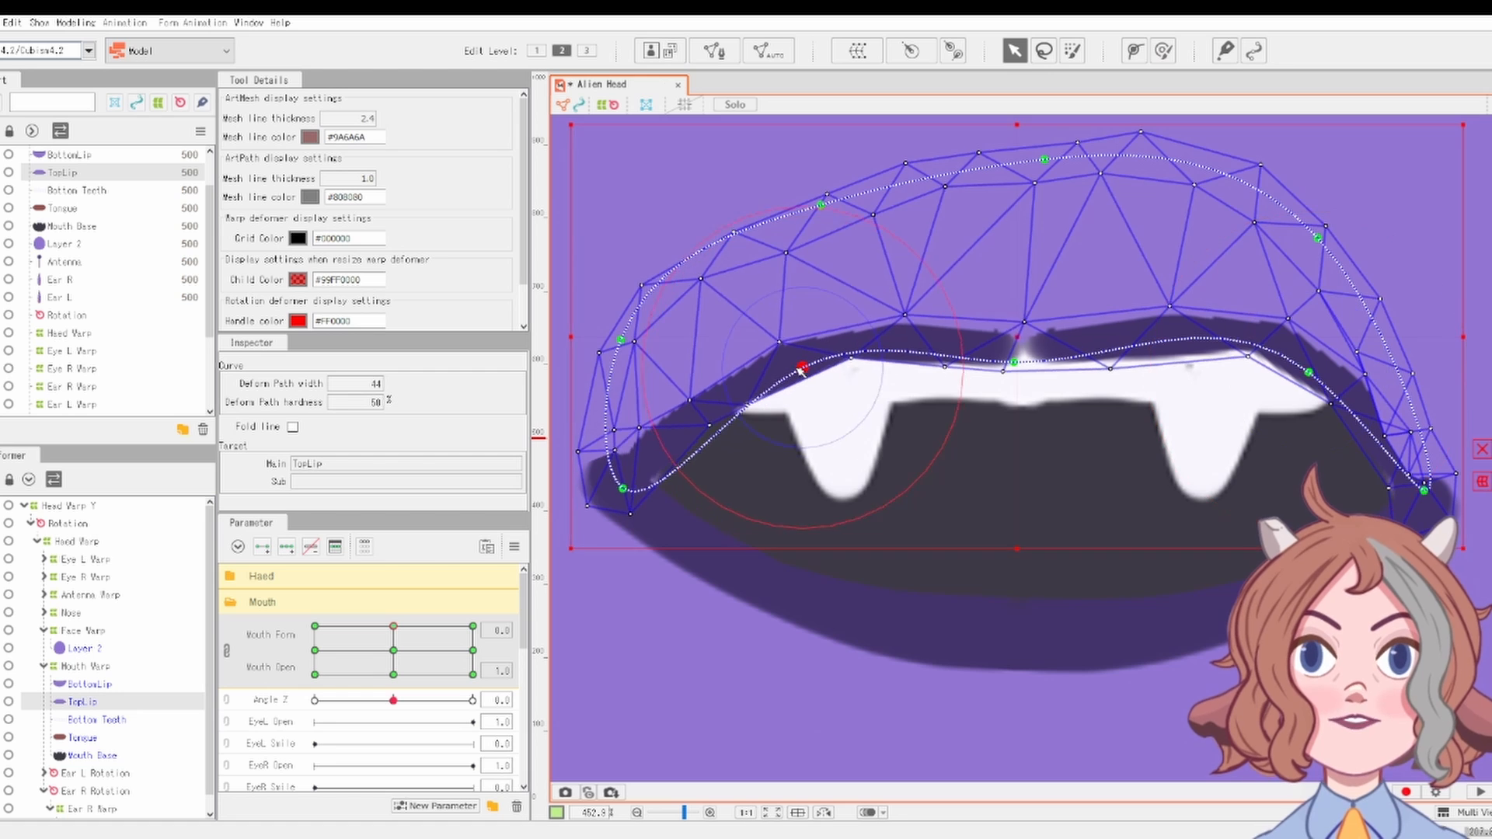
Step: Nudge the points along TopLip's lower edge slightly down in the neutral fully open mouth, and deselect it
scroll(938, 485, down, 3)
drag(872, 449, 873, 456)
drag(976, 454, 977, 463)
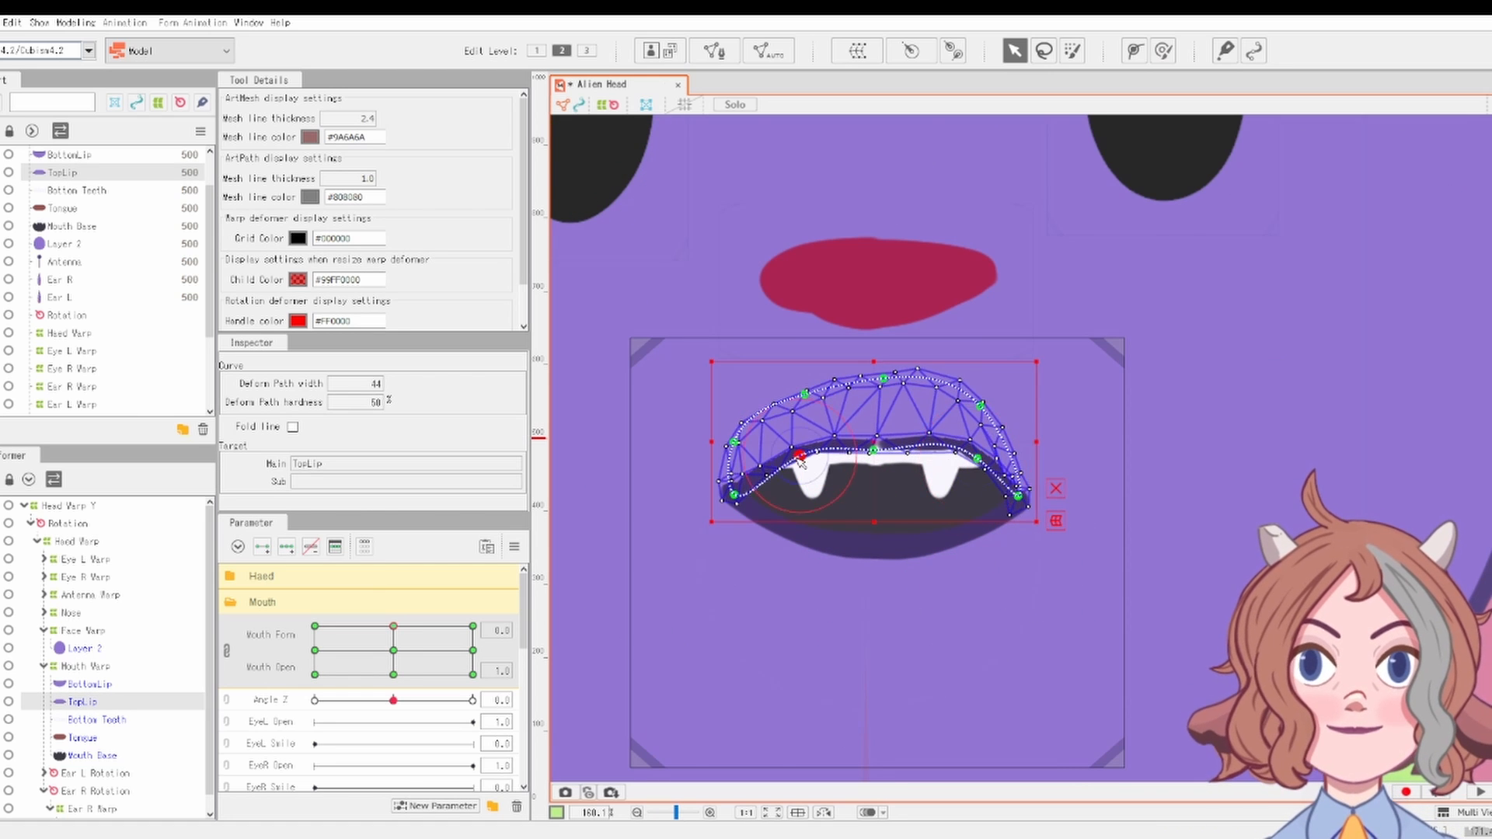
drag(794, 446, 797, 460)
mouse_move(393, 626)
mouse_down()
mouse_move(273, 619)
mouse_move(393, 625)
mouse_up()
click(818, 663)
scroll(818, 664, down, 3)
click(1259, 490)
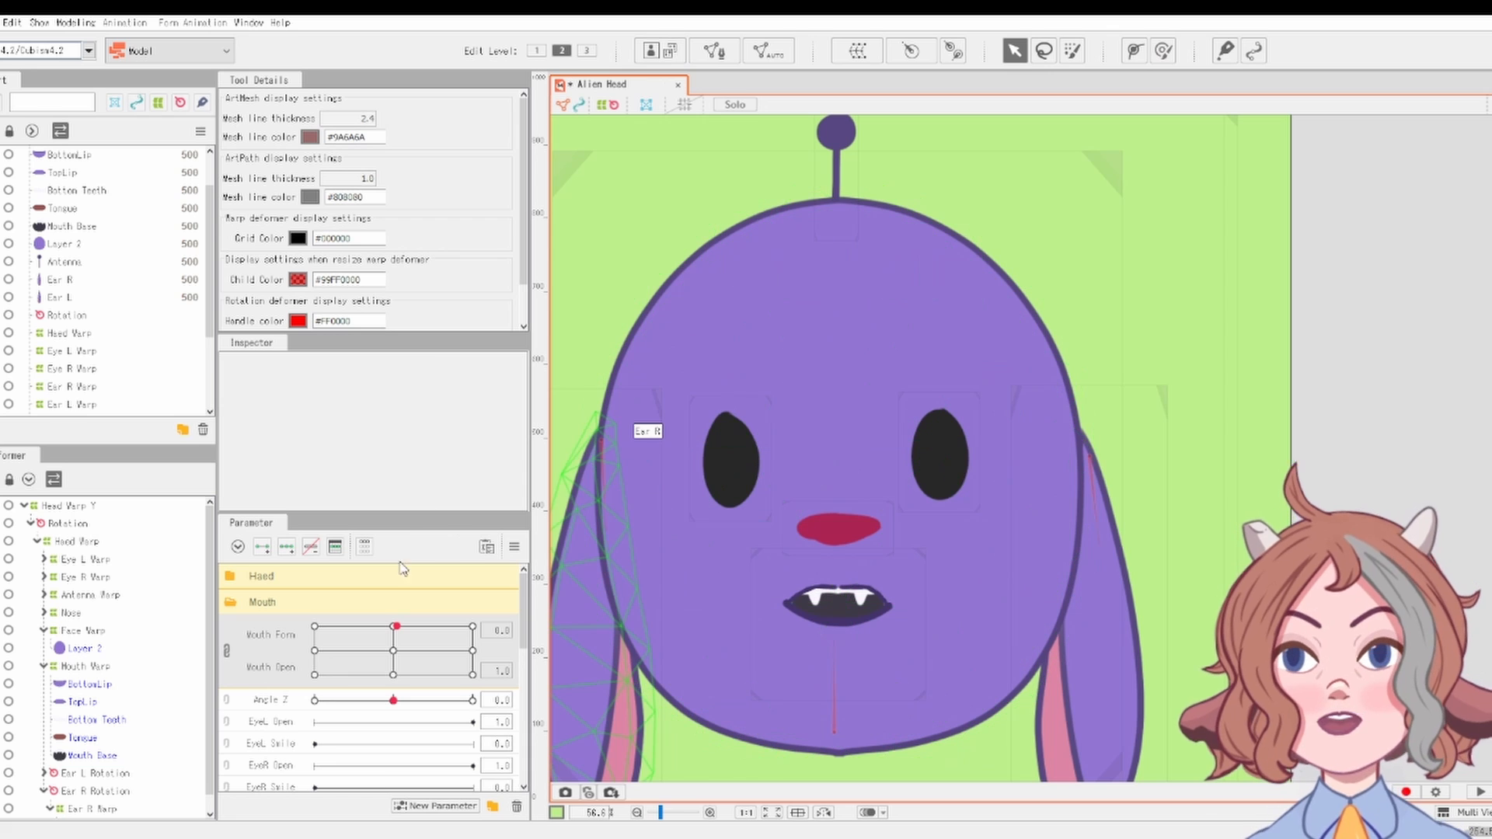
Step: Set Mouth Form to 1.0 and Mouth Open to 0.5, and select TopLip
drag(395, 626, 474, 672)
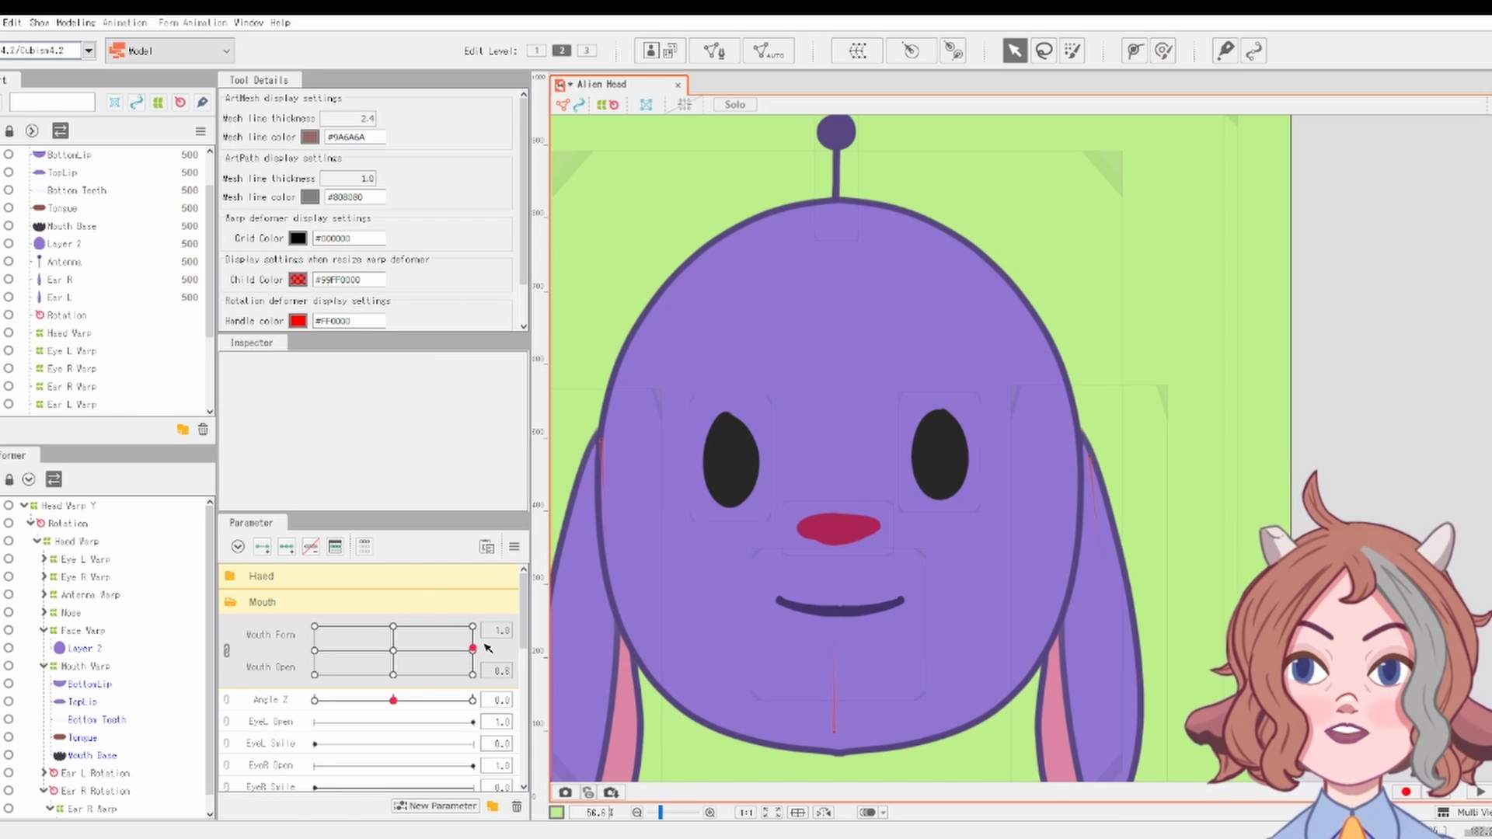
scroll(862, 591, up, 4)
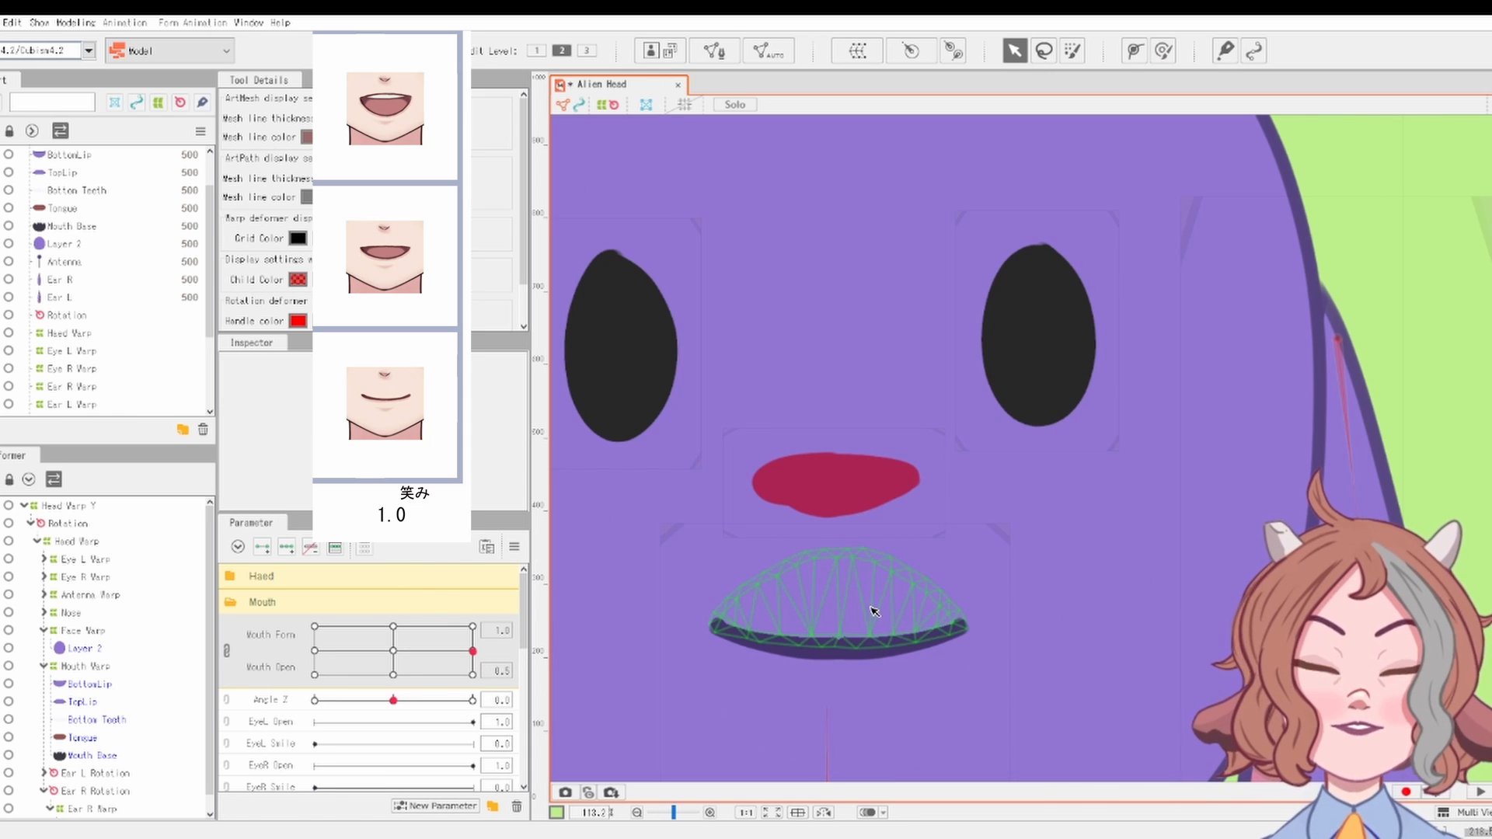
click(925, 636)
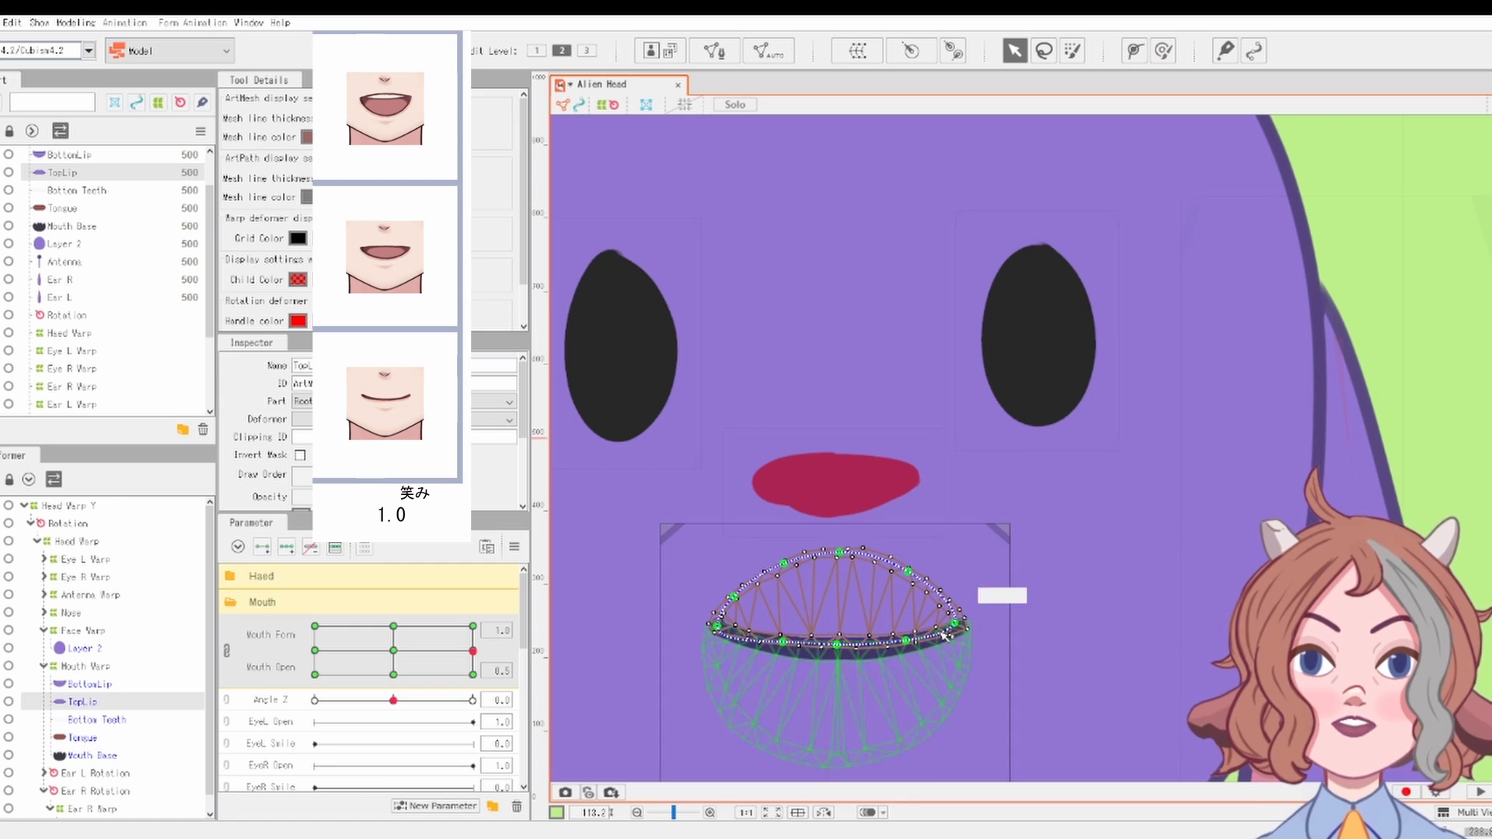
scroll(925, 635, up, 2)
drag(960, 622, 946, 607)
drag(889, 647, 955, 590)
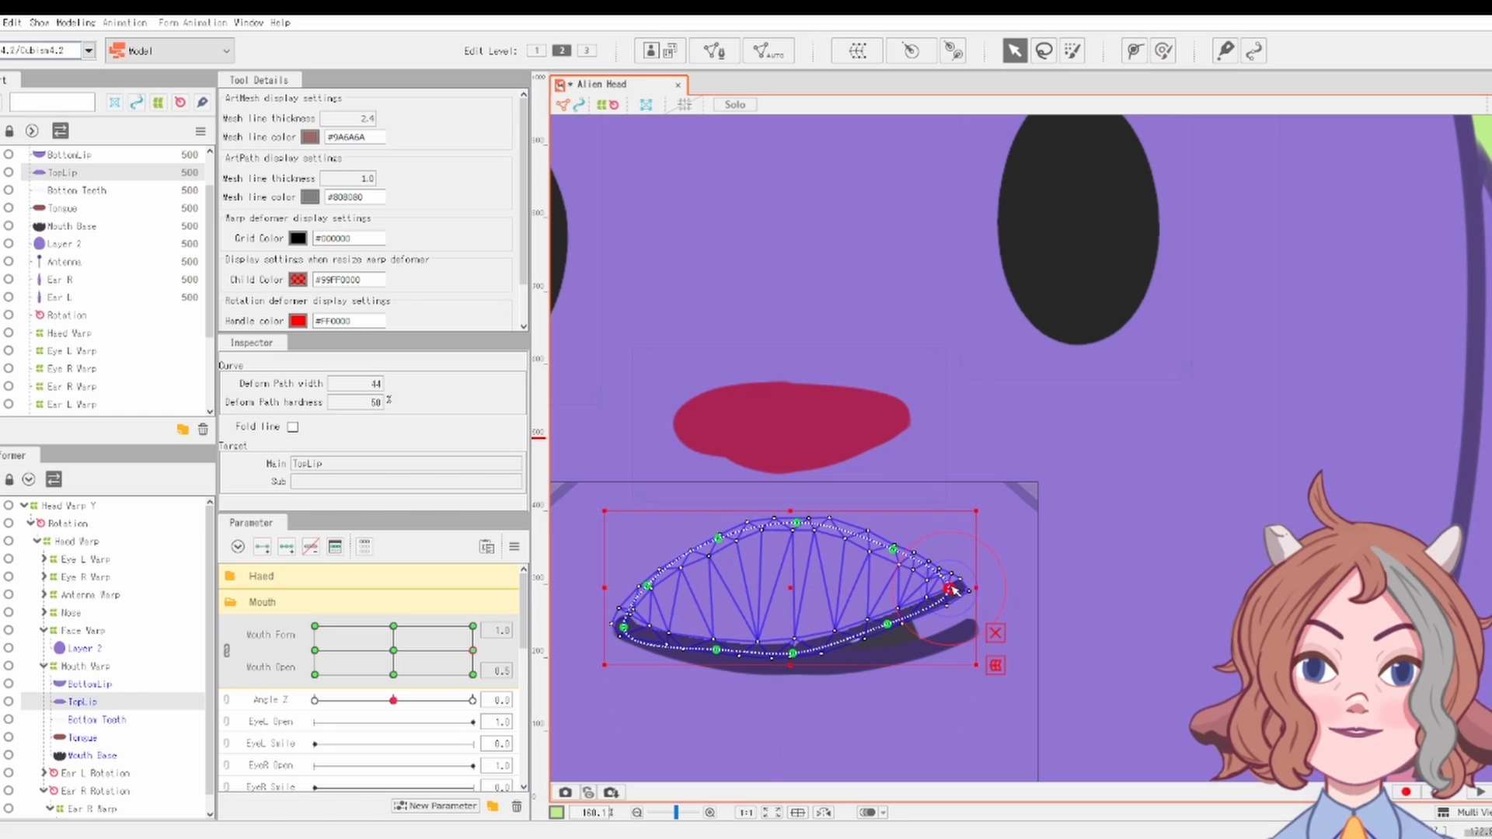
key(ctrl+z)
key(ctrl+z)
key(ctrl+z)
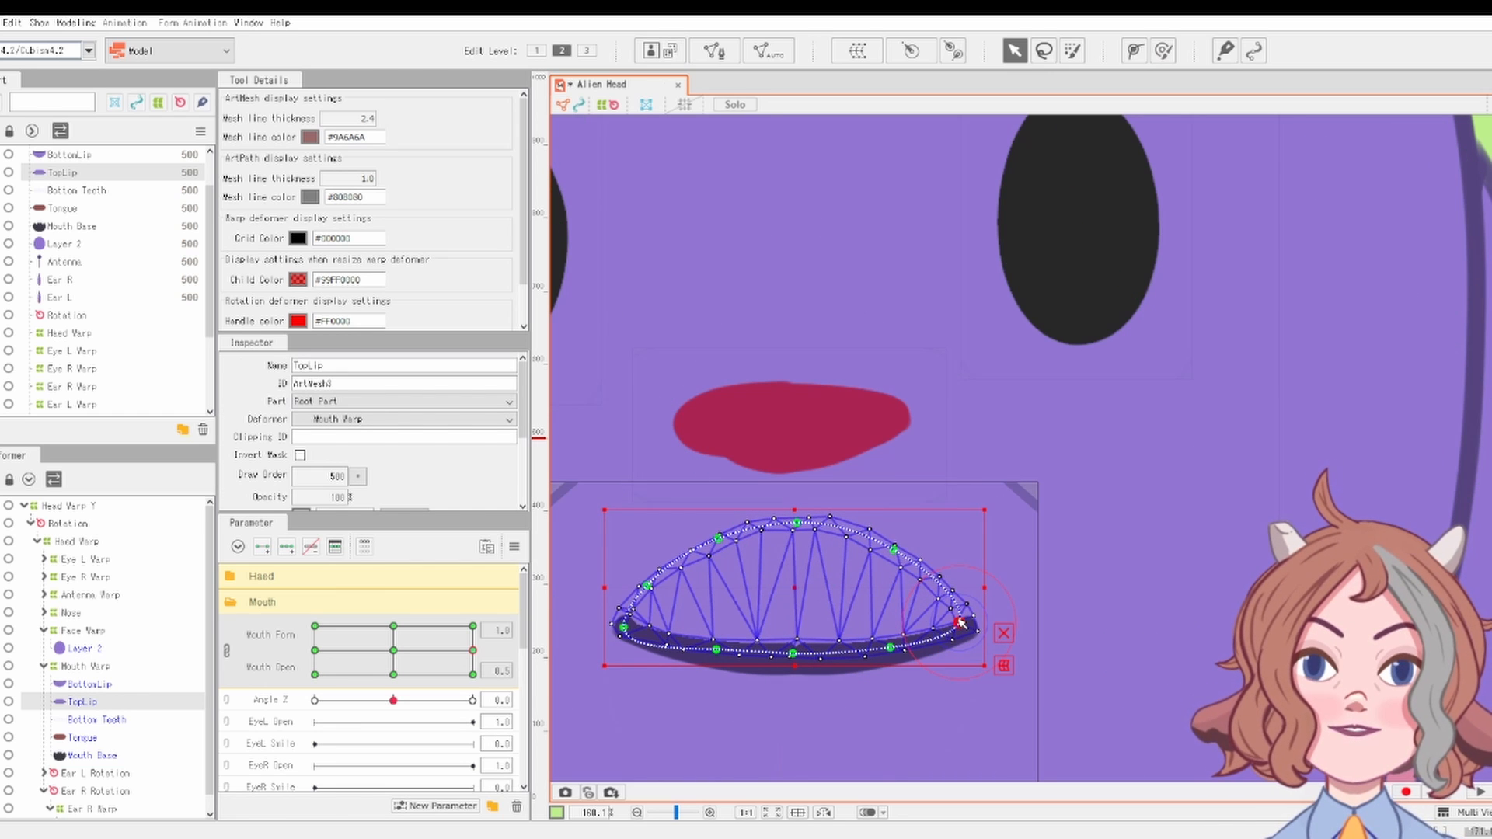
Step: Pull both of TopLip's corner points inward and up, and move the whole TopLip up to open the half-open smile
drag(961, 616, 949, 600)
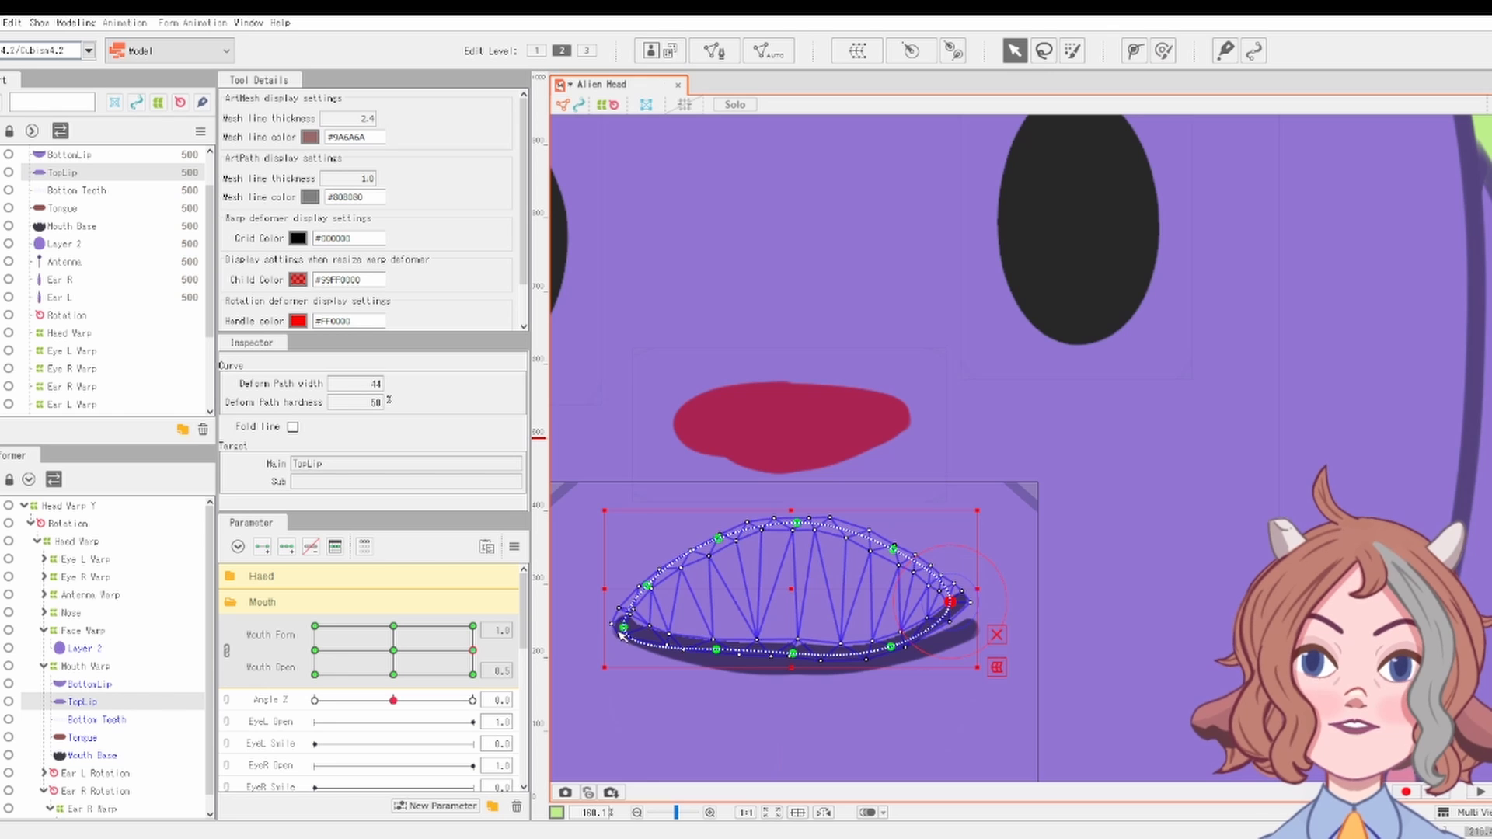
drag(621, 629, 628, 609)
drag(789, 592, 792, 561)
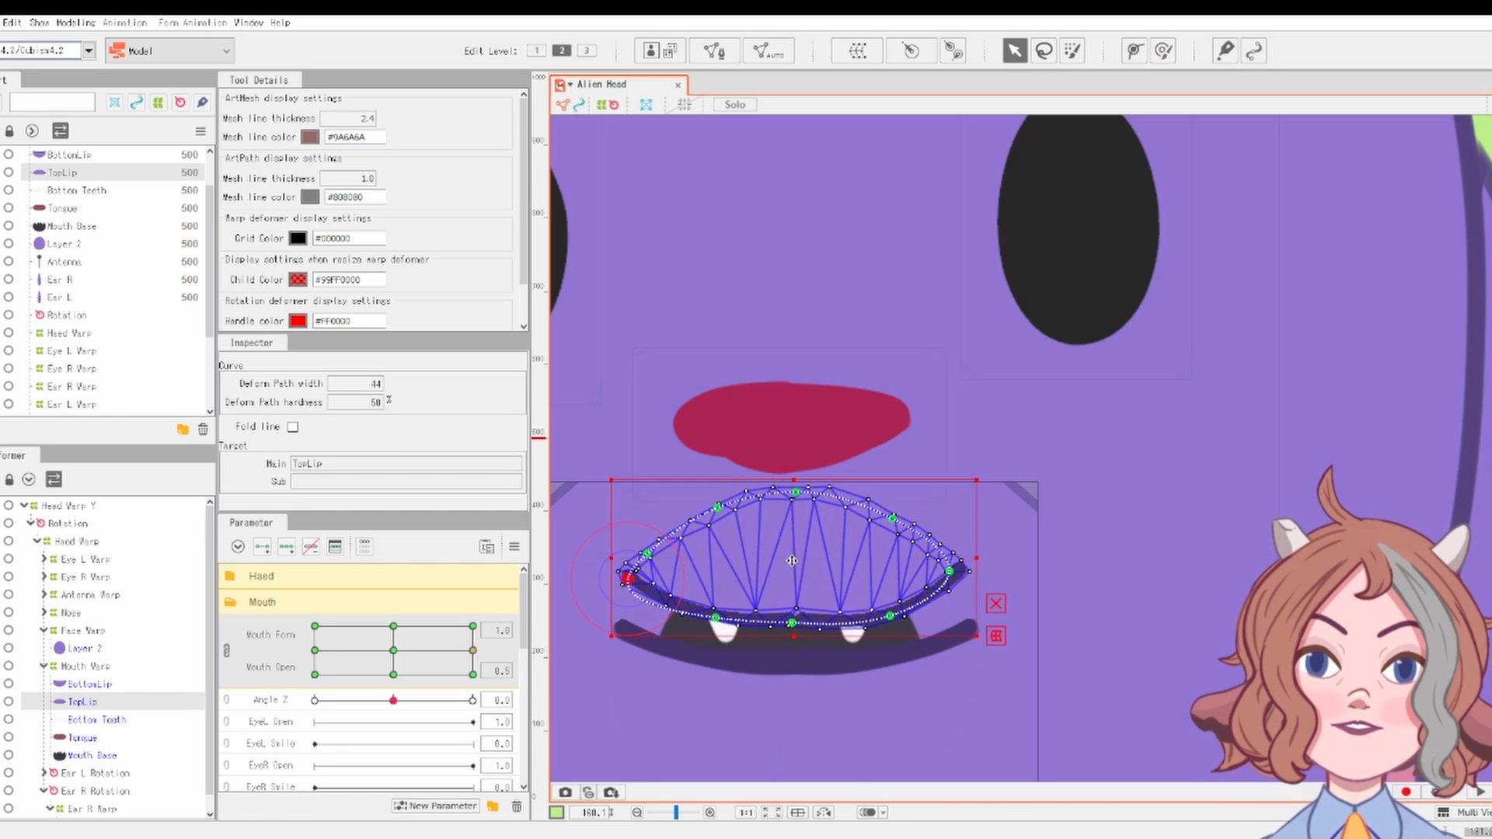
Step: Select BottomLip and pull both of its corner points up to meet TopLip's corners in the half-open smile
scroll(802, 595, down, 3)
click(809, 666)
scroll(809, 667, up, 4)
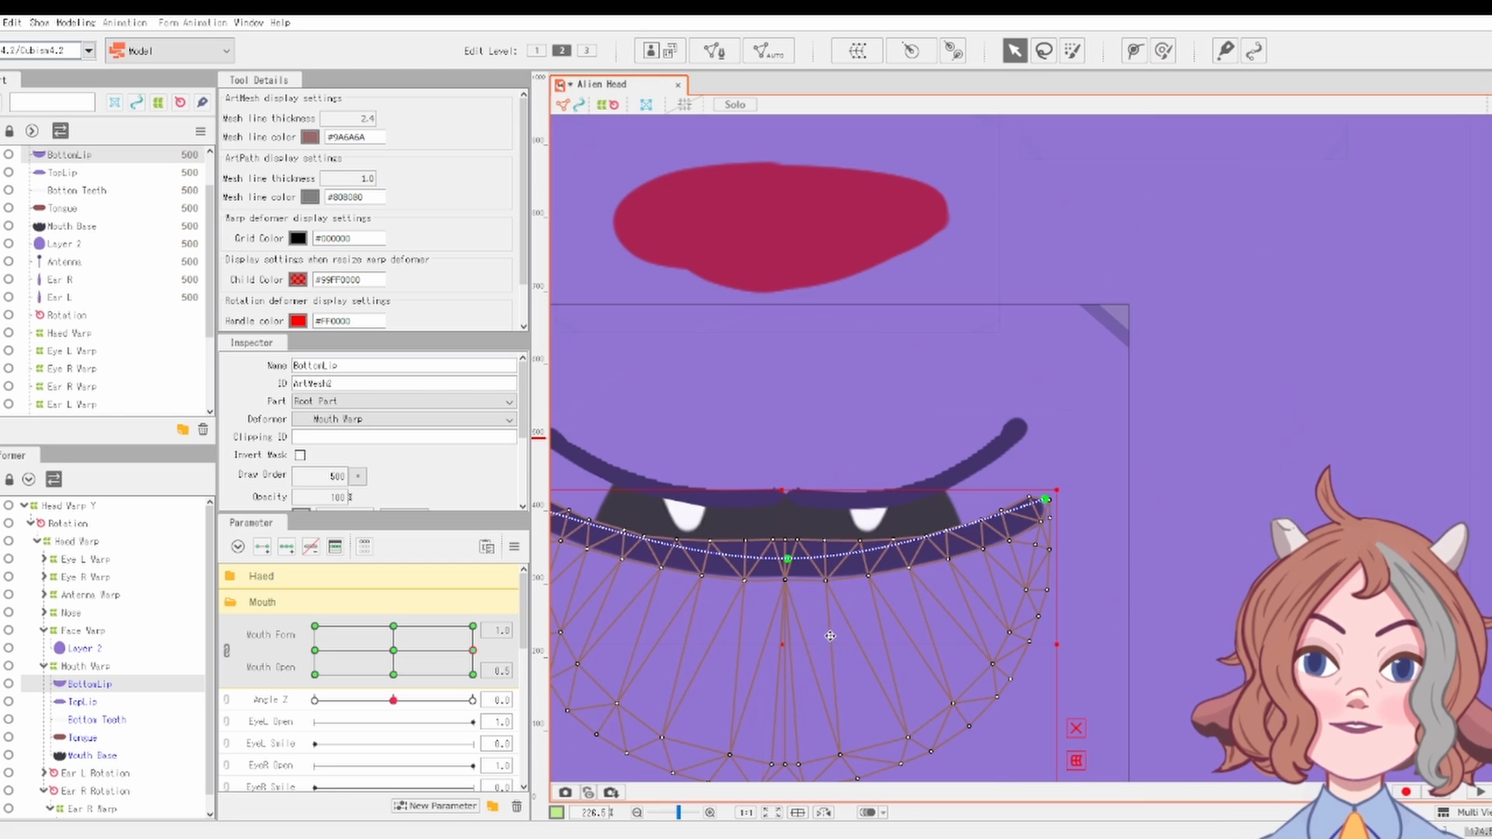
click(1027, 464)
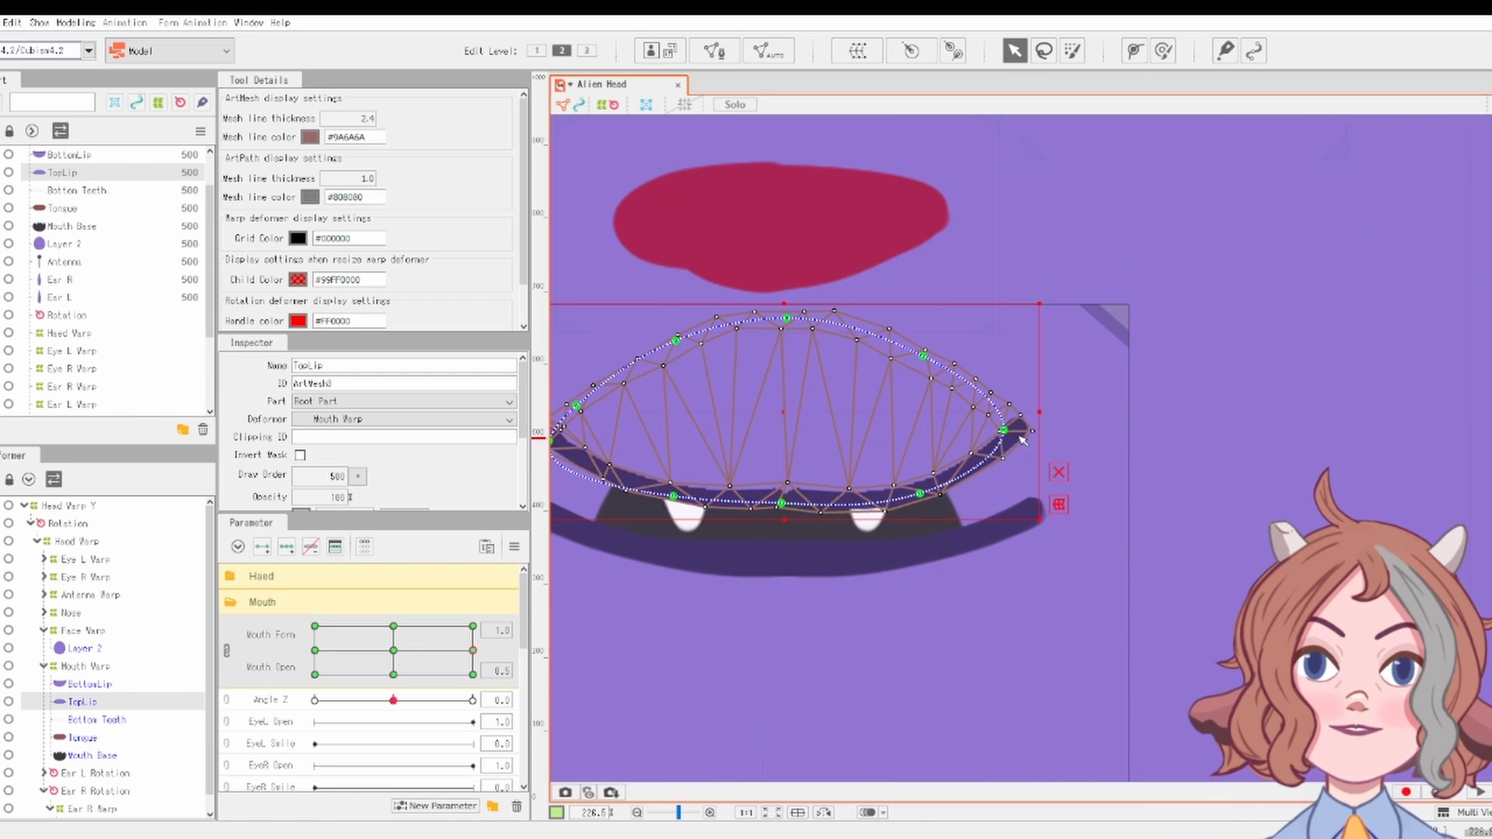
click(1025, 513)
drag(1043, 501, 1023, 434)
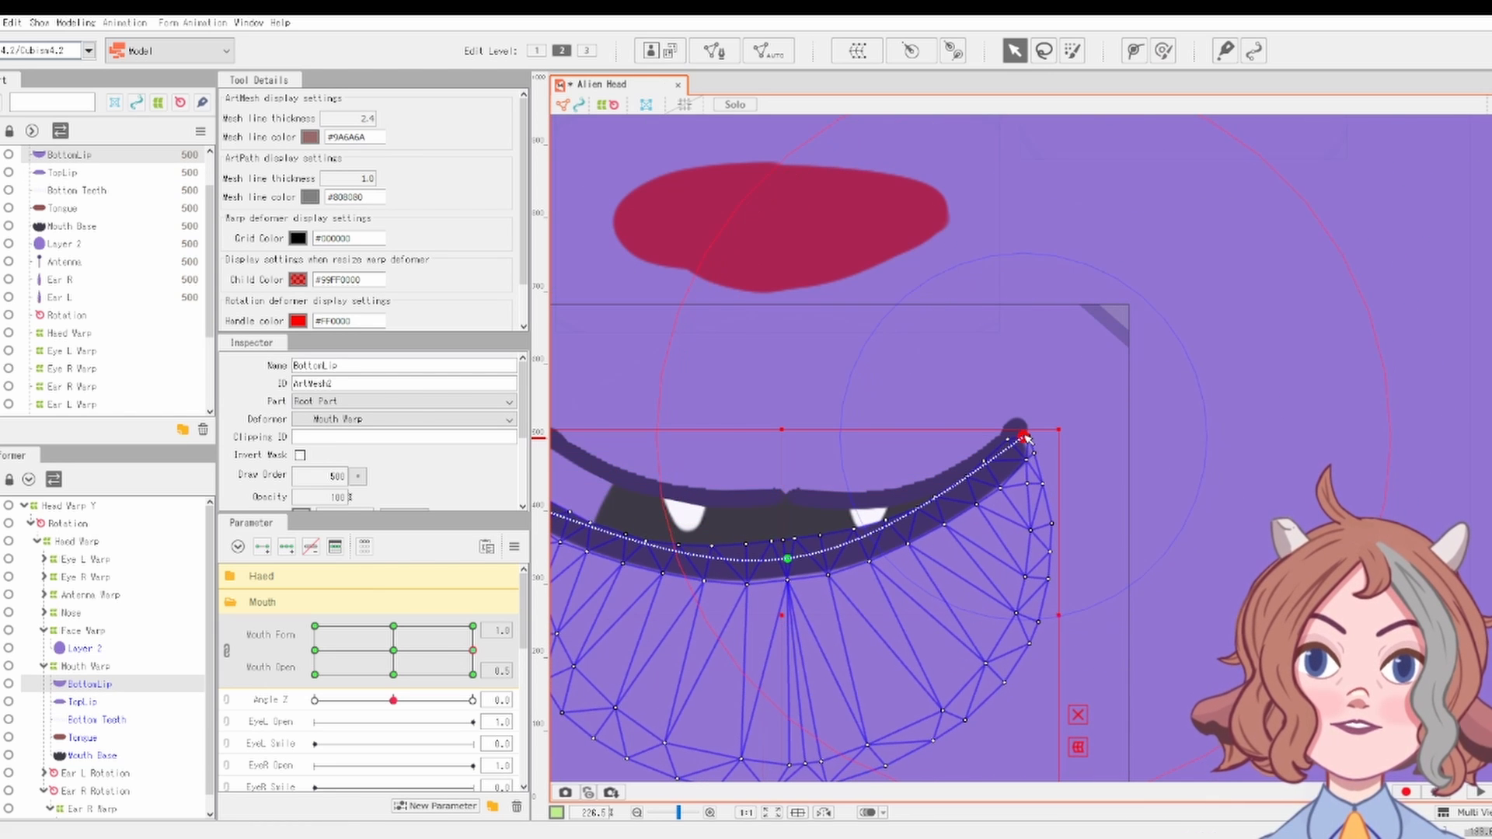
drag(818, 464, 1008, 454)
drag(736, 503, 743, 439)
Step: Raise the centre and side points of TopLip's lower edge slightly in the half-open smile
click(945, 488)
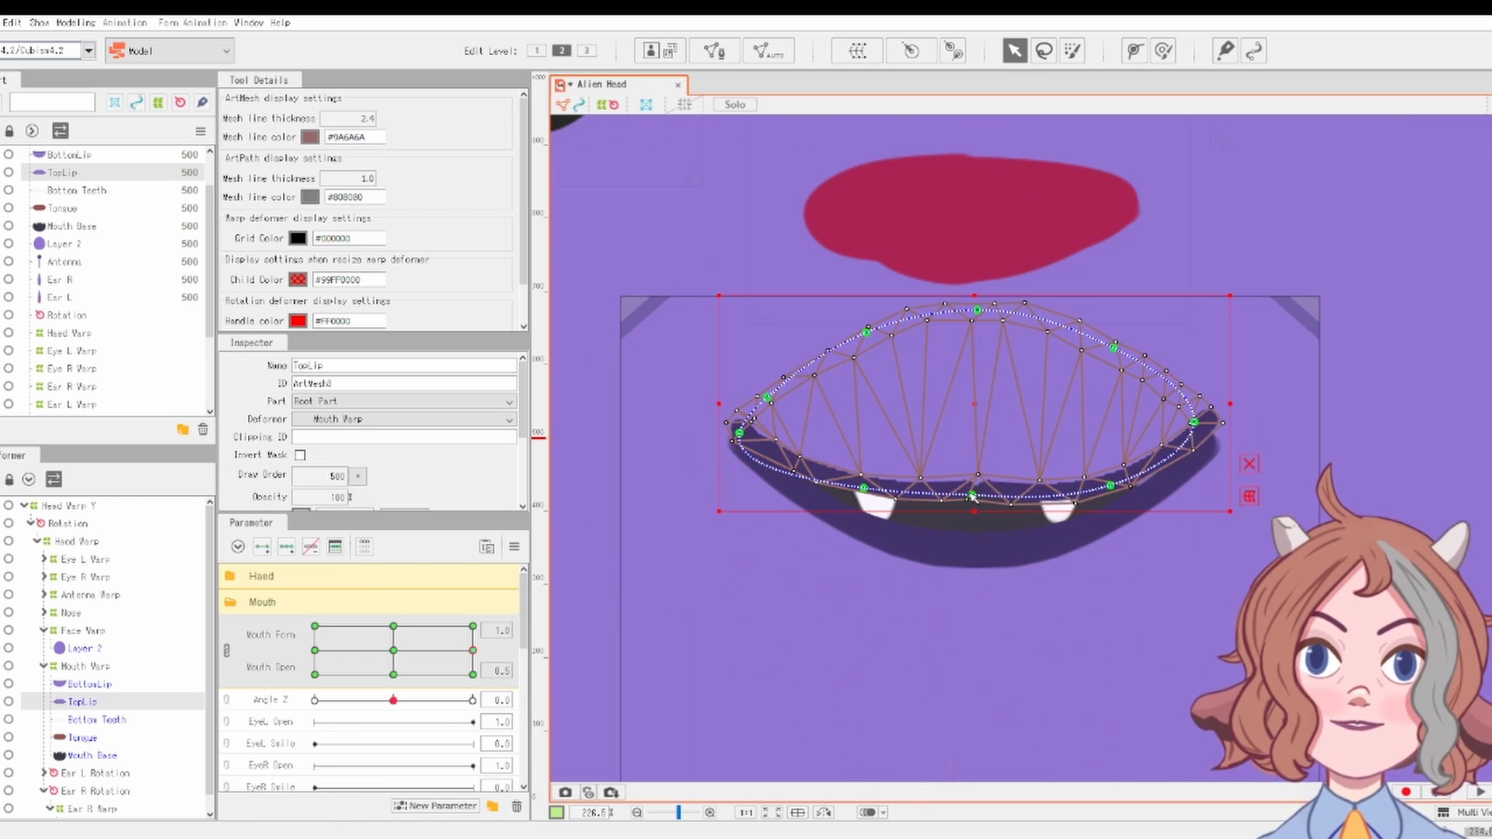
drag(864, 486, 864, 474)
drag(1111, 488, 1110, 473)
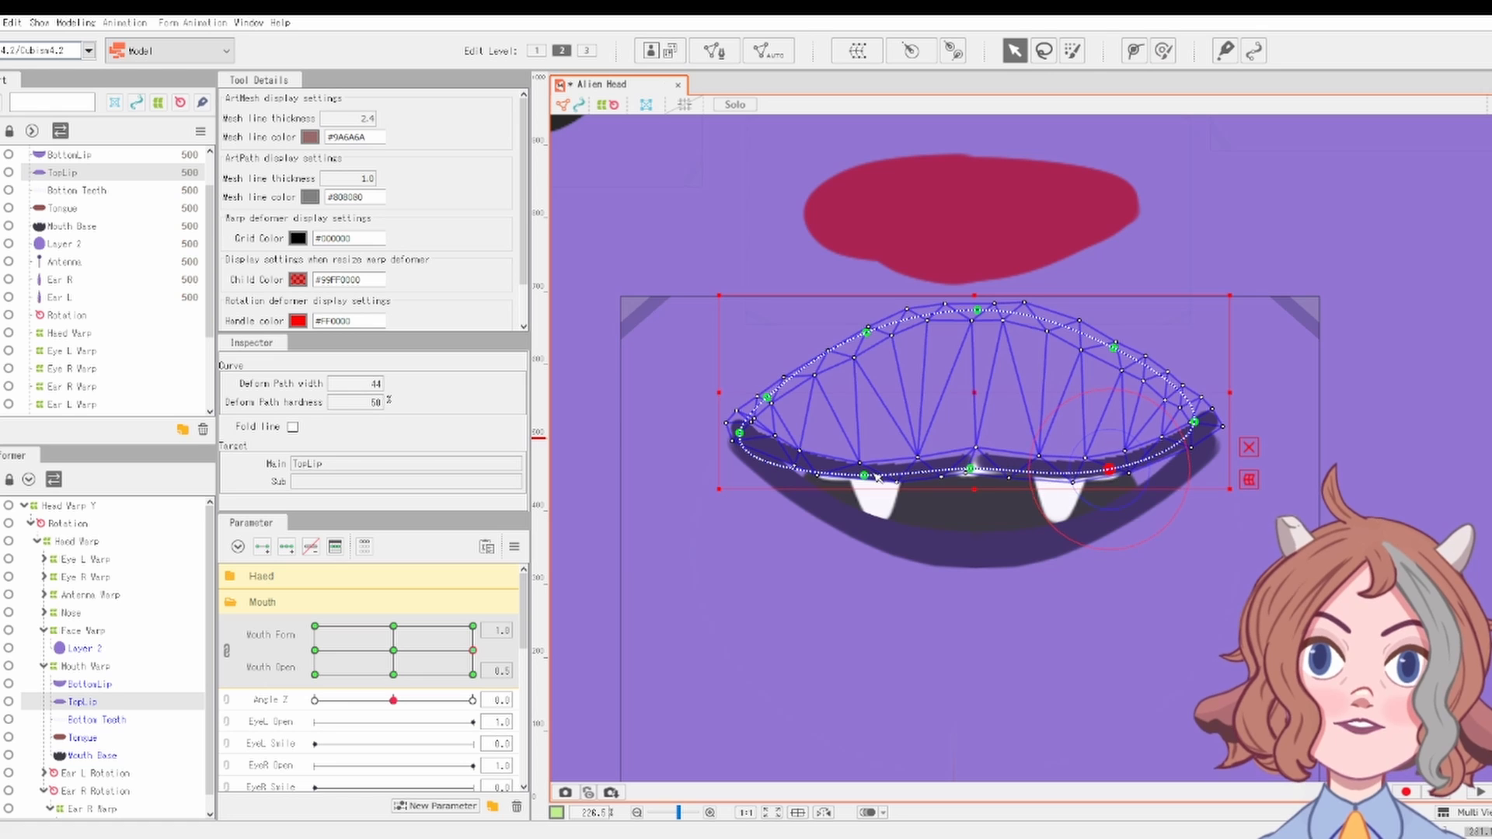
drag(868, 475, 869, 463)
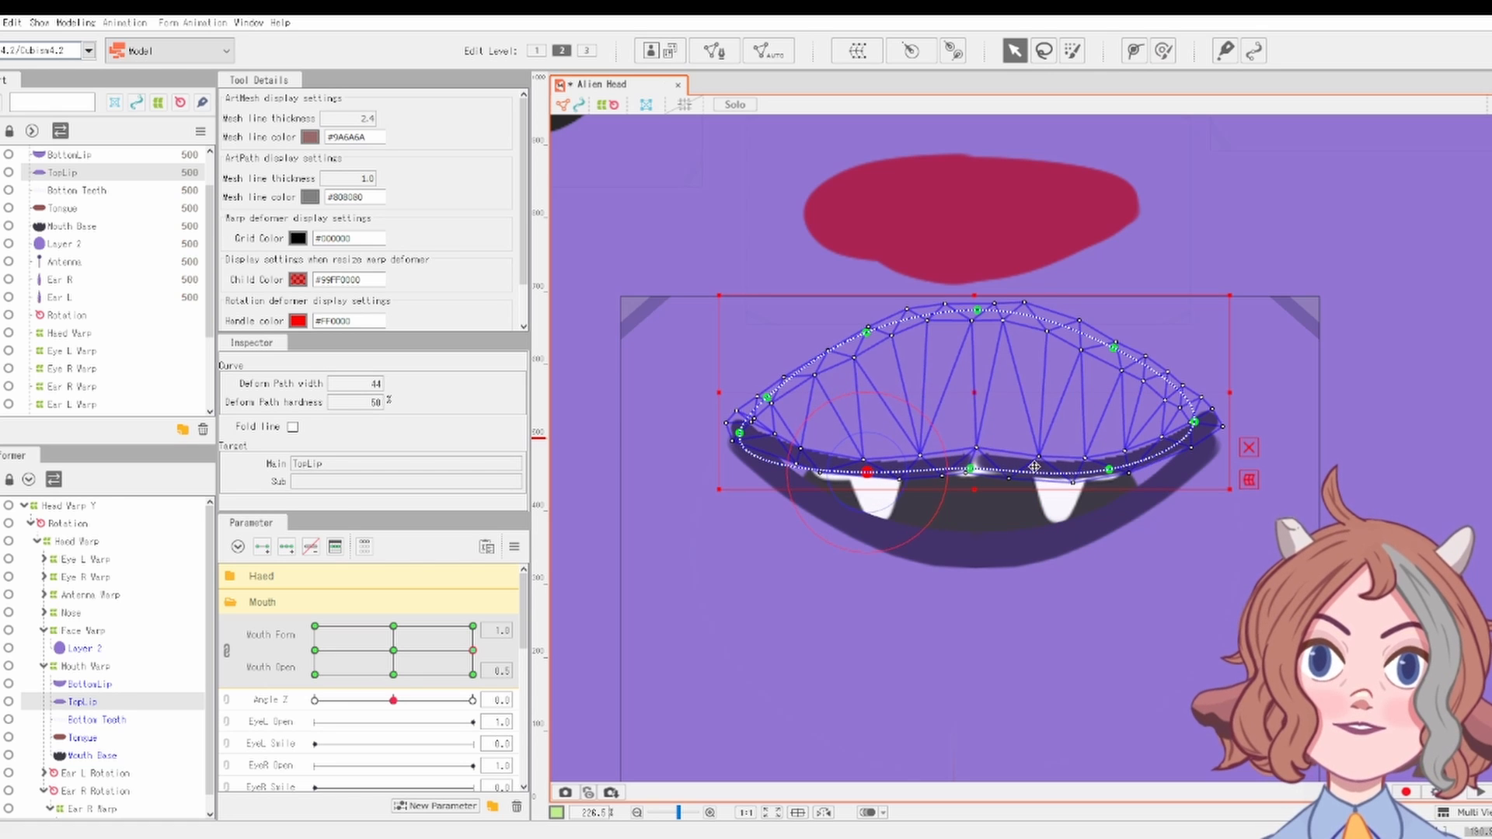
Step: Nudge both of BottomLip's corner points further up to line up with TopLip's corners
click(1211, 439)
drag(1214, 429, 1204, 417)
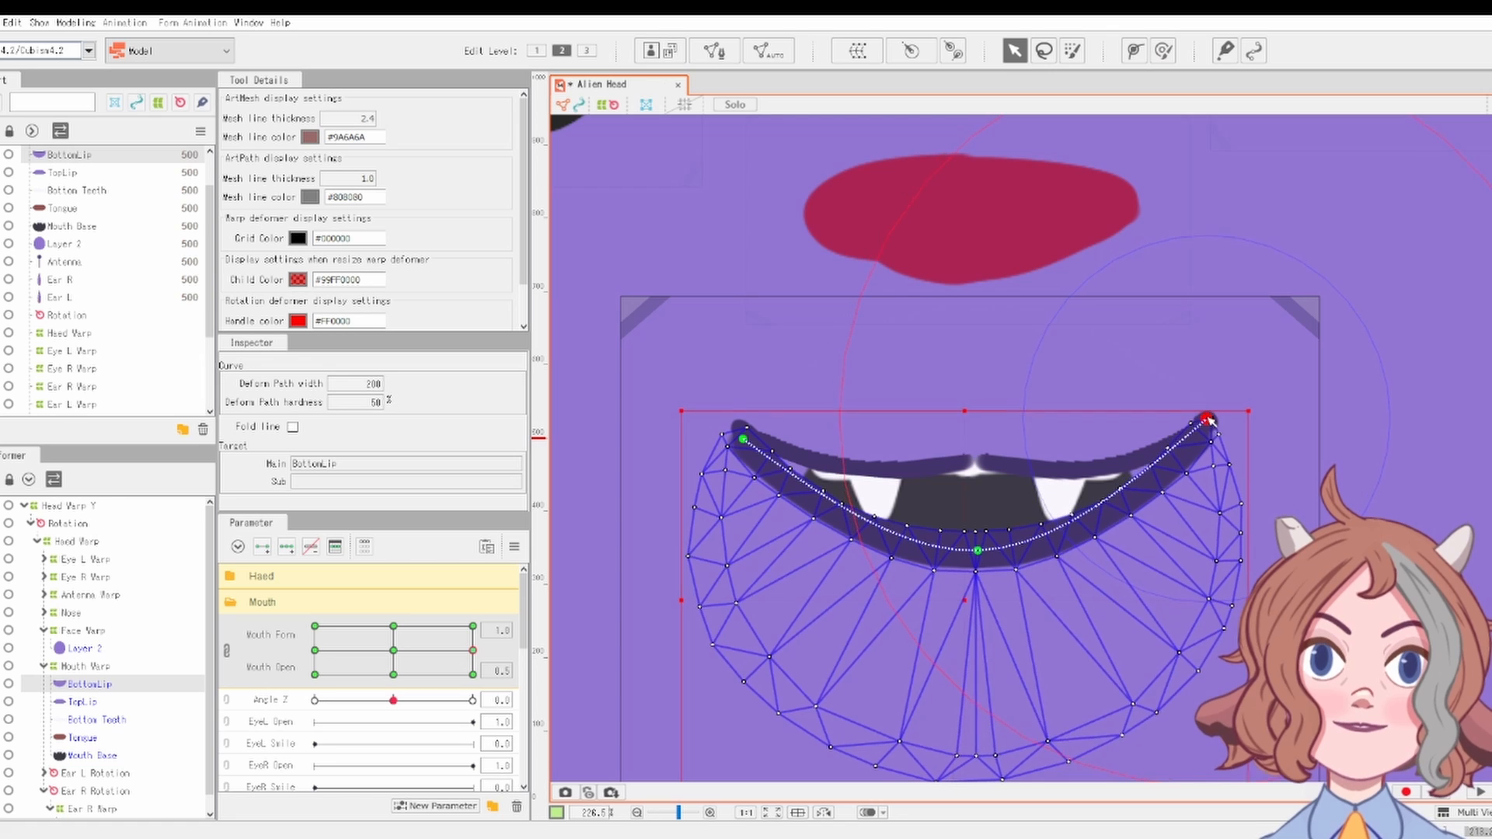
scroll(1140, 491, up, 2)
drag(578, 416, 586, 402)
Step: Add two deform path points to BottomLip, one on each side between the centre and the corner
click(1133, 51)
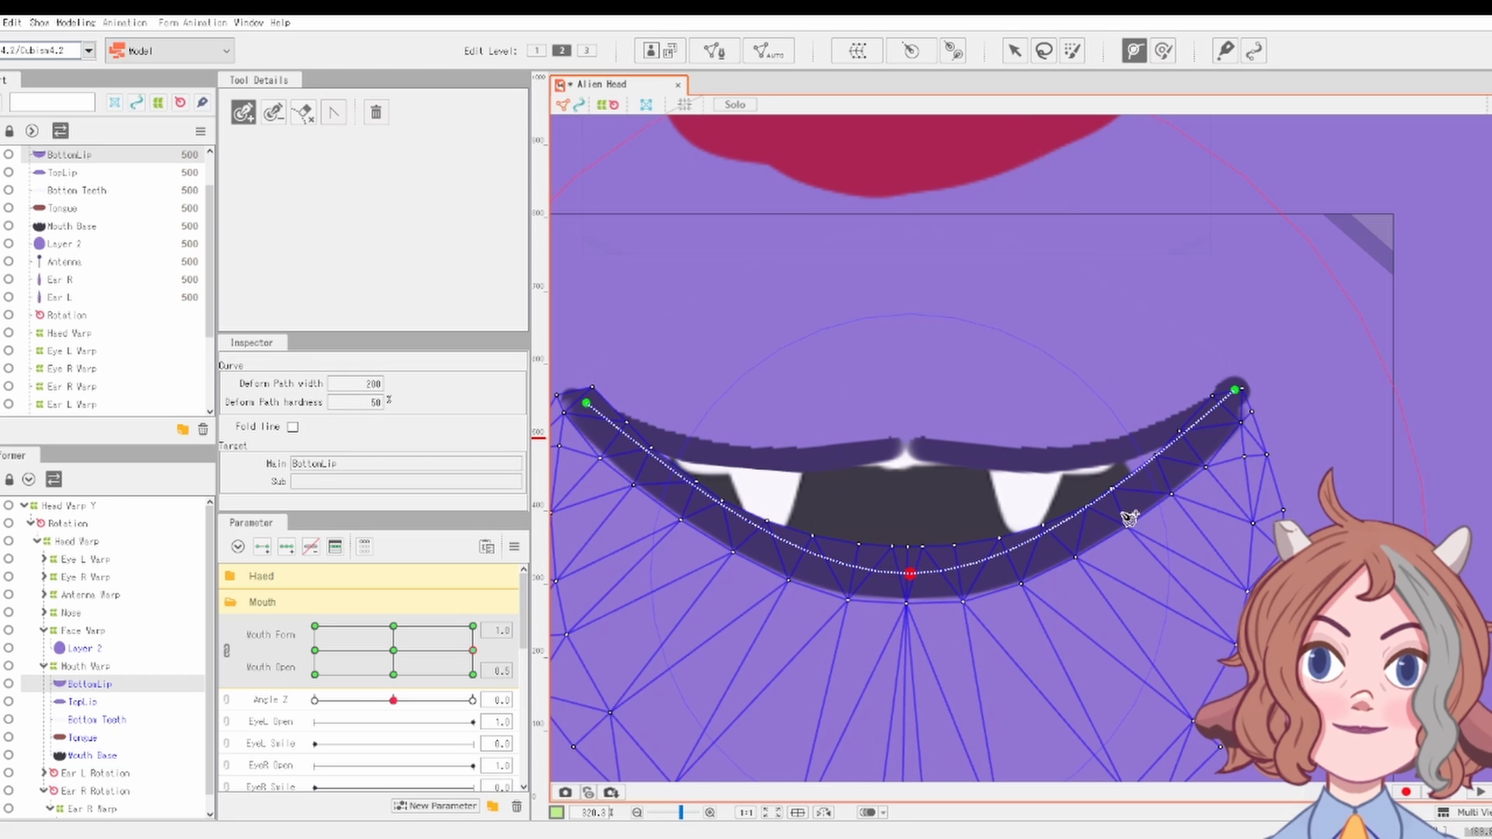
click(1131, 478)
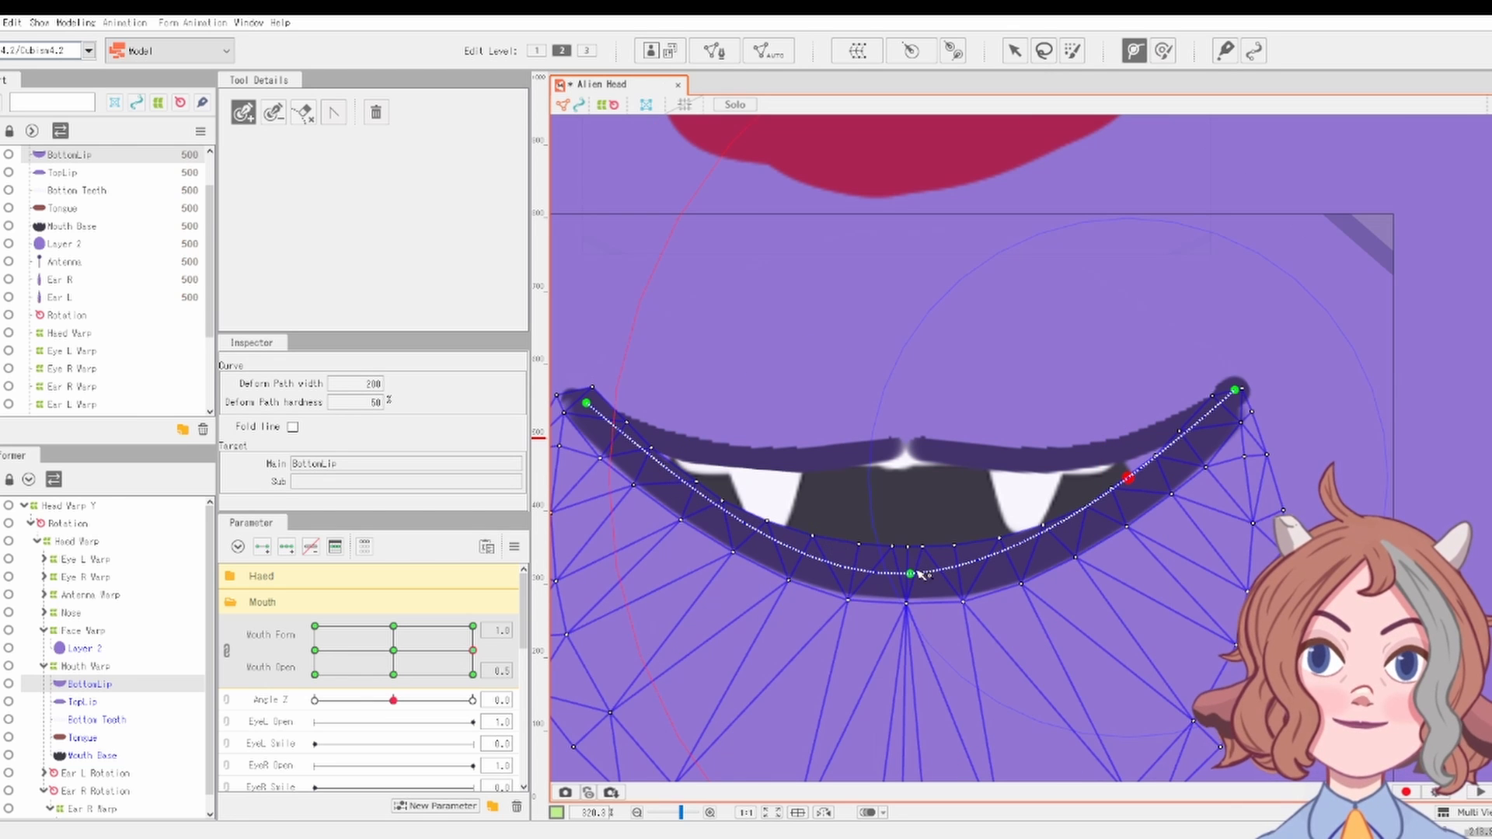
click(677, 478)
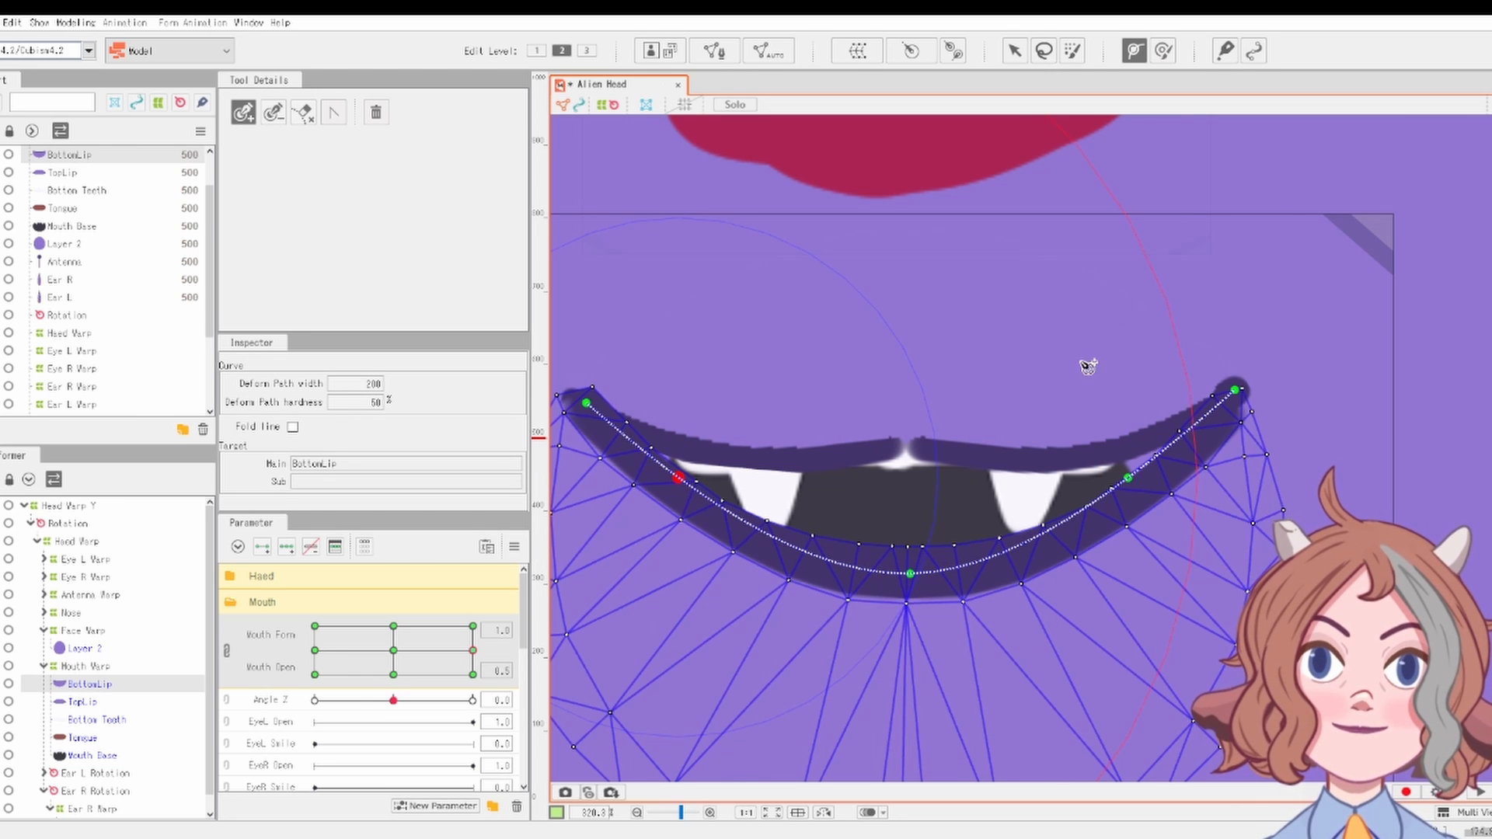
Step: With the Arrow tool, nudge BottomLip's two new path points slightly up toward TopLip, and deselect it
click(1014, 50)
drag(1128, 478, 1125, 469)
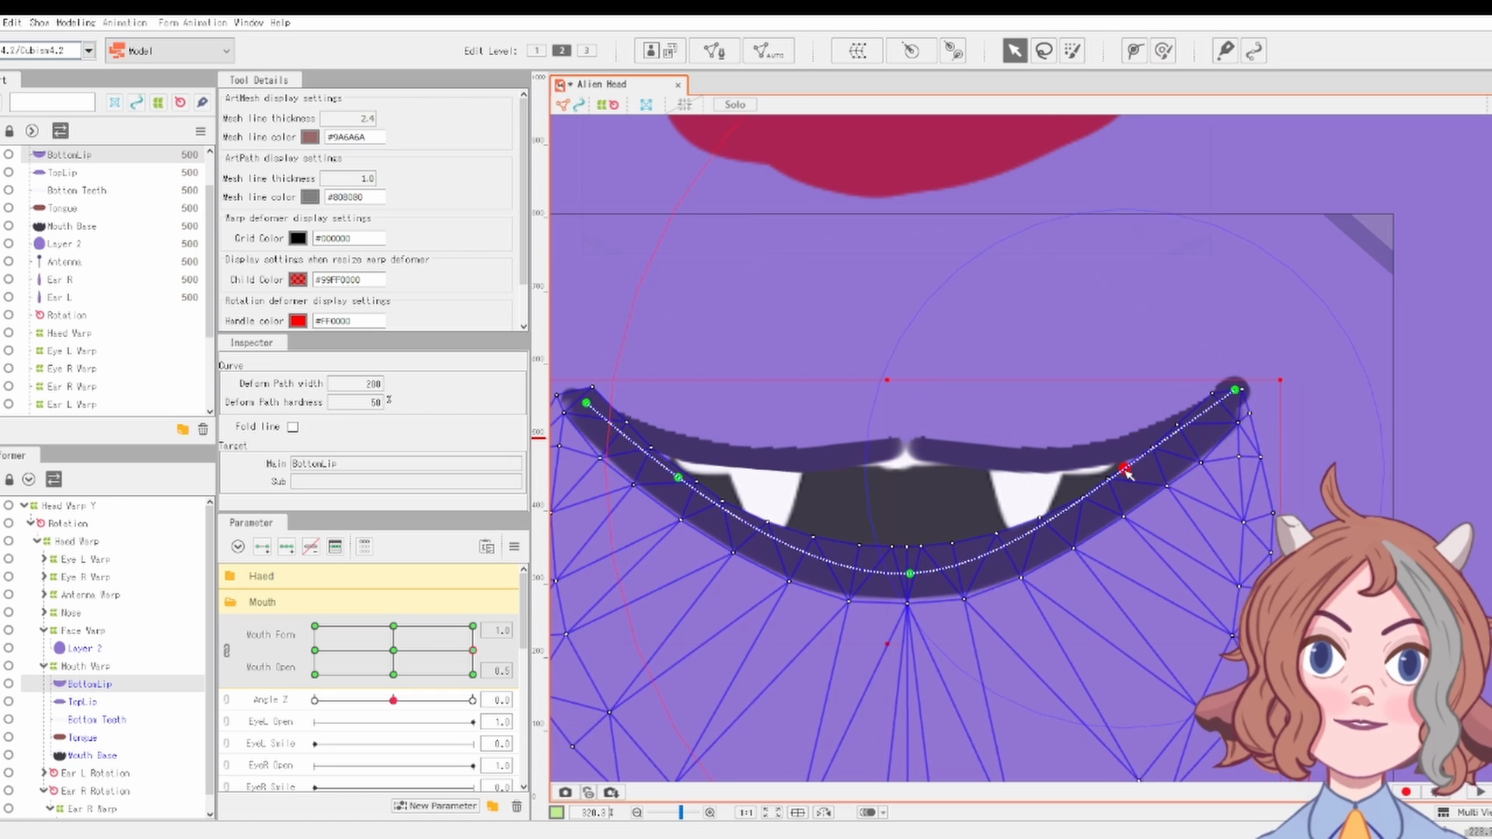
drag(931, 290, 1033, 289)
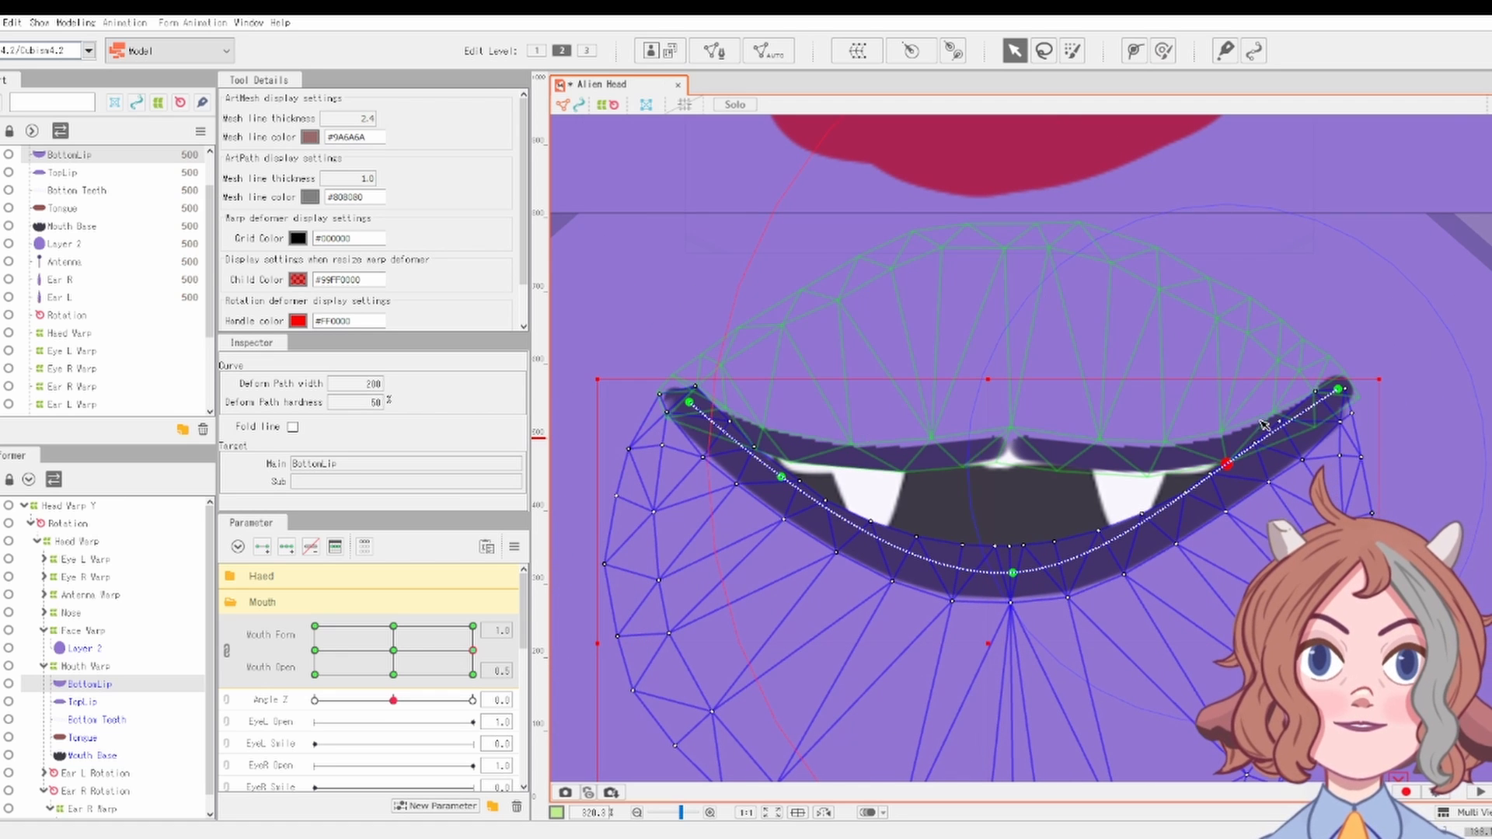
drag(782, 476, 777, 470)
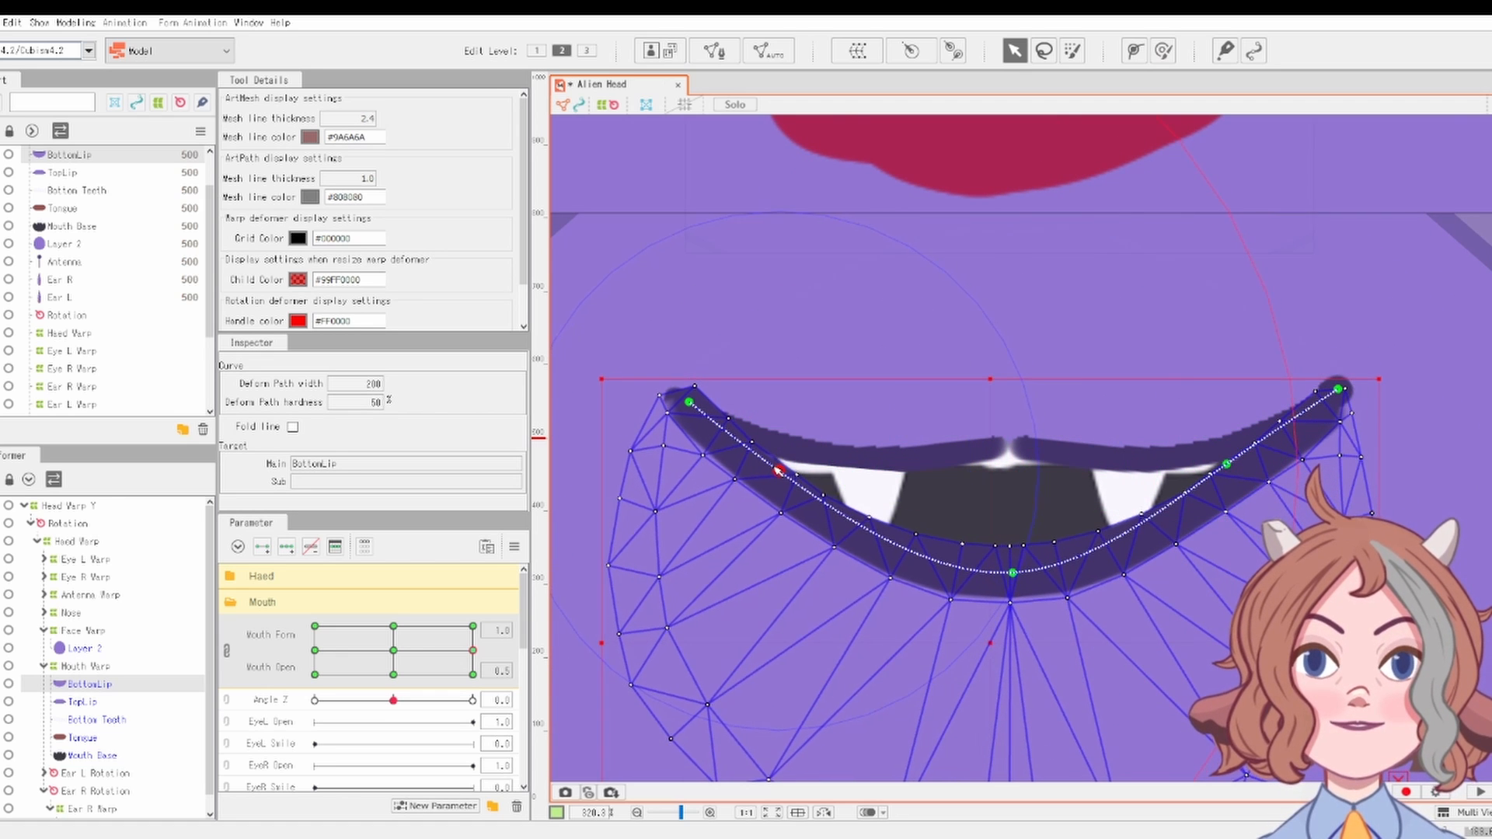
scroll(893, 543, down, 5)
click(1020, 742)
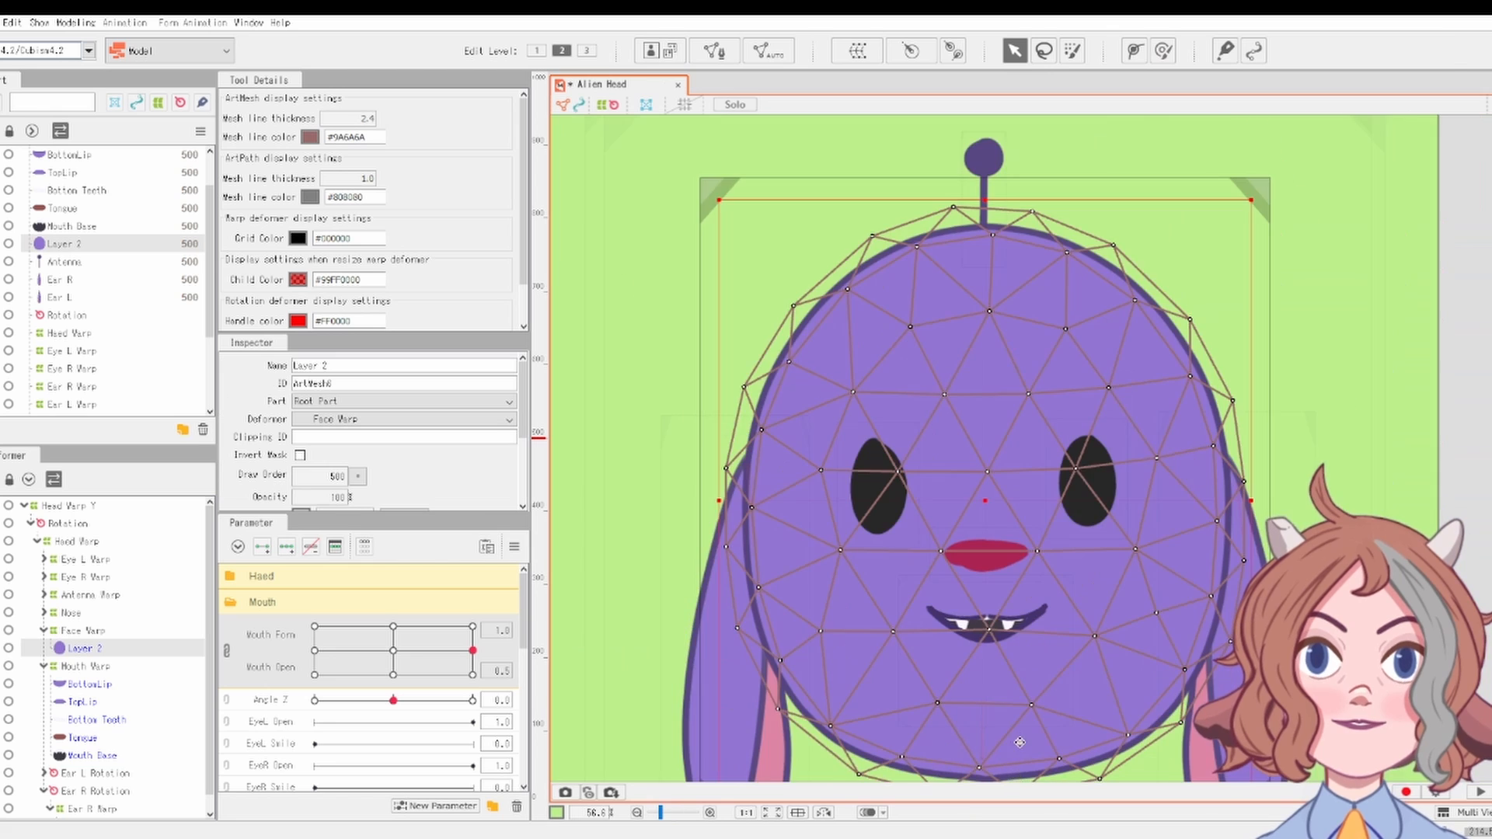
Step: Raise TopLip's lower-edge path points on both sides and at the centre a little more in the half-open smile
scroll(1002, 613, up, 5)
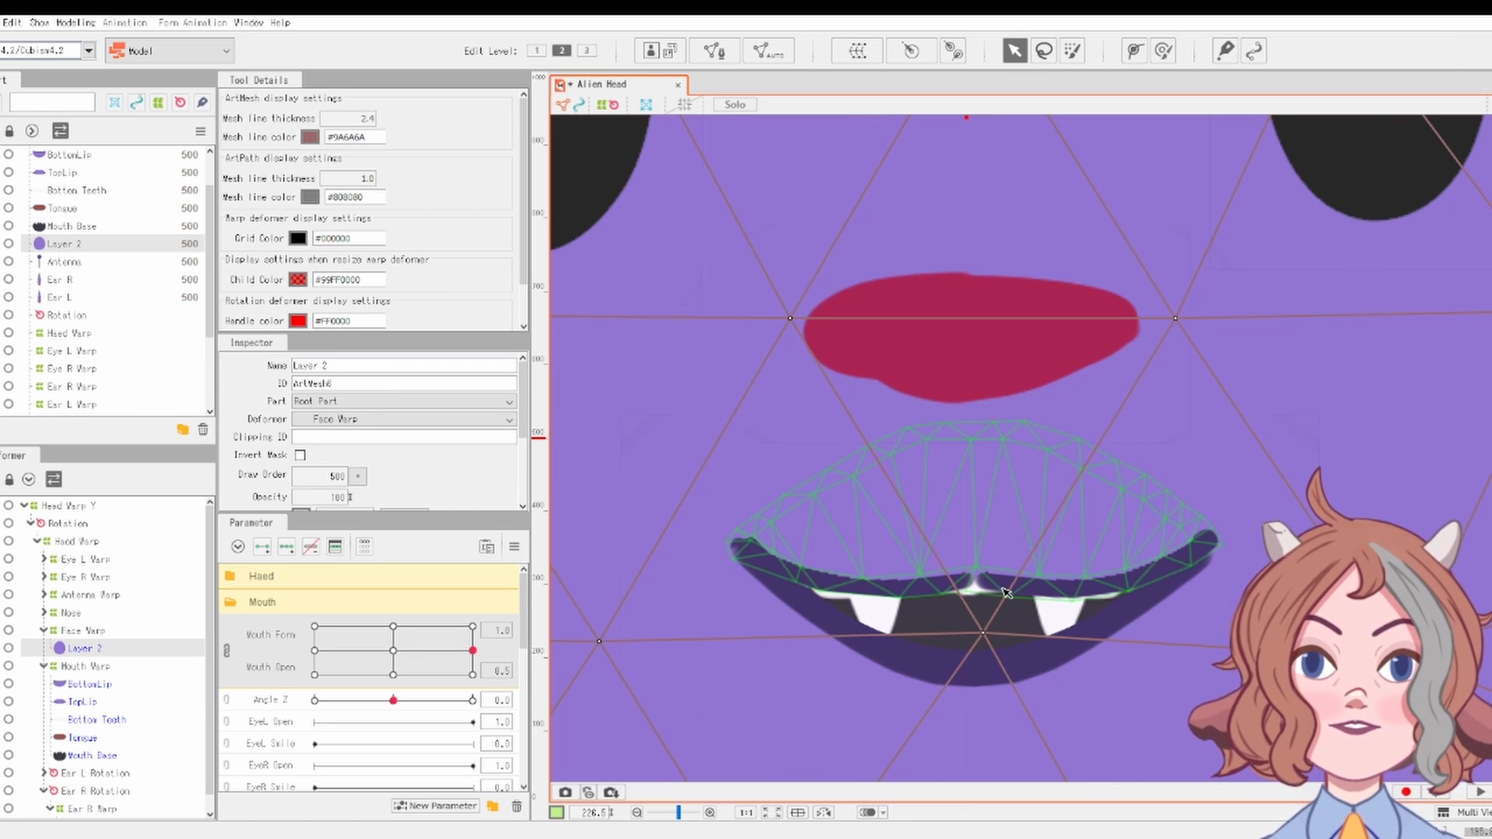
click(1005, 593)
drag(1108, 589, 1103, 575)
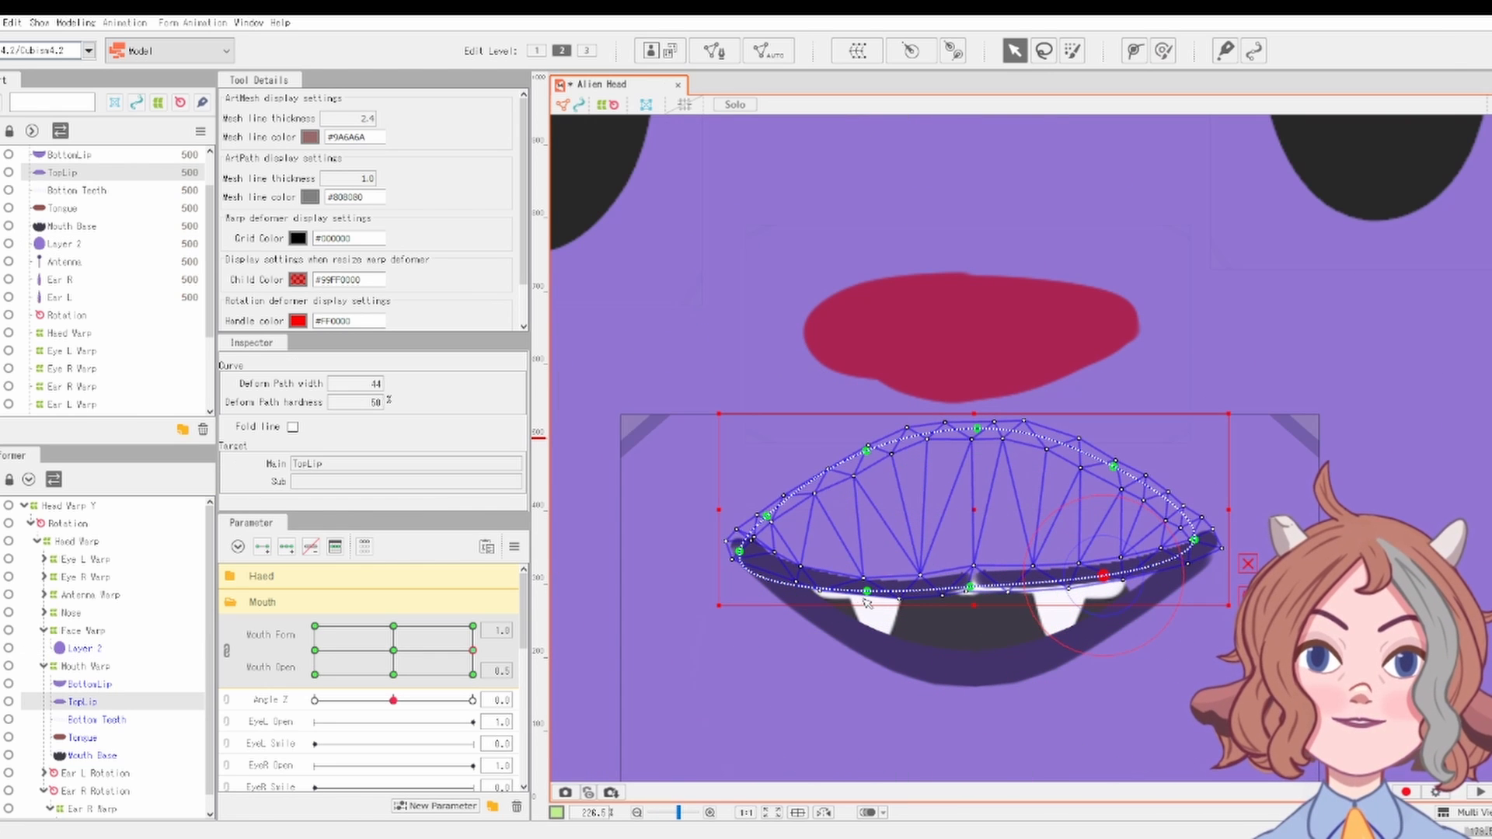
drag(867, 592, 865, 583)
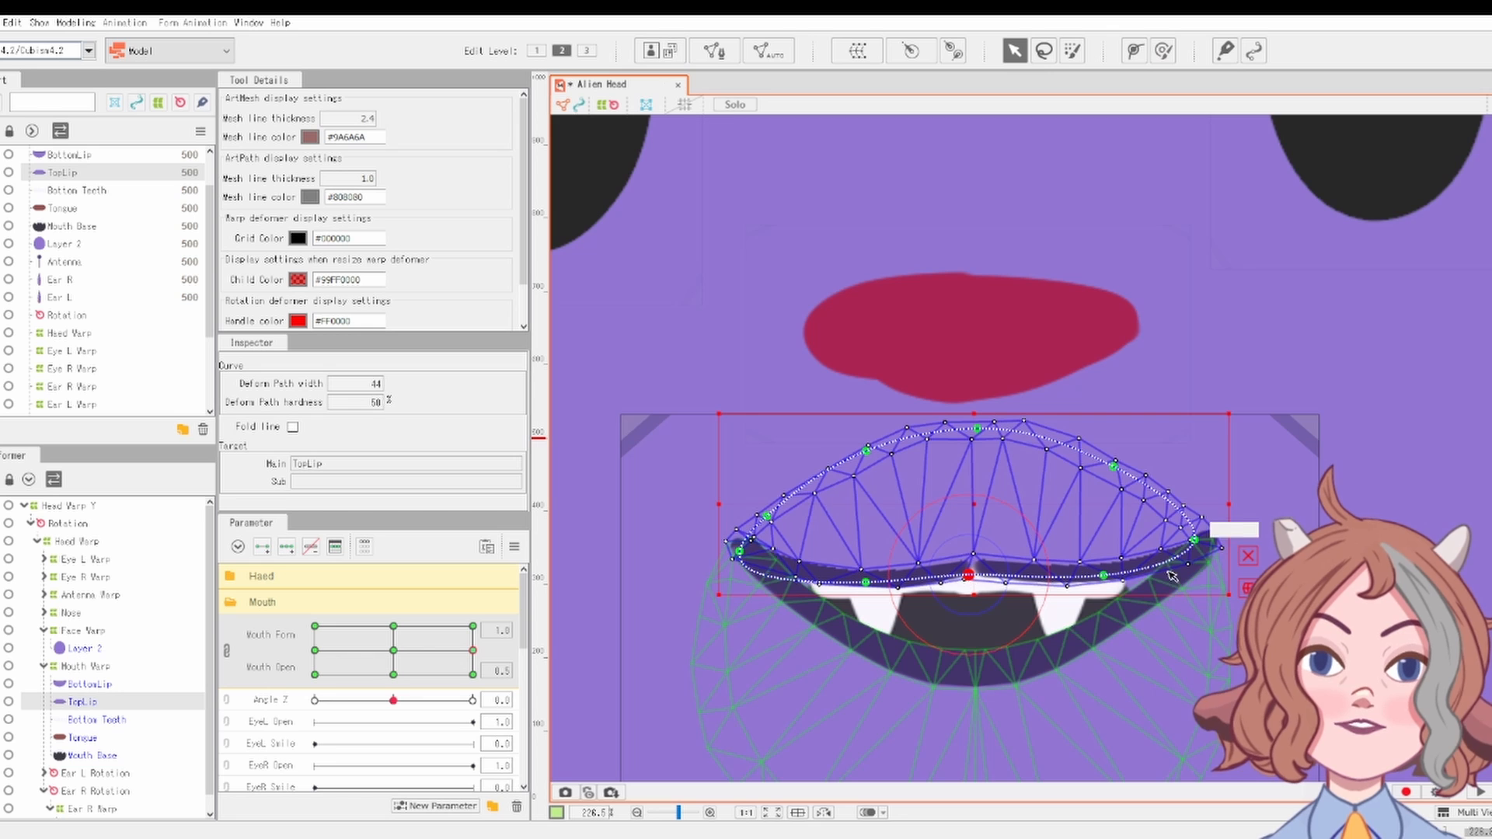
Step: Raise BottomLip's two intermediate path points to close the gaps under TopLip's corners in the half-open smile
click(1138, 604)
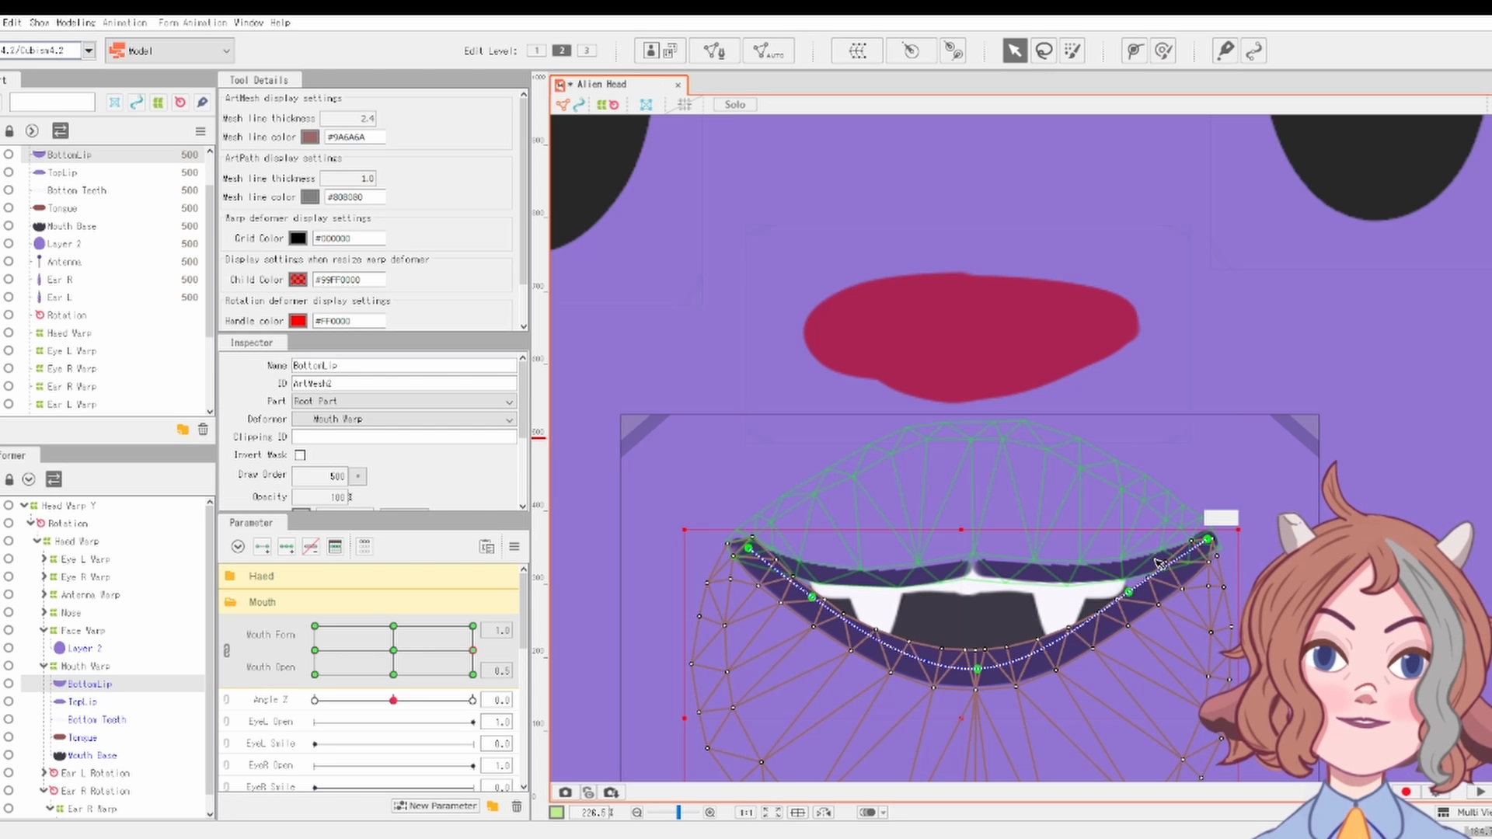
drag(1128, 592, 1129, 578)
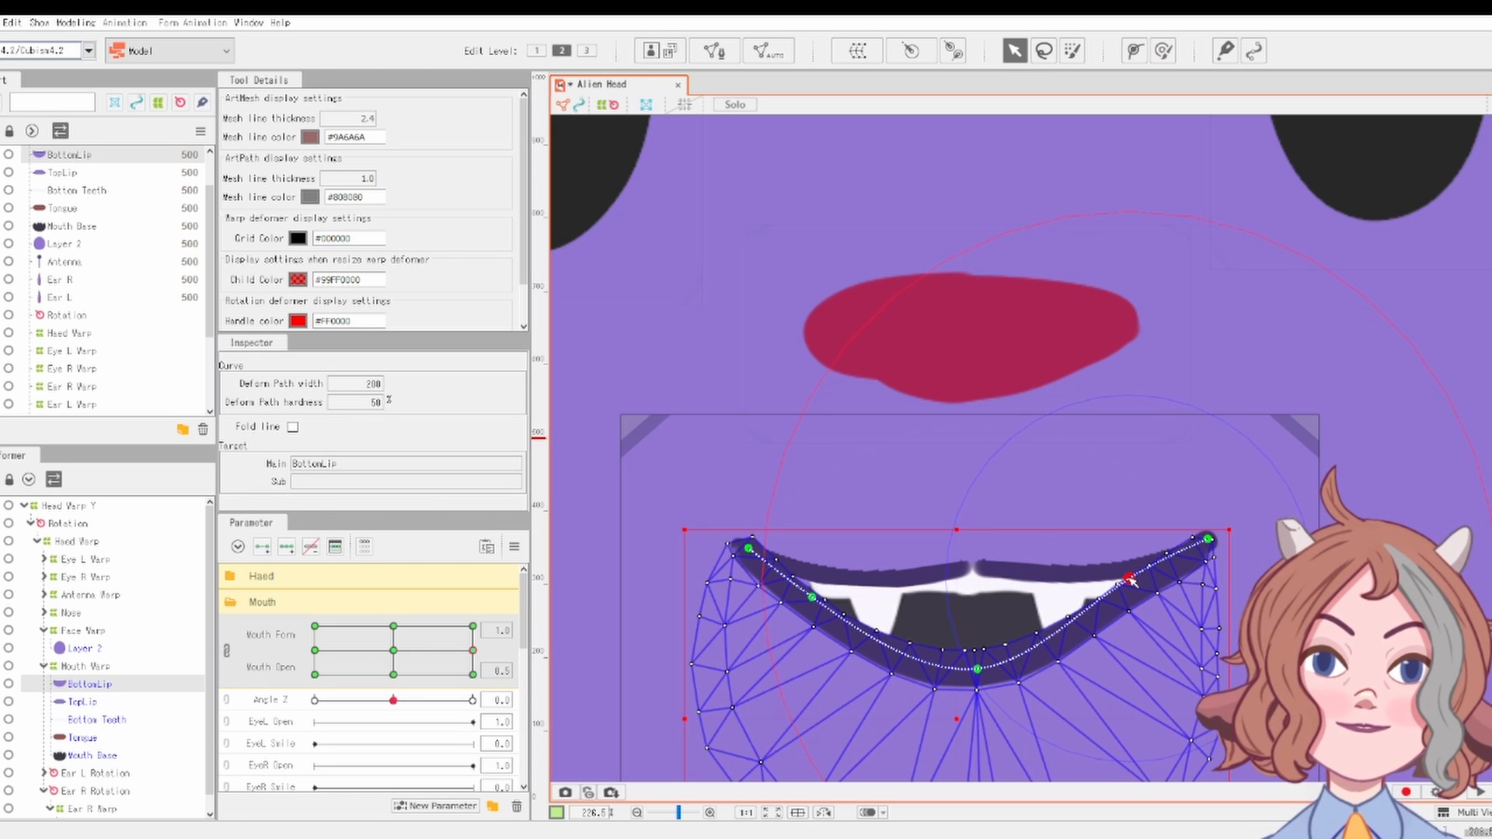
drag(806, 589, 808, 582)
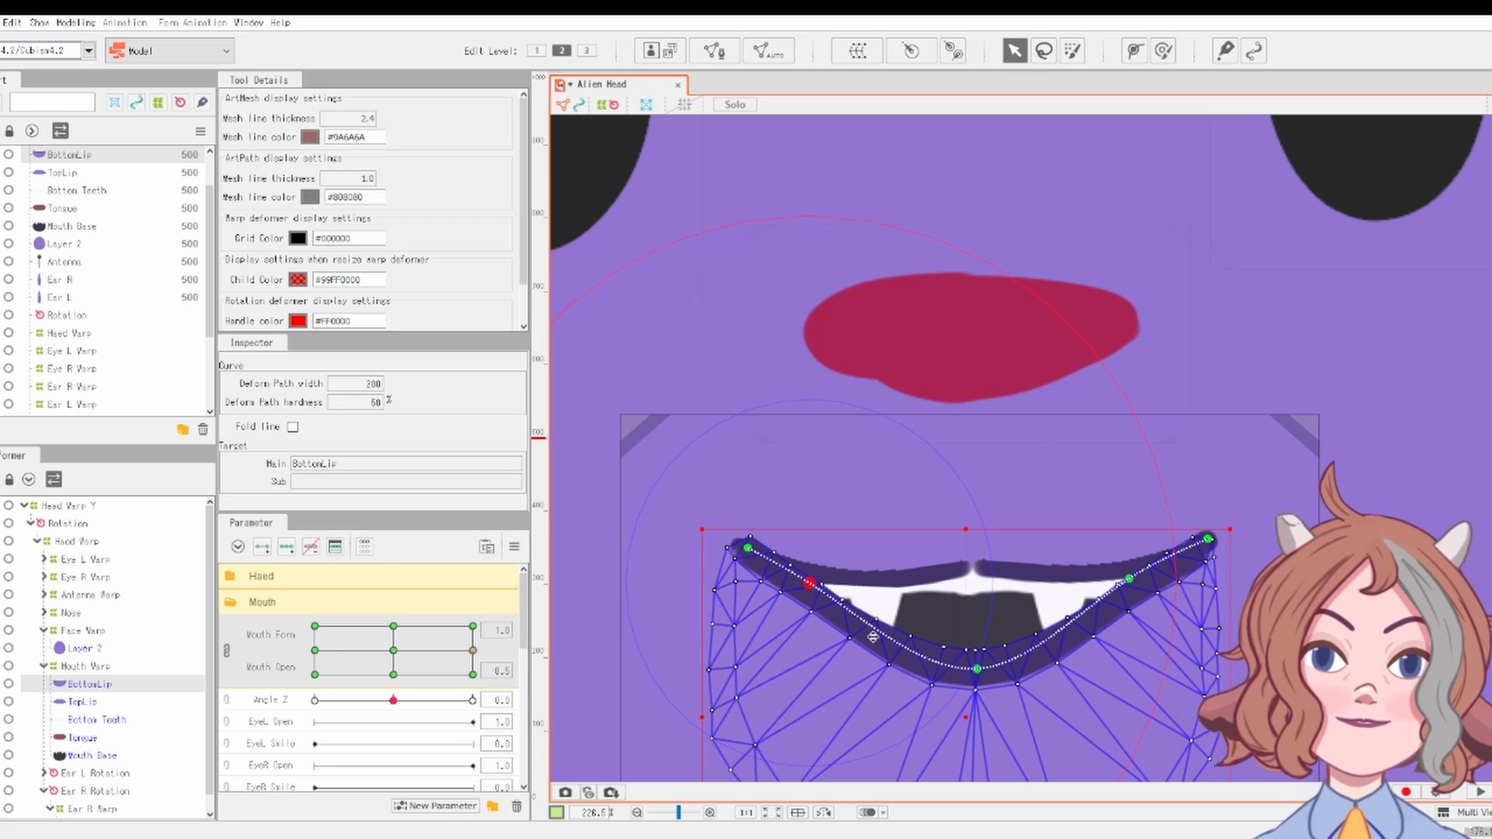
click(977, 669)
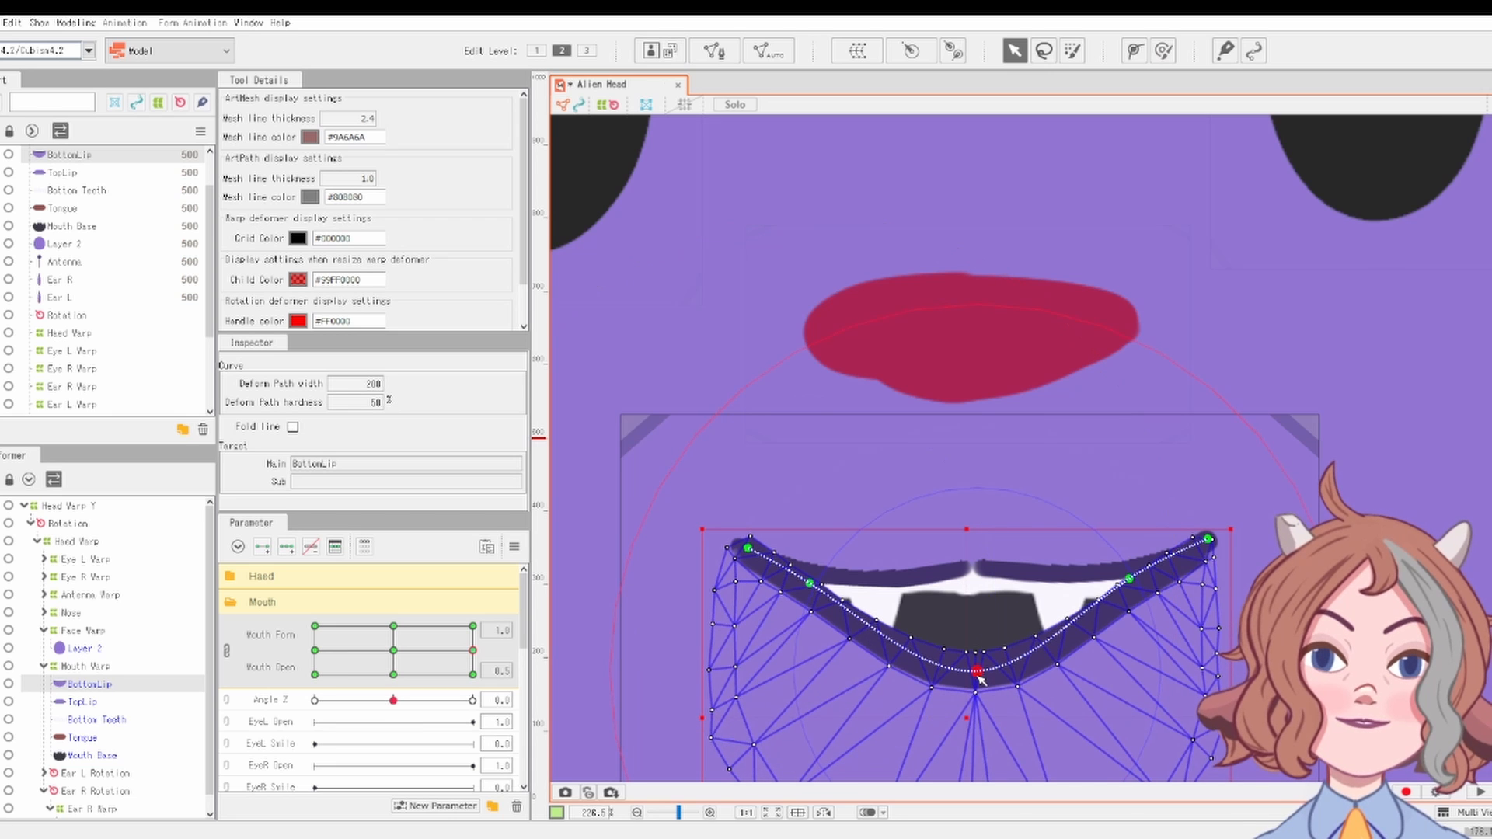
Step: Select Bottom Teeth and move it up so the lower teeth show inside the half-open smile
click(111, 720)
scroll(1139, 590, down, 2)
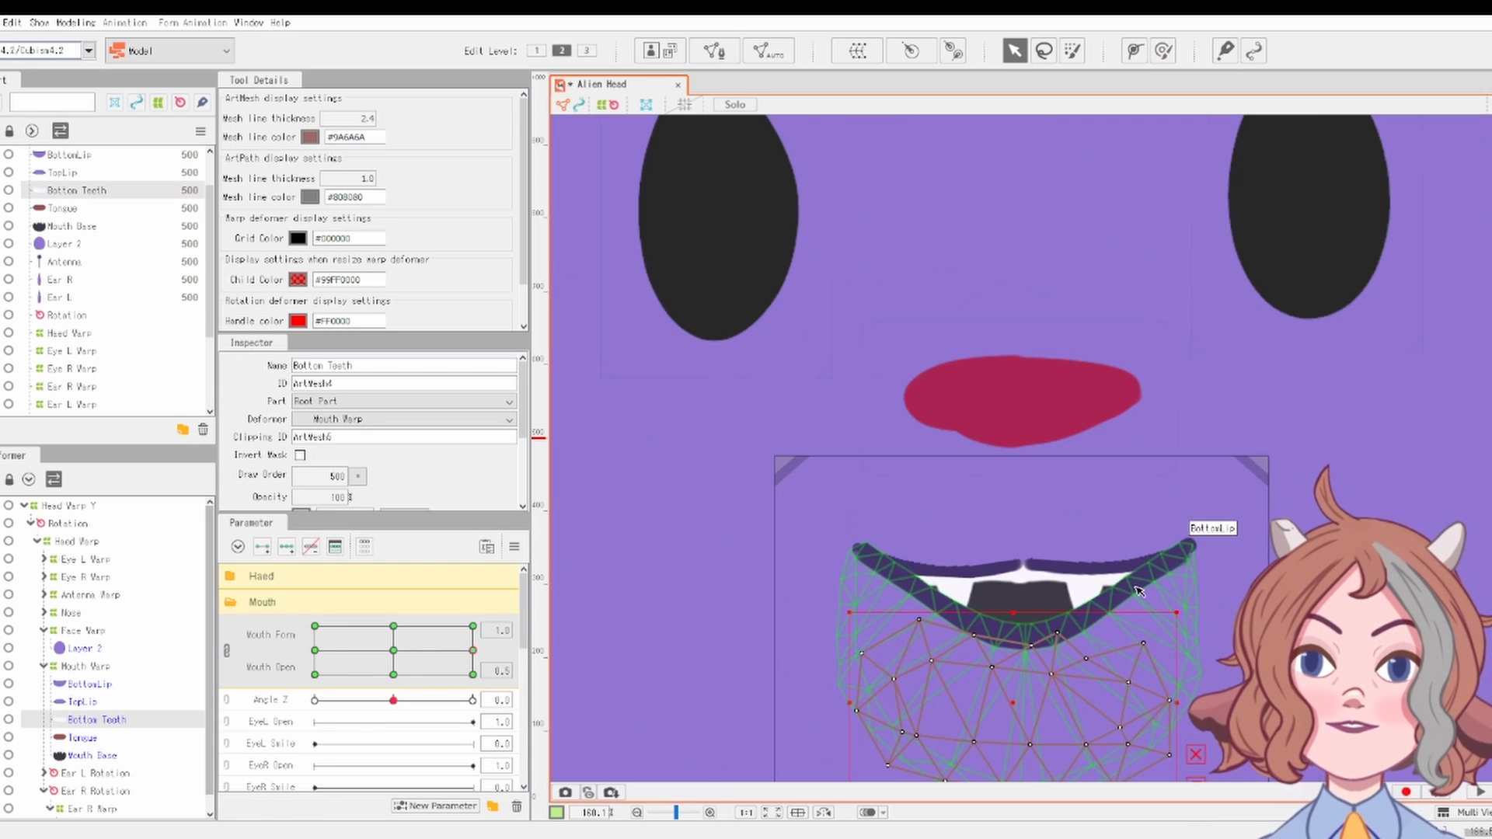
drag(1027, 732, 1016, 638)
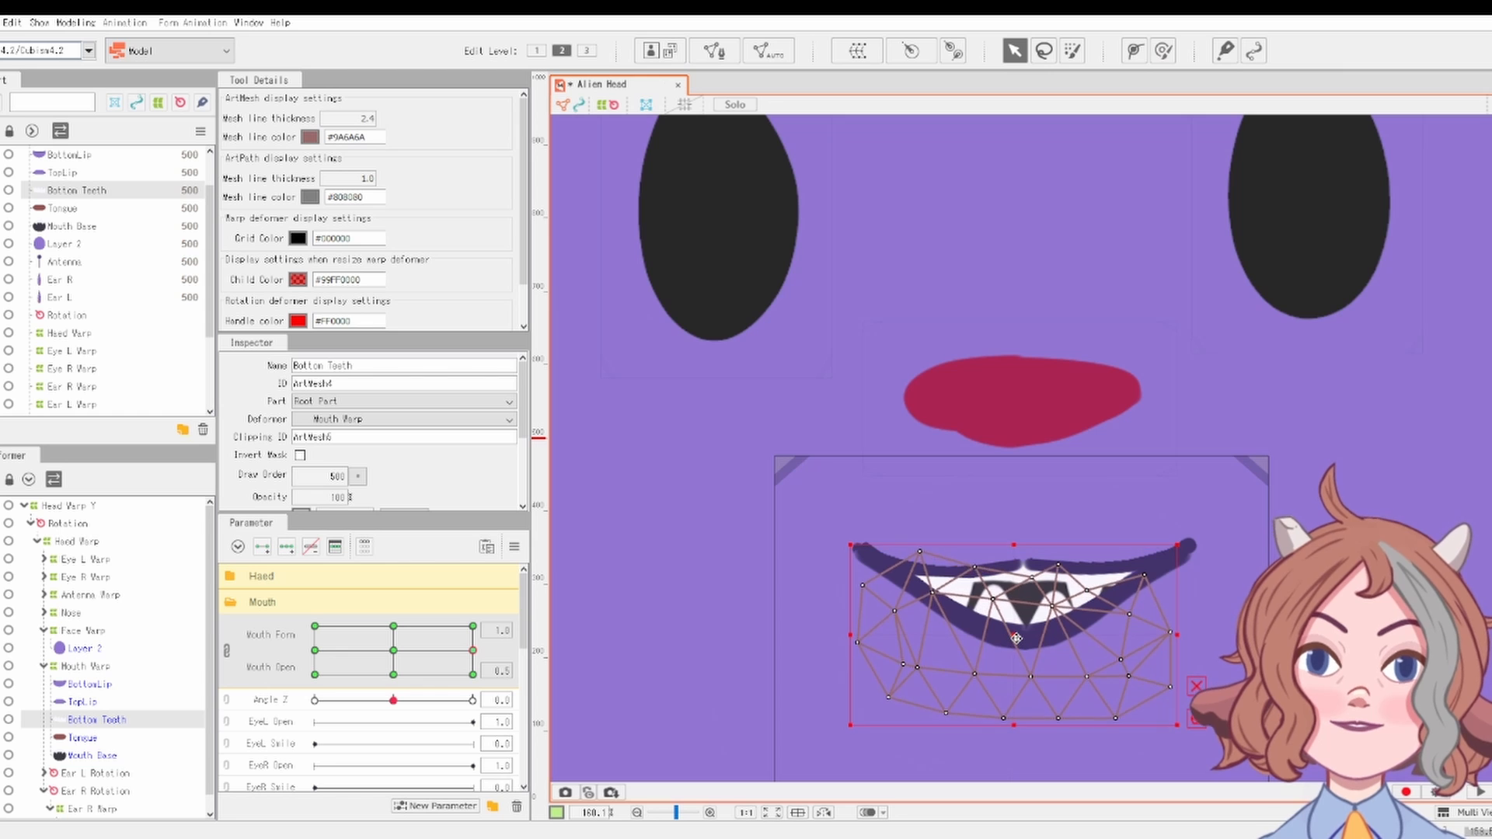
Step: Set Mouth Form and Mouth Open both to 1.0, and move TopLip up with its upper-centre path point slightly lowered
scroll(1016, 638, down, 6)
click(1333, 448)
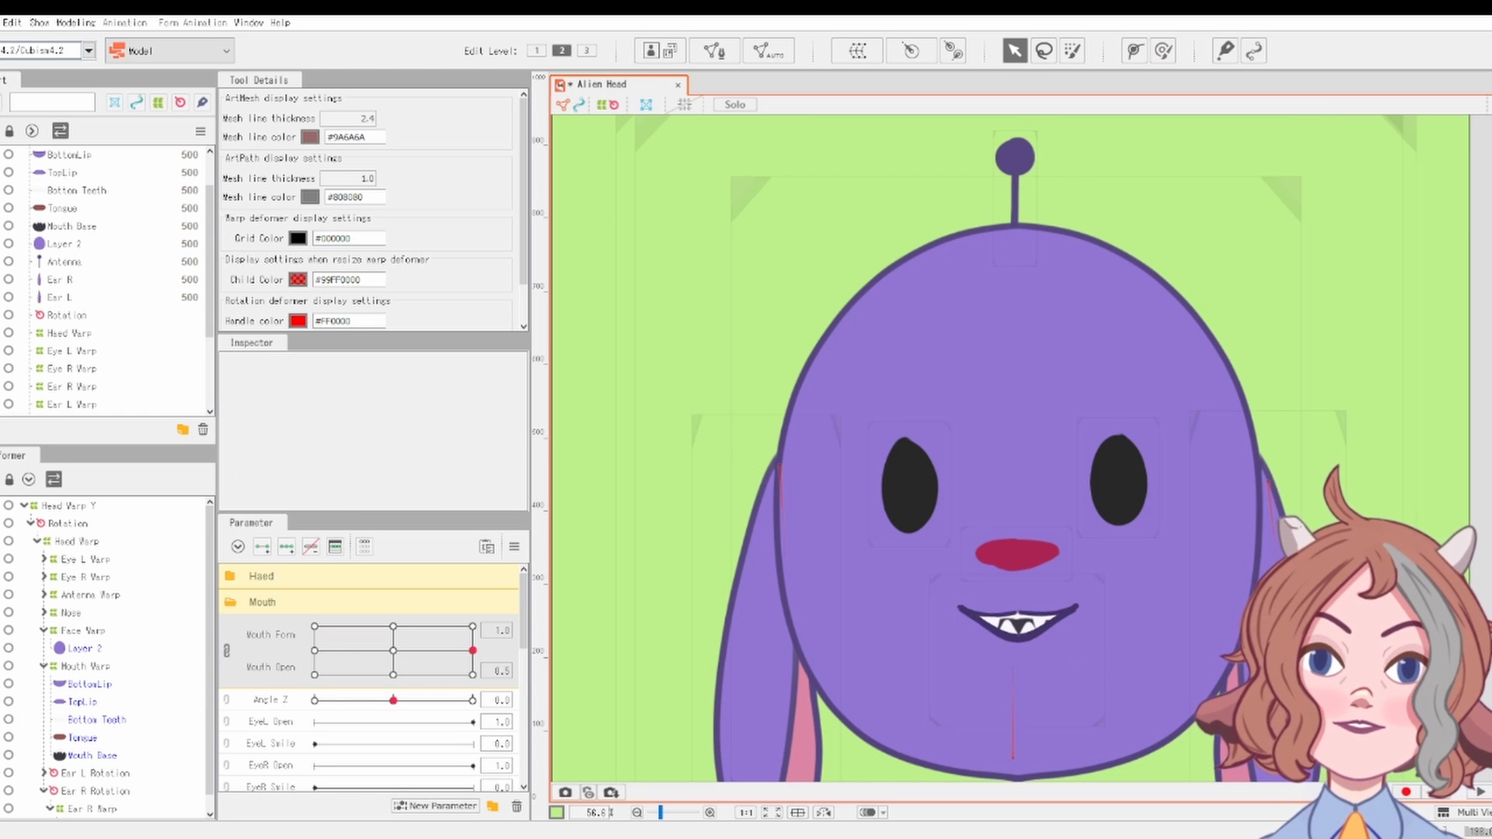
drag(1333, 449, 1330, 439)
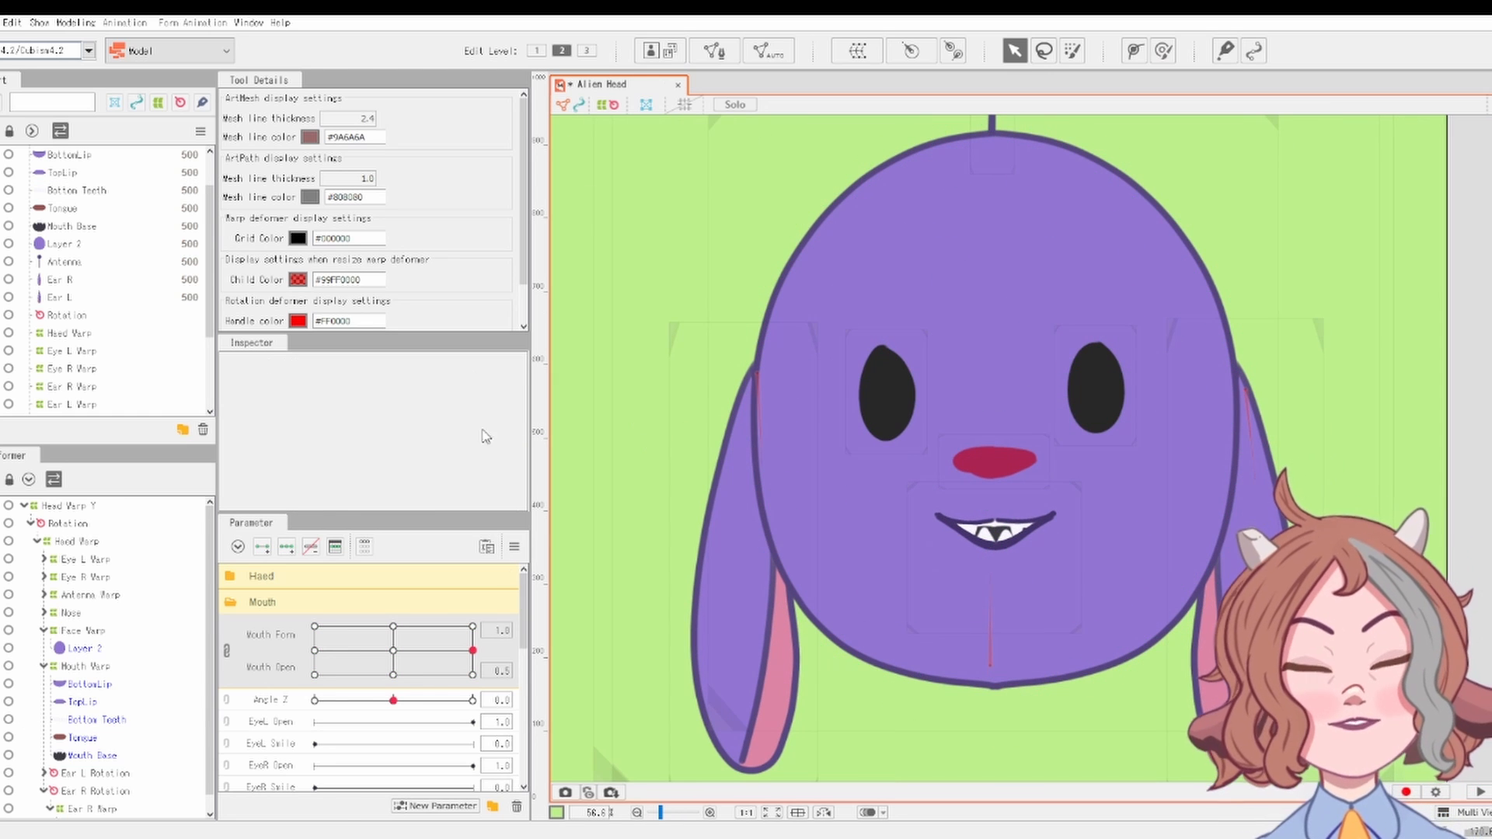
drag(470, 657, 472, 626)
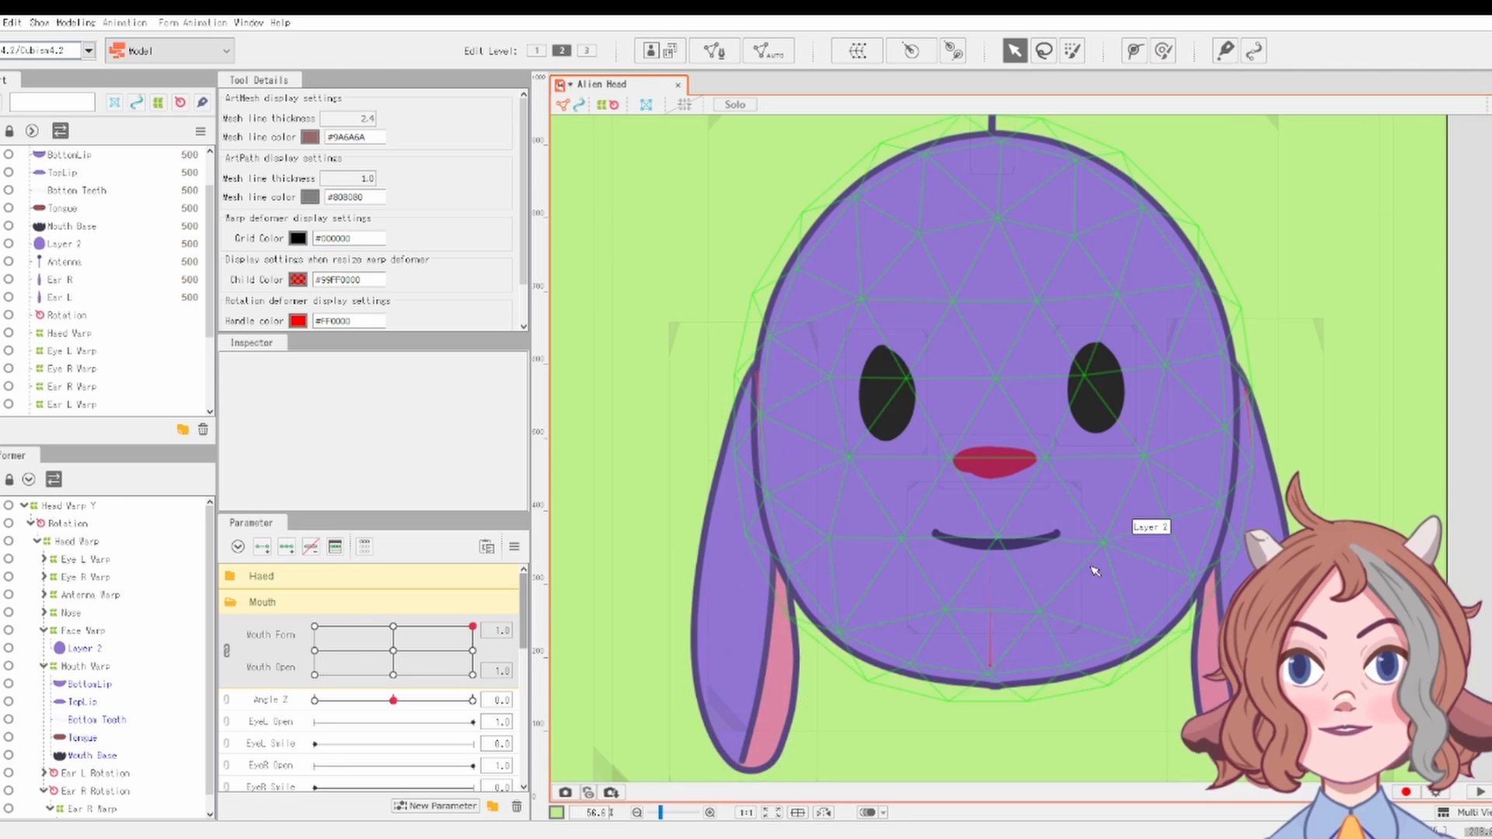
scroll(1084, 566, up, 6)
click(920, 465)
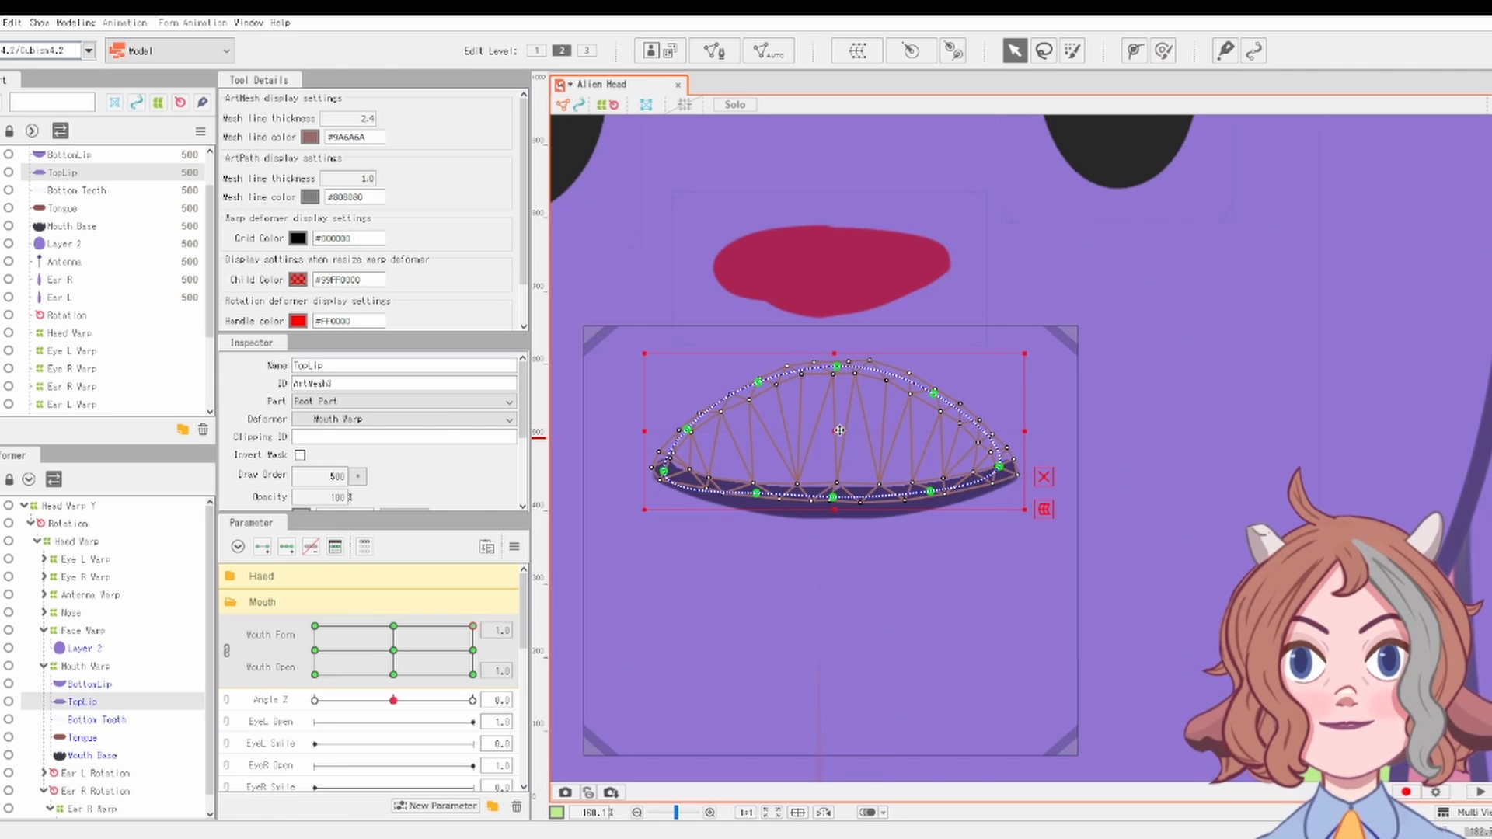
drag(839, 430, 836, 387)
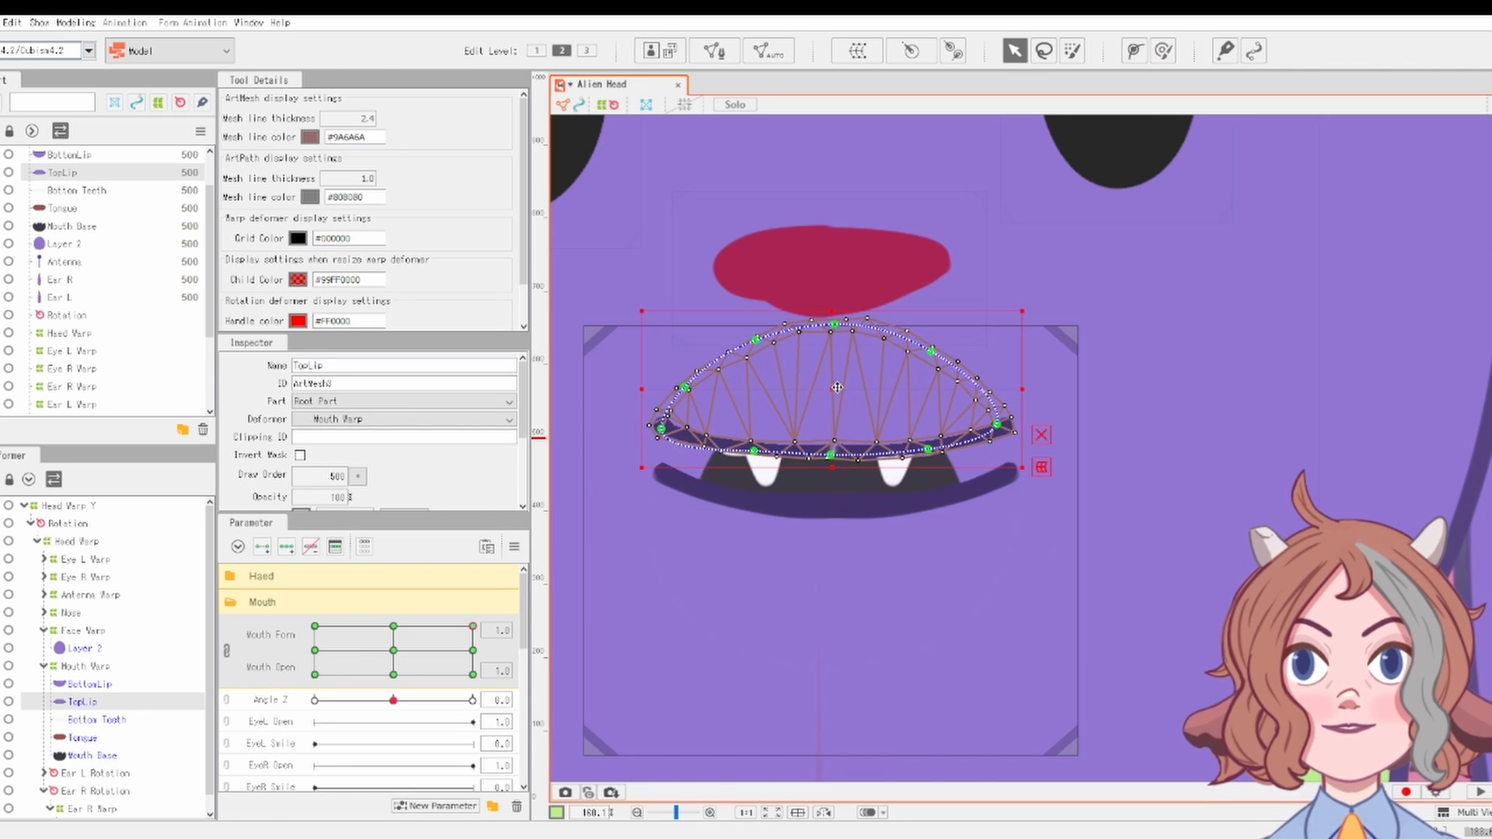
drag(836, 325, 836, 334)
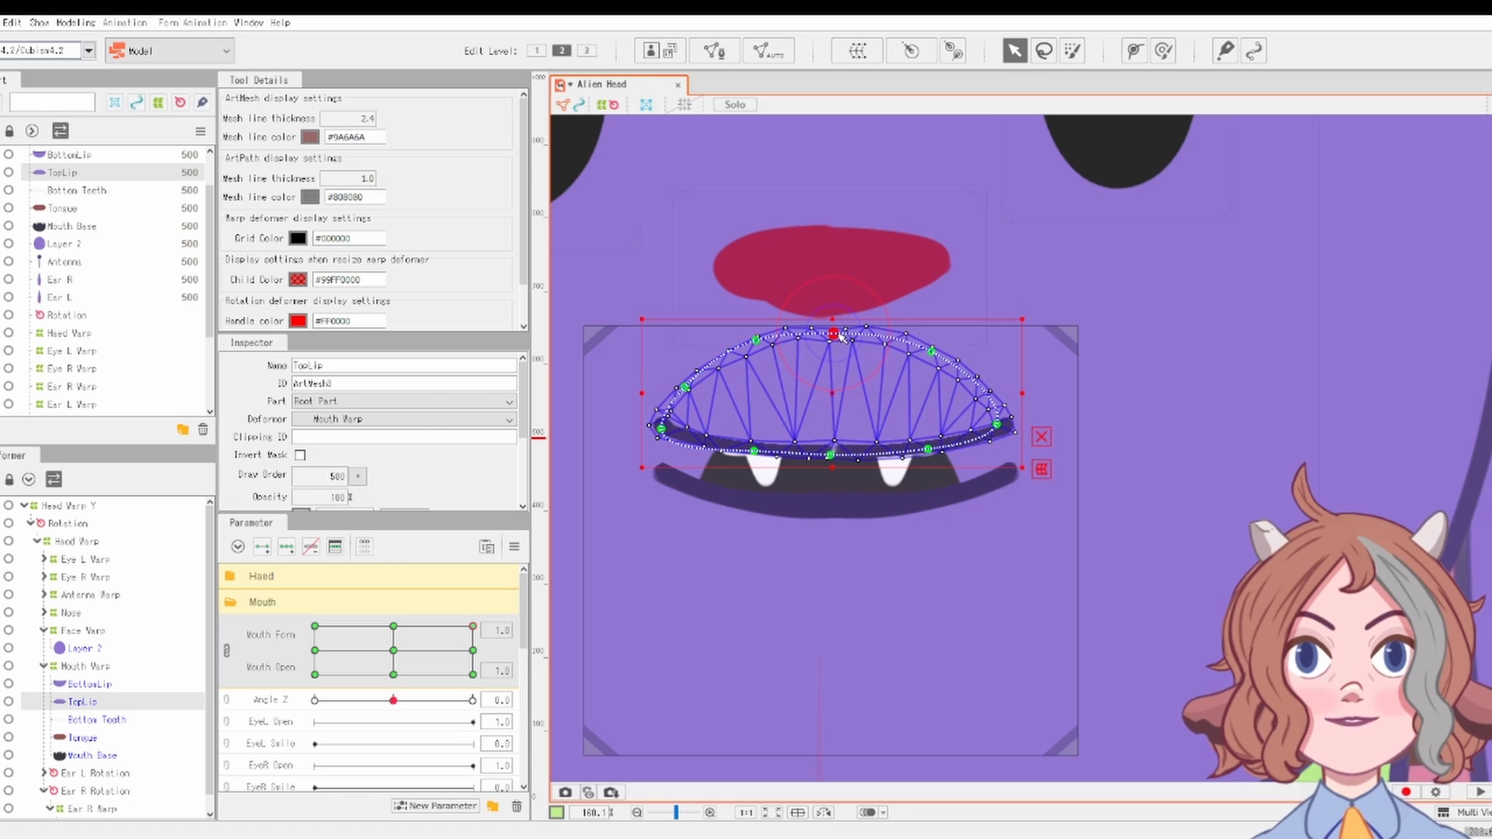
drag(828, 394, 828, 389)
Step: Select BottomLip and move the whole lip down slightly to open the mouth further in the fully open smile
click(860, 514)
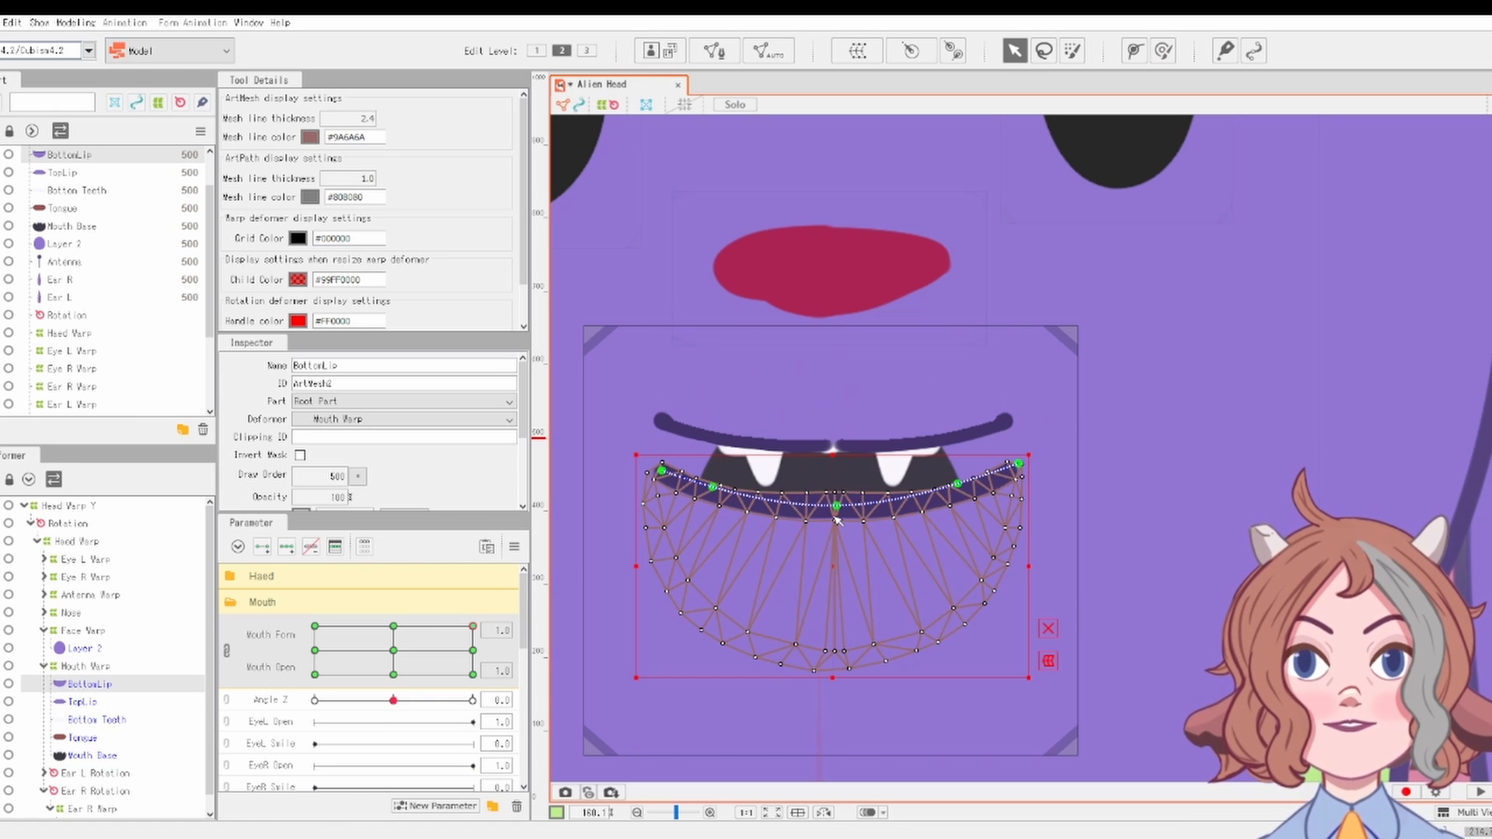
drag(834, 509, 833, 596)
key(ctrl+z)
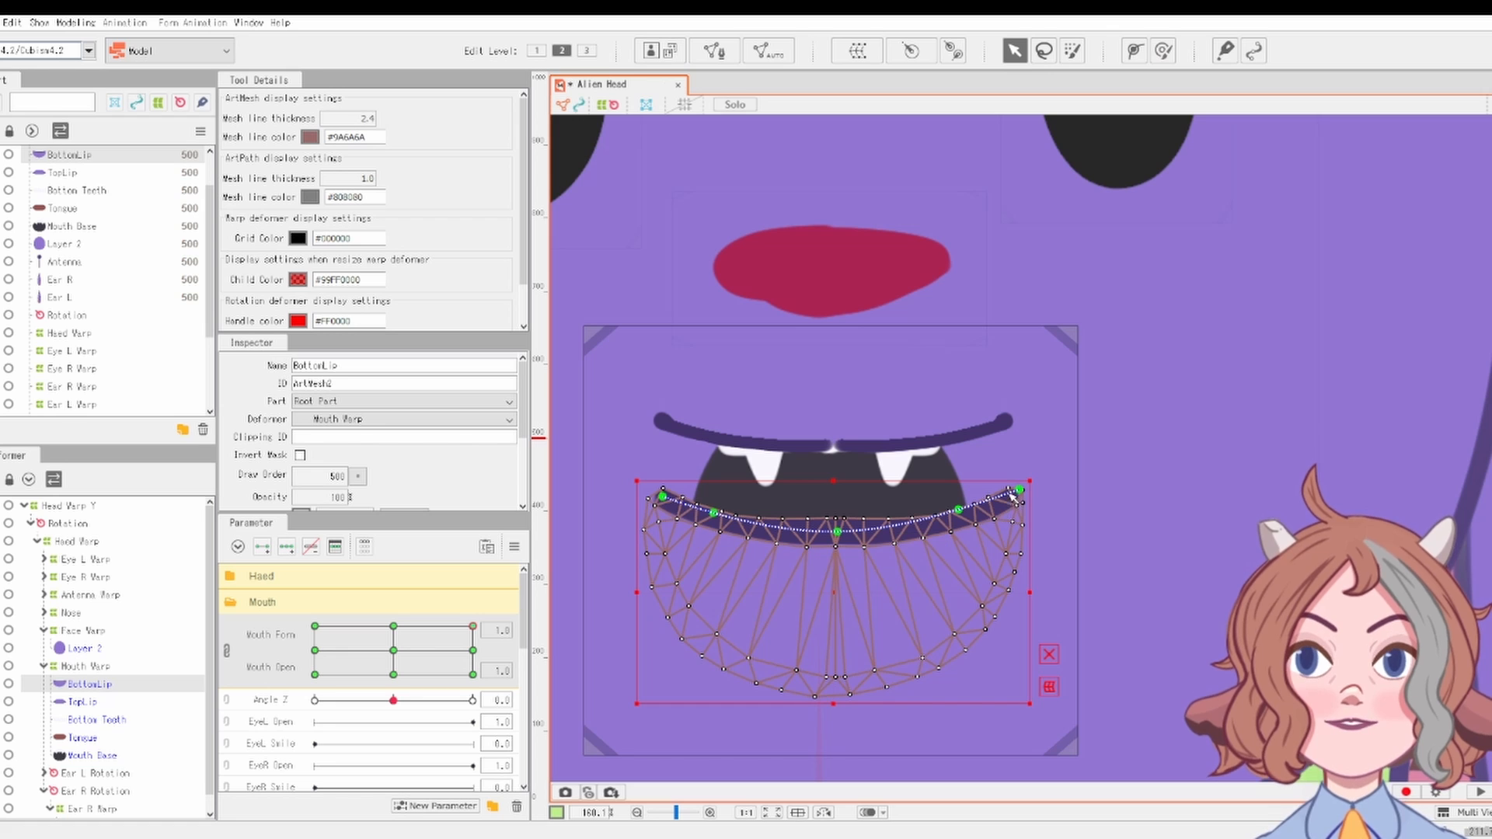
Step: Raise BottomLip's corner path points to TopLip's corners and lift its intermediate points to form a smooth curved smile
drag(1018, 491, 1010, 441)
key(ctrl+z)
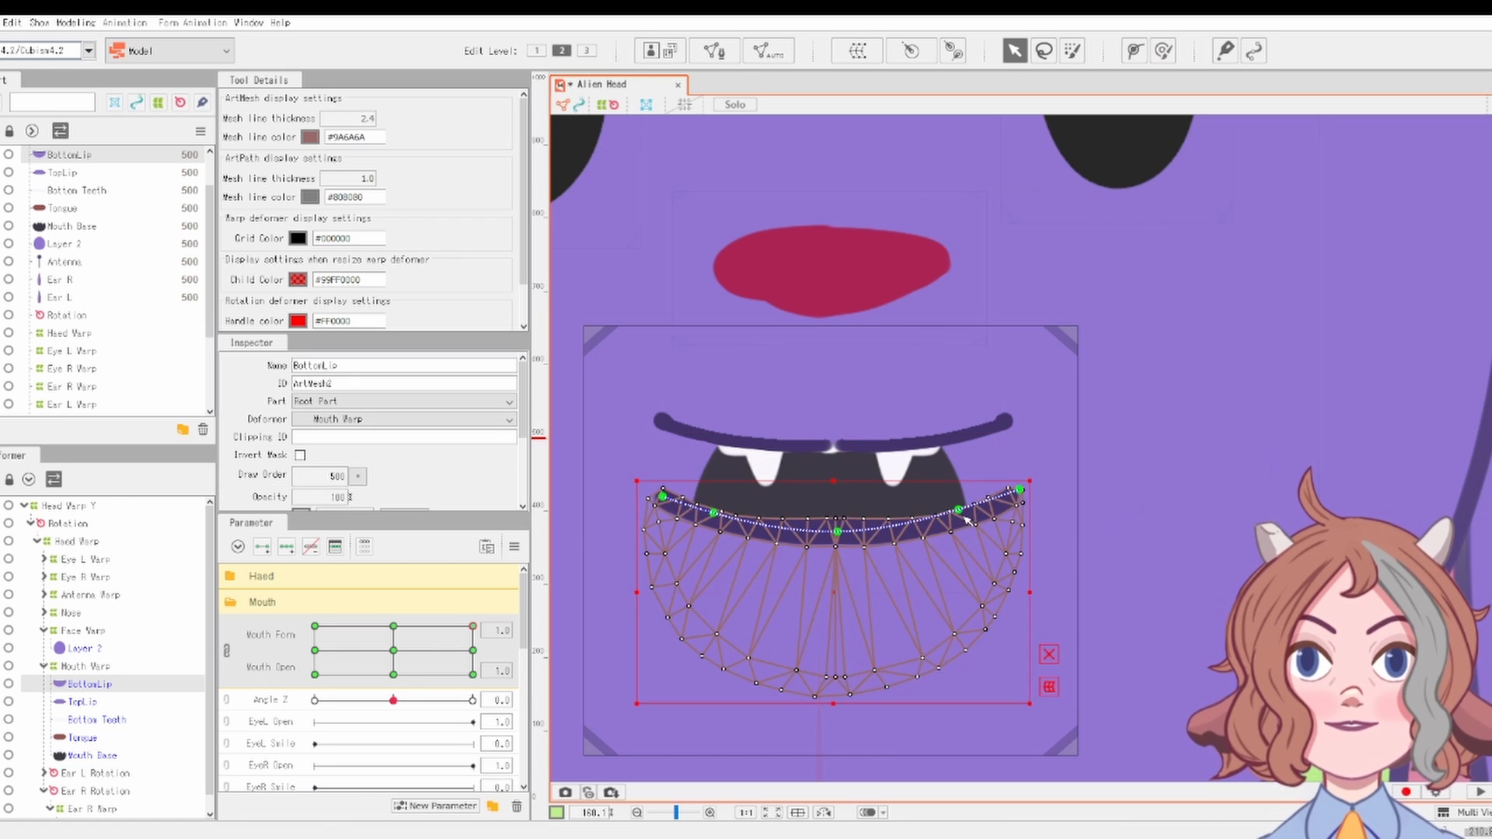
drag(958, 509, 1006, 471)
key(ctrl+z)
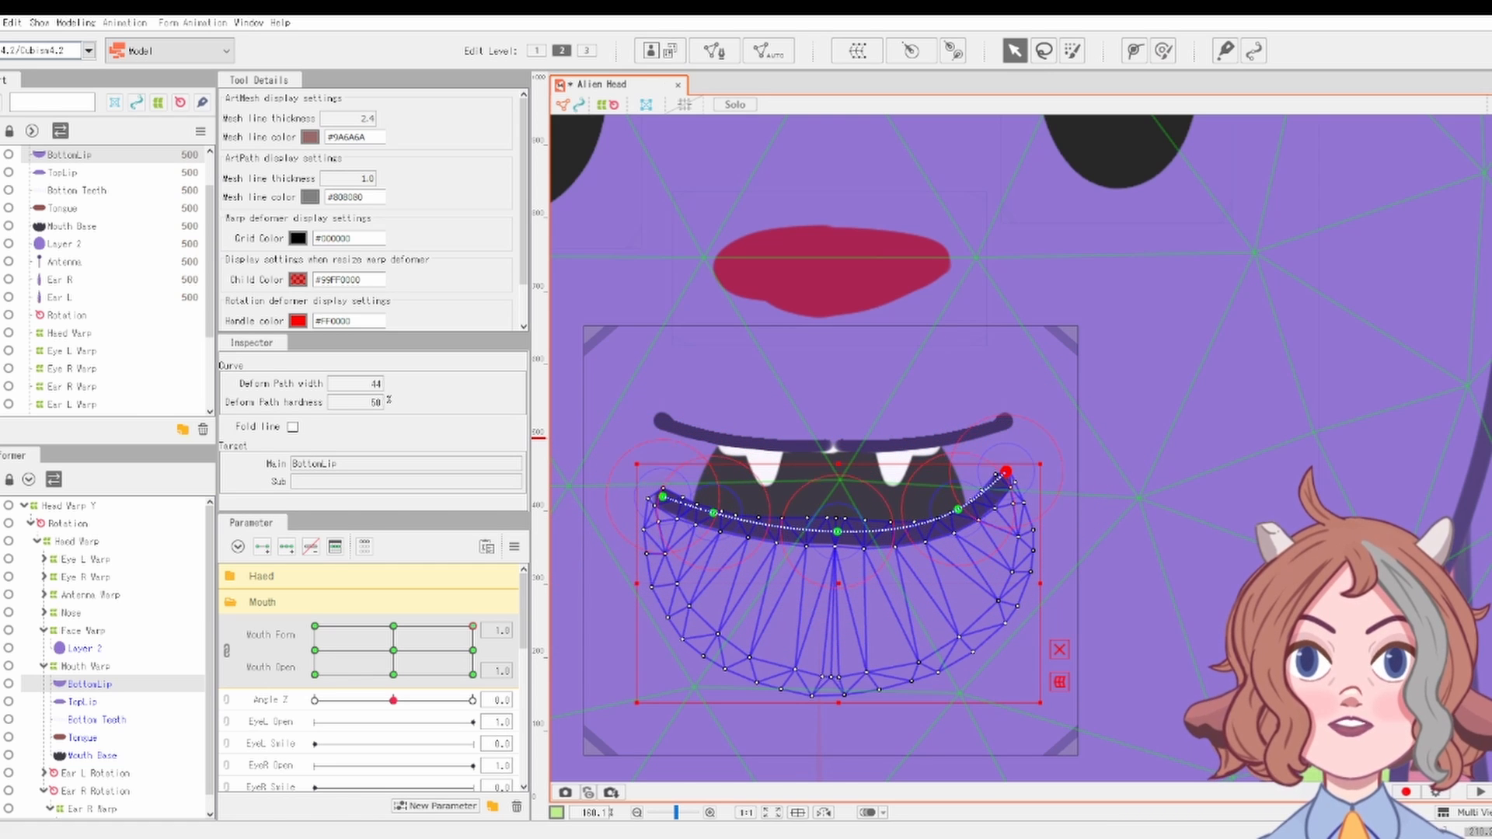
drag(1006, 471, 998, 438)
drag(959, 508, 947, 493)
drag(662, 497, 658, 423)
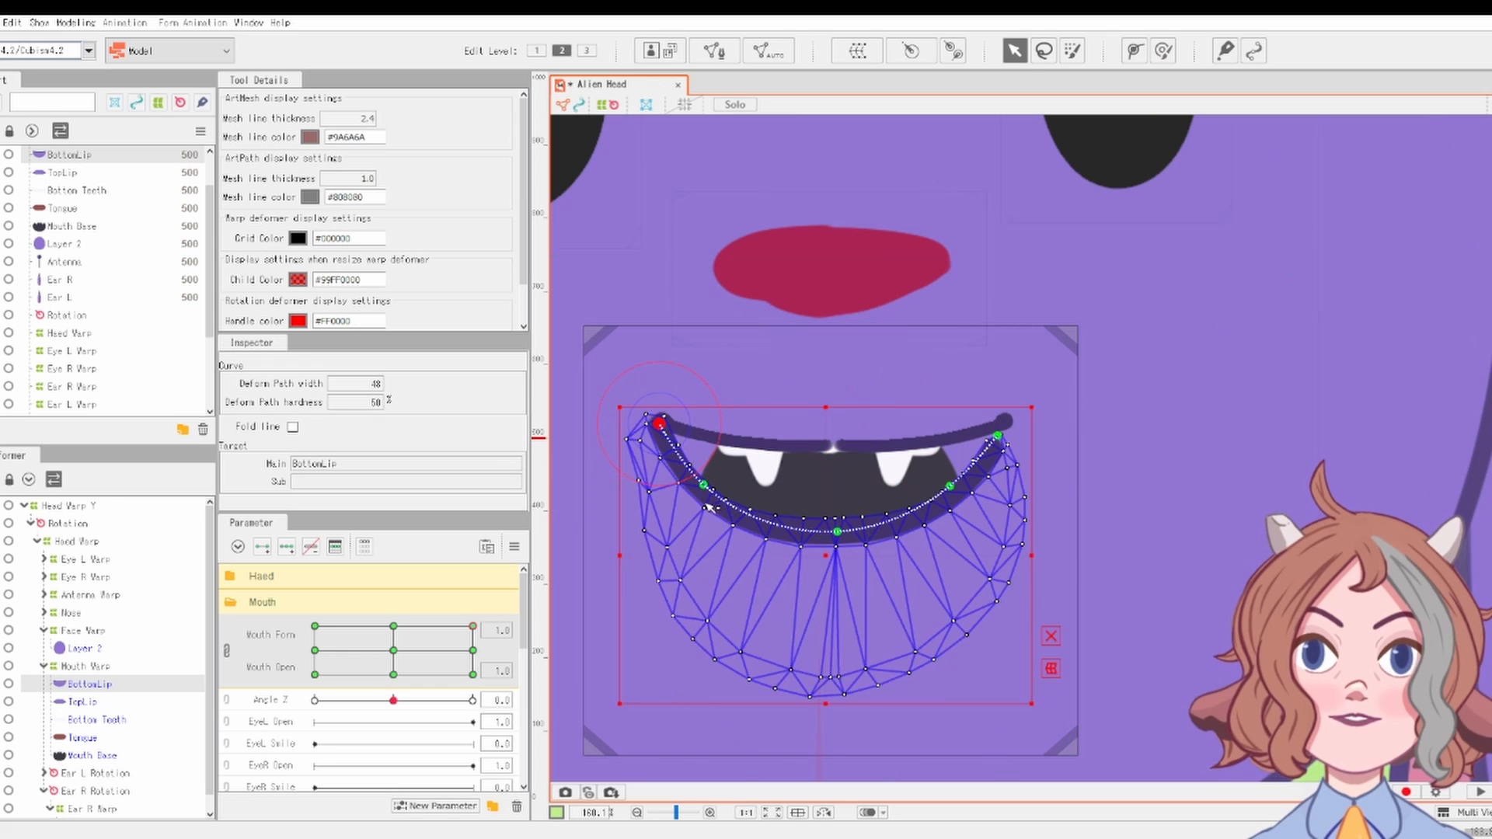
drag(703, 485, 707, 476)
drag(950, 485, 949, 481)
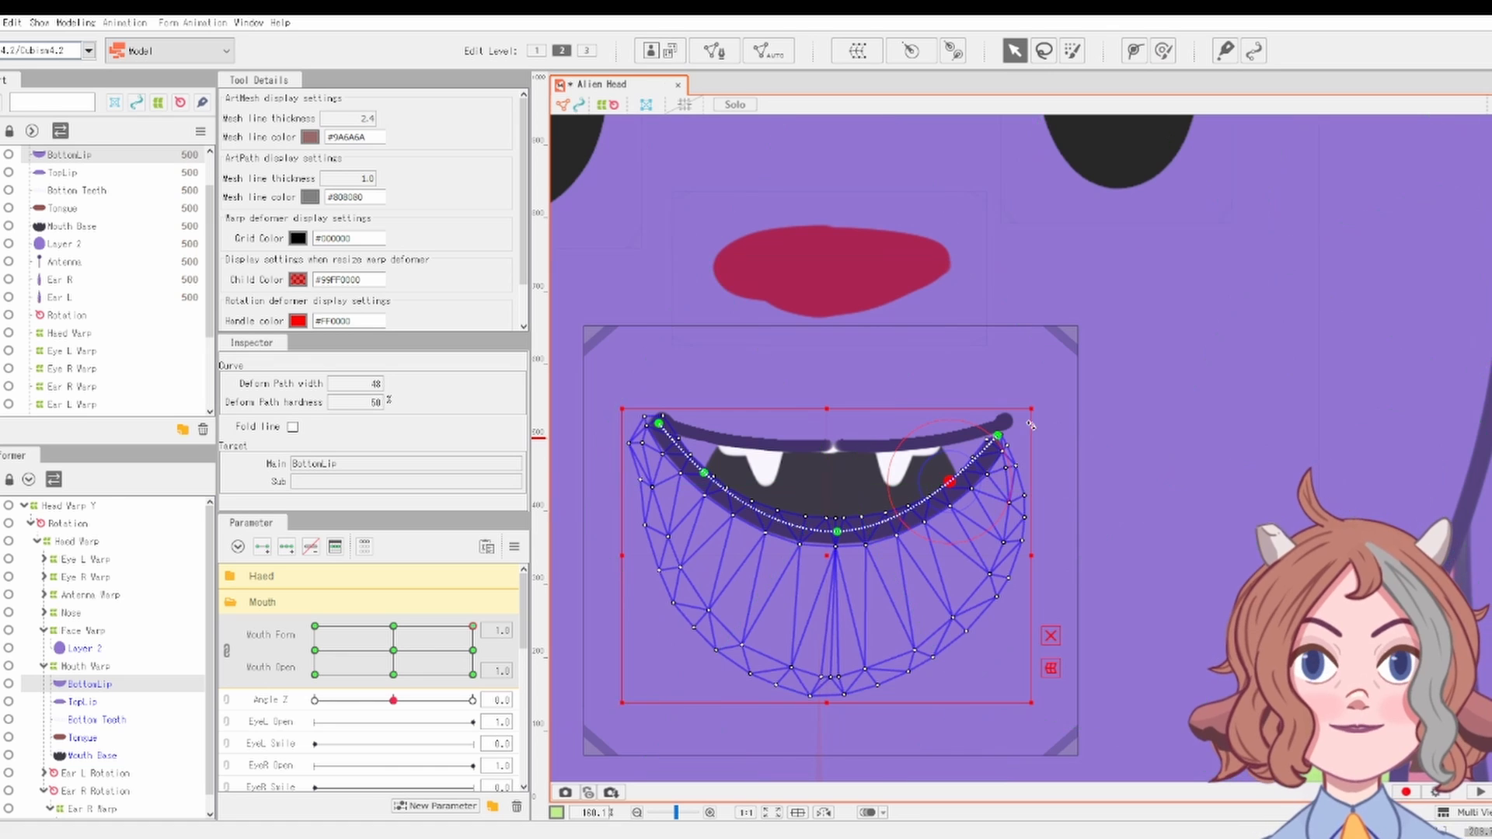
Step: Nudge BottomLip's upper path points inward, and pull TopLip's right corner inward with its neighbouring lower-edge point down
click(977, 442)
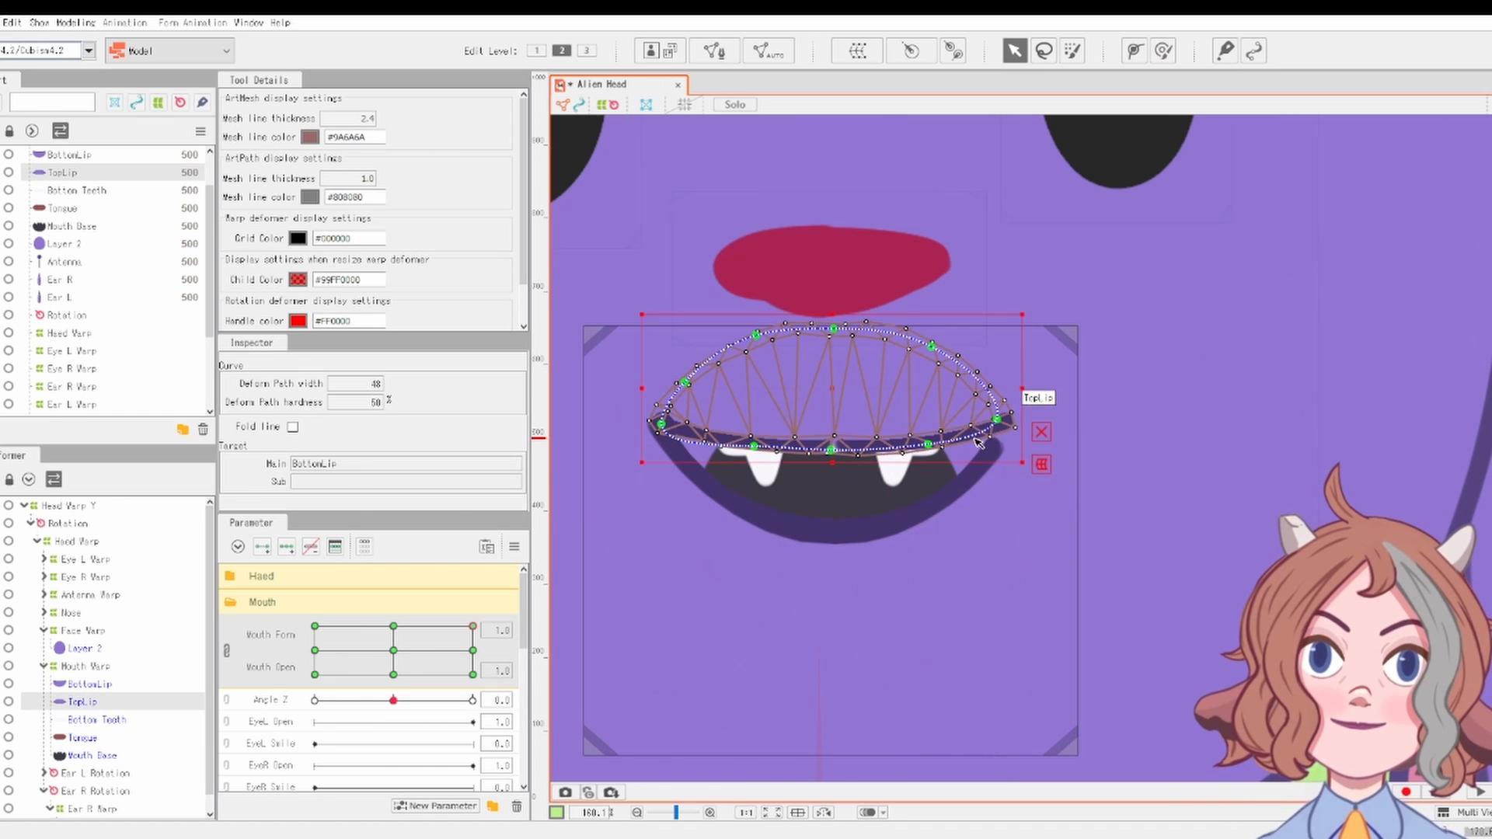
scroll(668, 473, up, 2)
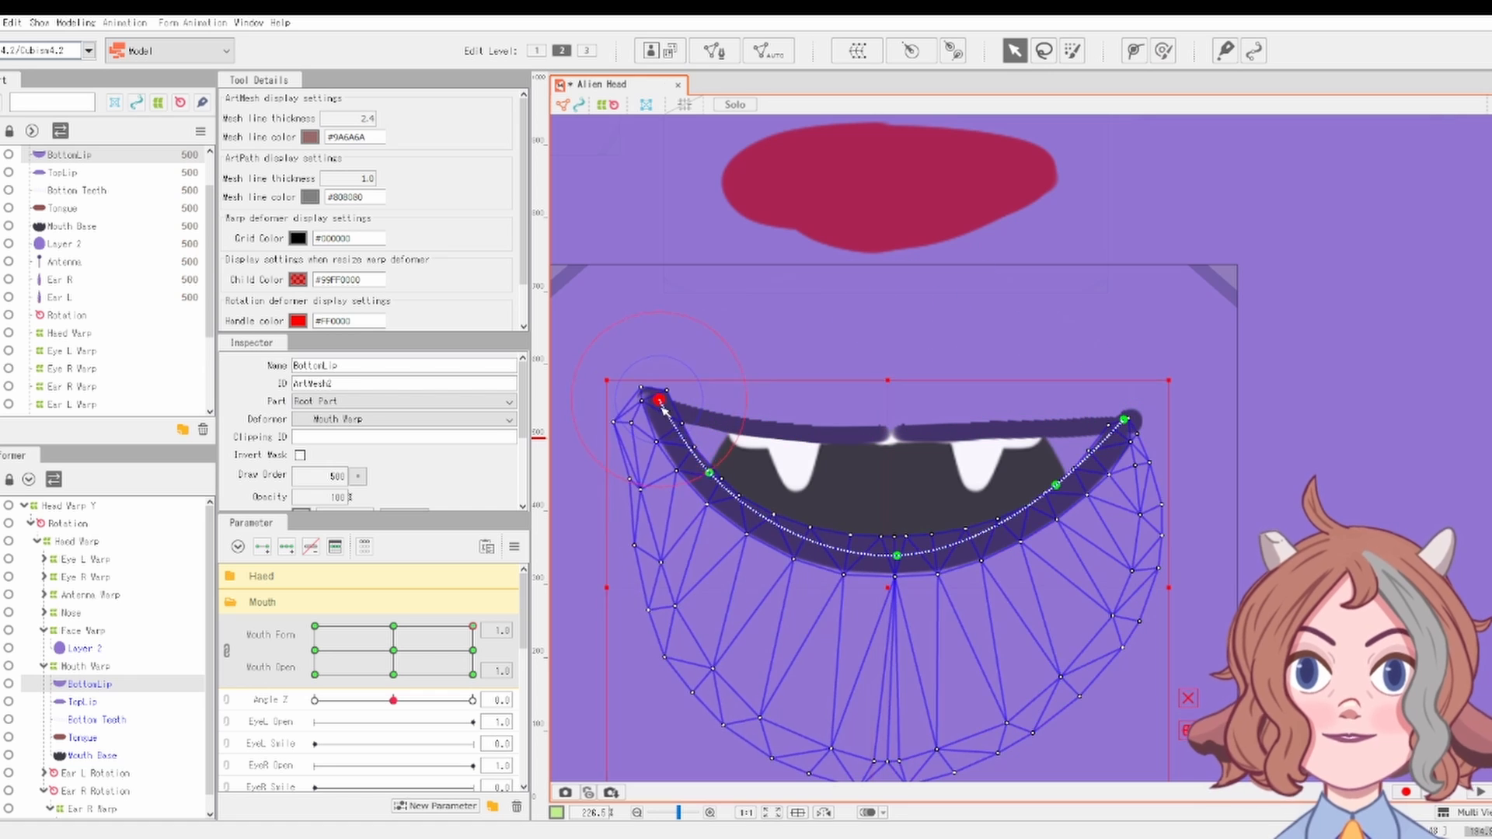
click(735, 461)
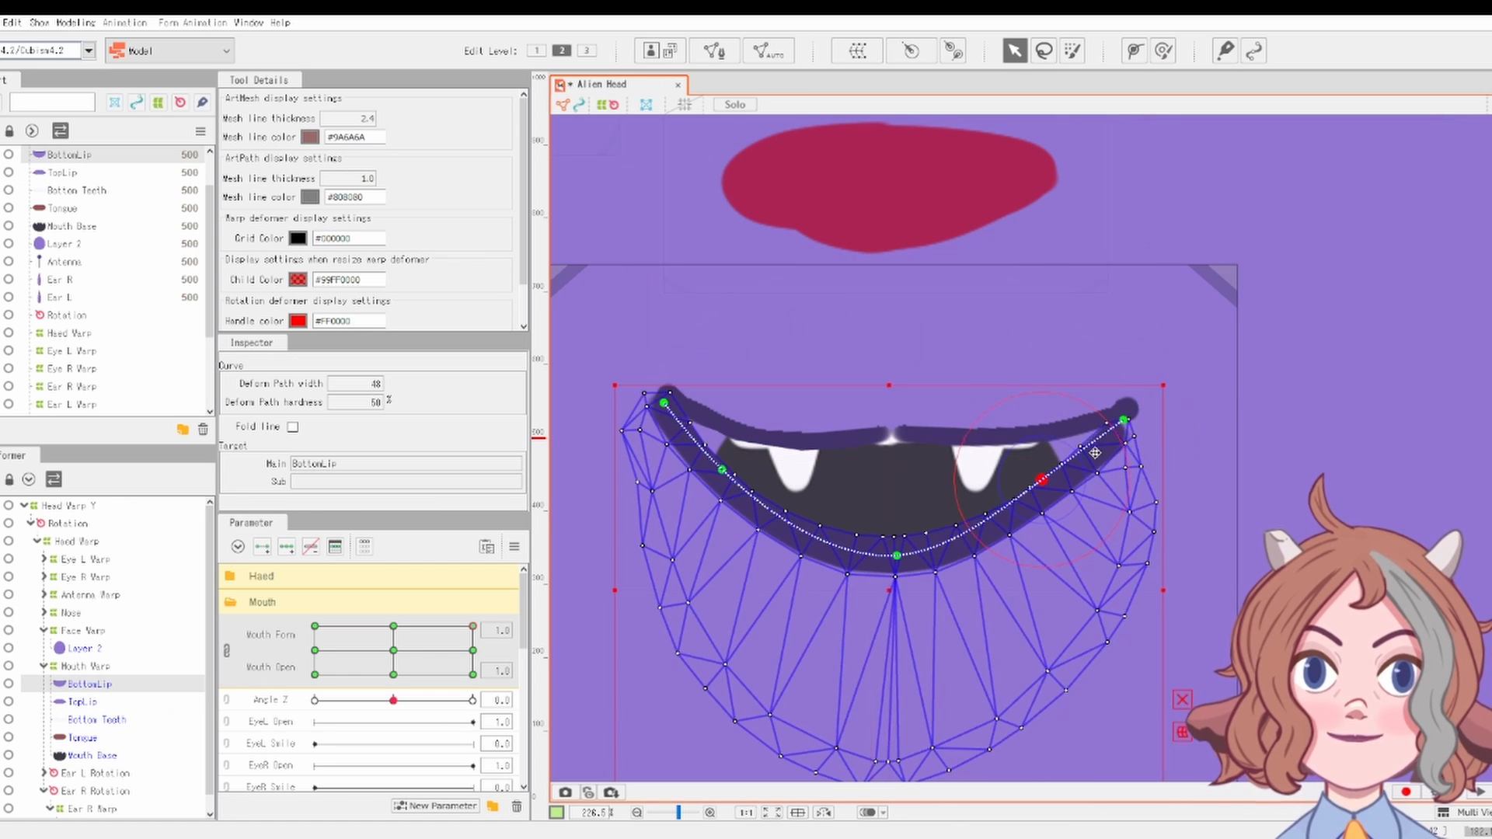
click(1115, 410)
drag(1125, 408, 1047, 449)
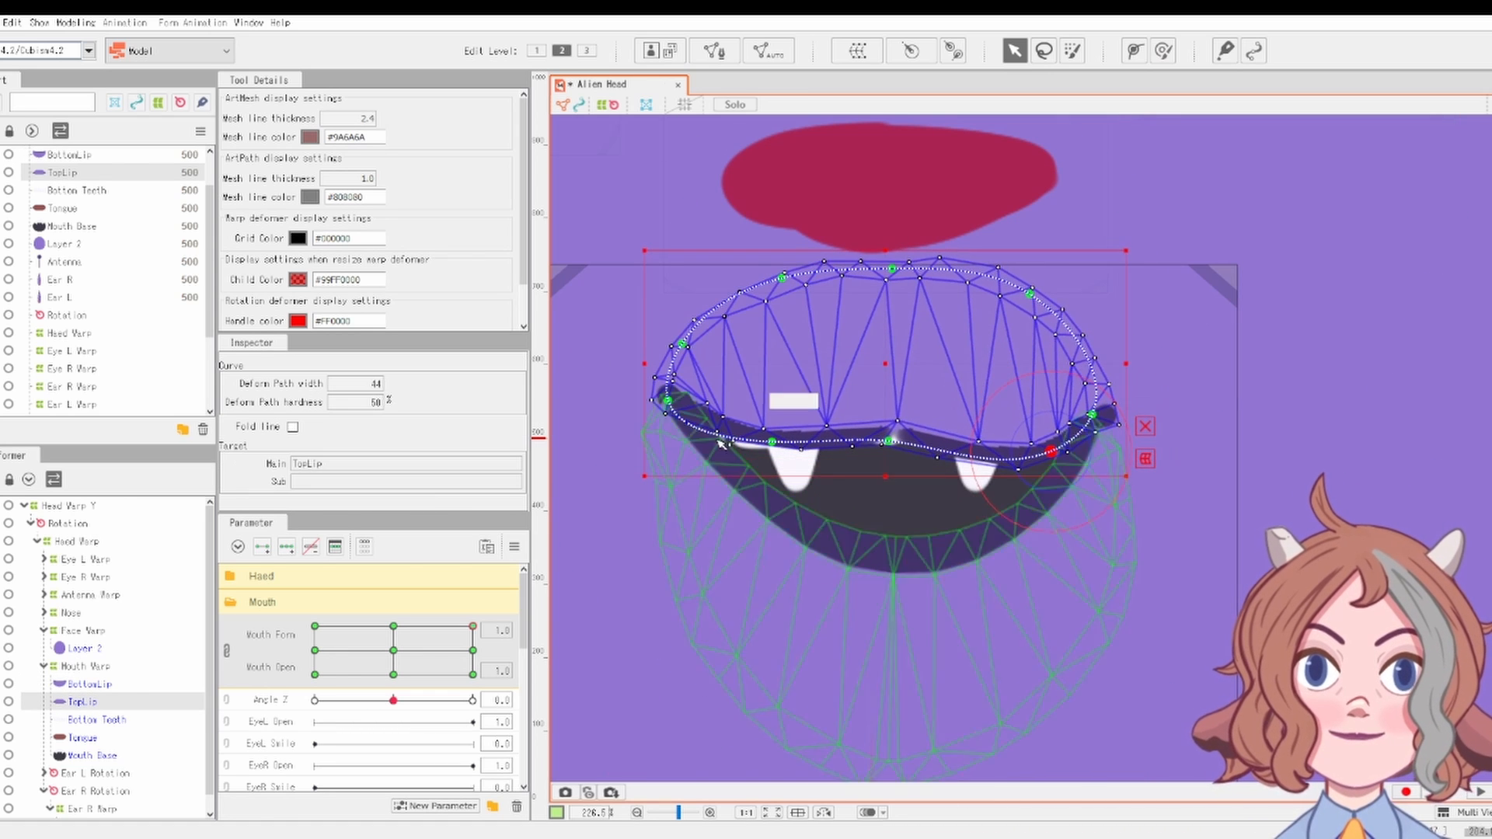
Step: Lower BottomLip's centre path point, spread its intermediate points outward and down, and bring both corners inward for a deeper open smile
click(899, 558)
drag(897, 556, 895, 588)
drag(738, 464, 727, 488)
drag(1040, 482, 1056, 497)
drag(1084, 413, 1055, 411)
drag(681, 402, 716, 404)
Step: Move TopLip above BottomLip in the part order, and adjust TopLip's corner and lower-edge path points to fit BottomLip's corners
click(880, 445)
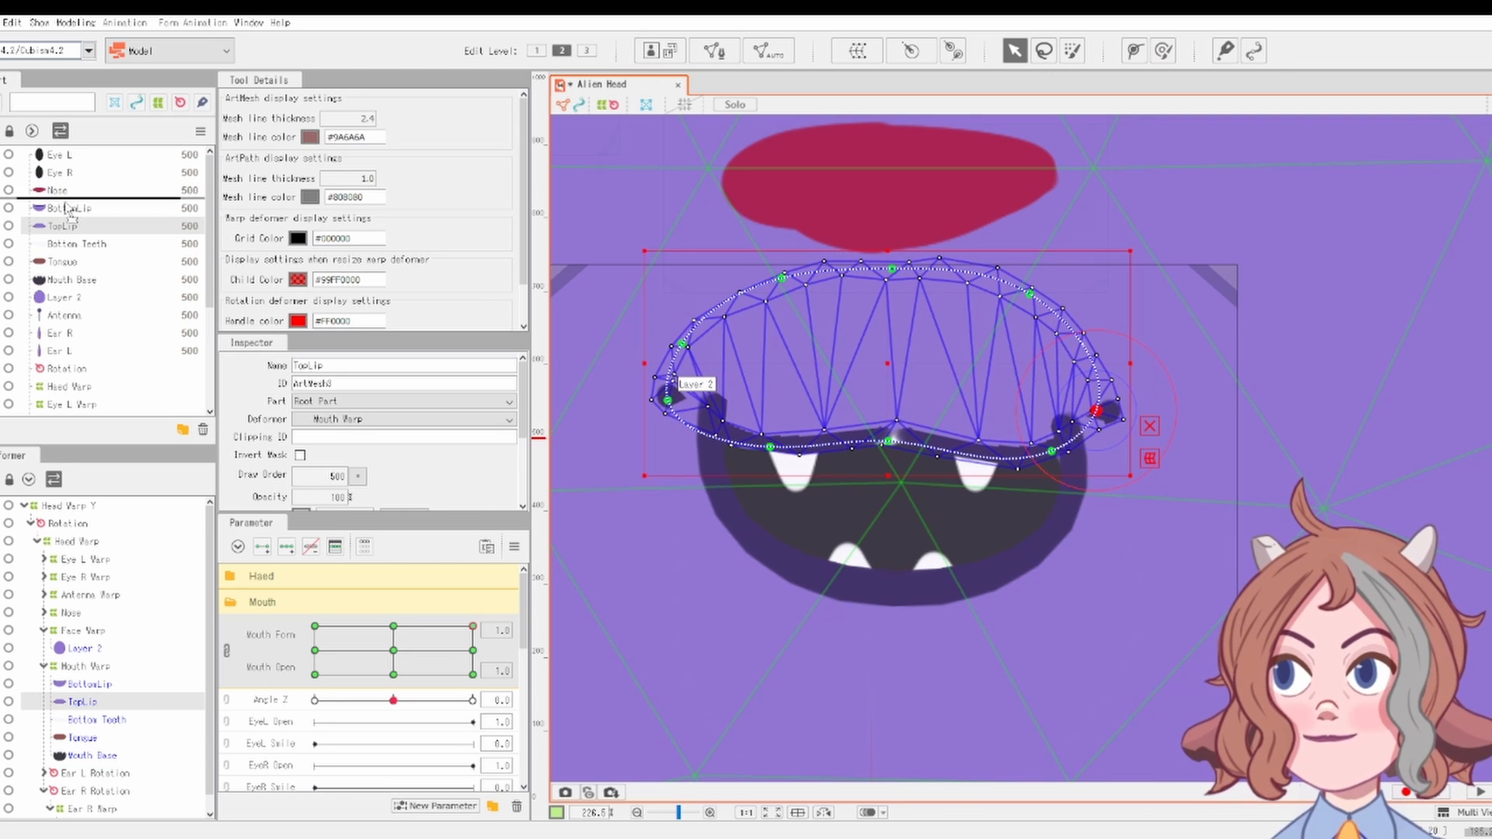
scroll(855, 497, down, 3)
scroll(834, 549, up, 5)
drag(834, 549, 843, 541)
drag(1150, 576, 1108, 587)
drag(1239, 494, 1187, 506)
drag(855, 467, 1063, 427)
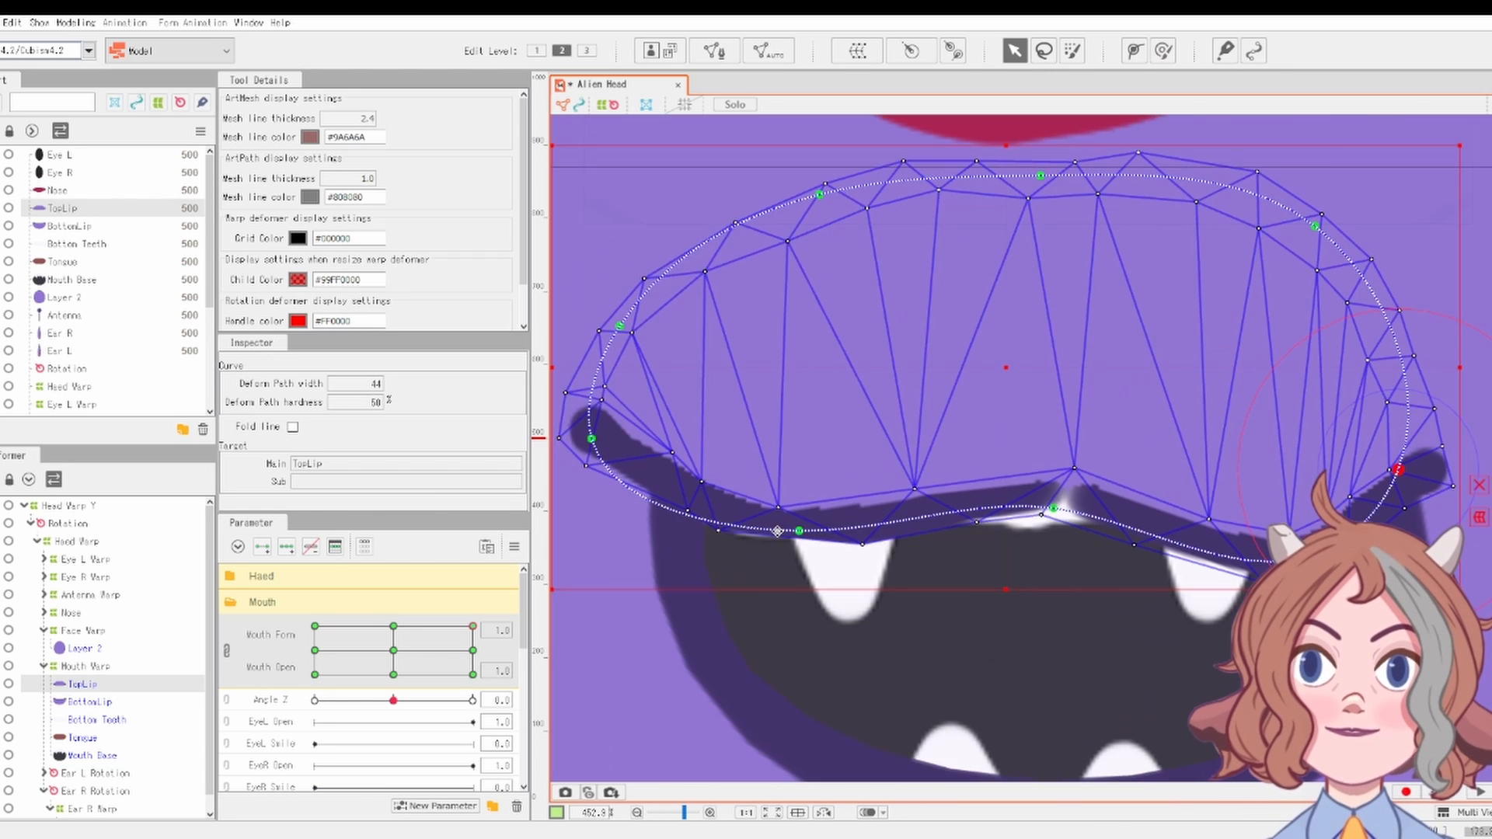
drag(797, 527, 821, 530)
drag(593, 436, 642, 449)
scroll(828, 483, down, 2)
drag(982, 500, 968, 489)
drag(792, 321, 772, 300)
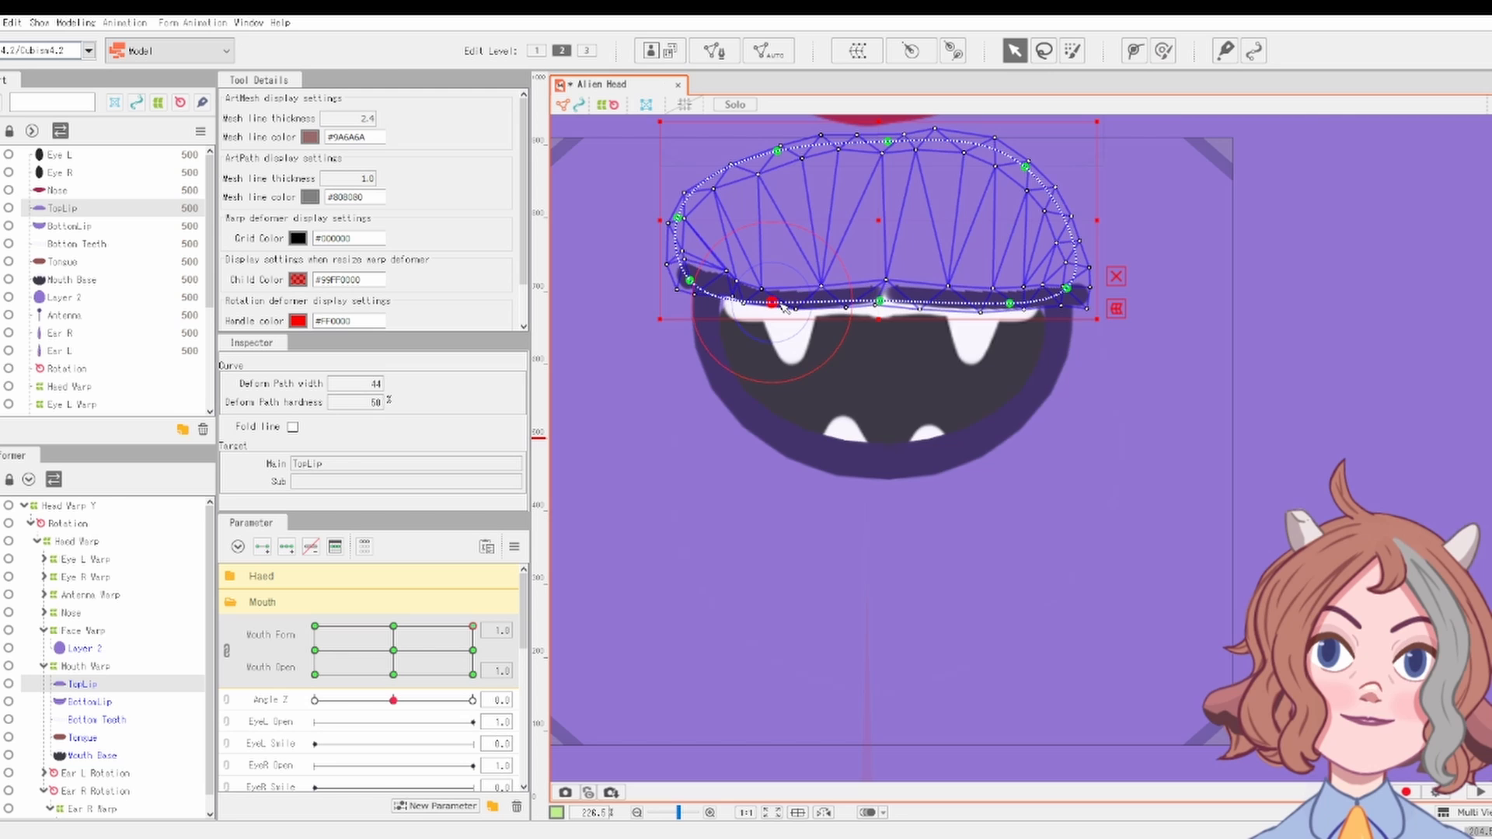
Step: Select Bottom Teeth and move it up and slightly sideways so the lower teeth fill the fully open smile
scroll(772, 301, down, 4)
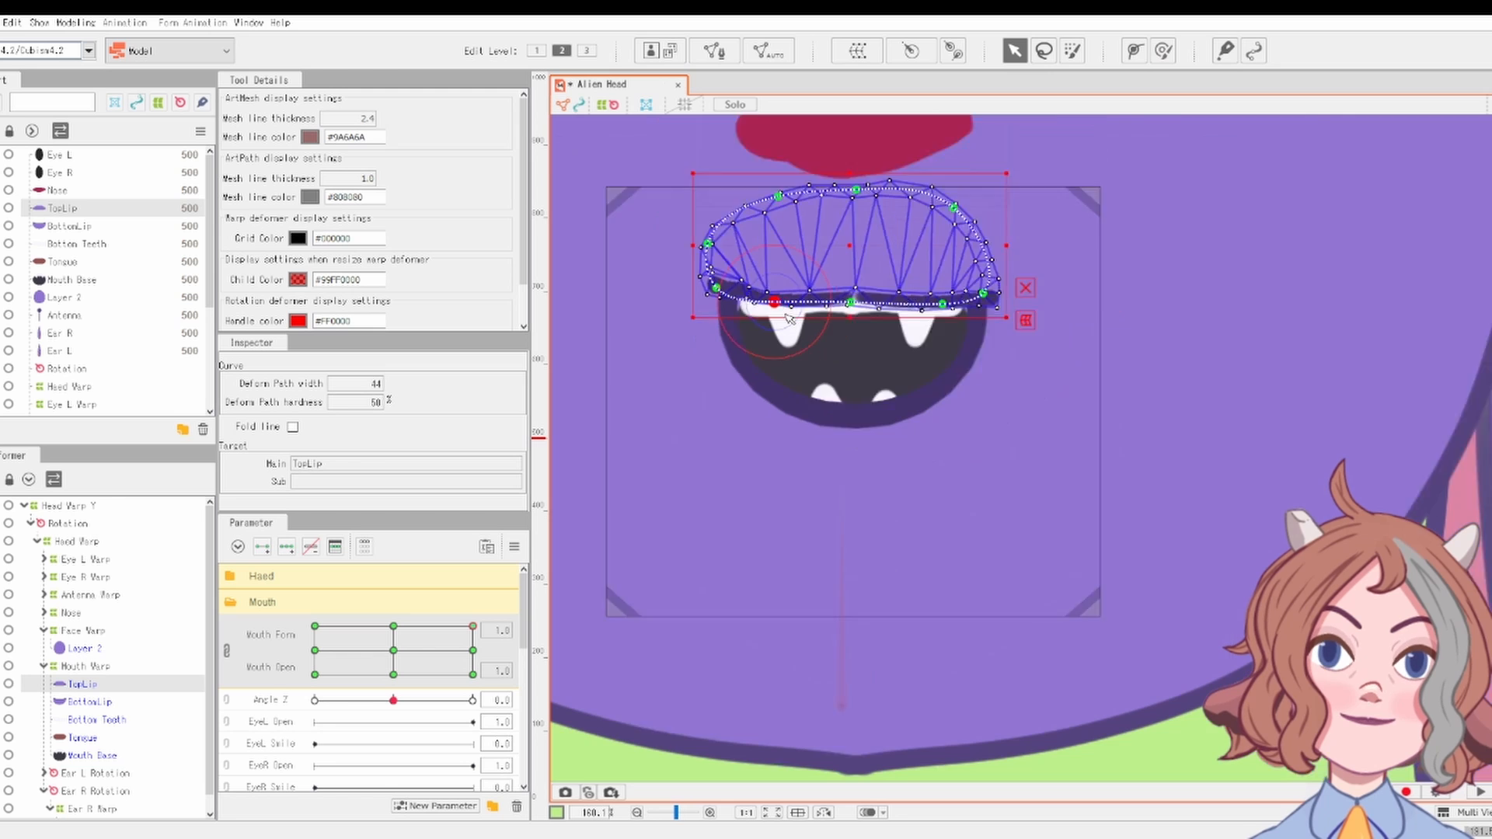
click(946, 726)
drag(465, 652, 528, 602)
drag(1041, 428, 1099, 549)
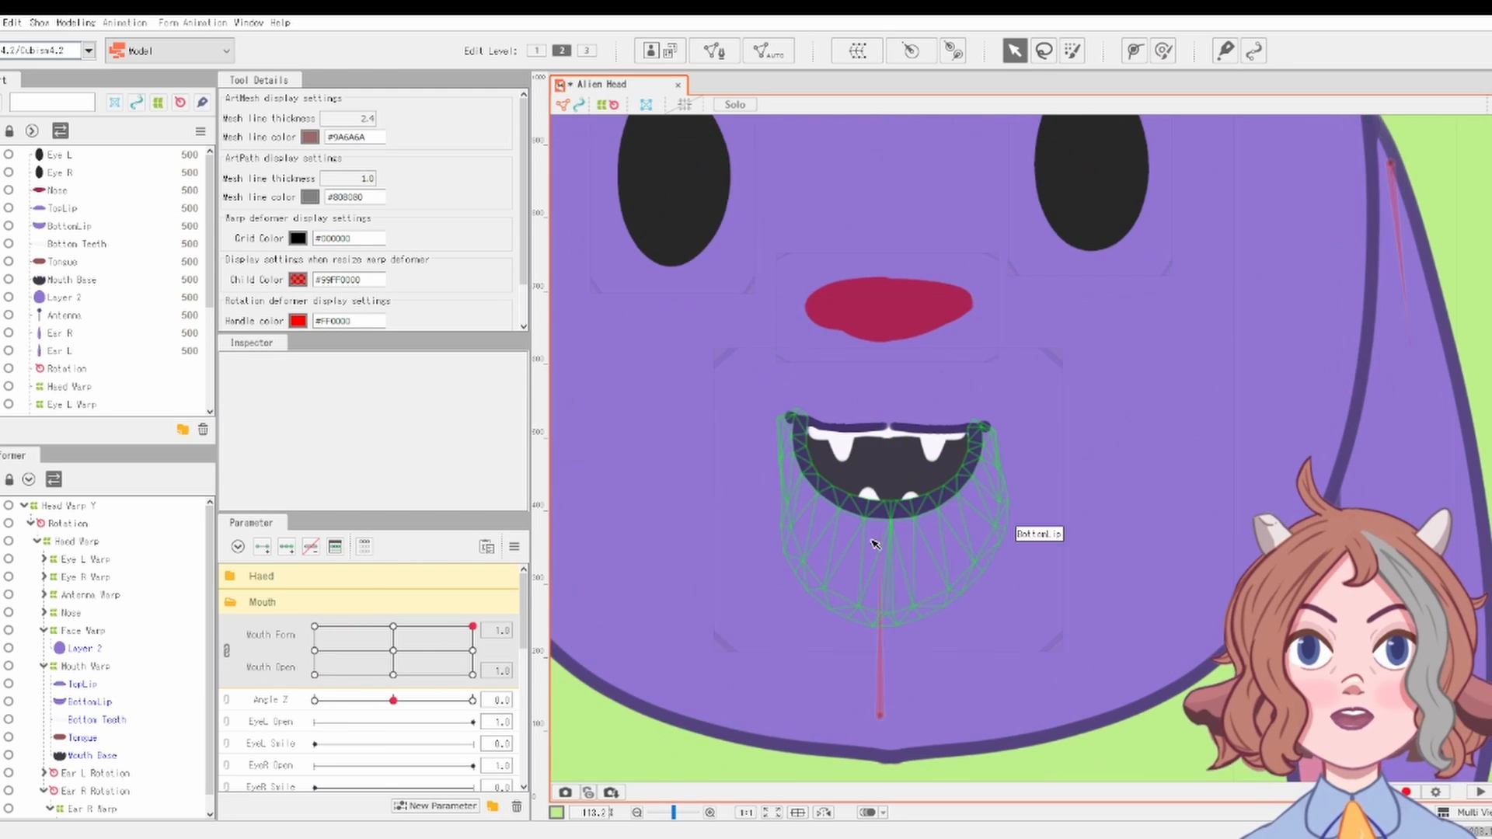
scroll(870, 541, up, 3)
scroll(122, 710, down, 1)
click(109, 706)
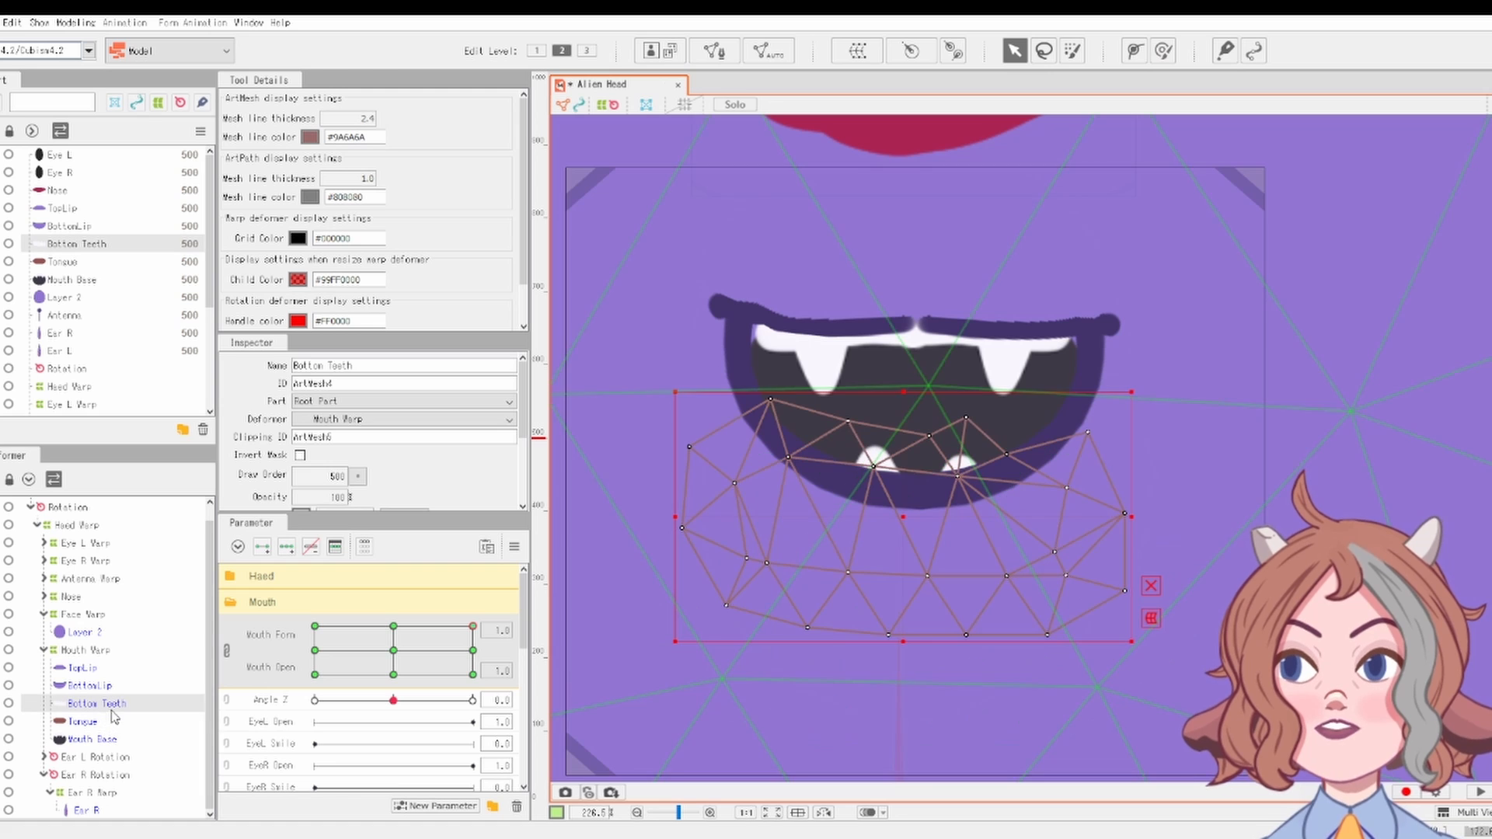
drag(902, 514, 902, 474)
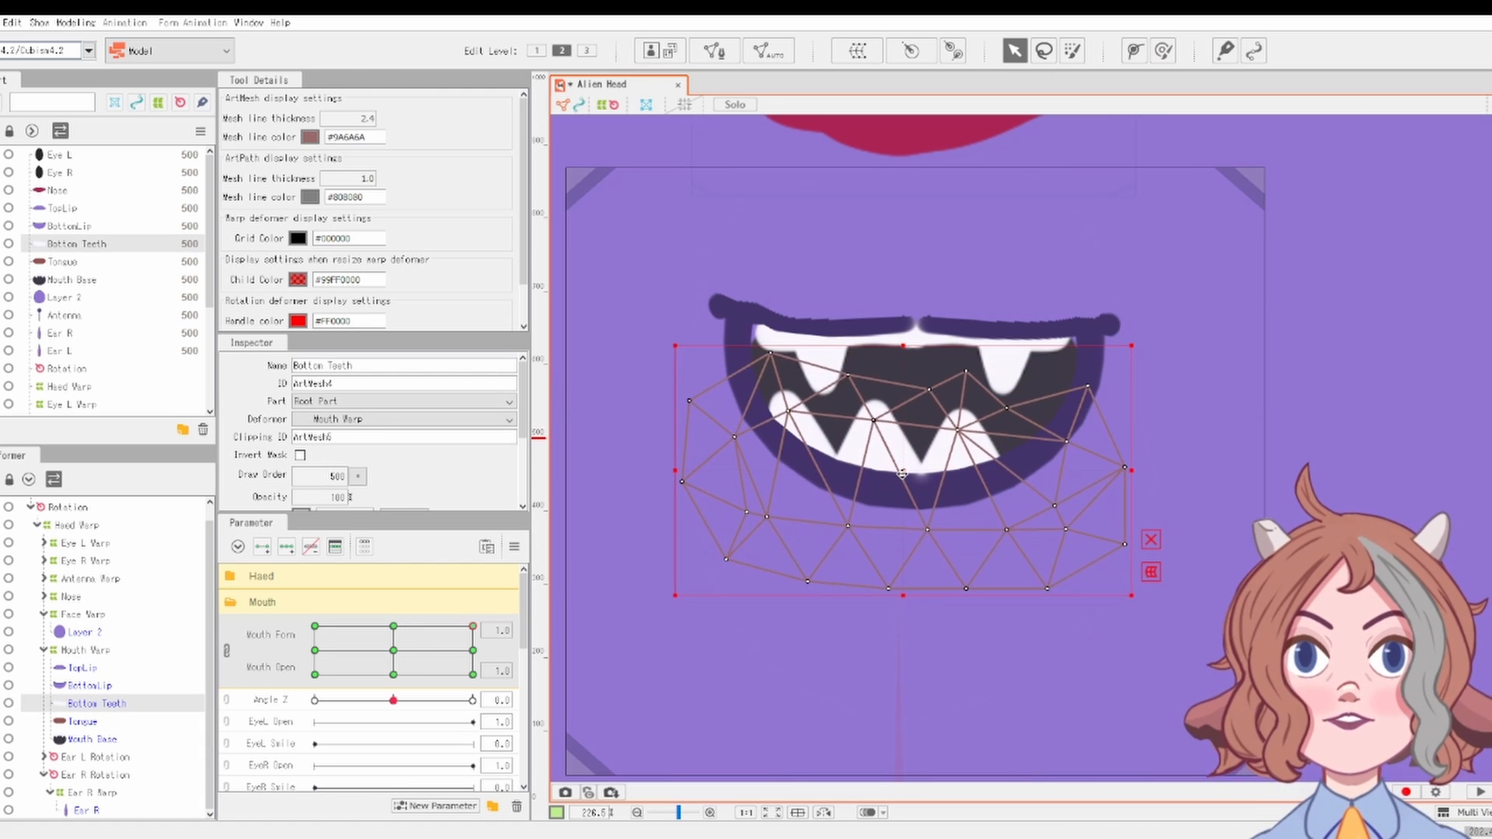
scroll(902, 474, down, 4)
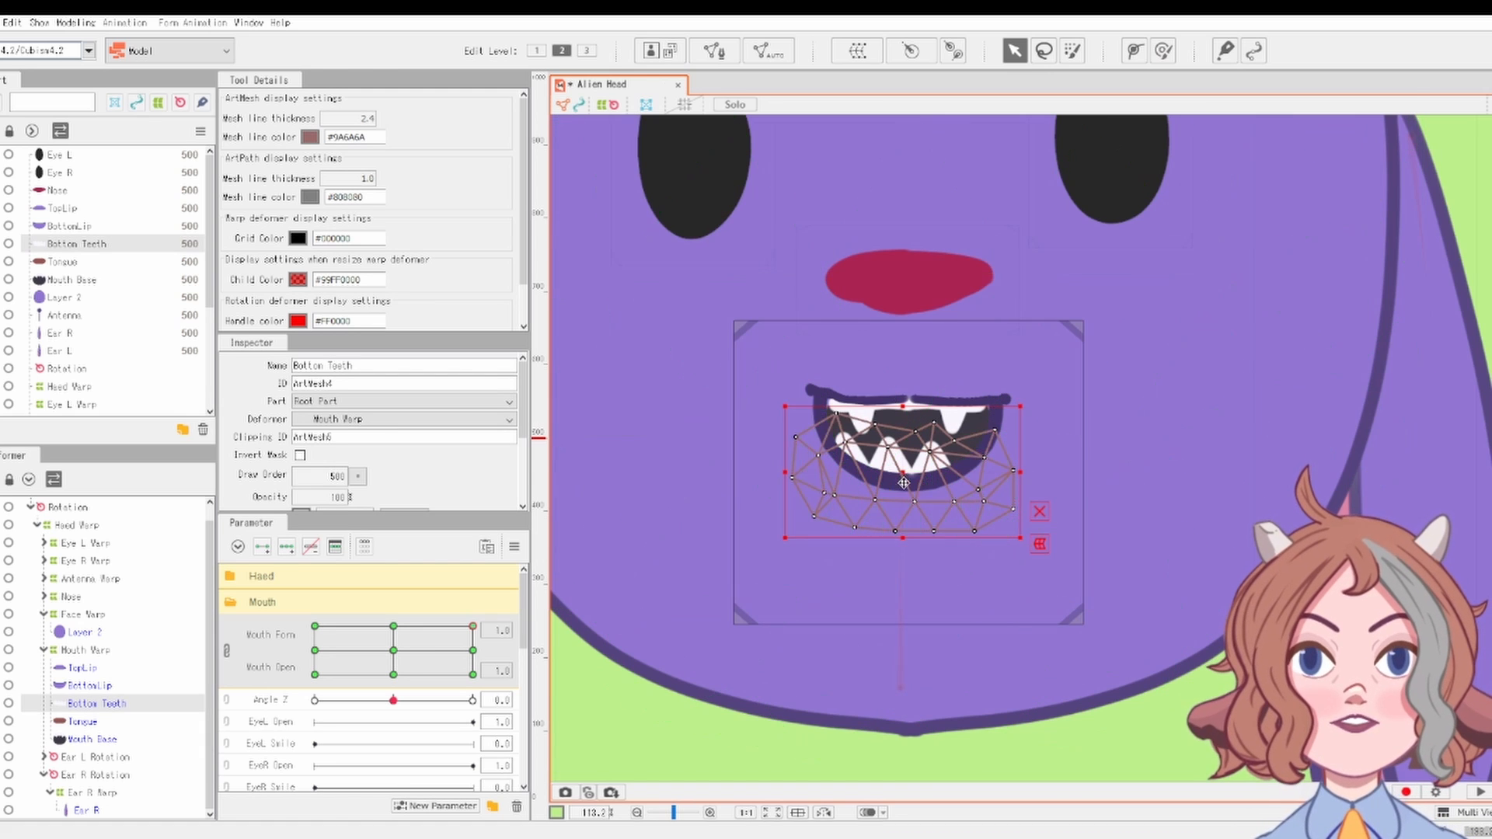
drag(926, 482, 934, 482)
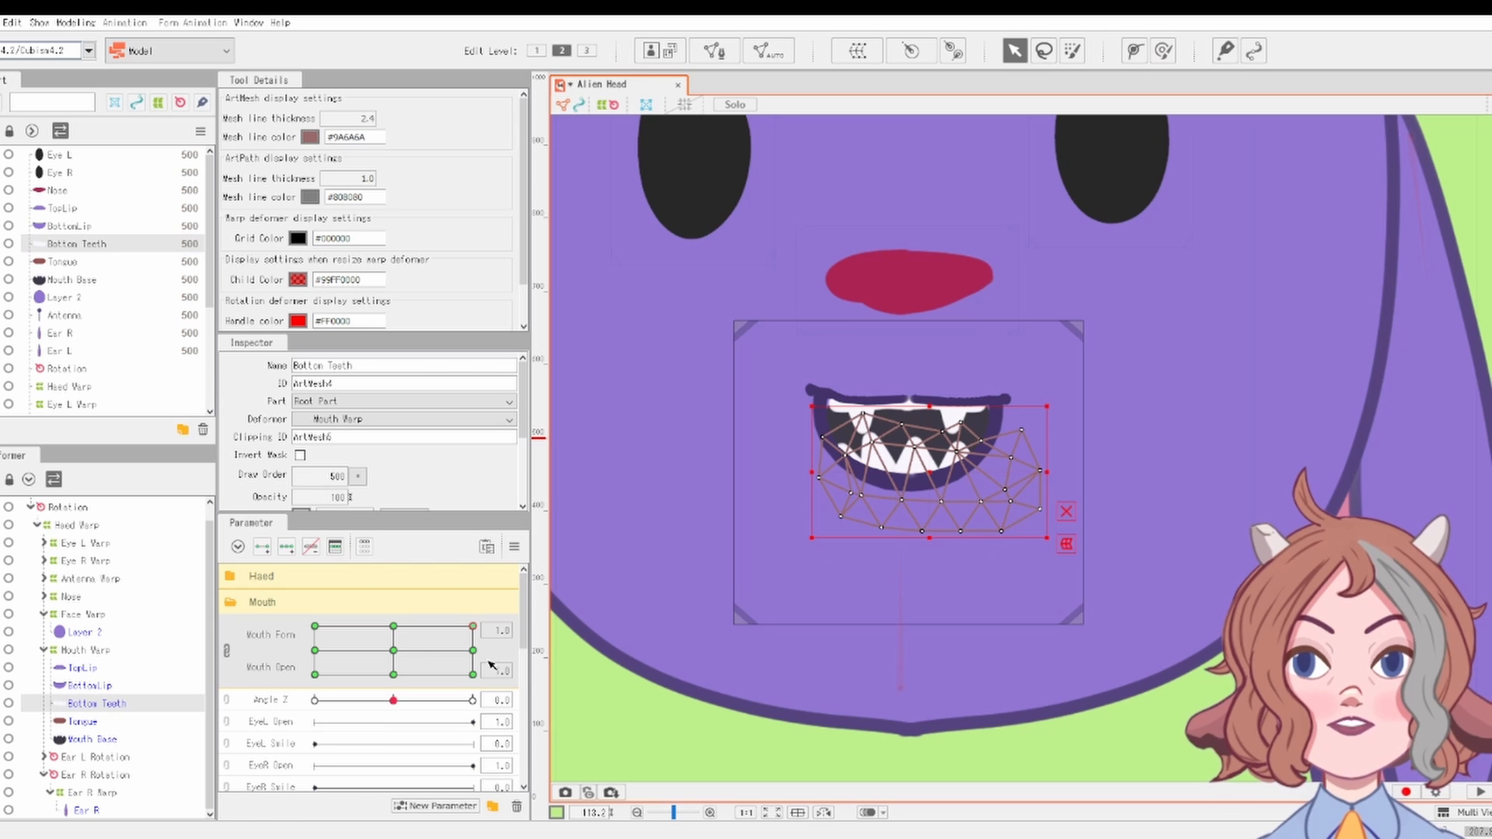
Step: Check the smile's opening motion with Mouth Form at 1.0, and deselect Bottom Teeth to examine the whole face
drag(477, 672, 488, 593)
scroll(978, 561, down, 1)
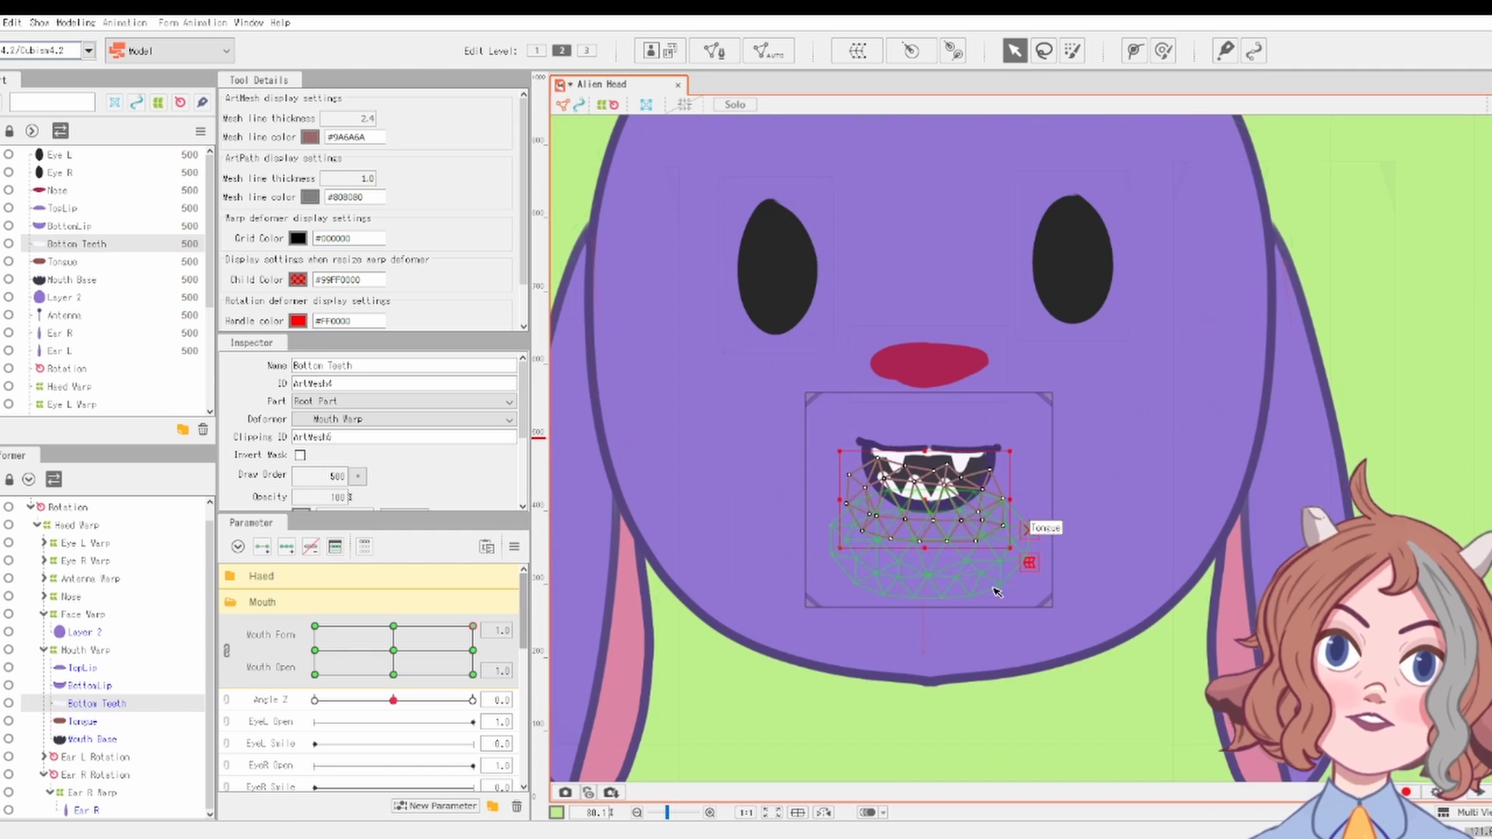
click(1095, 712)
scroll(896, 558, up, 1)
scroll(870, 505, down, 3)
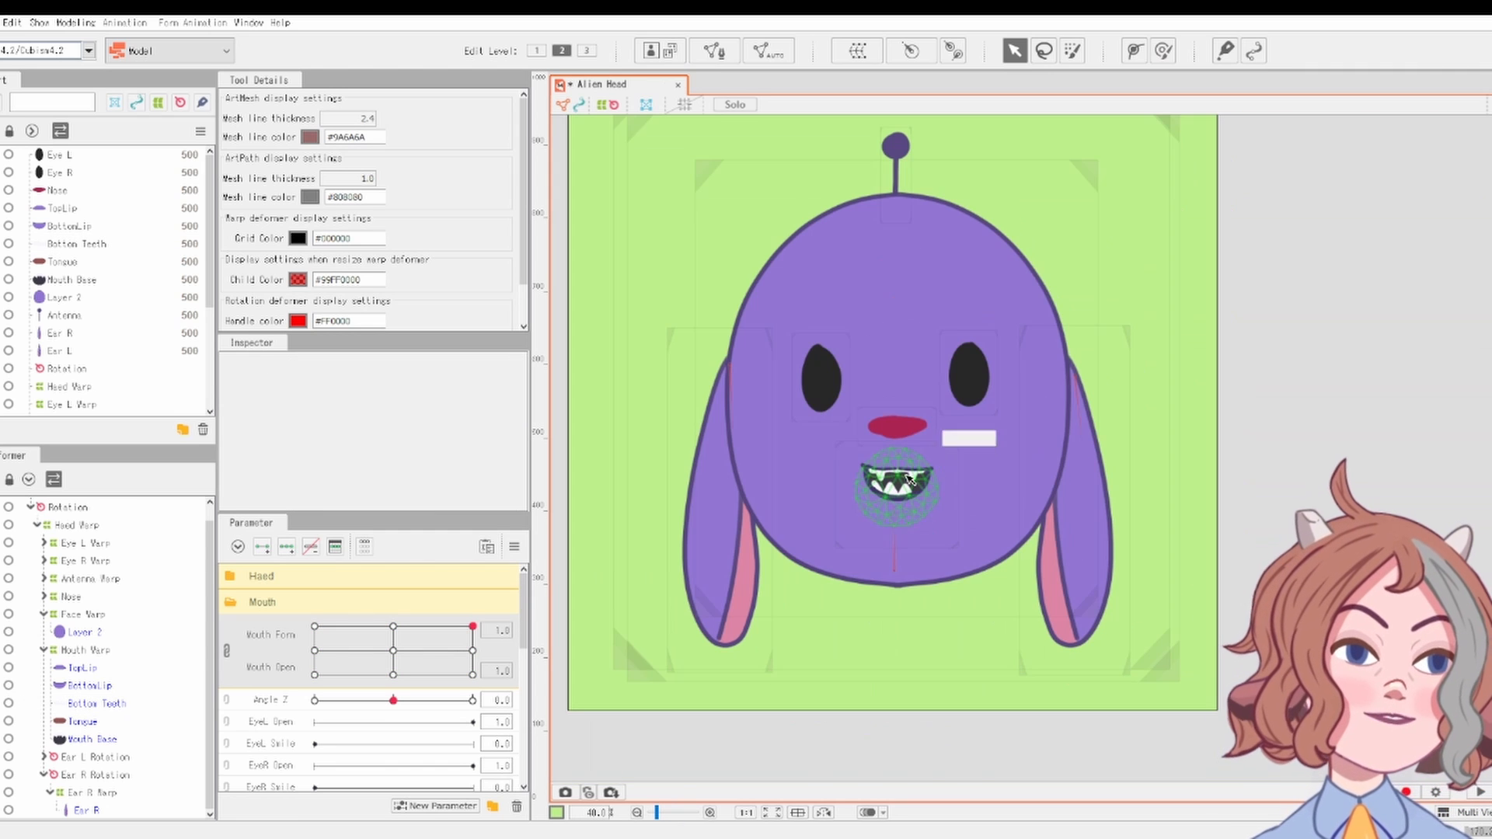
Step: At Mouth Form -1.0 and Mouth Open 0.5, push BottomLip's left mesh edge over the stray tooth with a 35.6 px Deform Brush
drag(471, 626, 217, 660)
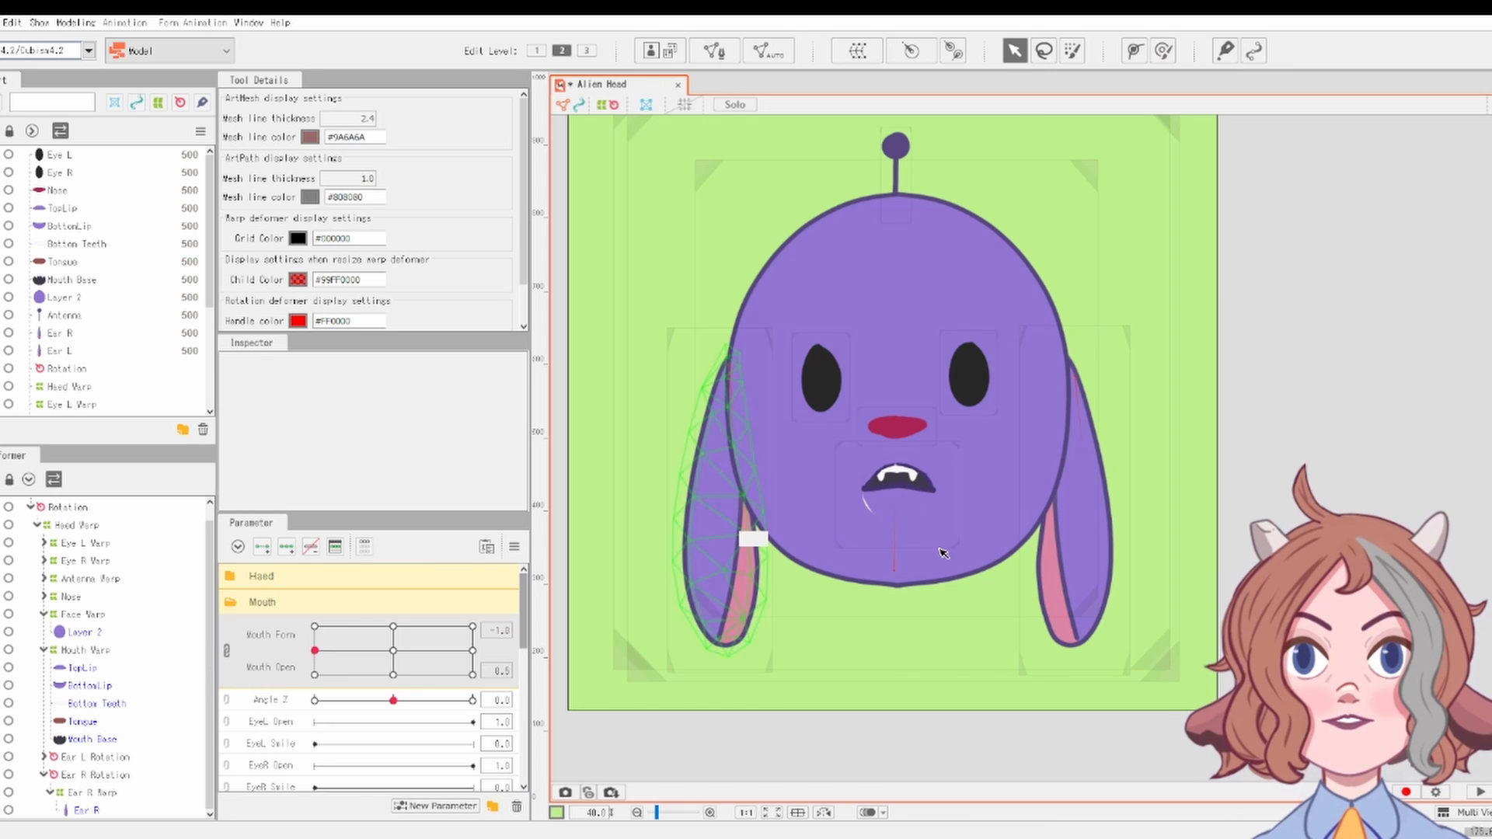
scroll(859, 476, up, 3)
click(859, 478)
scroll(863, 435, up, 2)
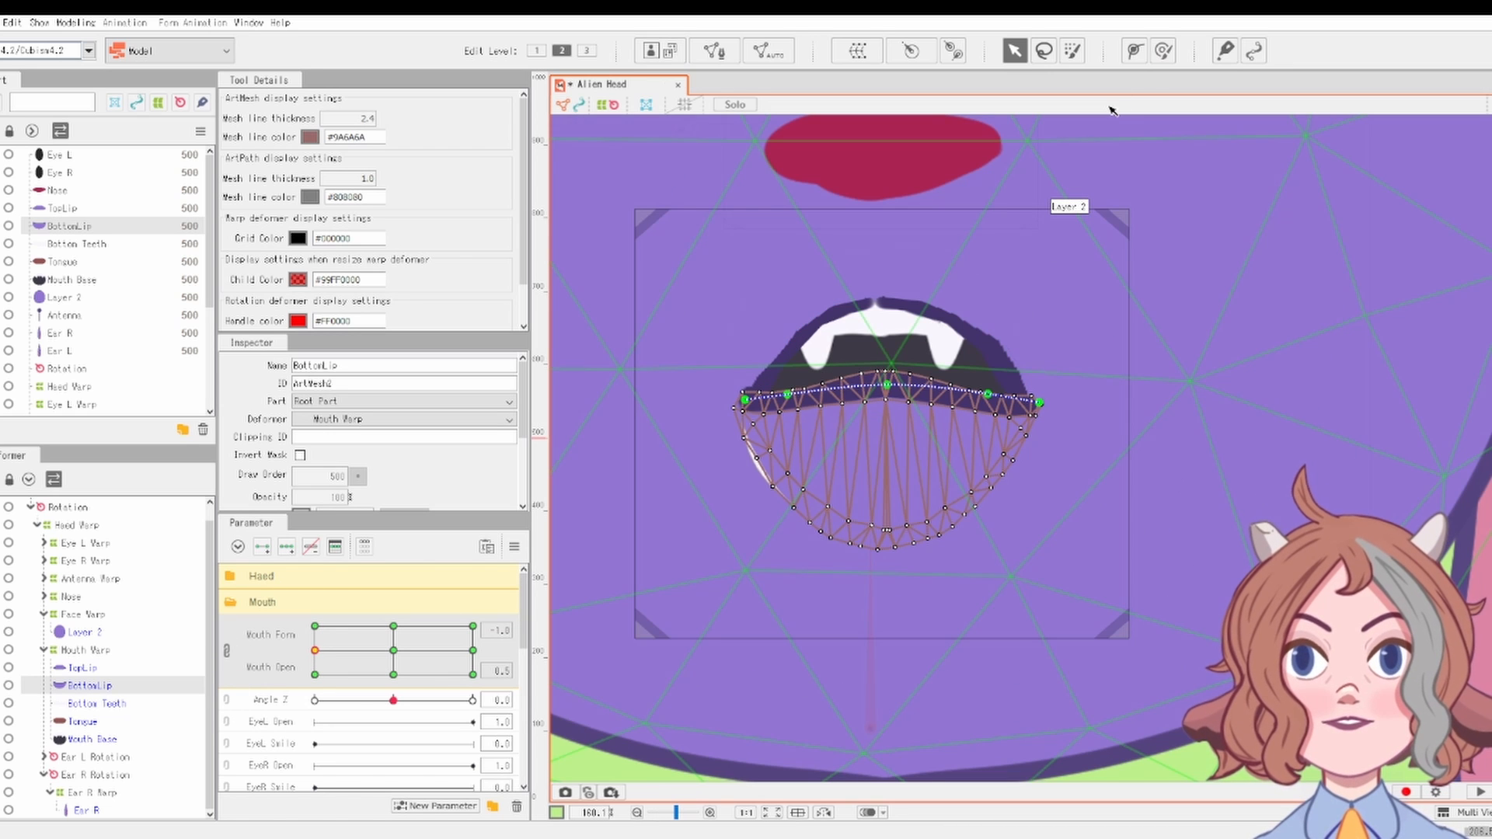
click(1163, 51)
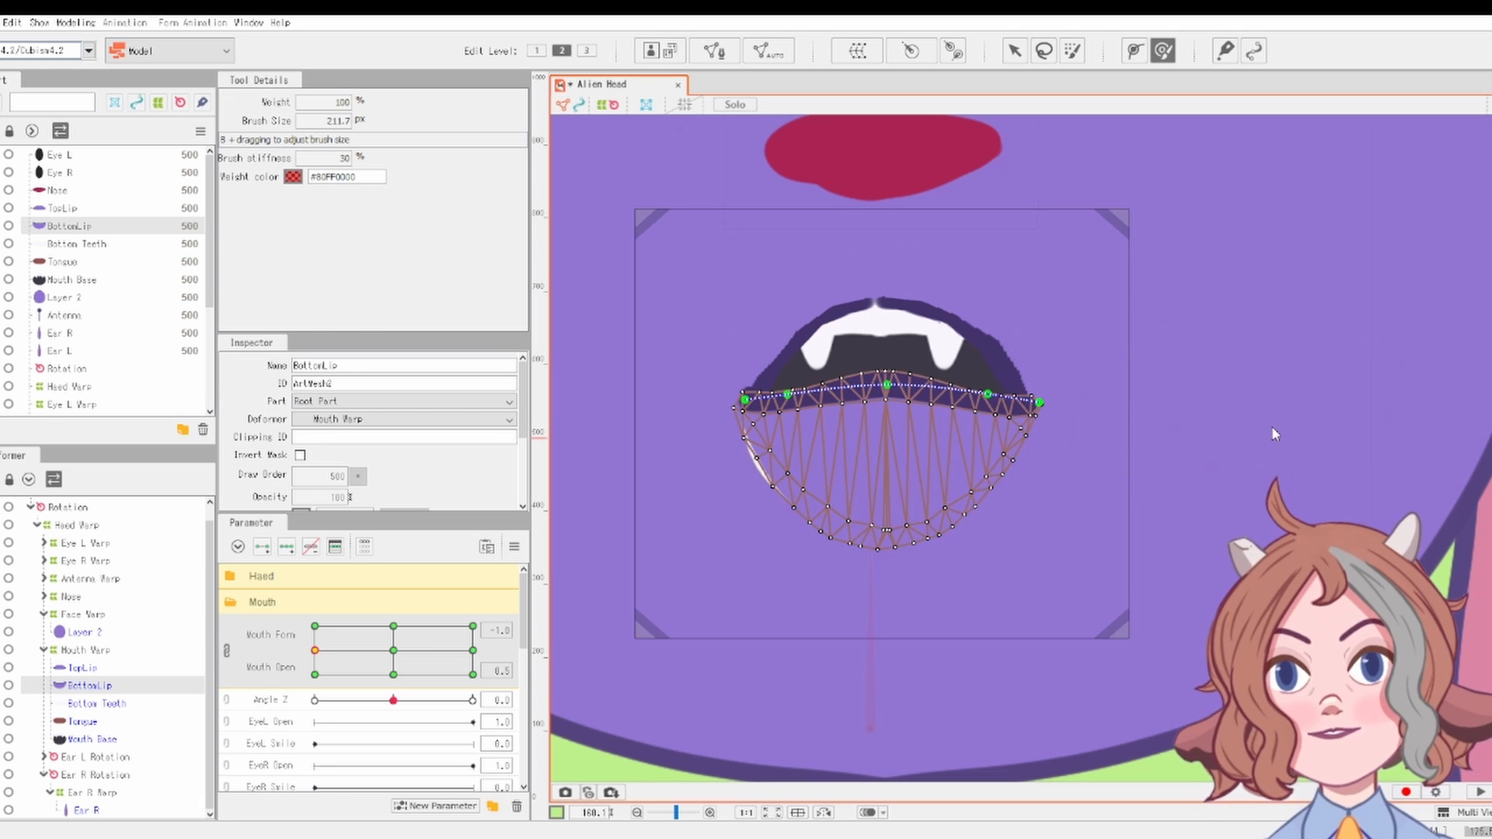
drag(1208, 462, 1170, 357)
drag(764, 464, 753, 466)
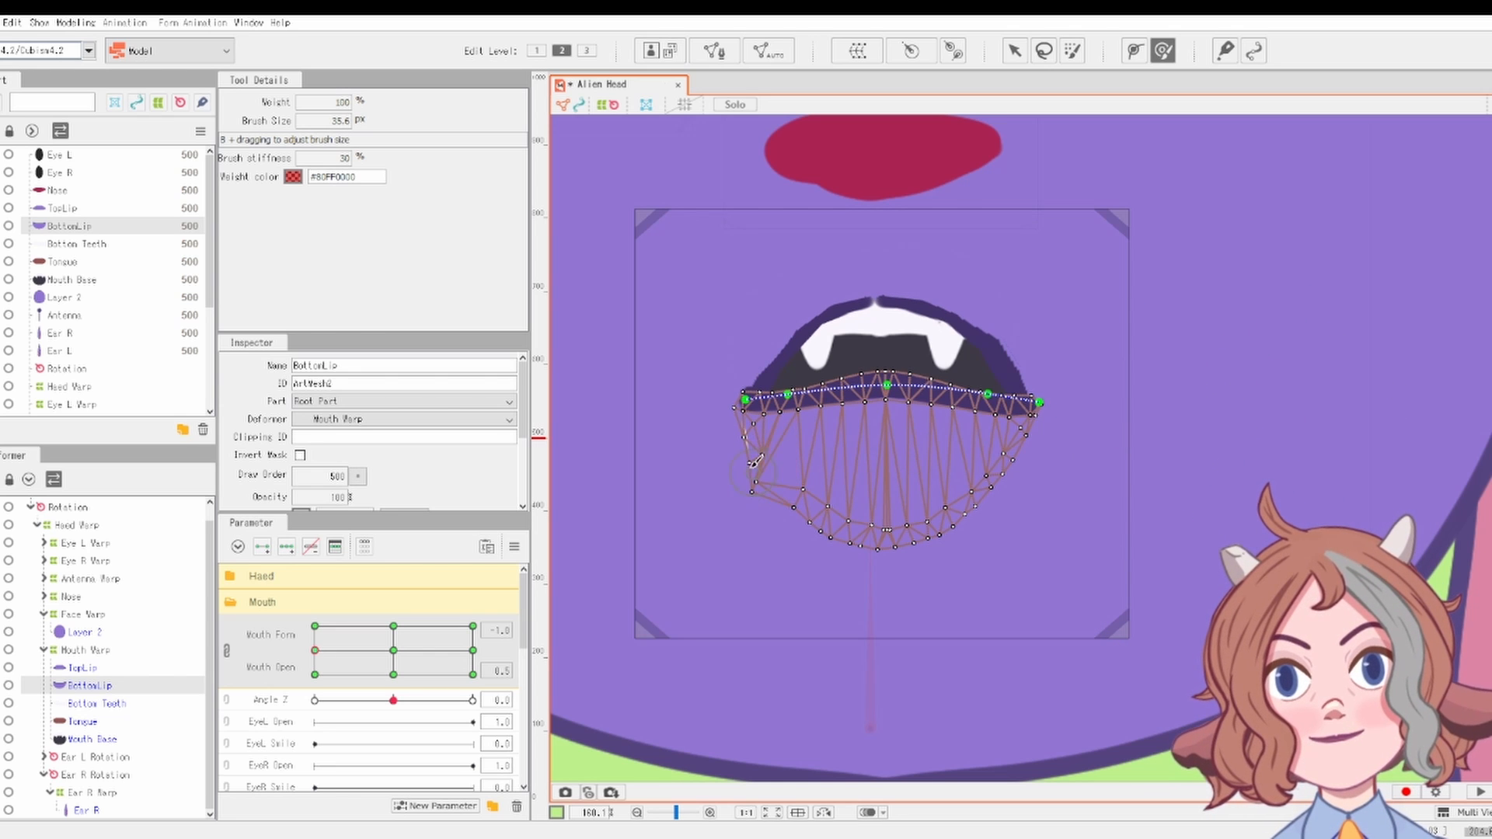
scroll(744, 482, down, 3)
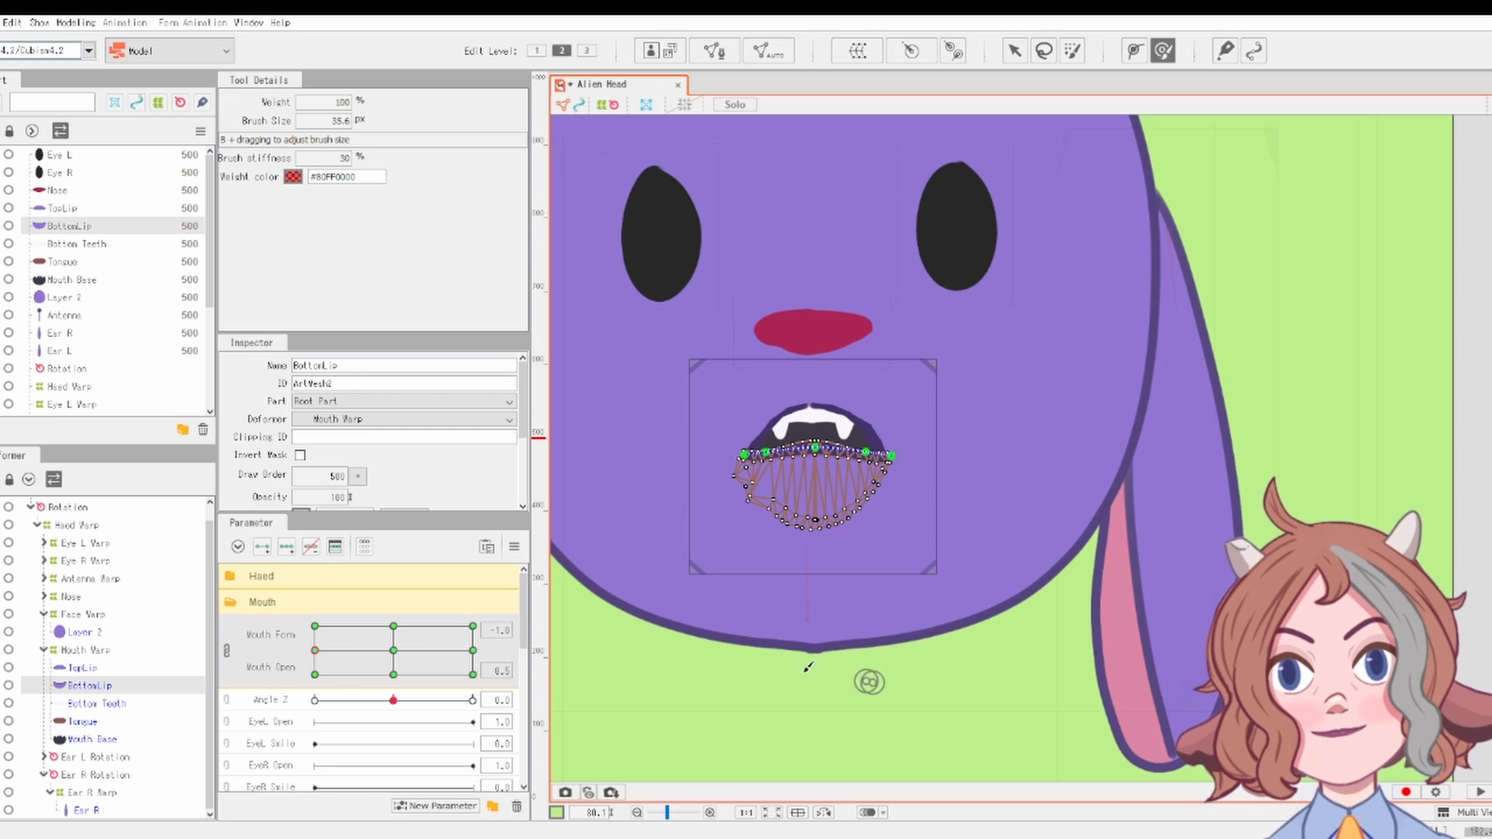
key(v)
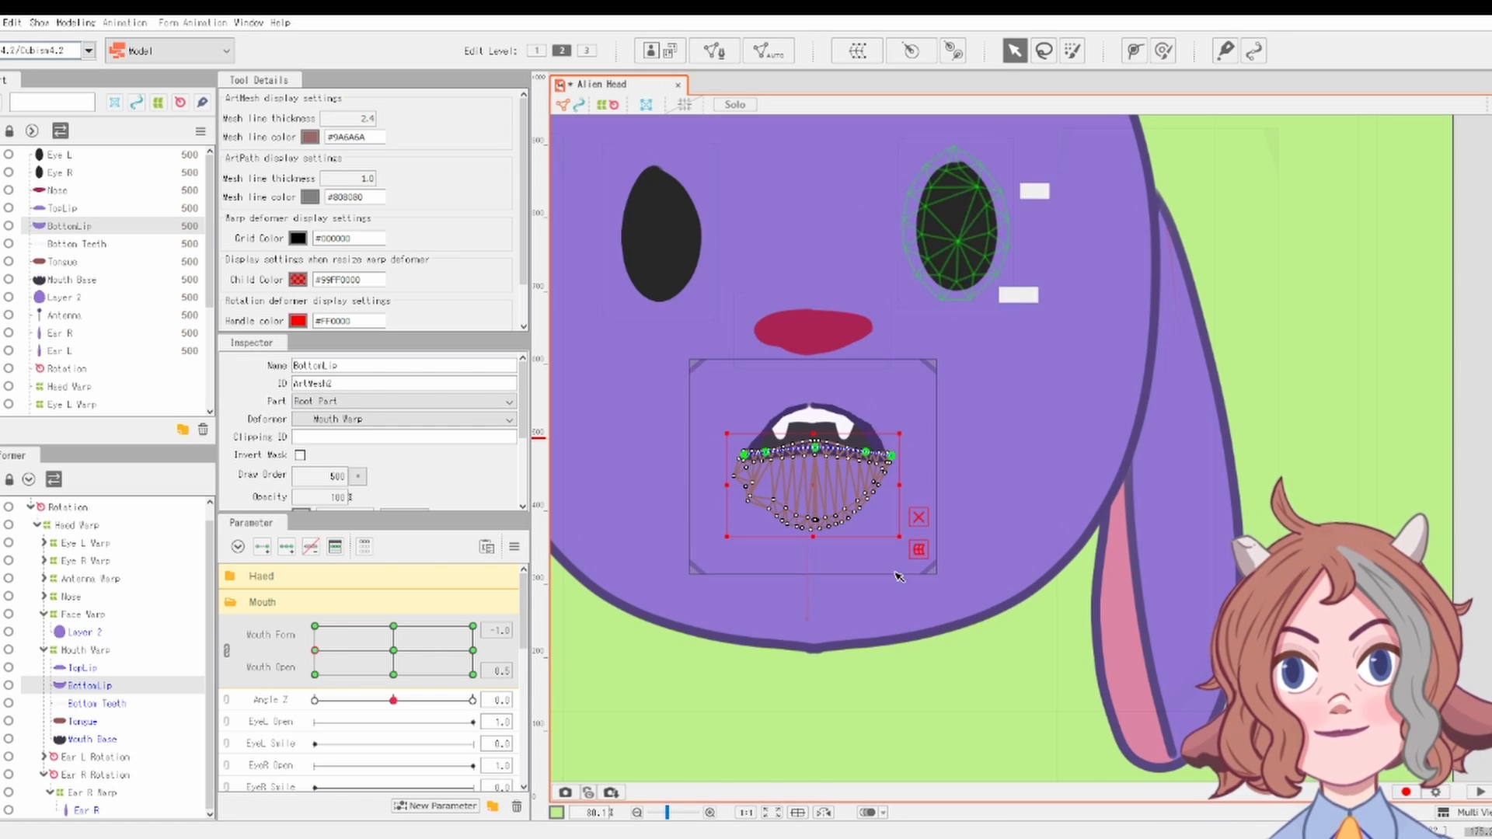
Step: Deselect BottomLip and preview the blended mouth shapes across Mouth Form and Mouth Open
click(666, 715)
drag(410, 651, 575, 596)
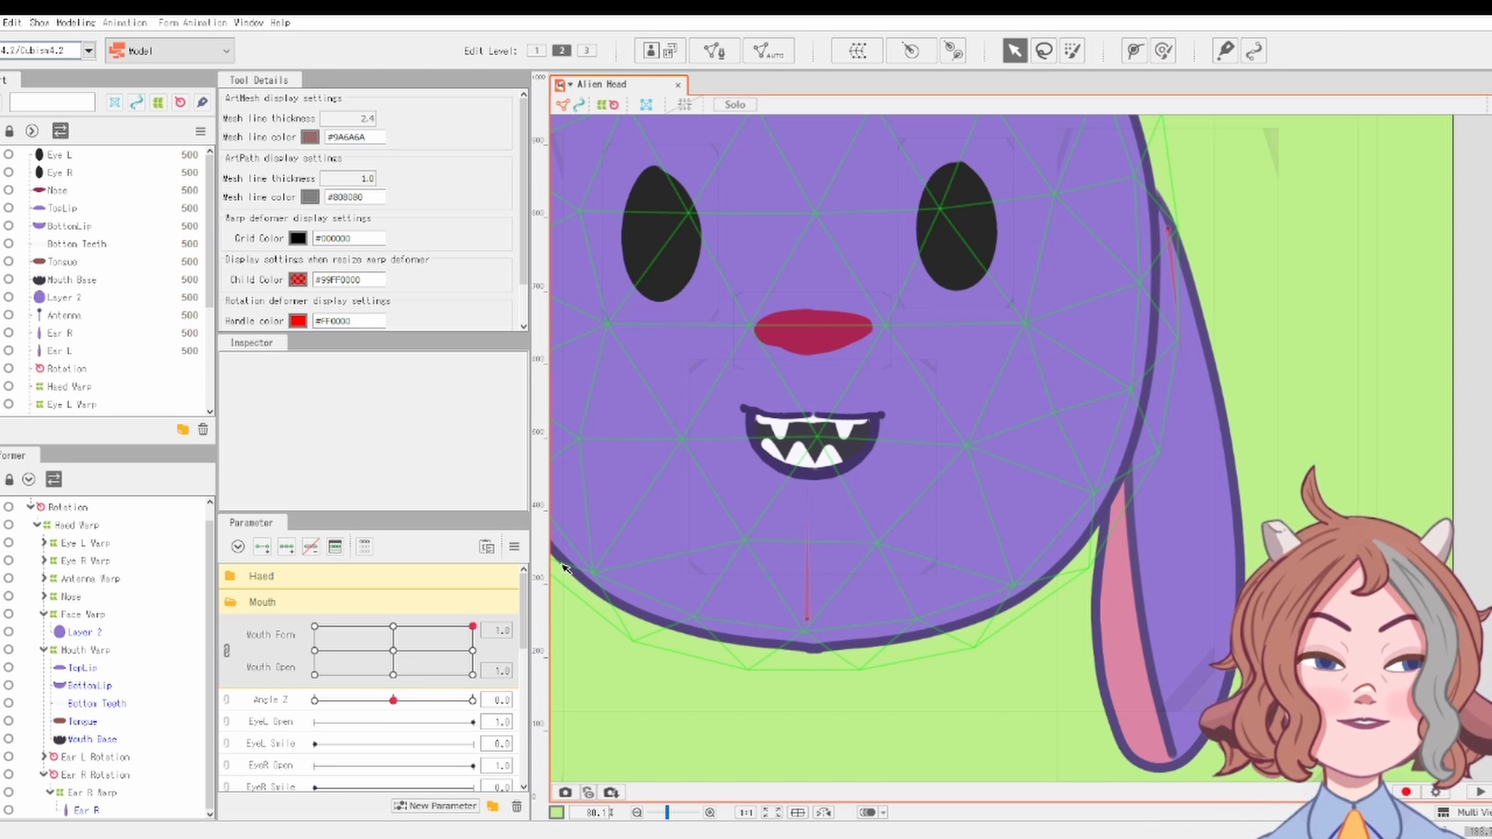
drag(498, 568, 381, 605)
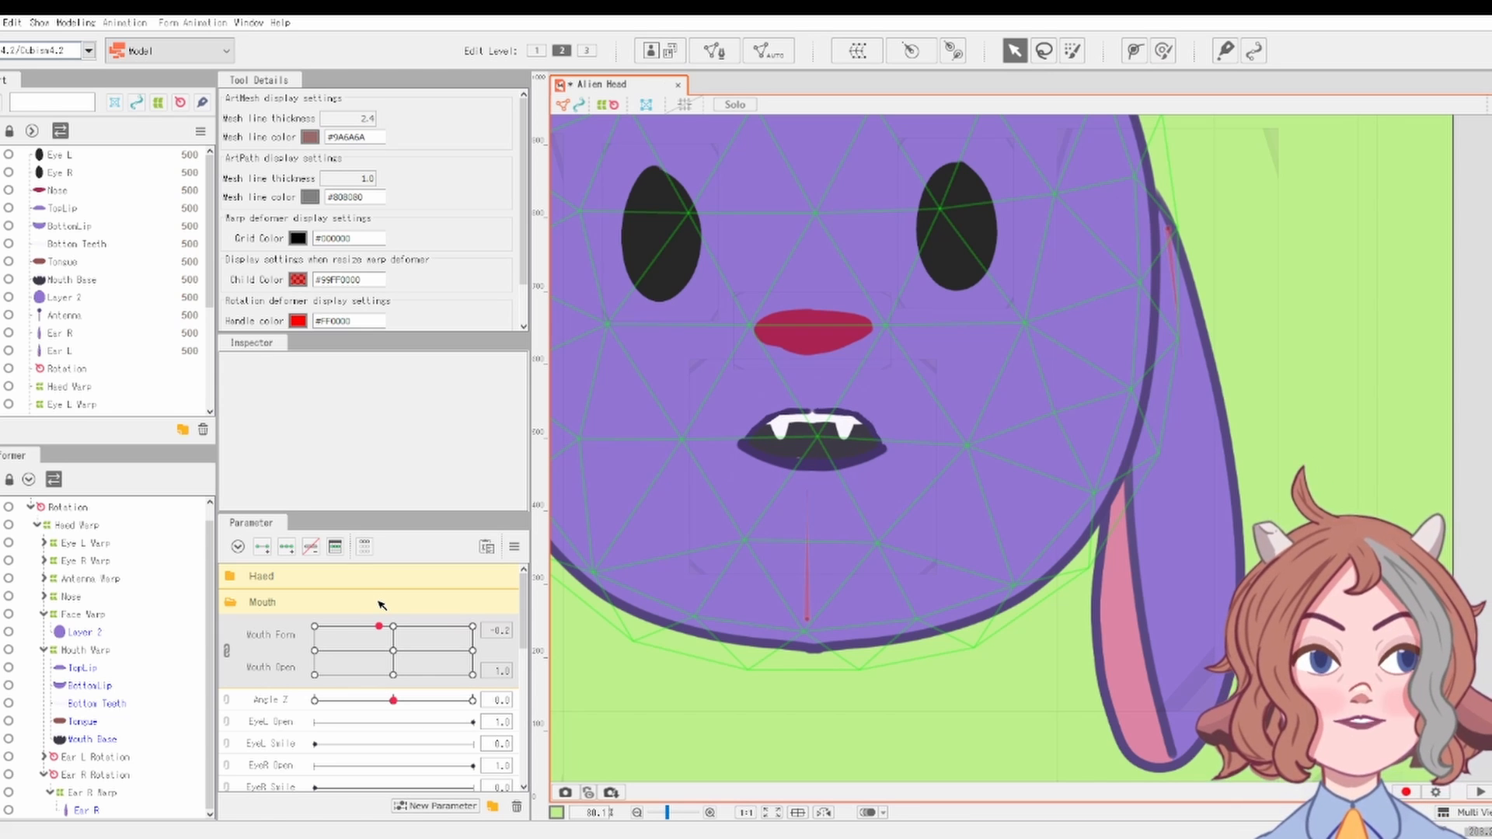
Step: Sweep Mouth Form toward its positive end with Mouth Open at 1.0 to check the blended open mouth
drag(380, 599, 528, 588)
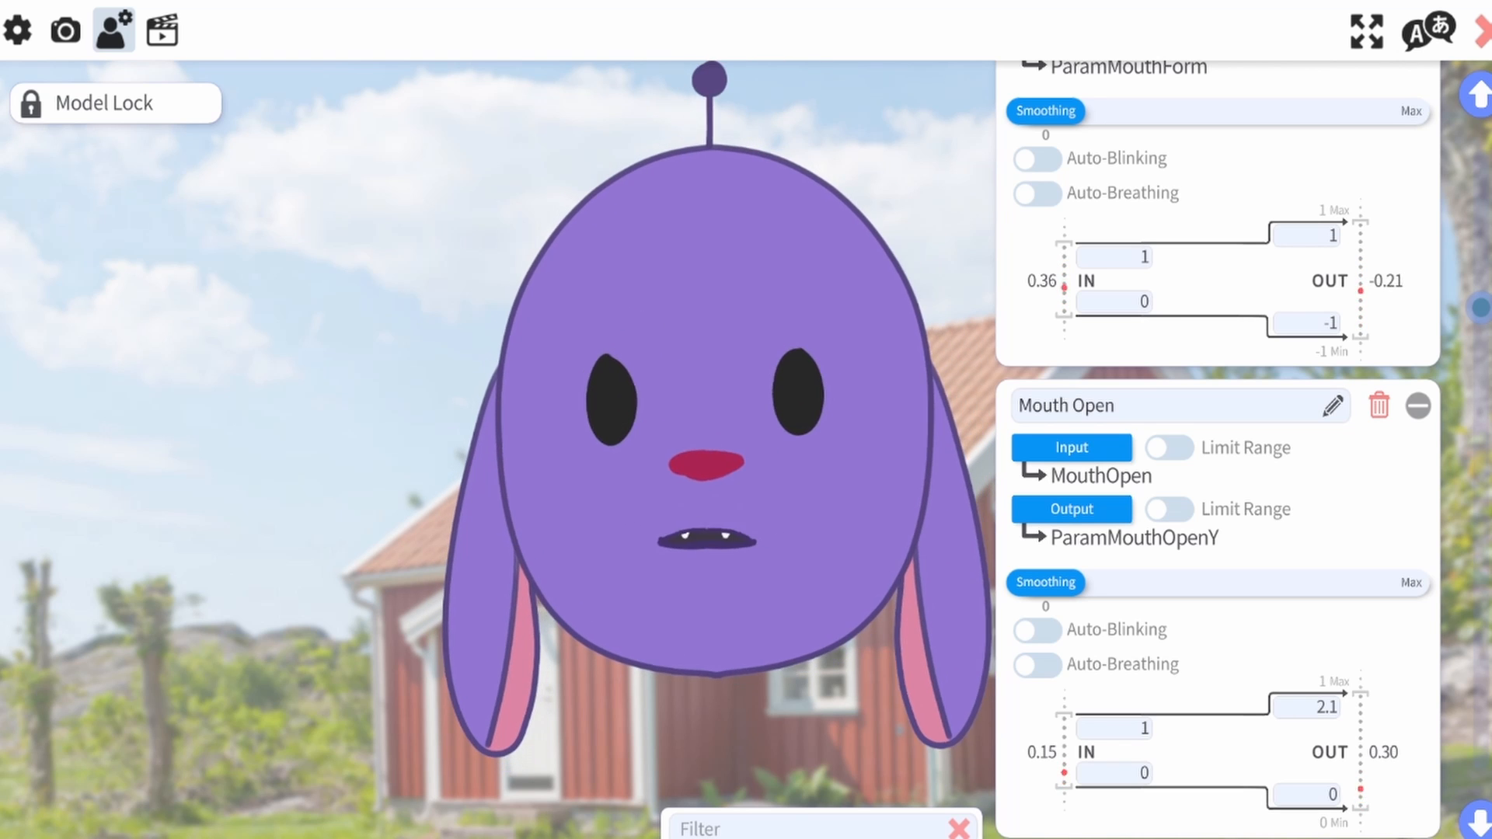
Step: Switch to VTube Studio and examine the Mouth Smile and Mouth Open tracking settings against the live model
scroll(1218, 448, up, 2)
scroll(1218, 448, up, 1)
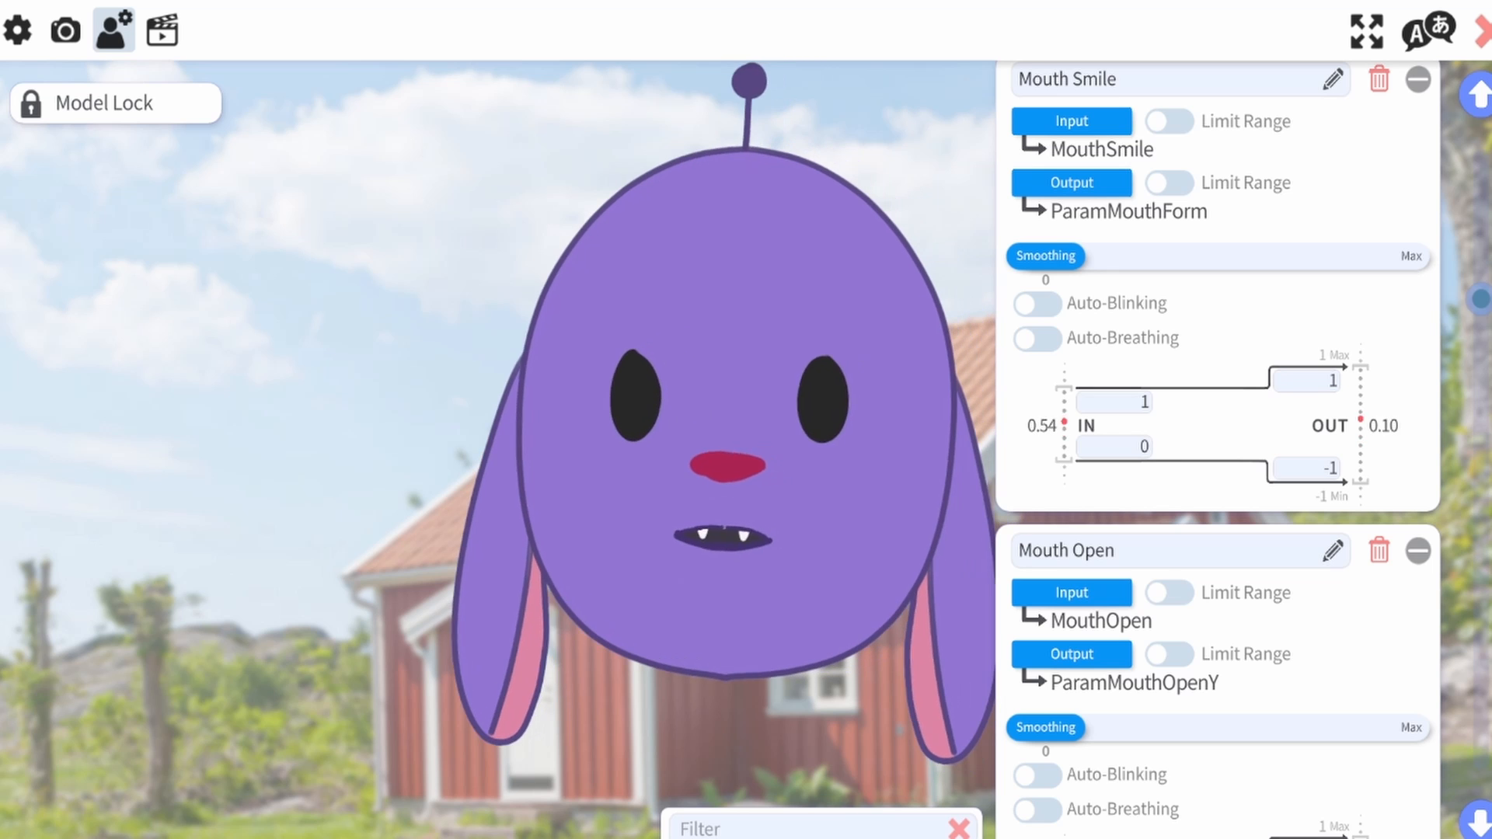
scroll(1217, 448, down, 1)
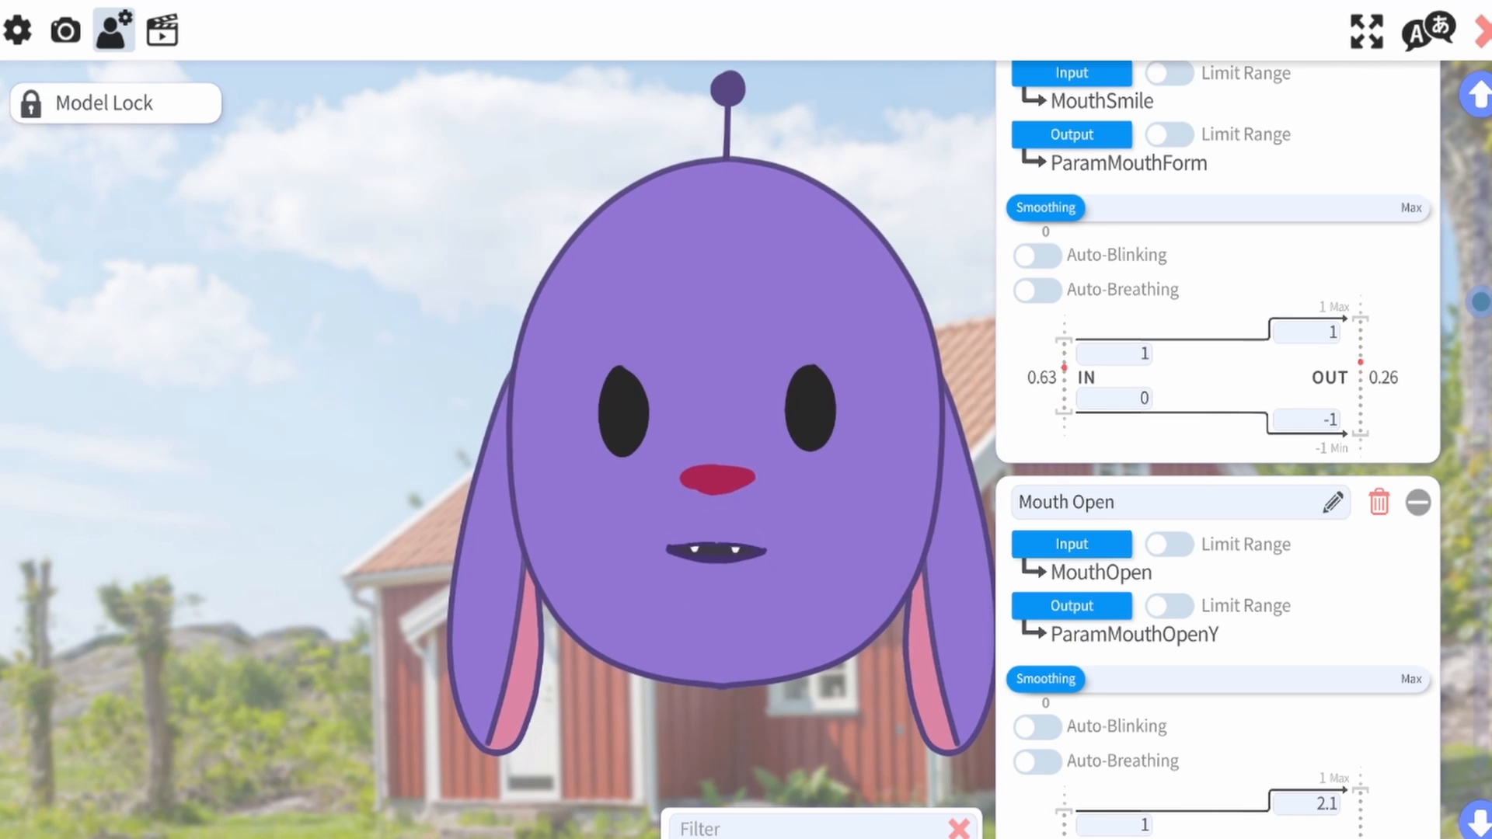
scroll(1217, 448, up, 1)
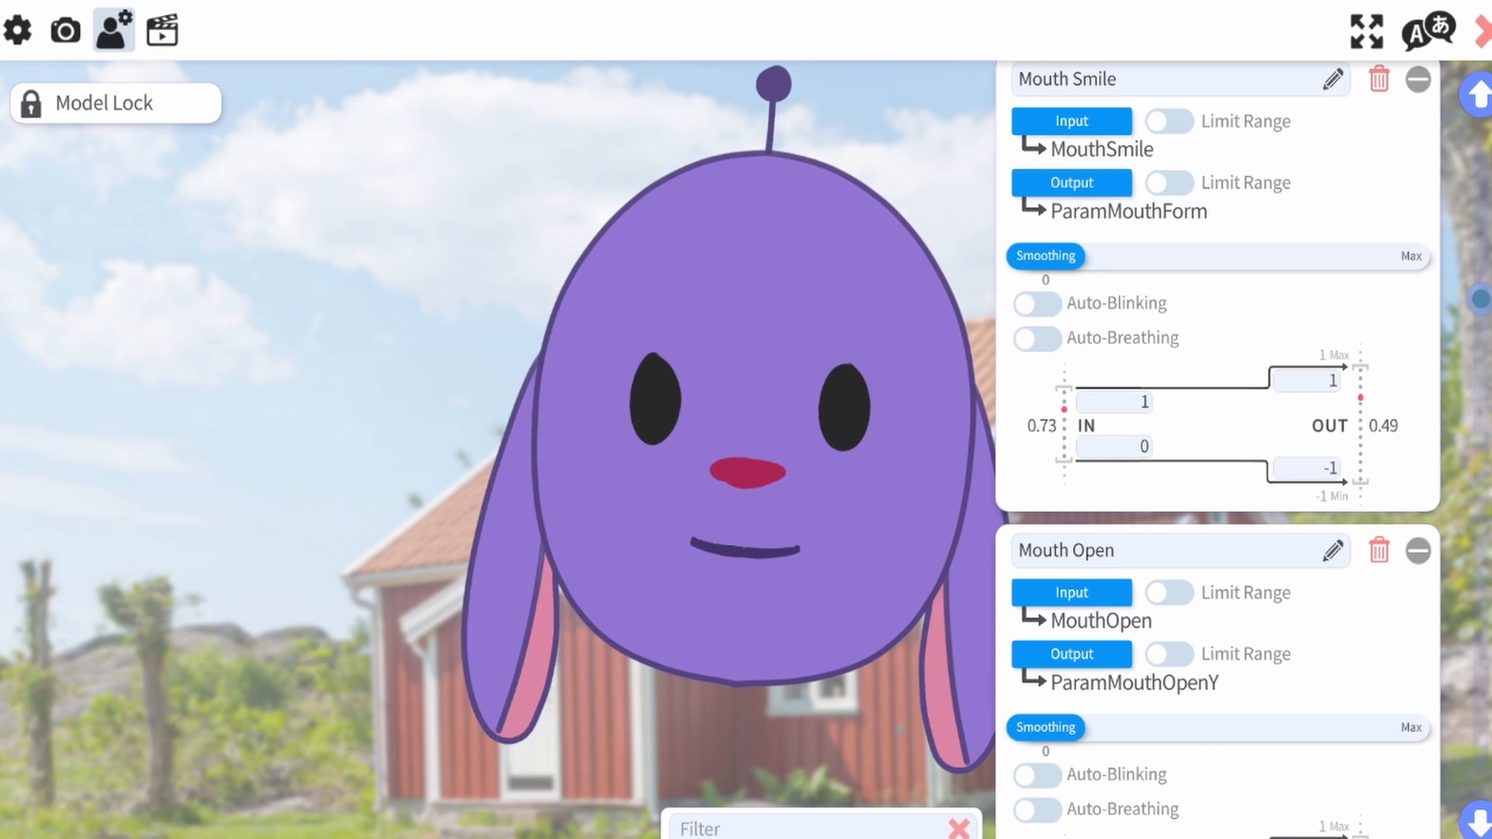
scroll(1218, 450, down, 1)
scroll(1217, 450, up, 5)
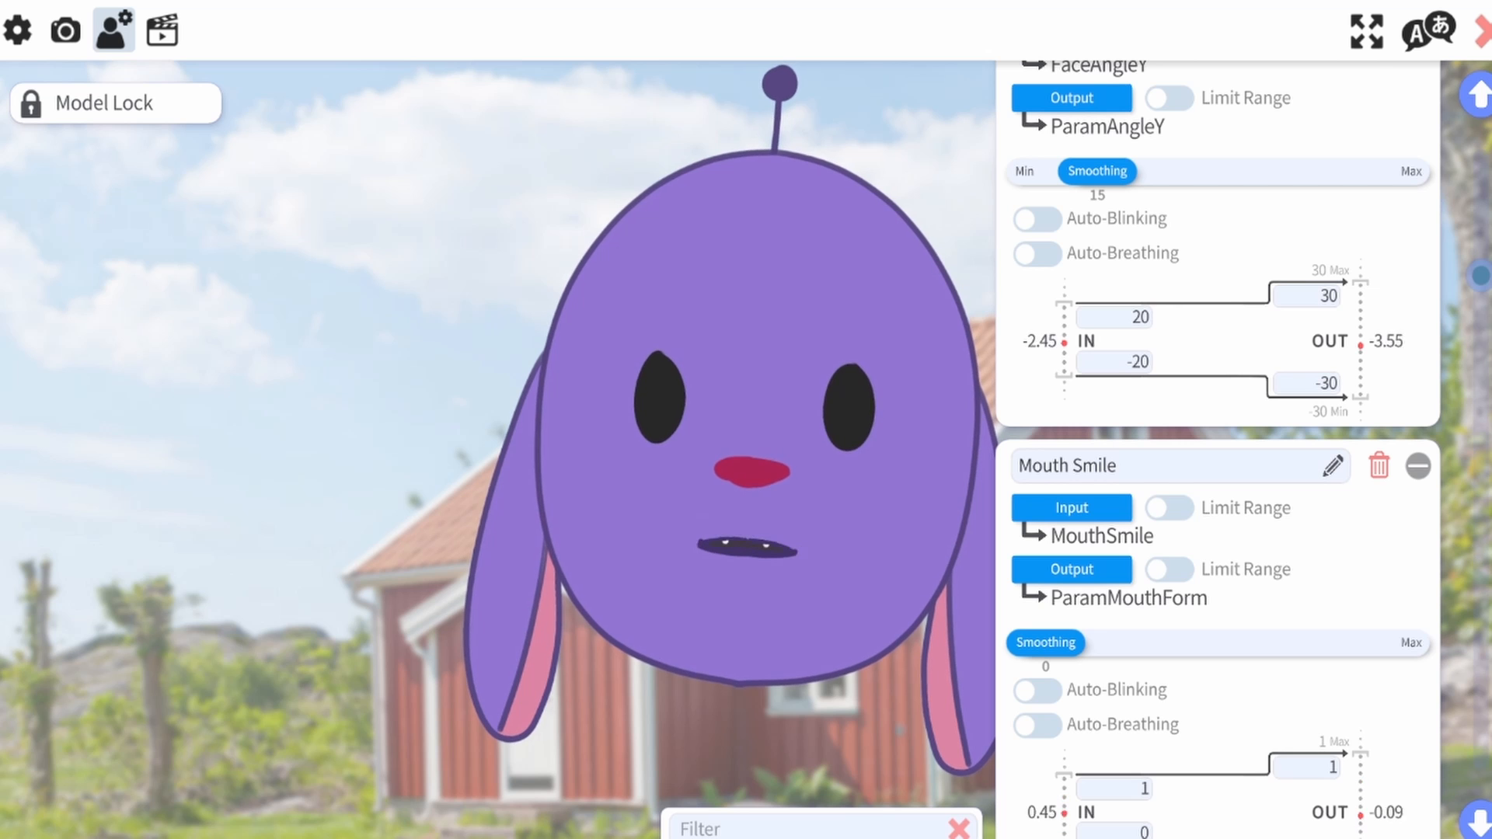
scroll(1218, 448, down, 3)
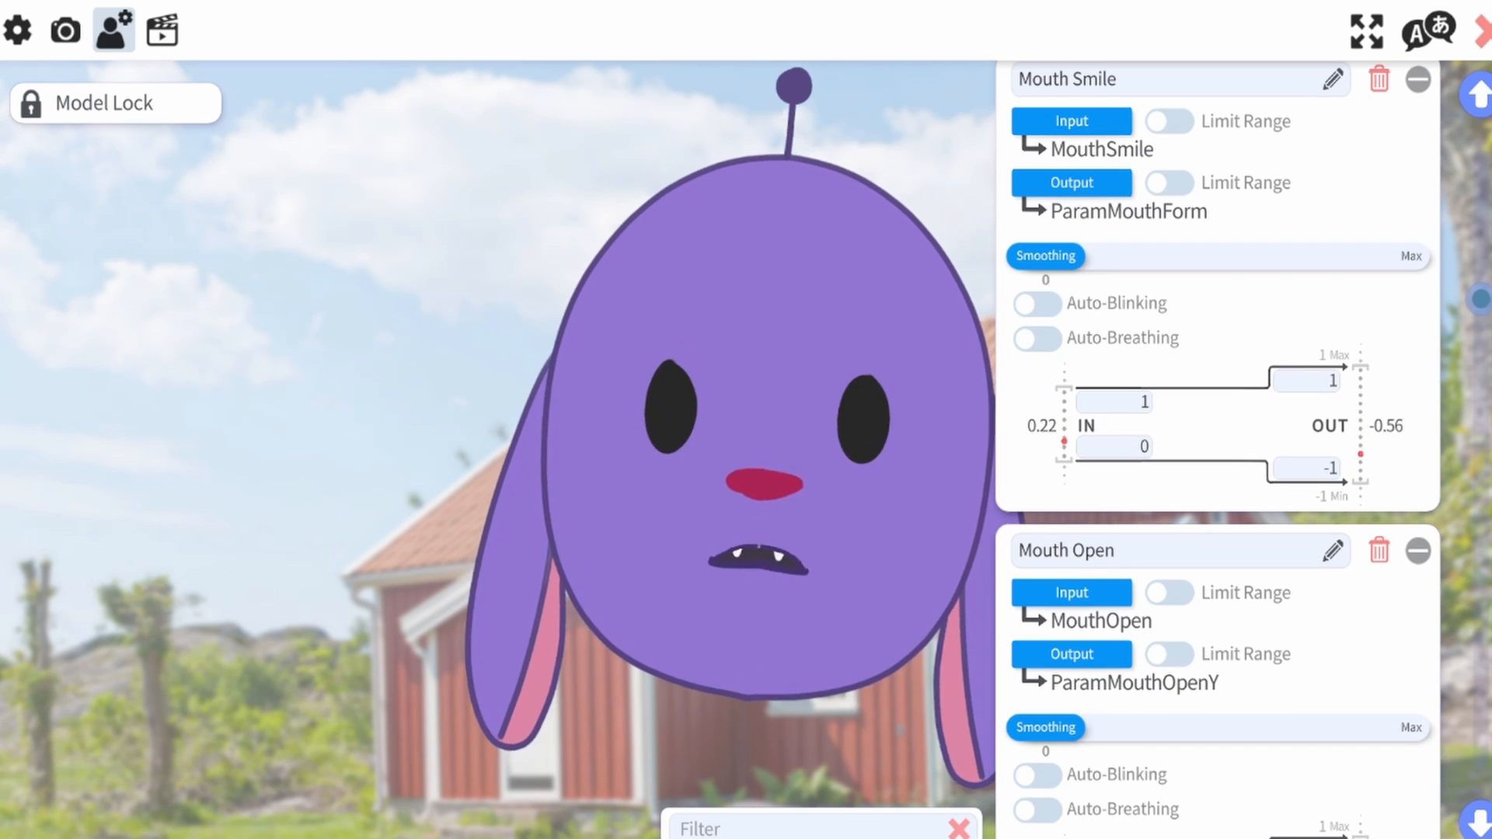
scroll(1217, 448, down, 1)
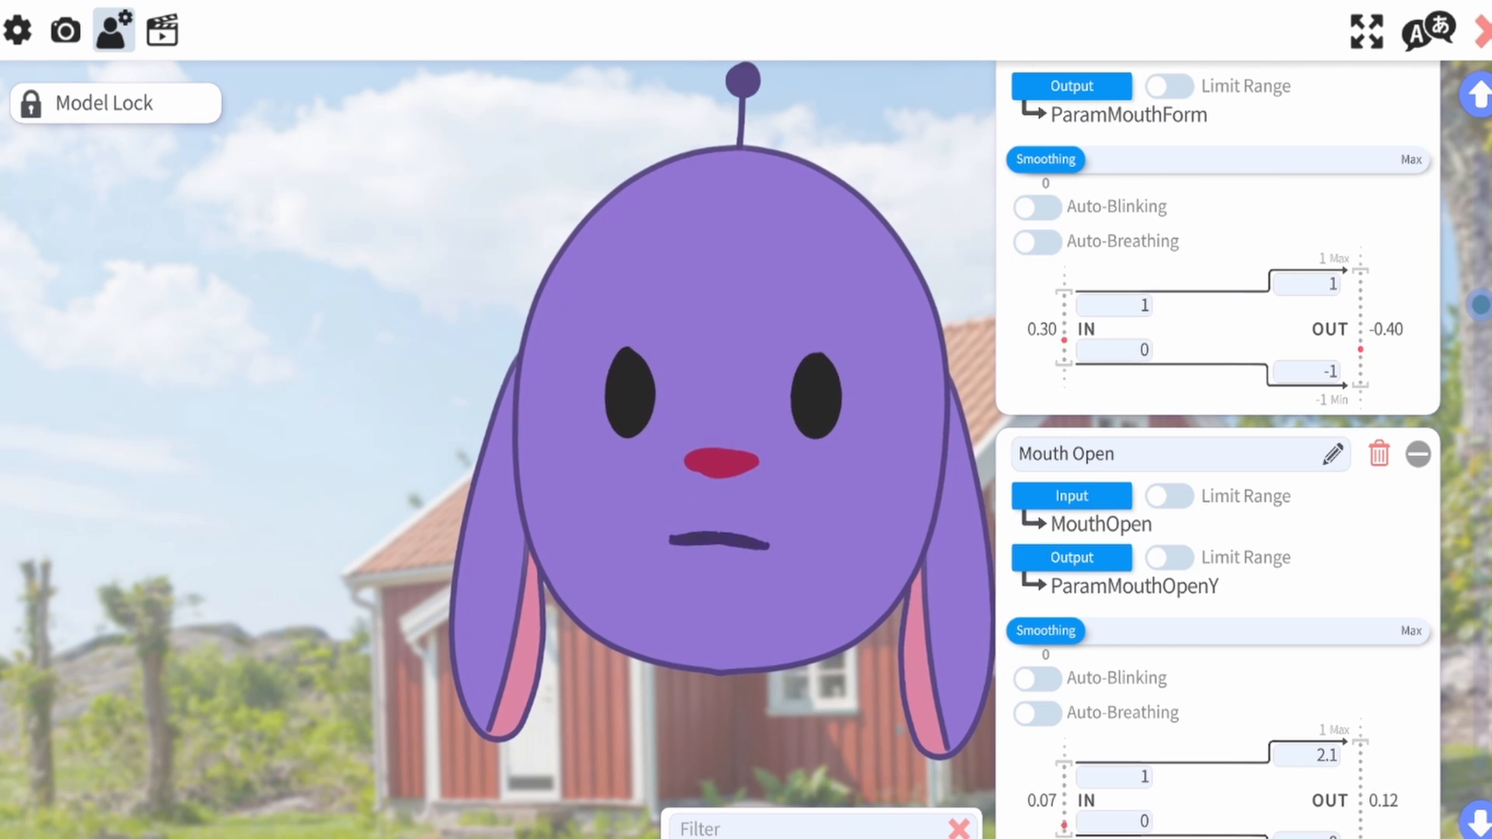
scroll(1217, 449, up, 1)
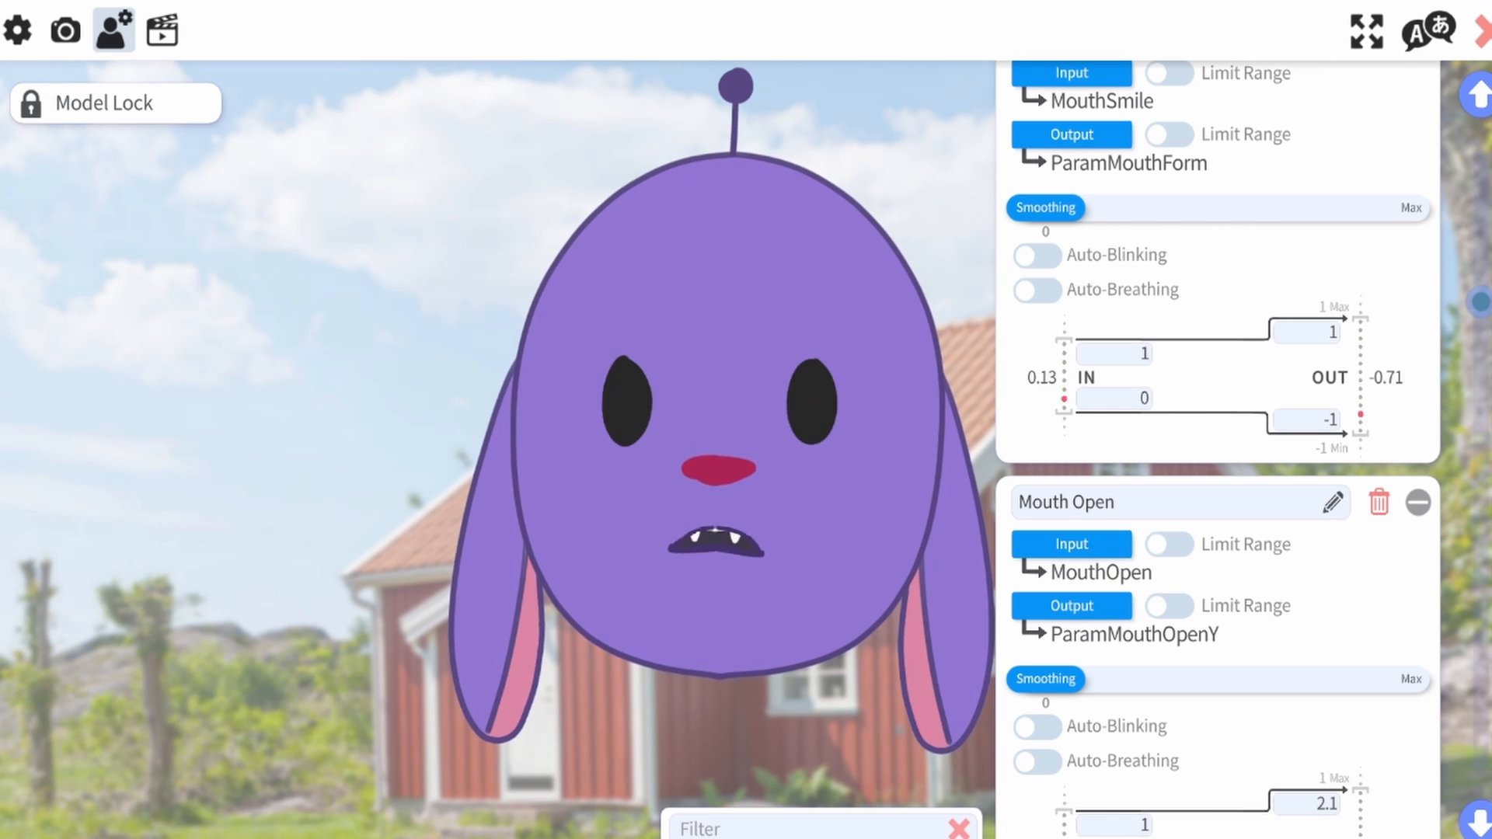
scroll(1218, 451, up, 1)
scroll(1217, 450, down, 2)
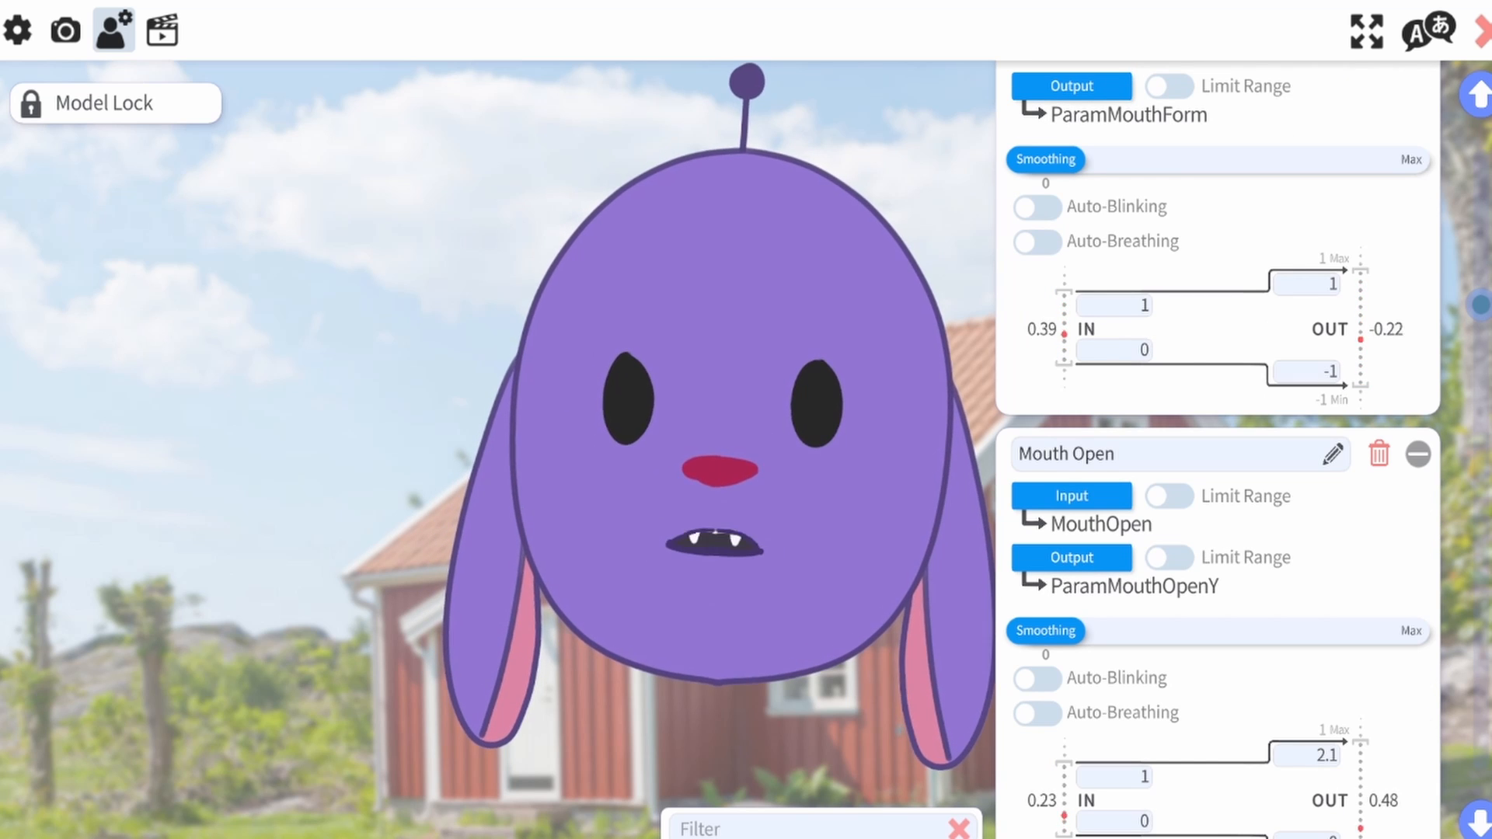
Step: Set Mouth Smile's upper input limit to 1.32
click(1143, 304)
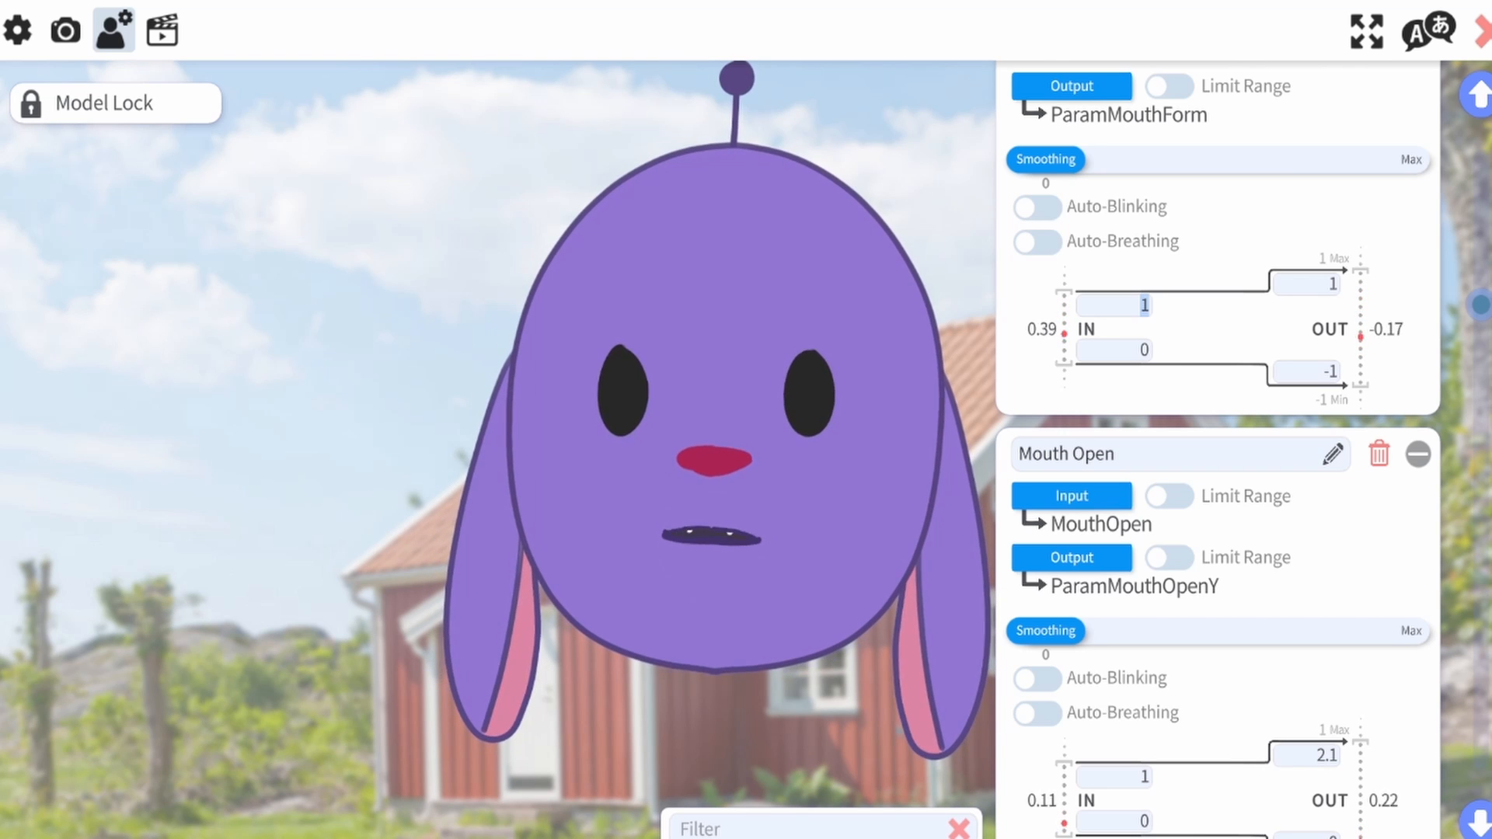
scroll(1216, 450, up, 1)
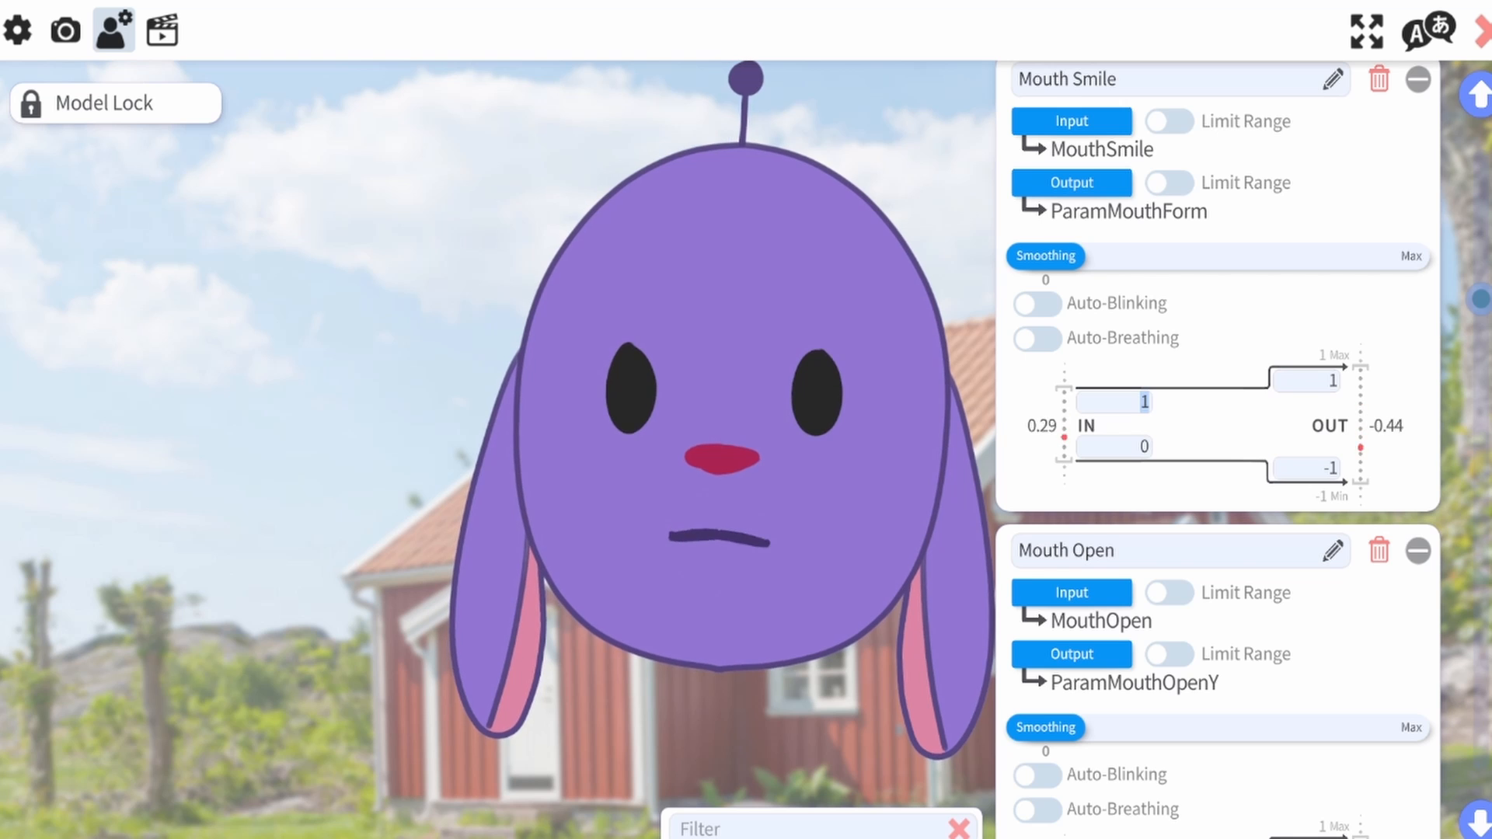
scroll(1217, 450, down, 1)
scroll(1217, 451, up, 1)
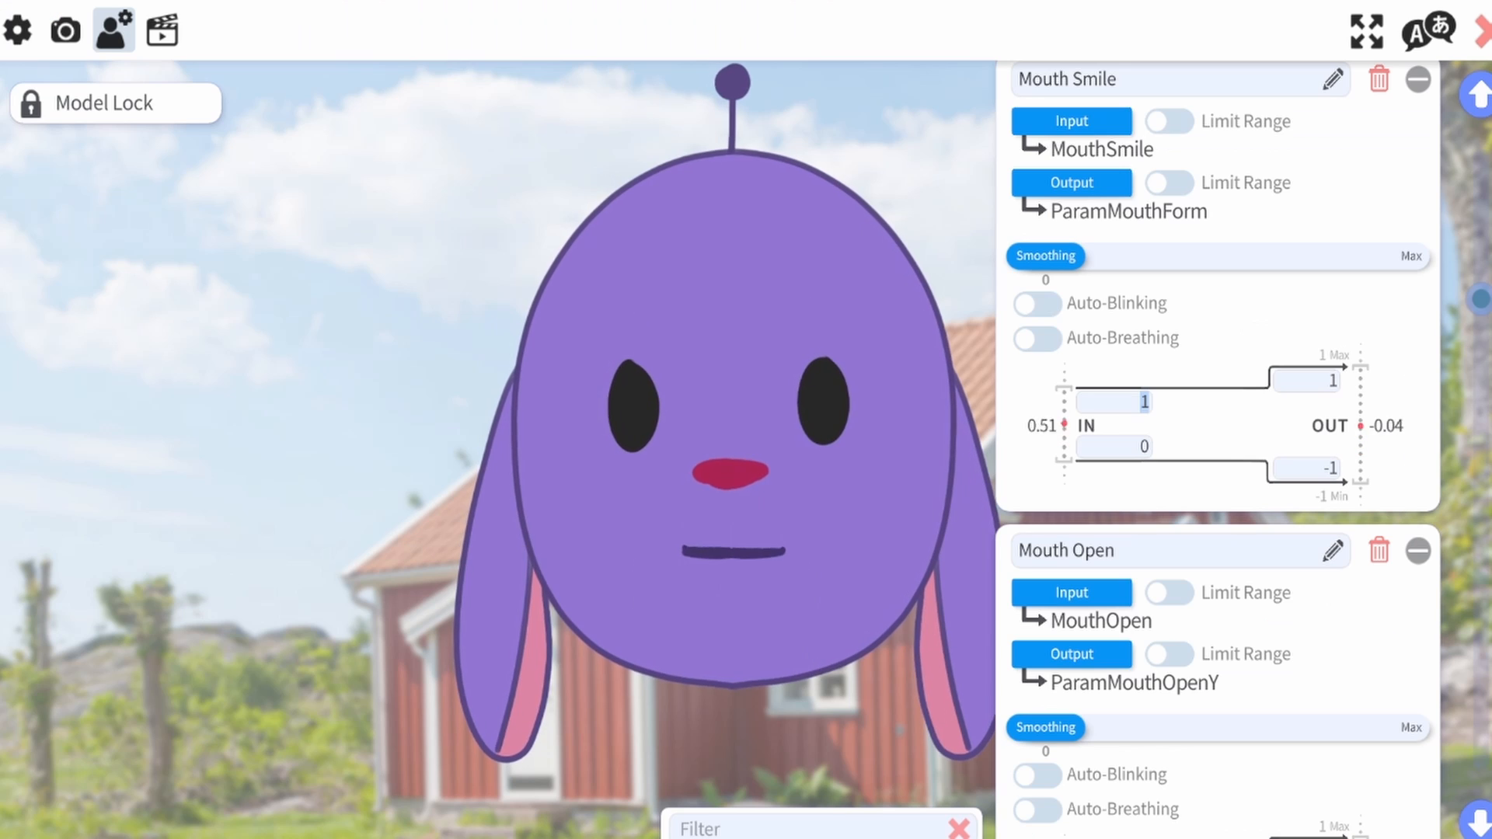
text(1.32)
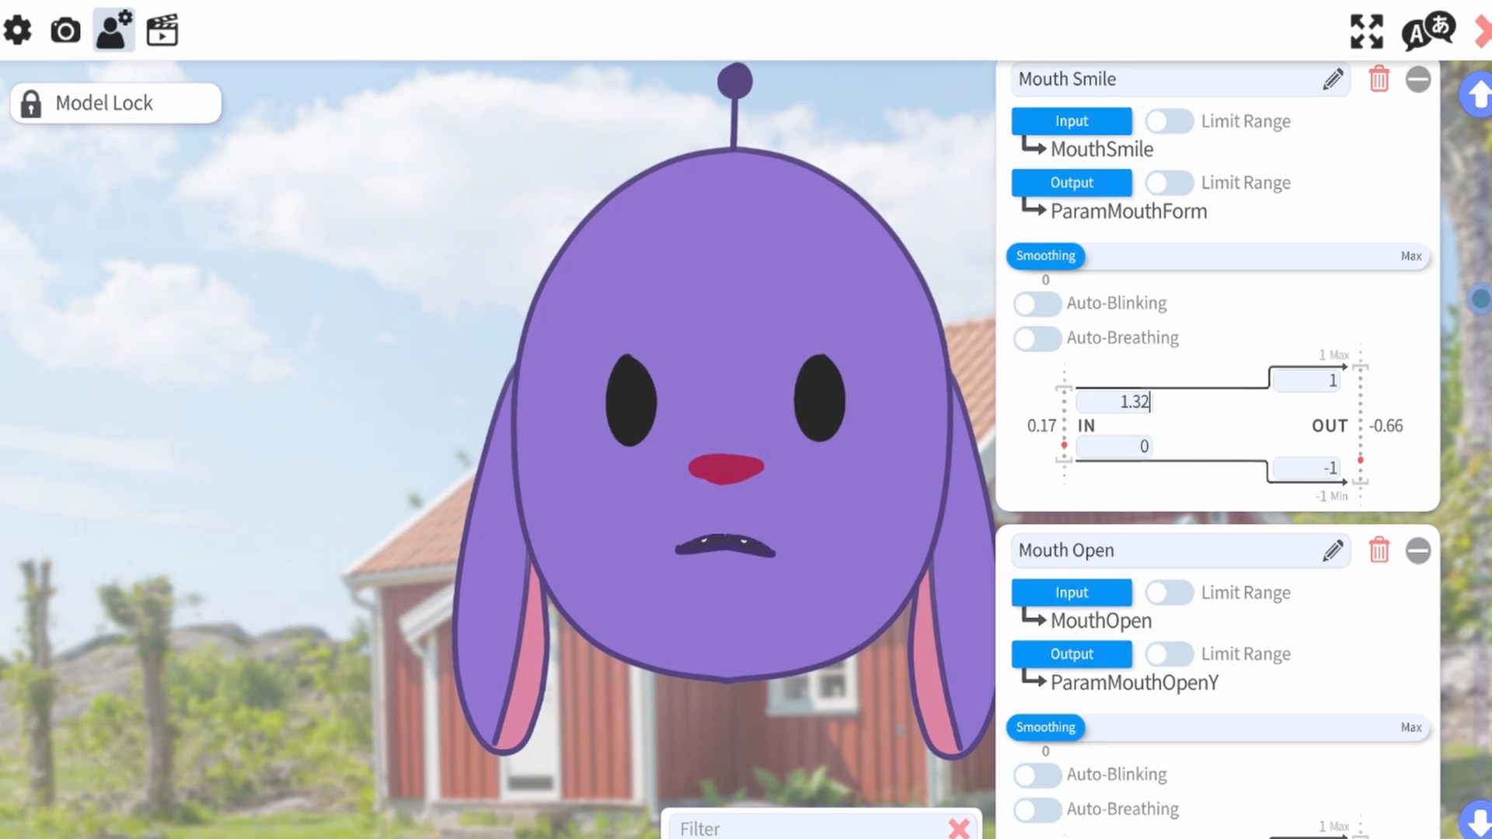
key(Return)
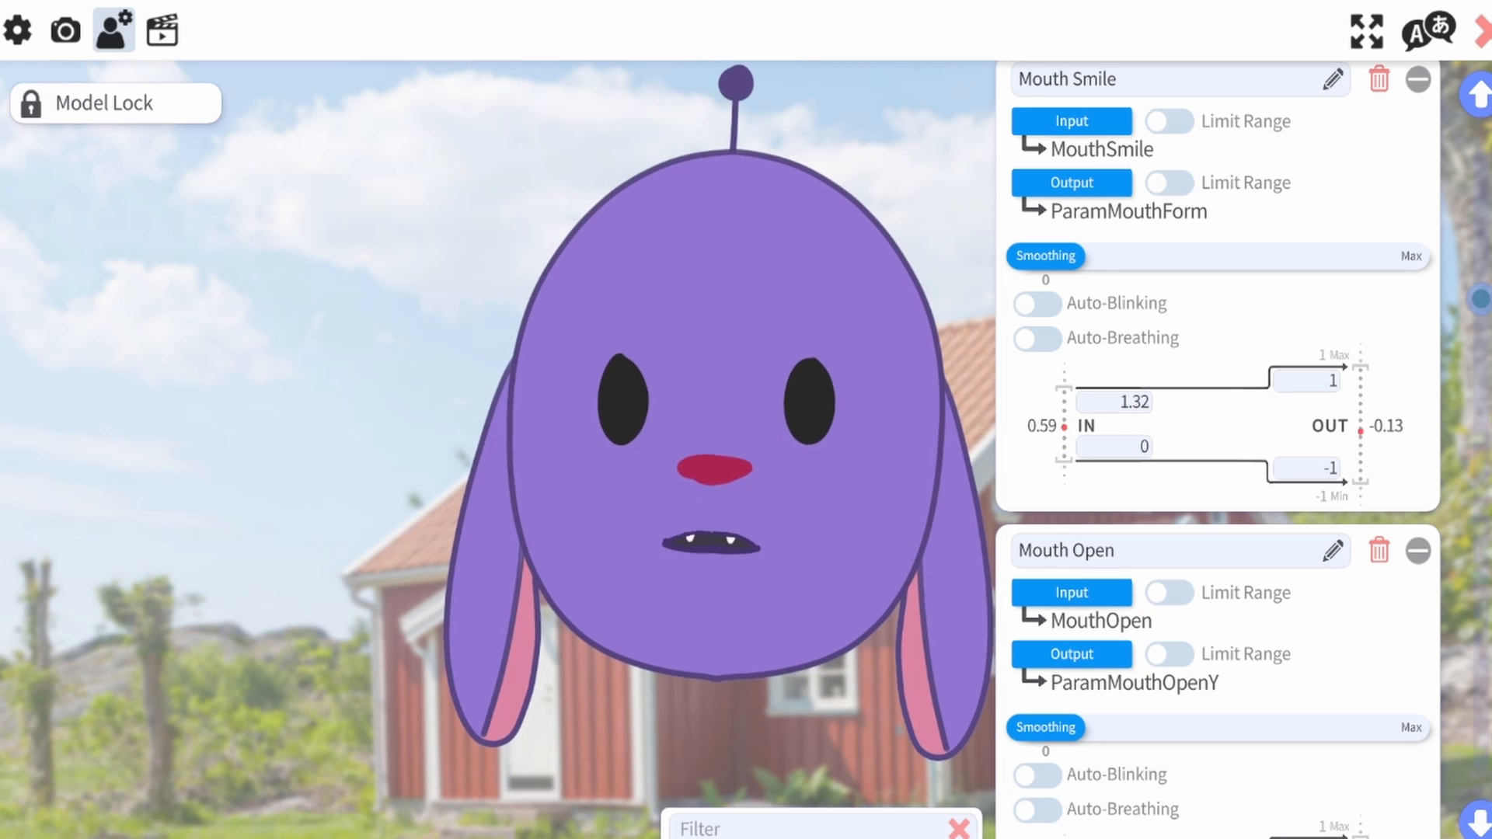
Step: Try an upper input limit of 0.5 for Mouth Smile and put it back to 1
click(1113, 402)
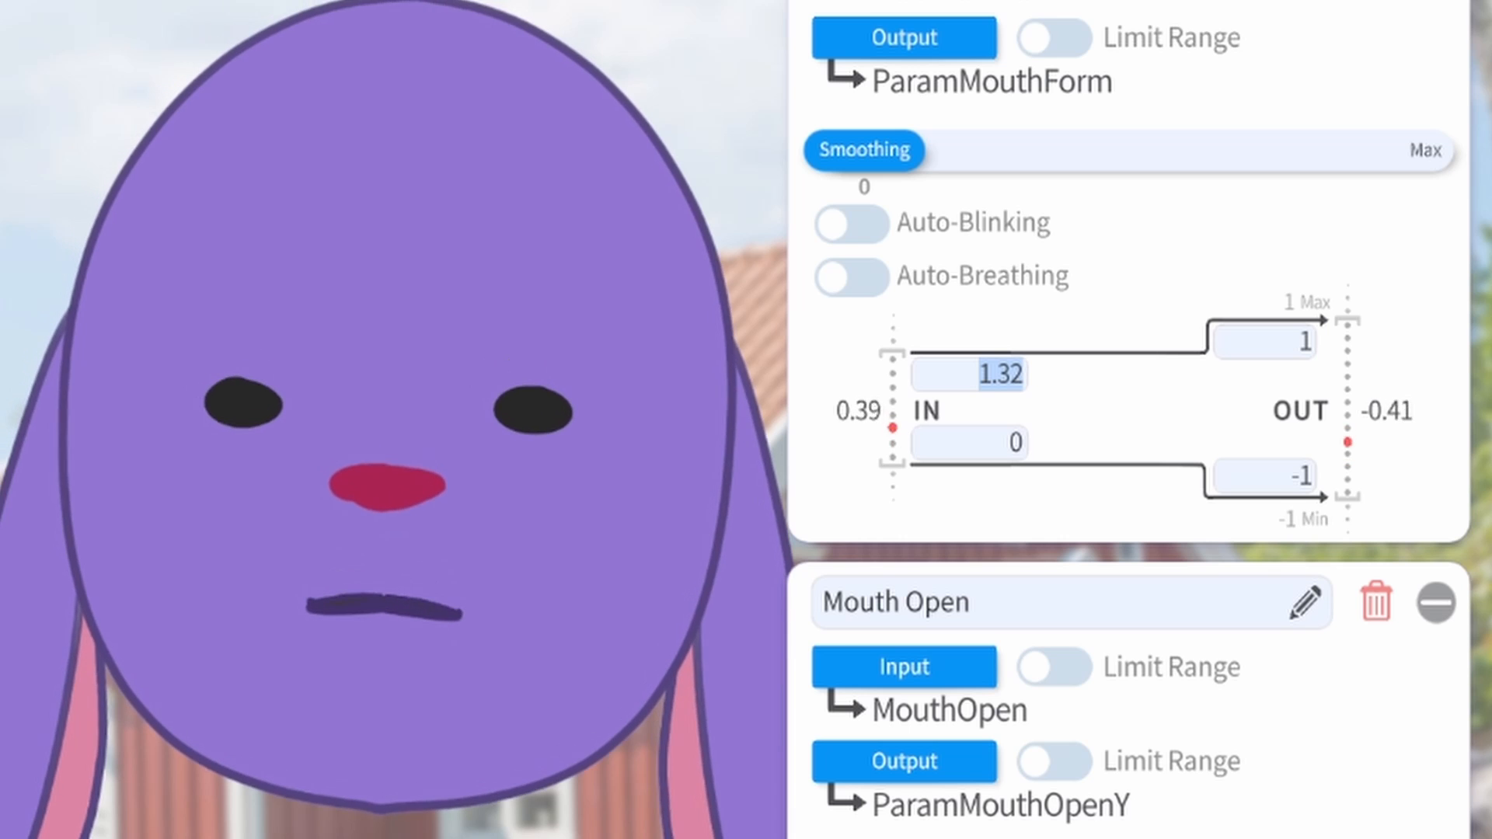
text(.5)
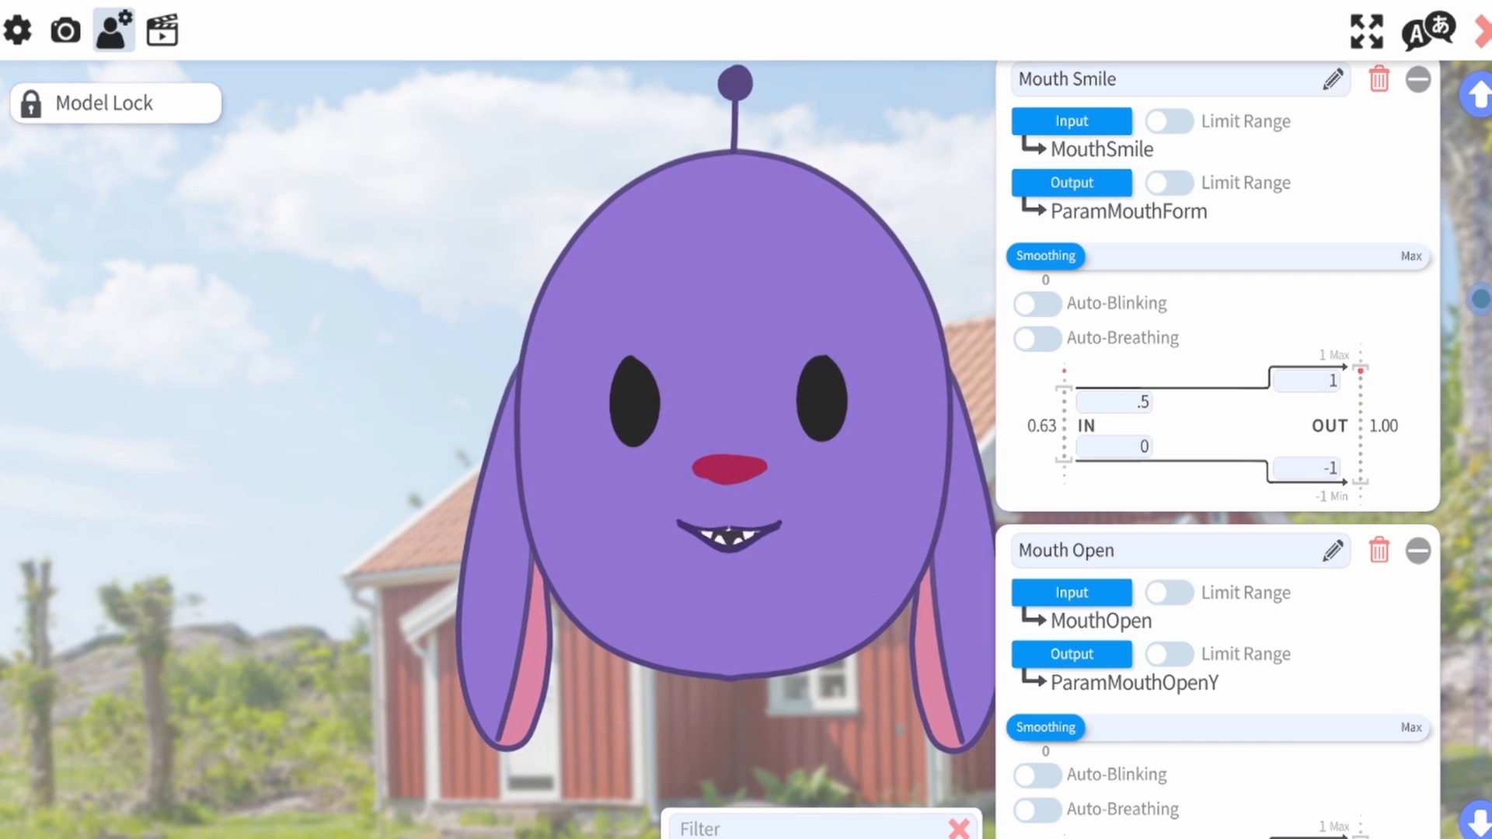
click(1113, 402)
text(1)
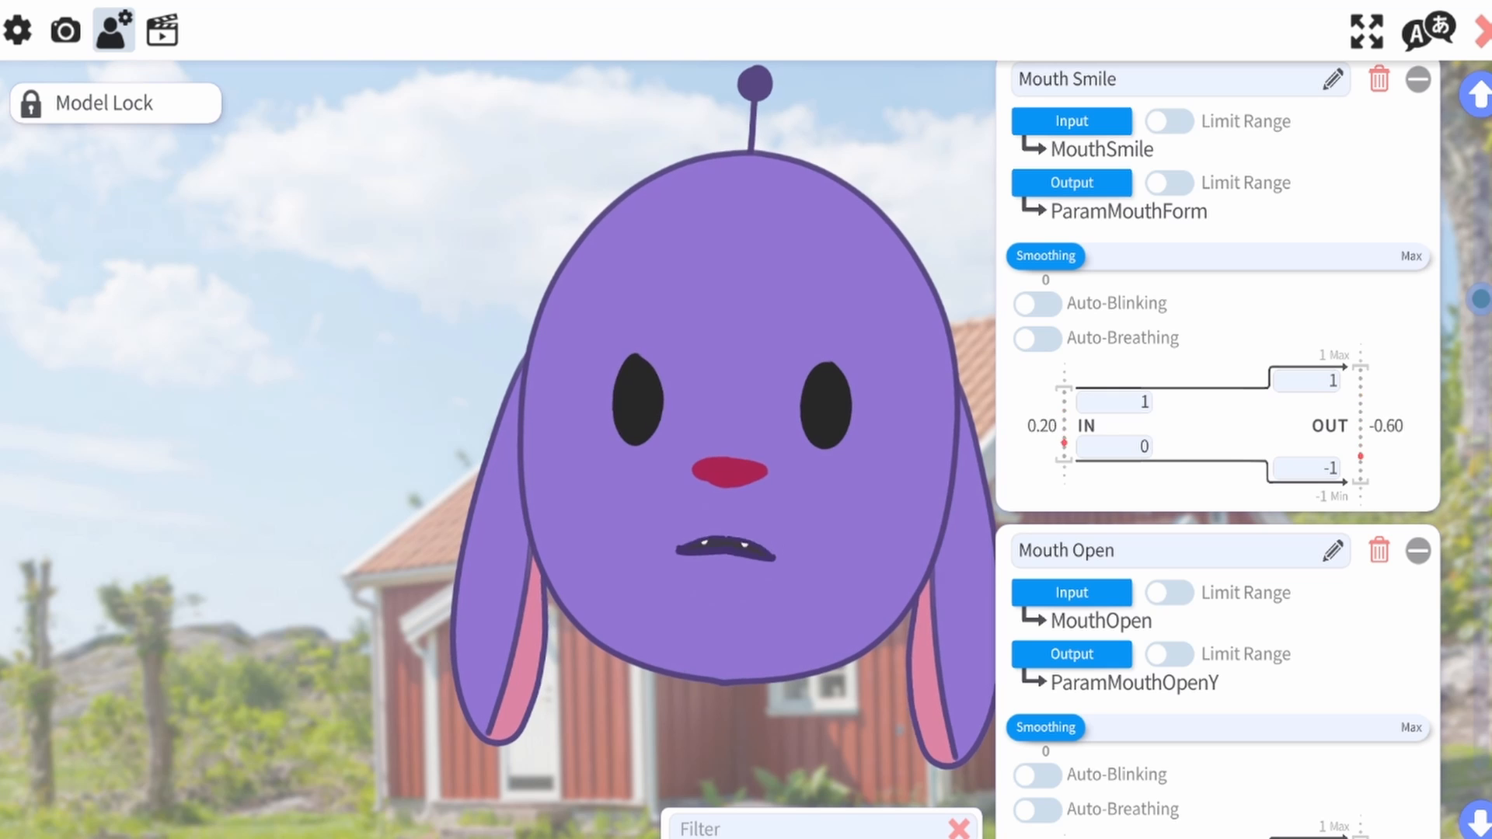
Step: Set Mouth Smile's upper input limit to 1.2
click(1113, 446)
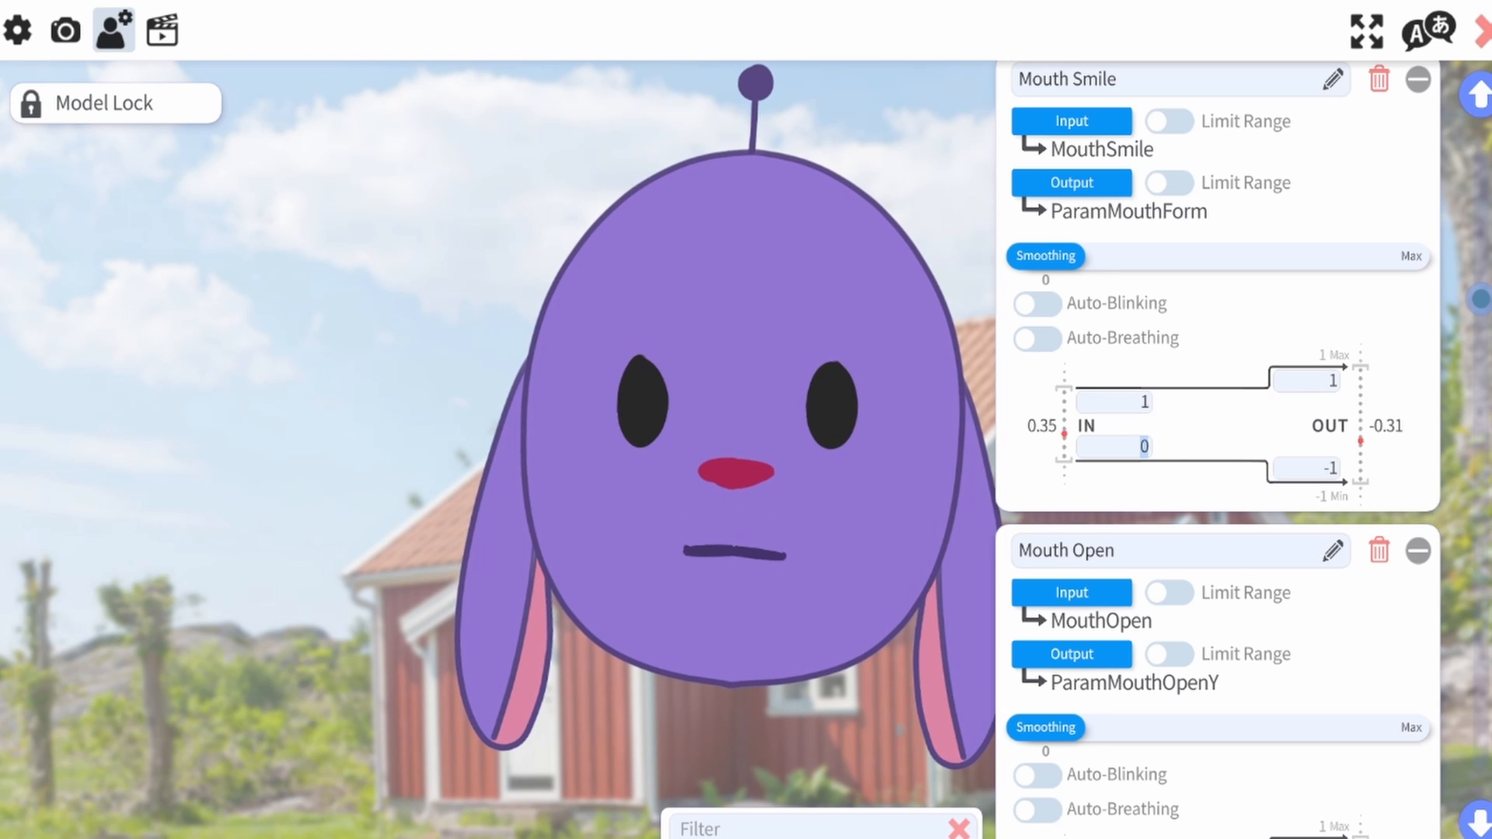
click(1113, 402)
text(1.2)
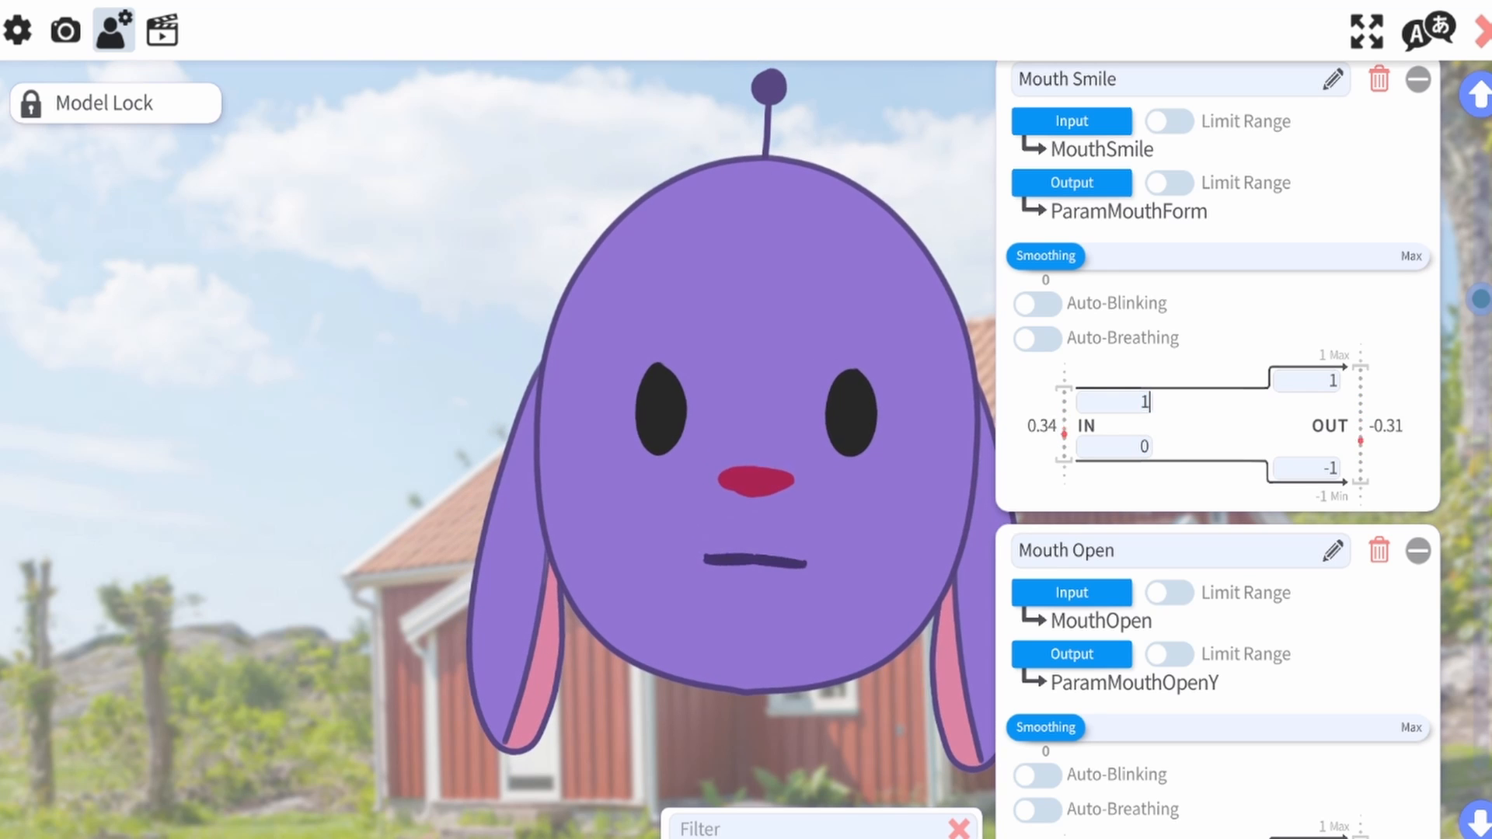
Step: Try a lower input limit of 1 for Mouth Smile and return it to 0
click(1113, 446)
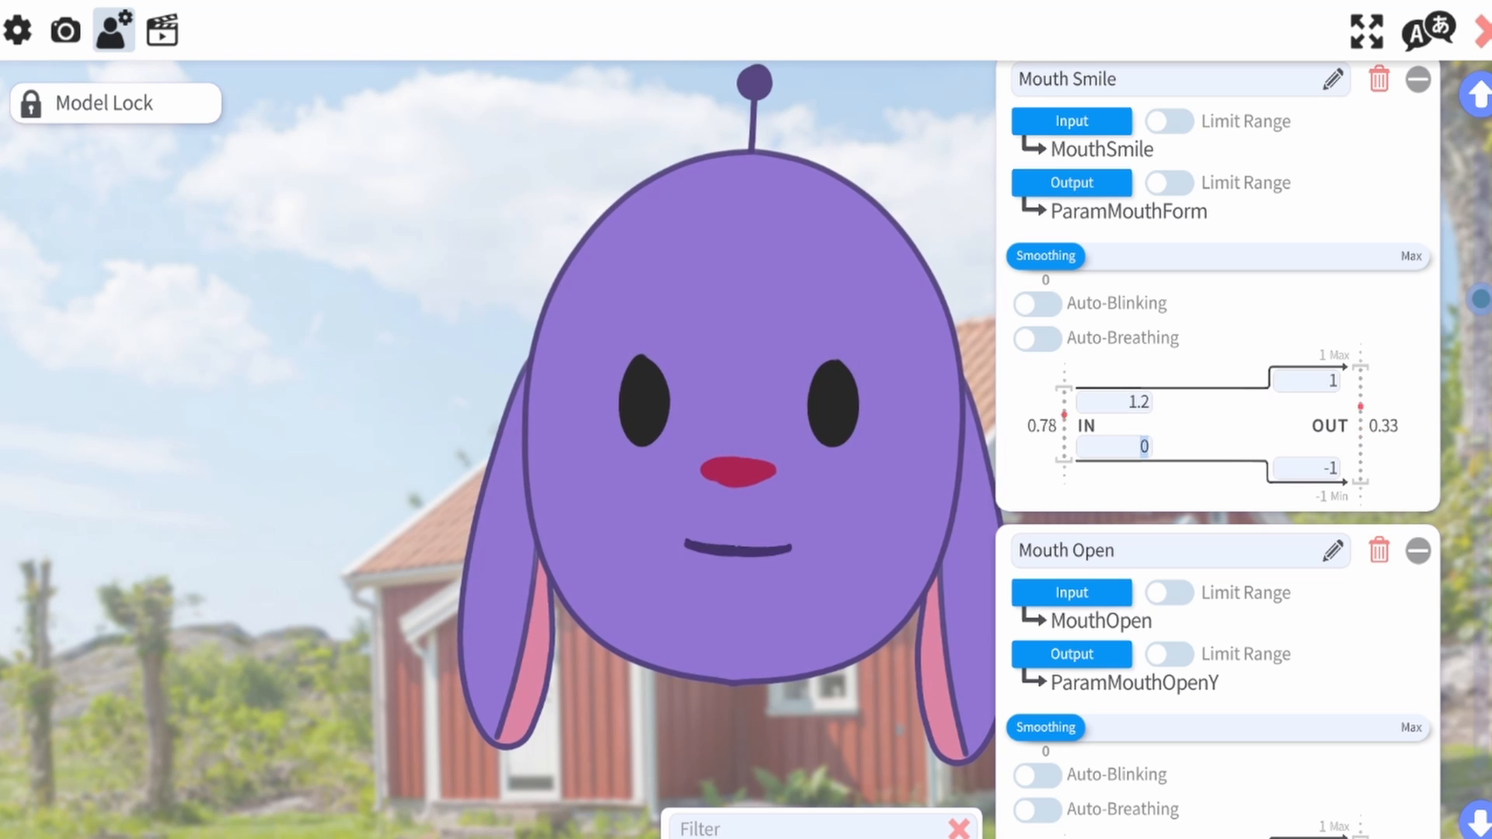
text(1)
key(Return)
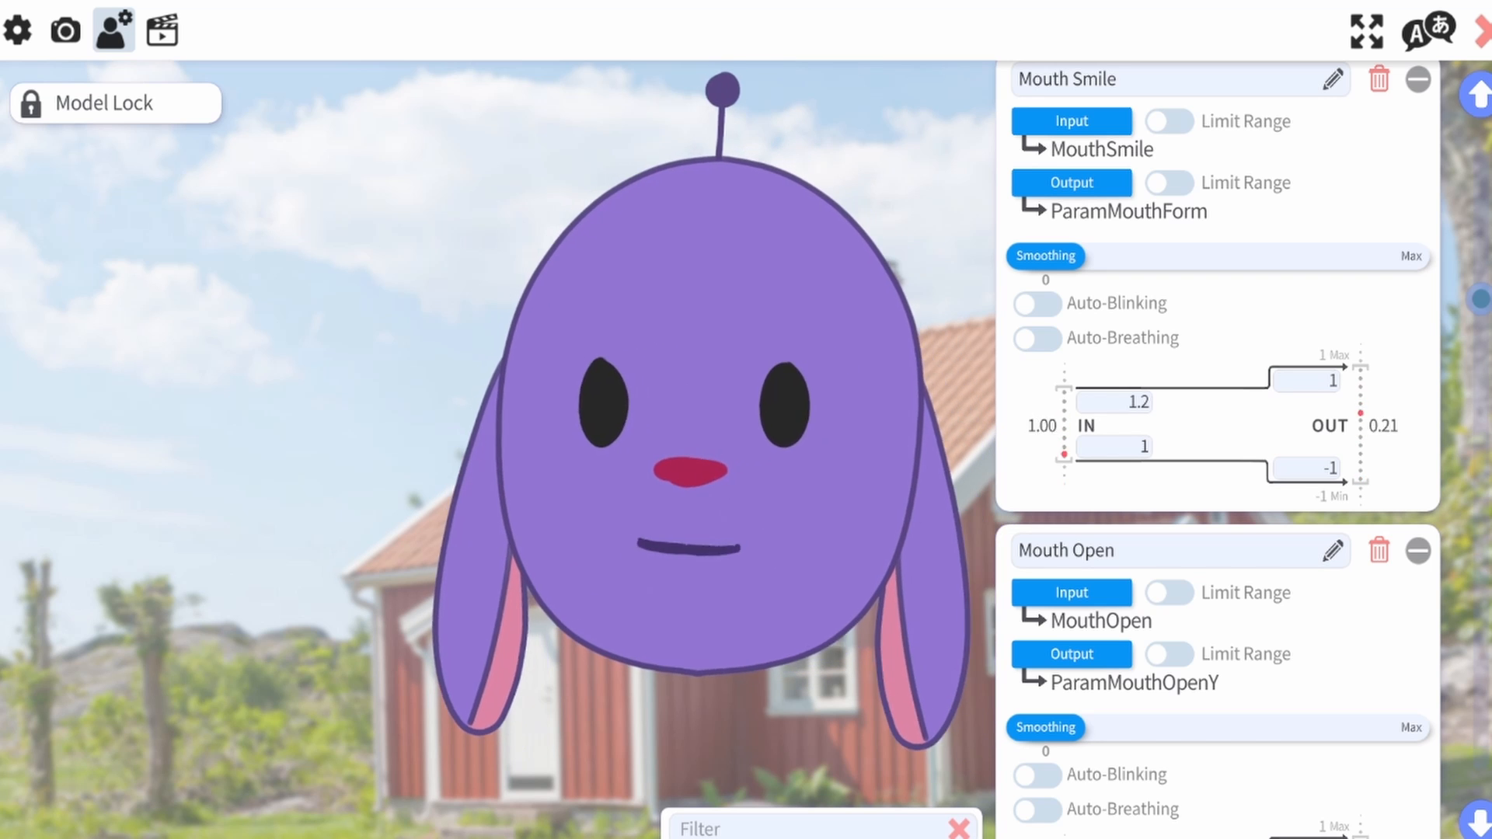
click(1114, 446)
text(0)
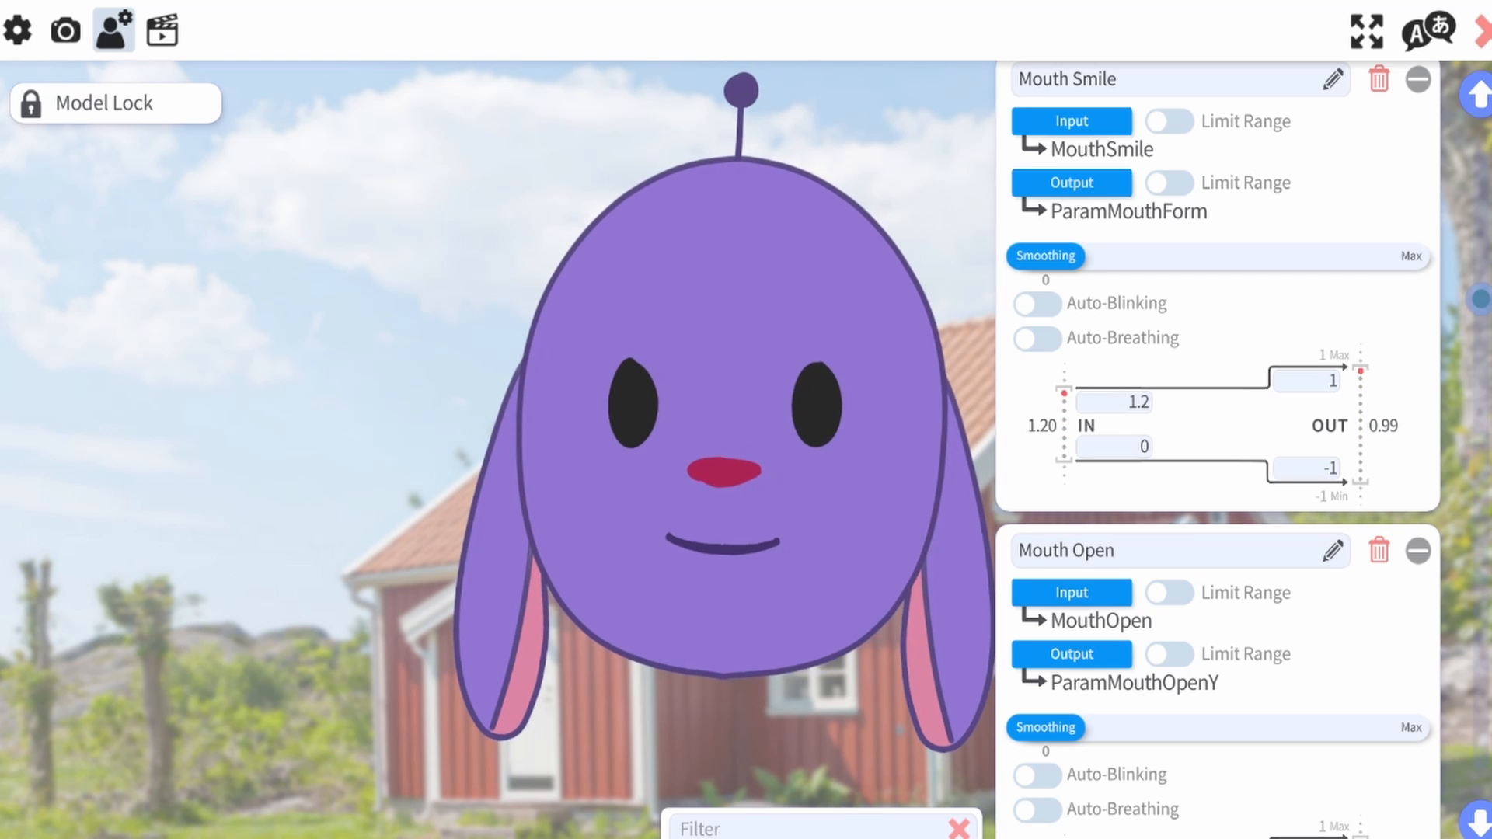
Step: Try upper output limits of 0.5 and 3 for Mouth Smile, and restore the limit to 1
click(1306, 381)
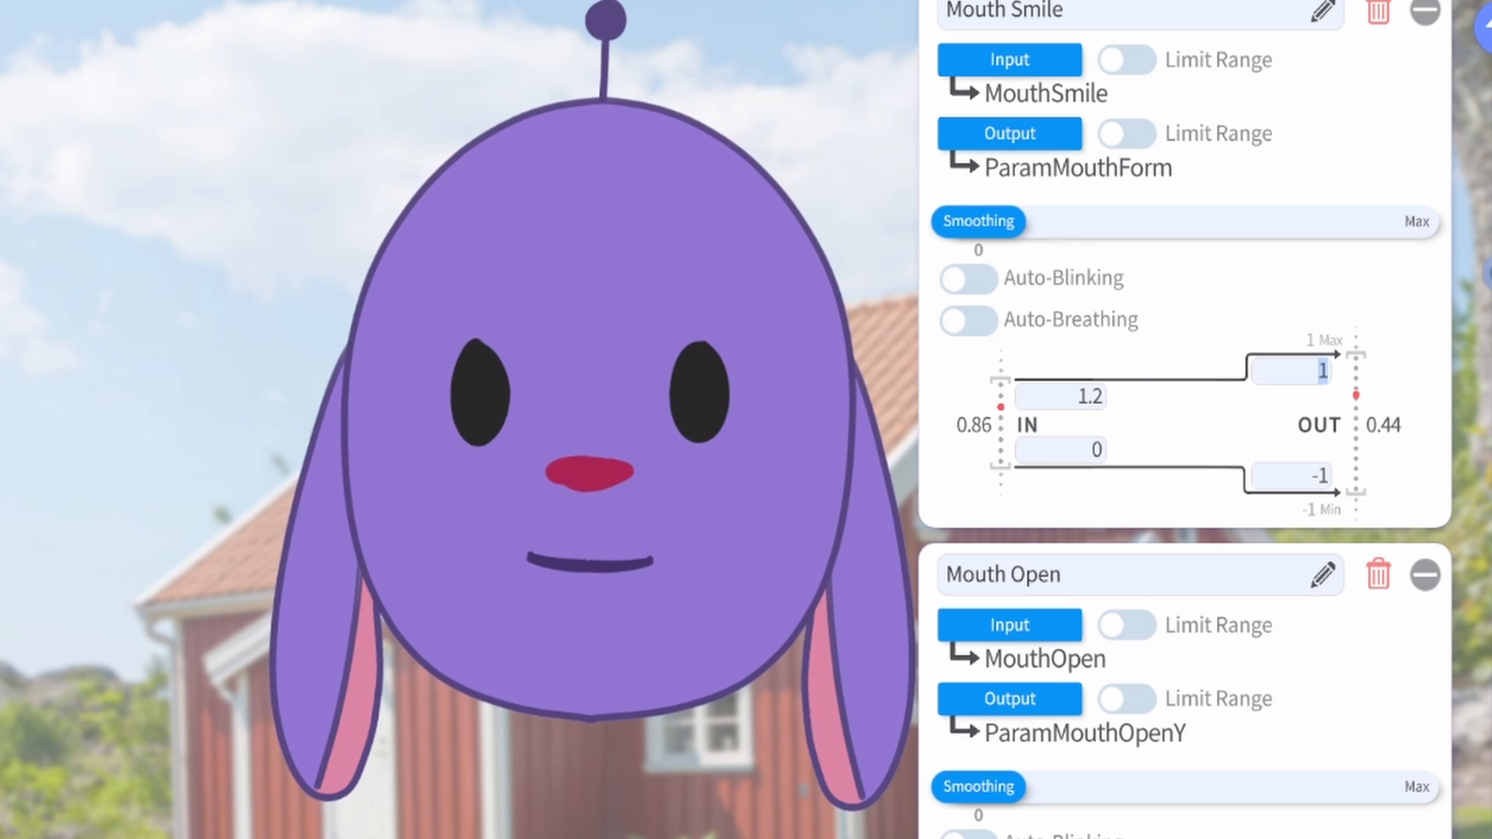
text(0.5)
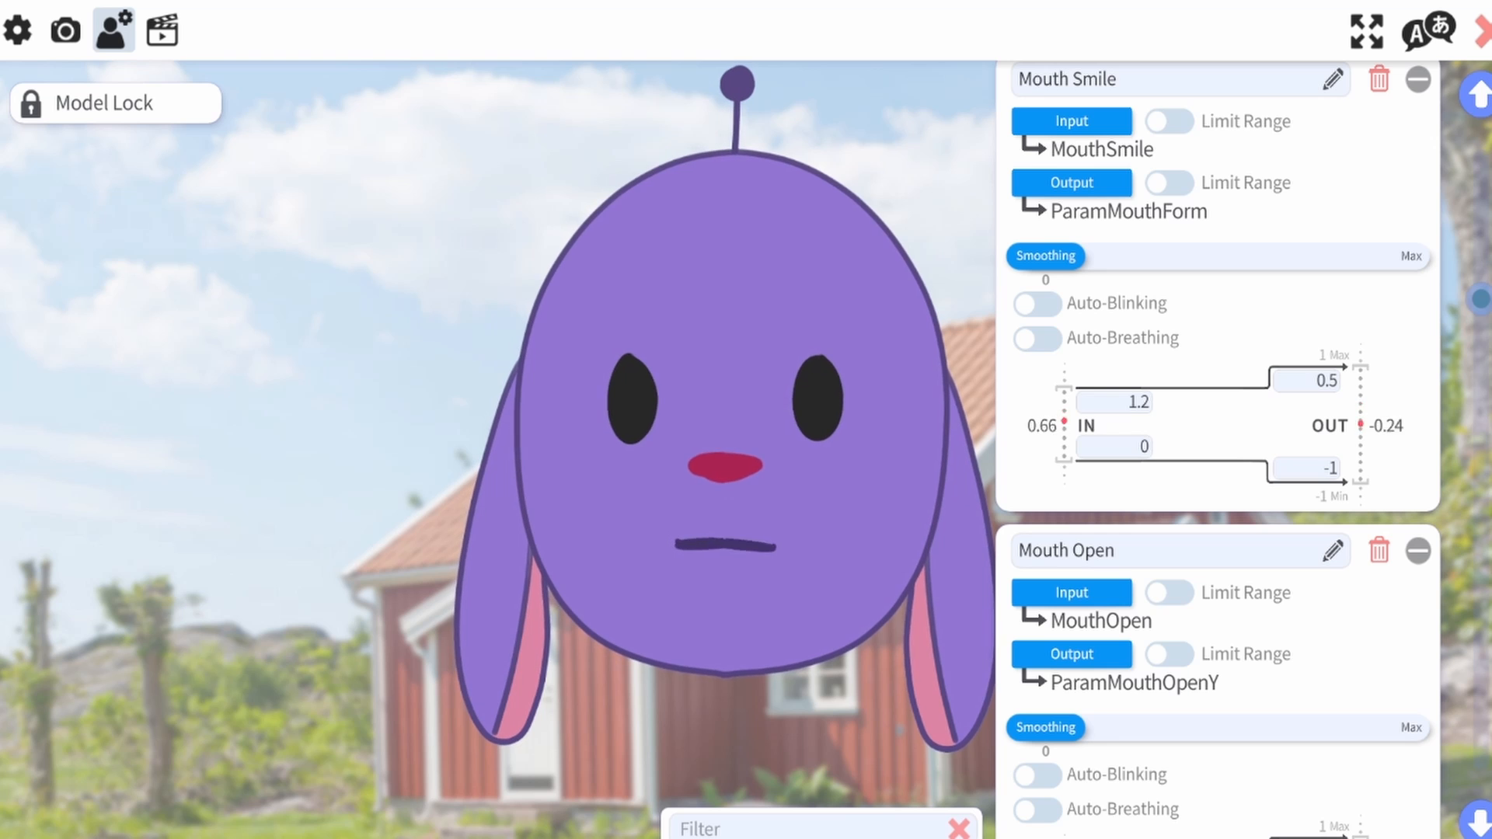
click(1306, 381)
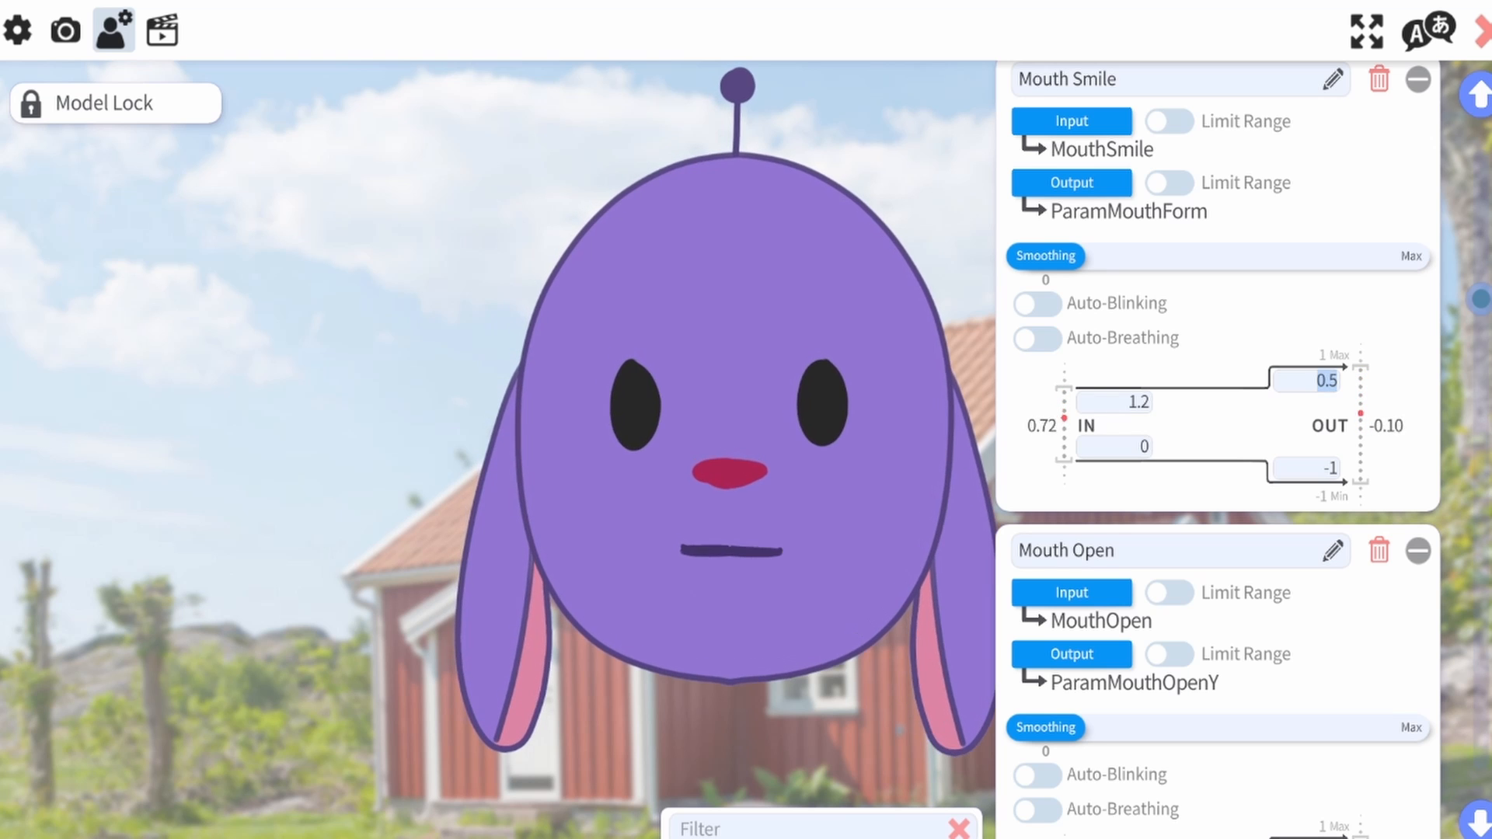
text(3)
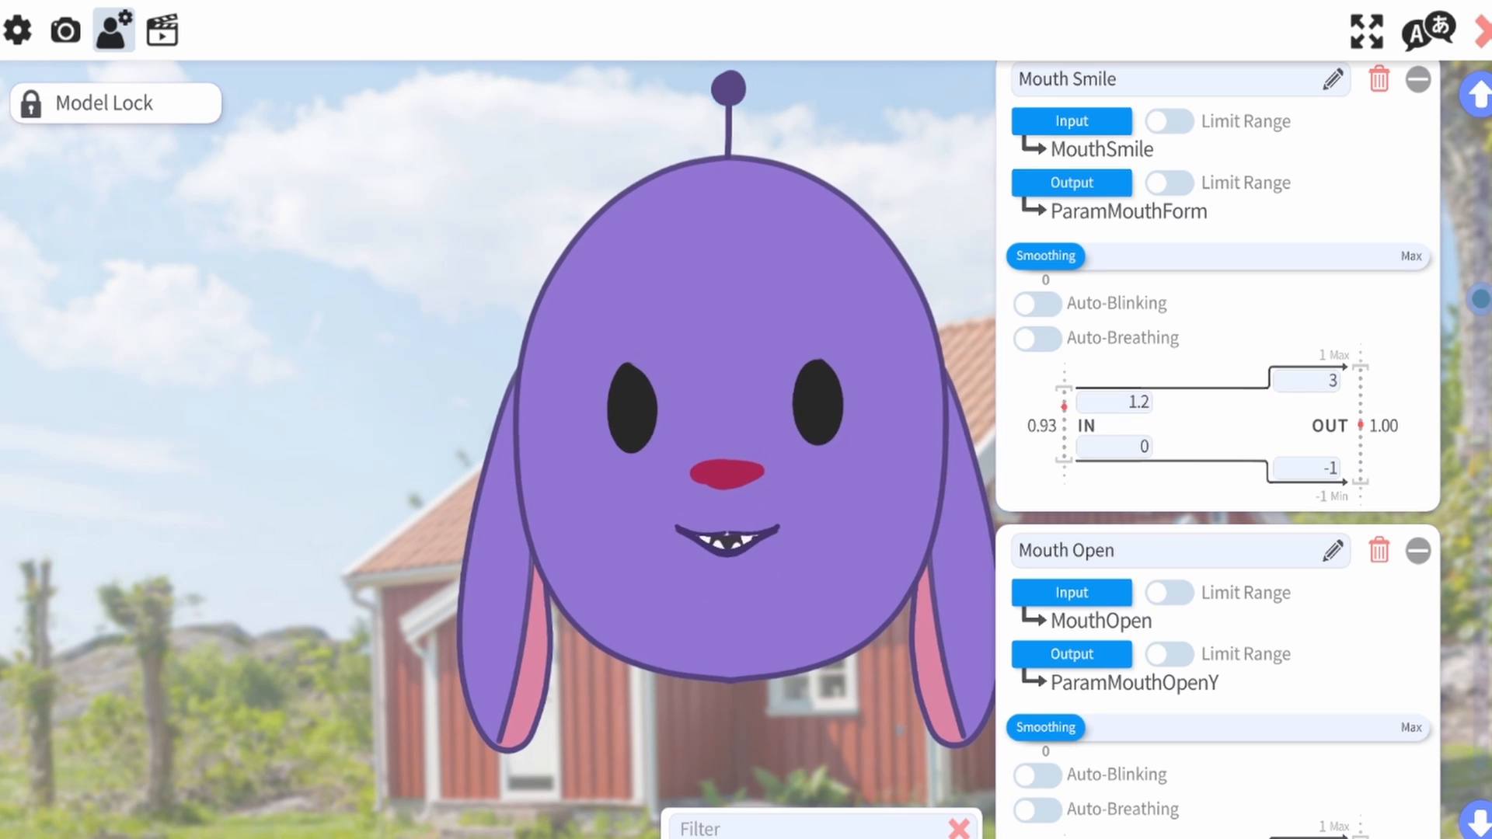
text(1)
key(Return)
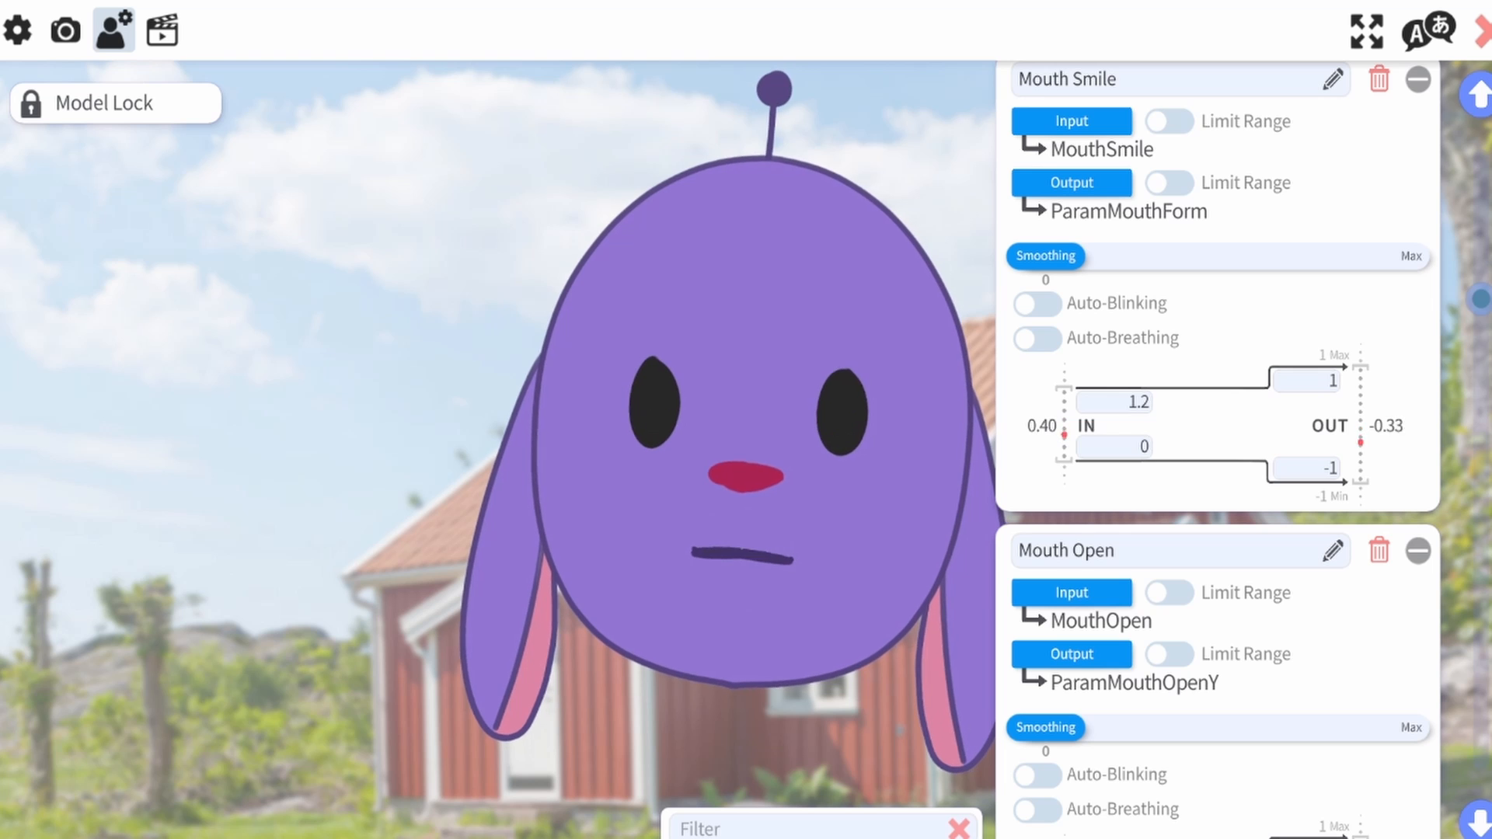
Step: Test Mouth Smile's smoothing at 100 and reduce it to near the minimum
drag(1045, 255, 1390, 255)
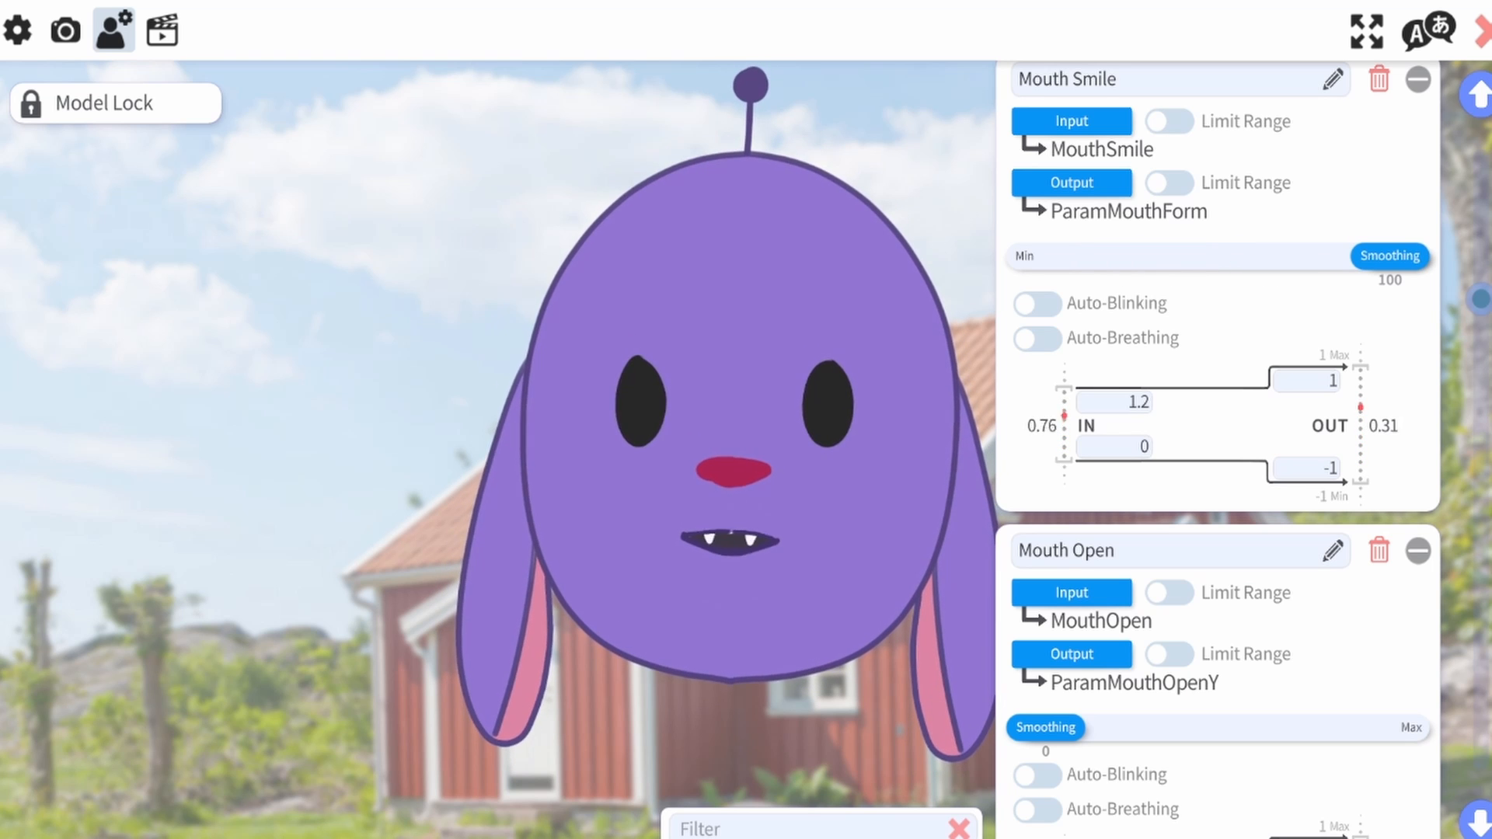
drag(1390, 256, 1078, 256)
Step: Set Mouth Open's upper input limit to 0.2
scroll(1218, 389, down, 3)
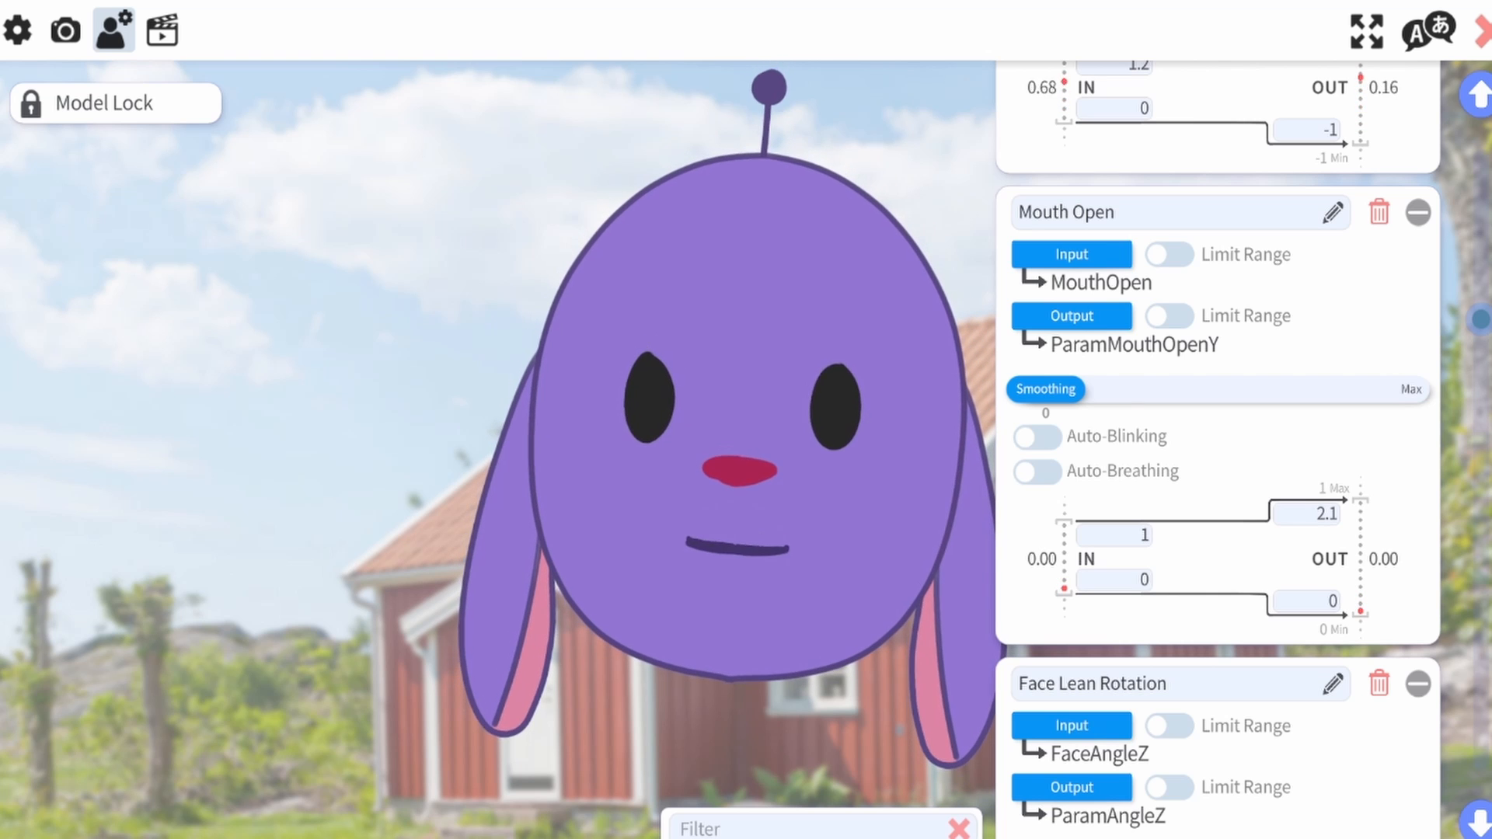
click(1123, 534)
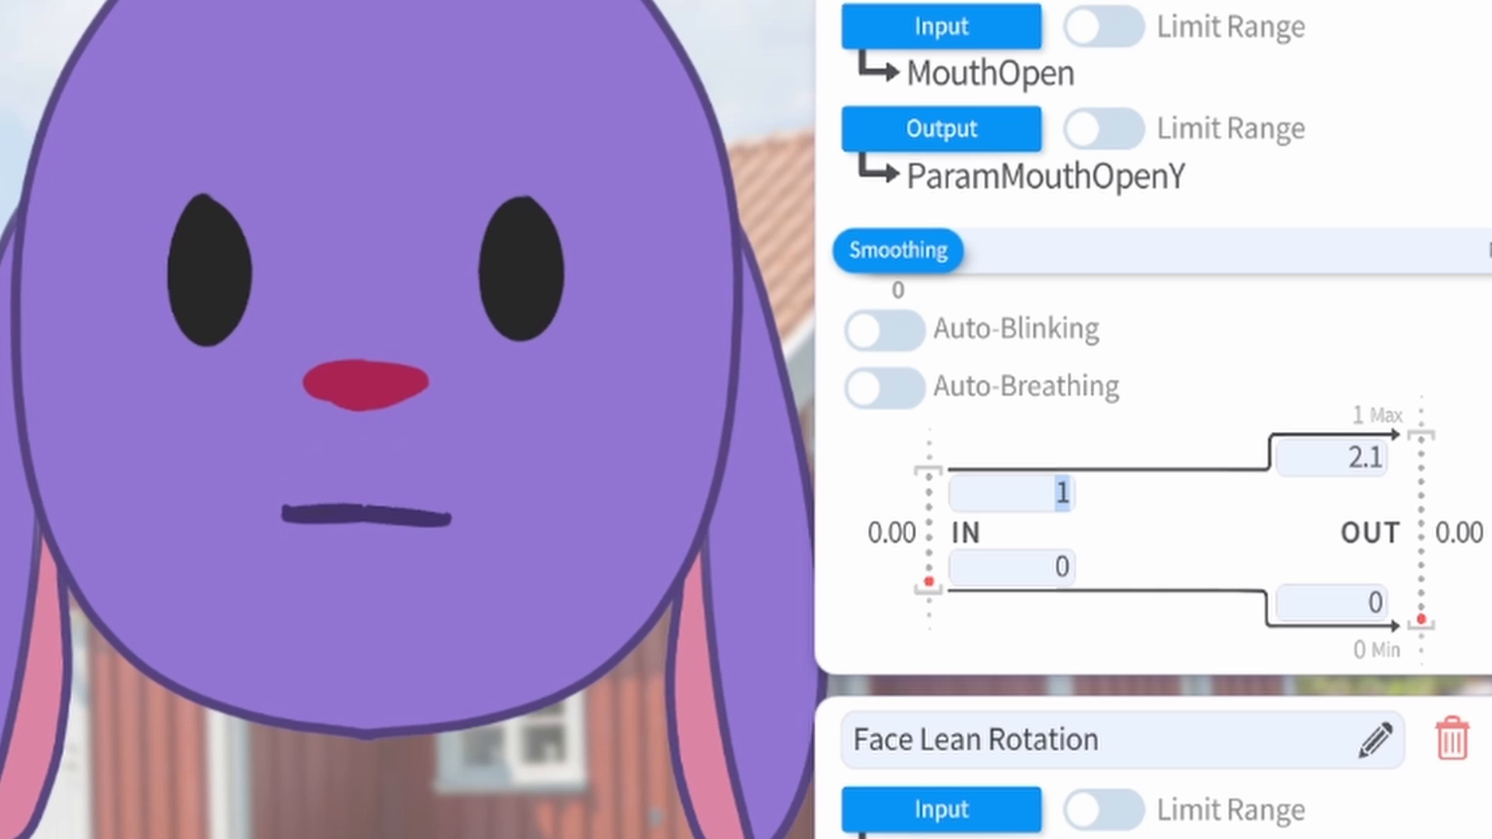
key(BackSpace)
text(.)
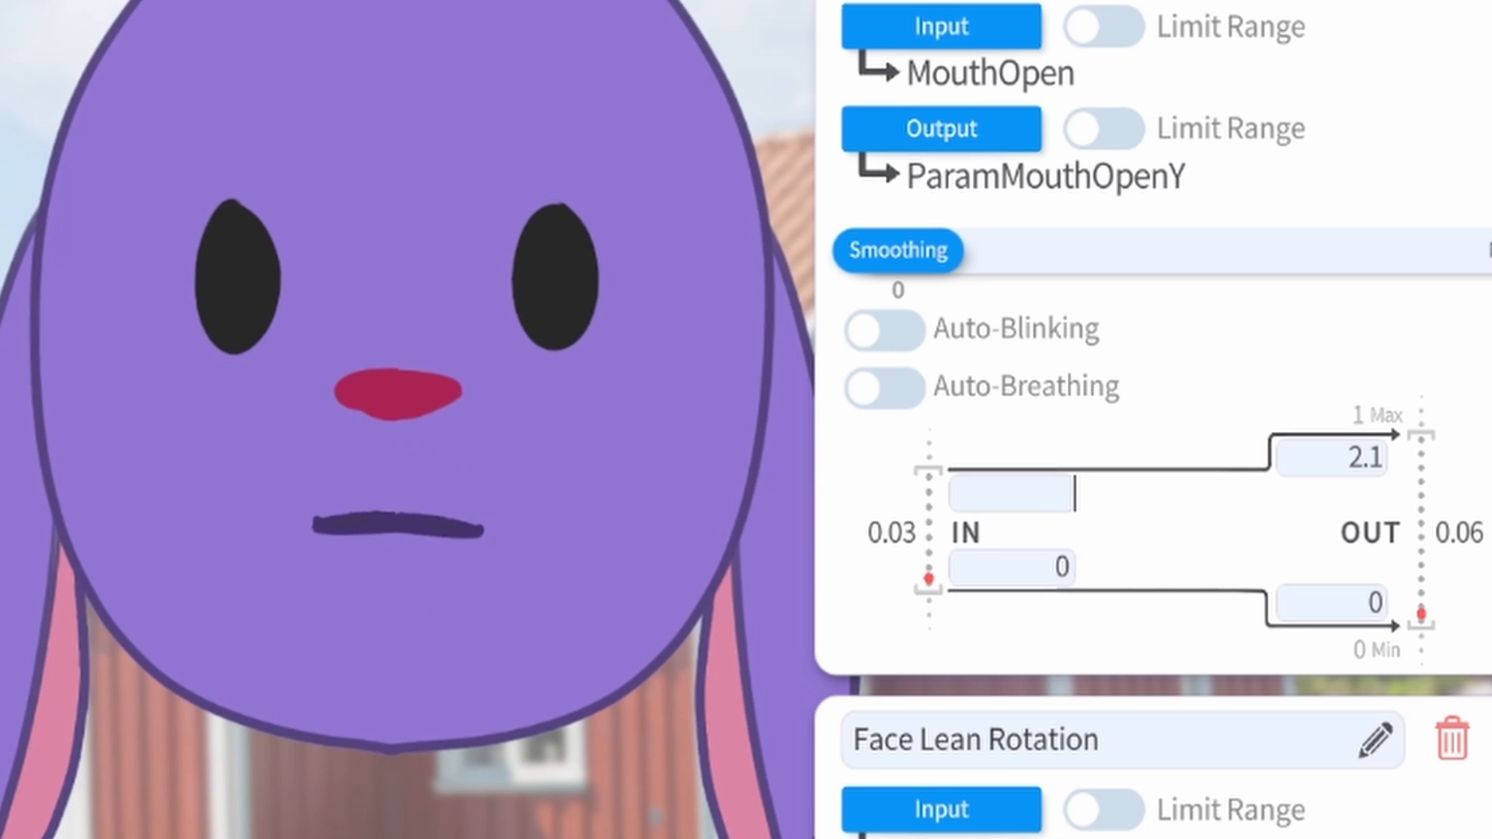
text(2)
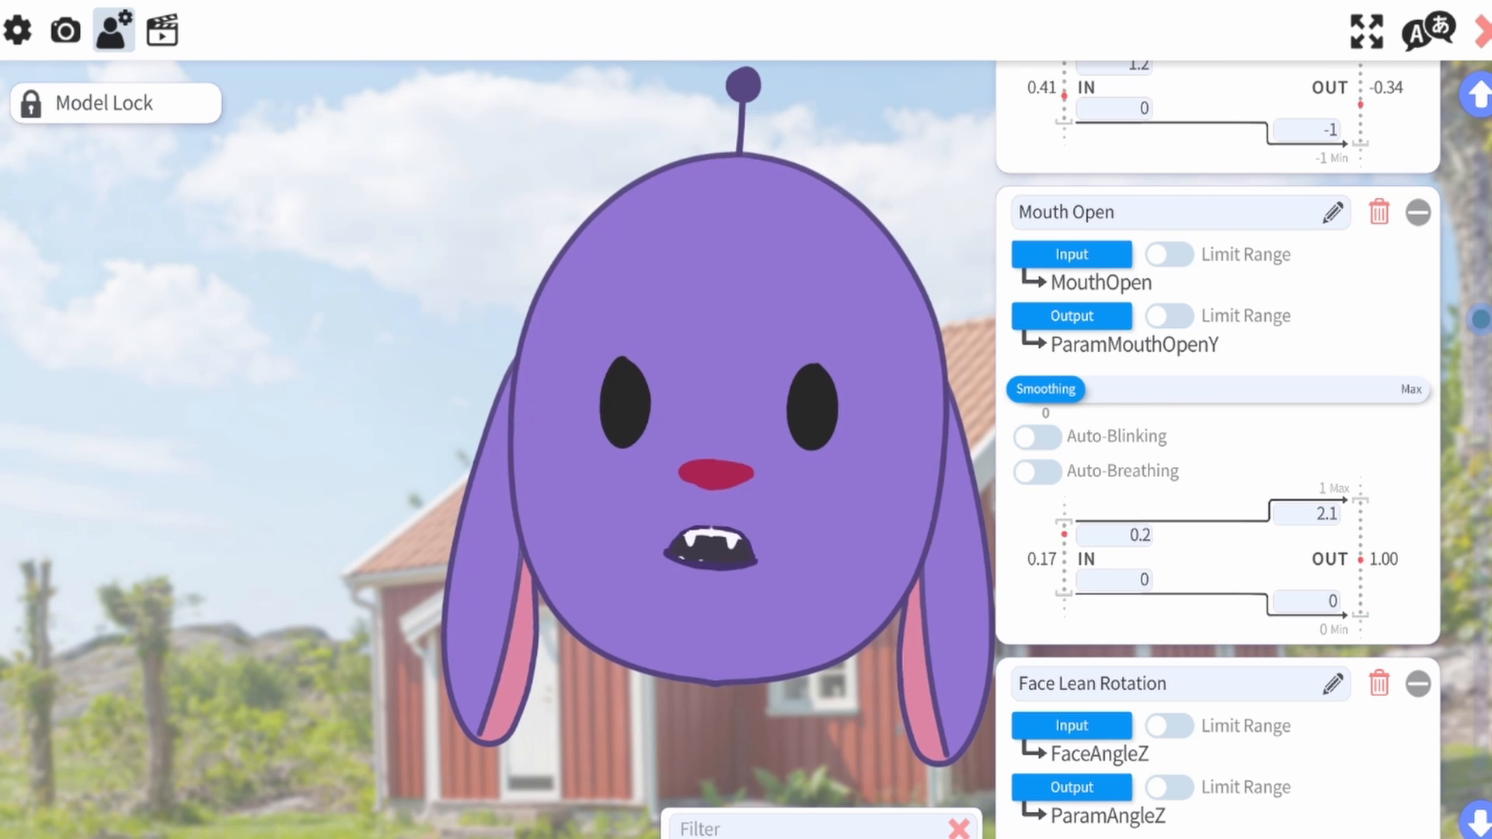
Step: Set Mouth Open's upper input limit to 0.5, testing its smoothing at 98 and returning it to 0
drag(1045, 388, 1385, 389)
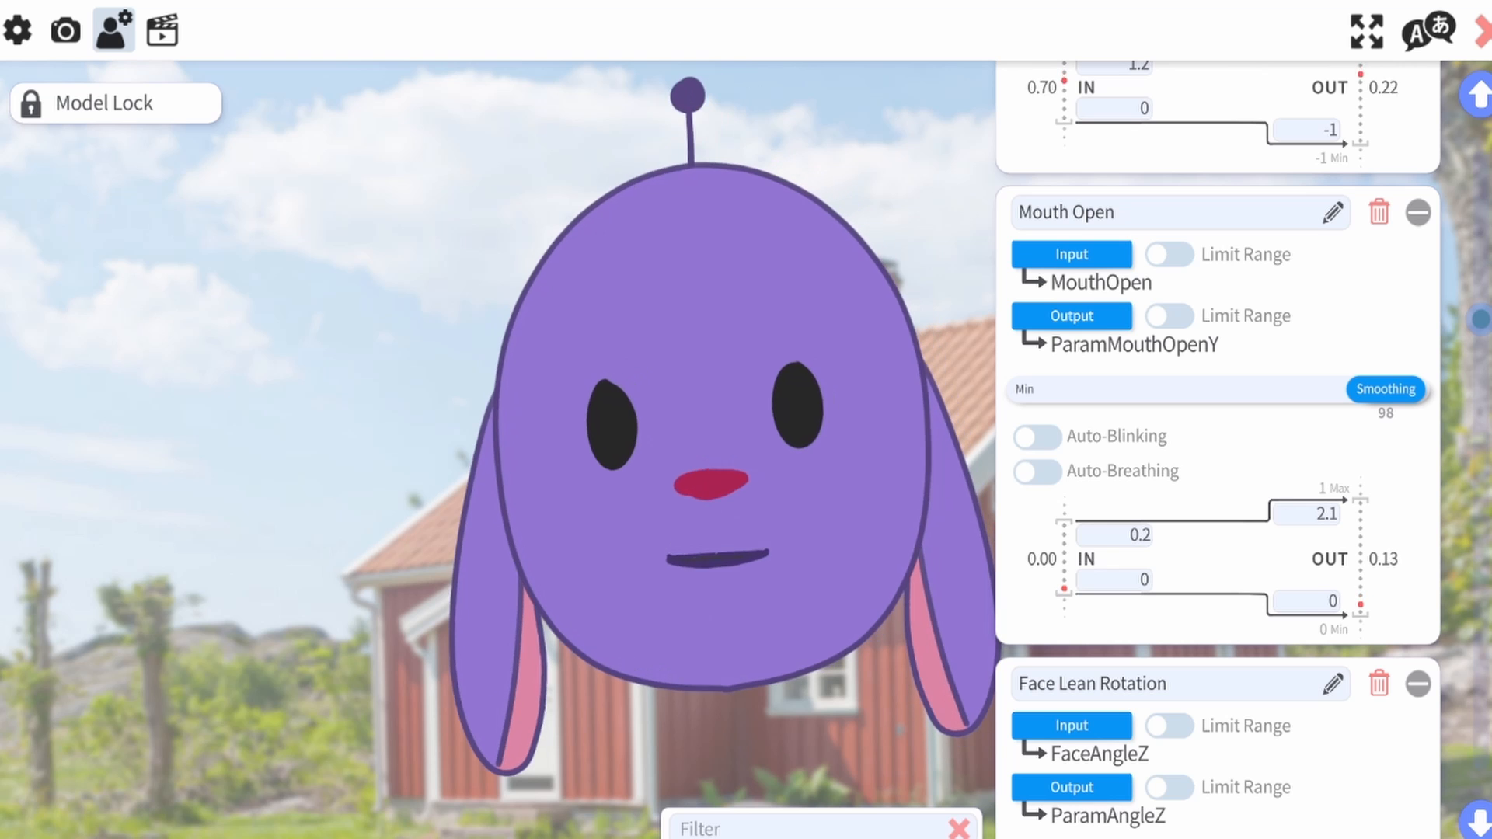
click(1113, 535)
text(0.5)
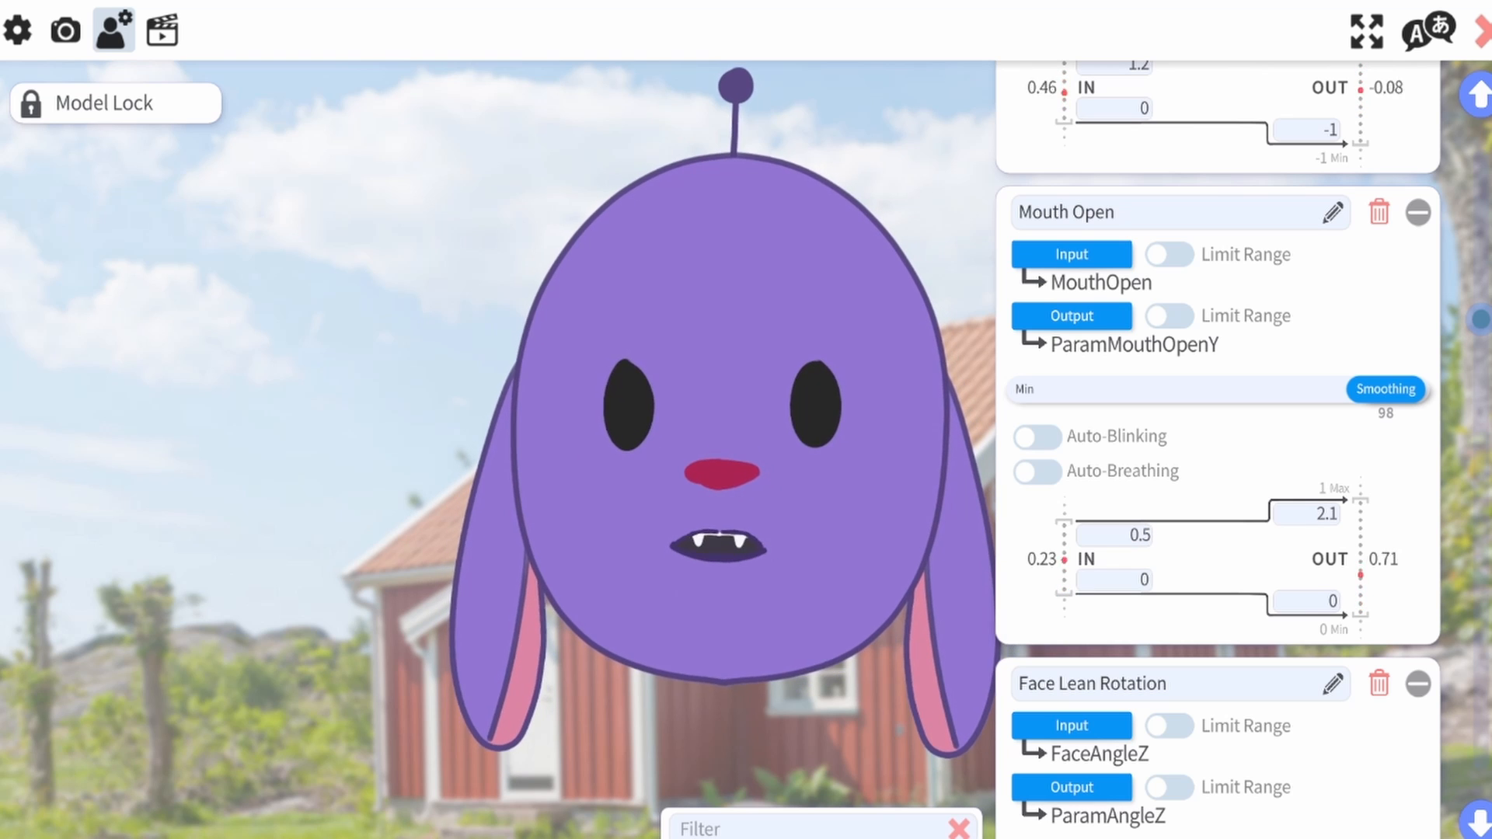
drag(1385, 389, 1049, 389)
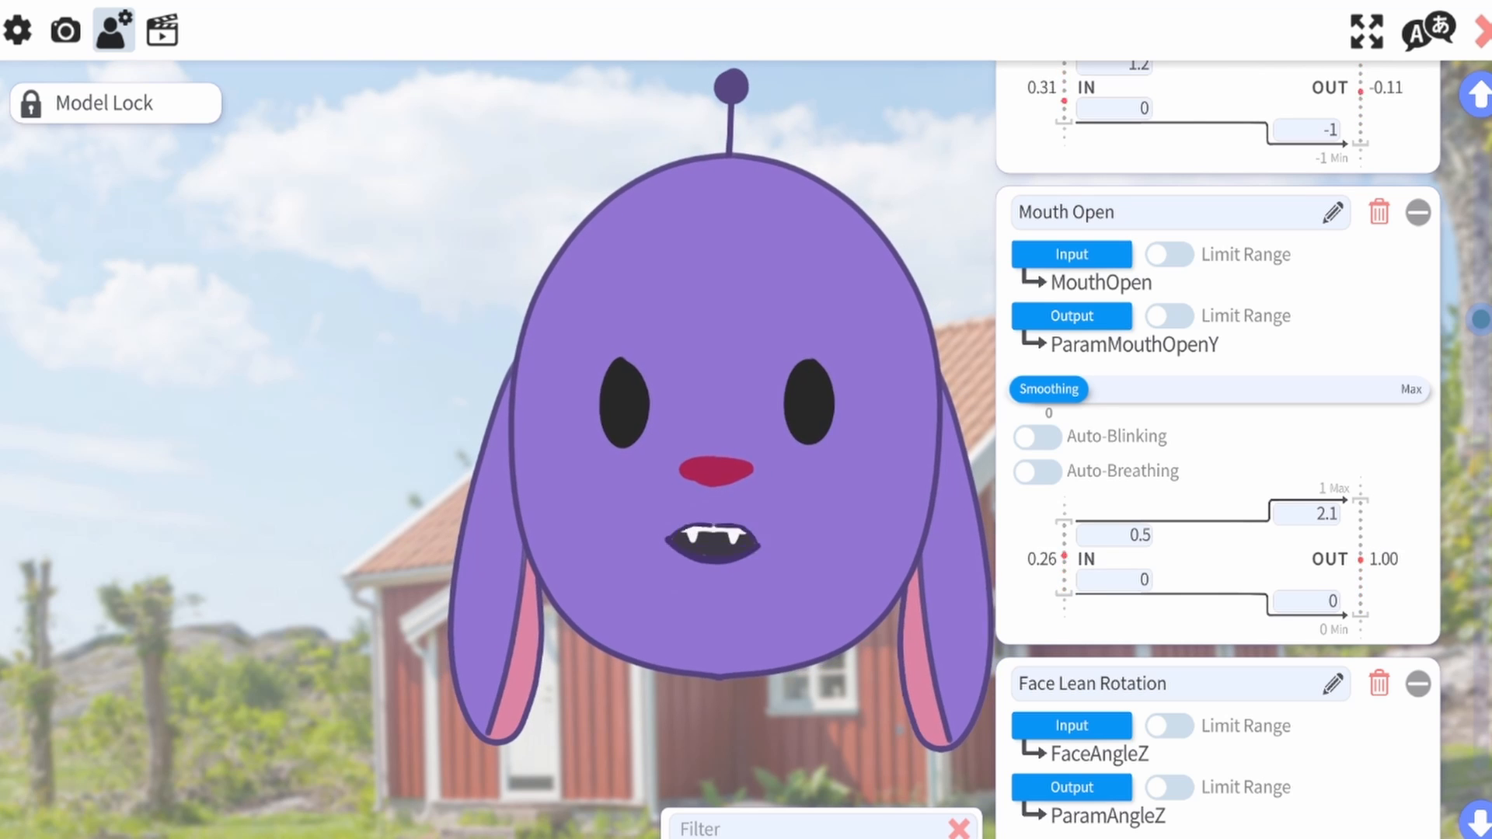
Step: Set Mouth Open's upper input limit to 1
click(1139, 535)
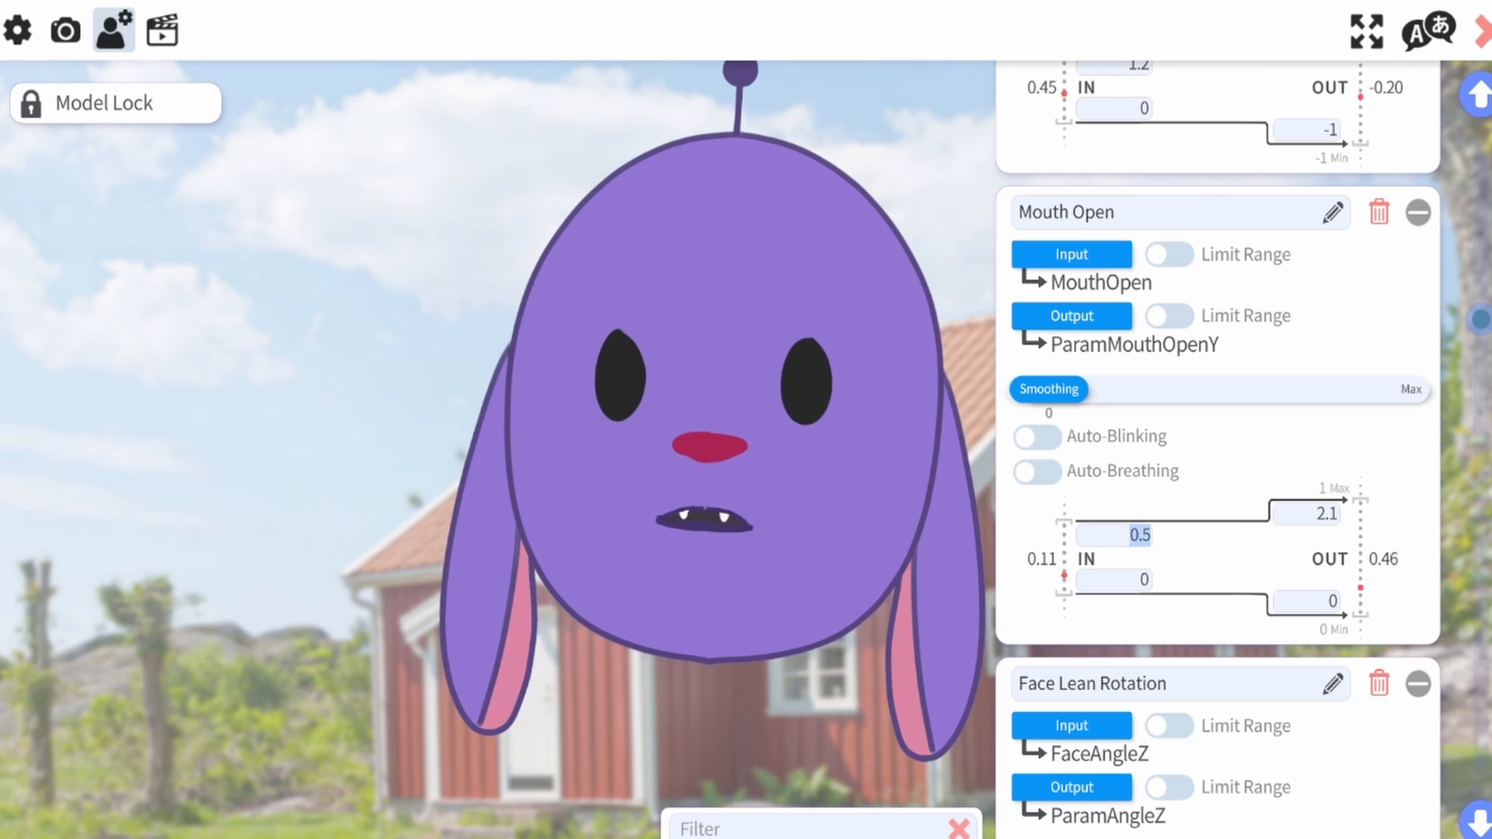
text(1)
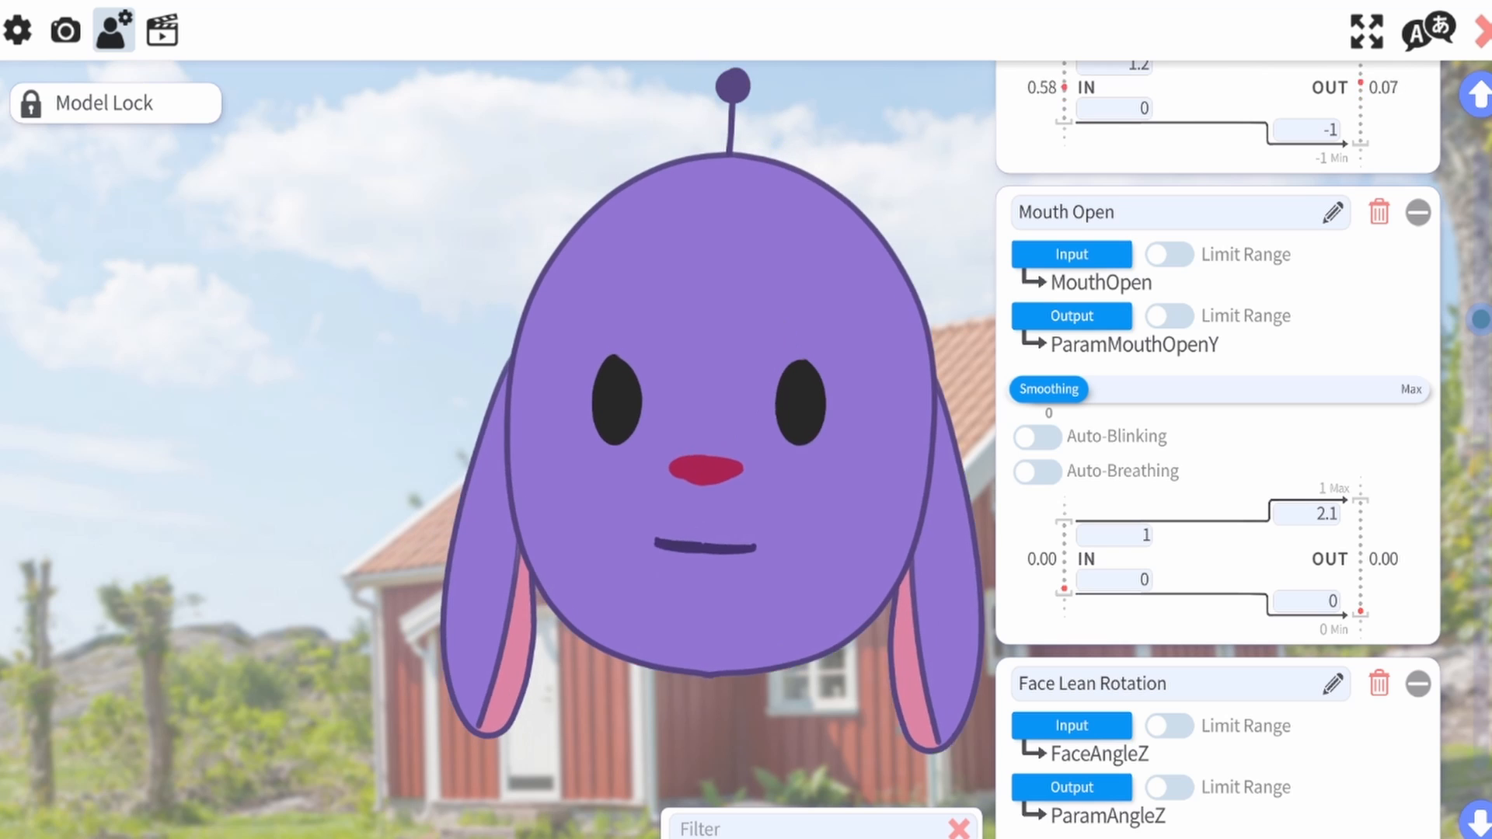
Step: Try a lower output limit of 2 for Mouth Open
click(1306, 600)
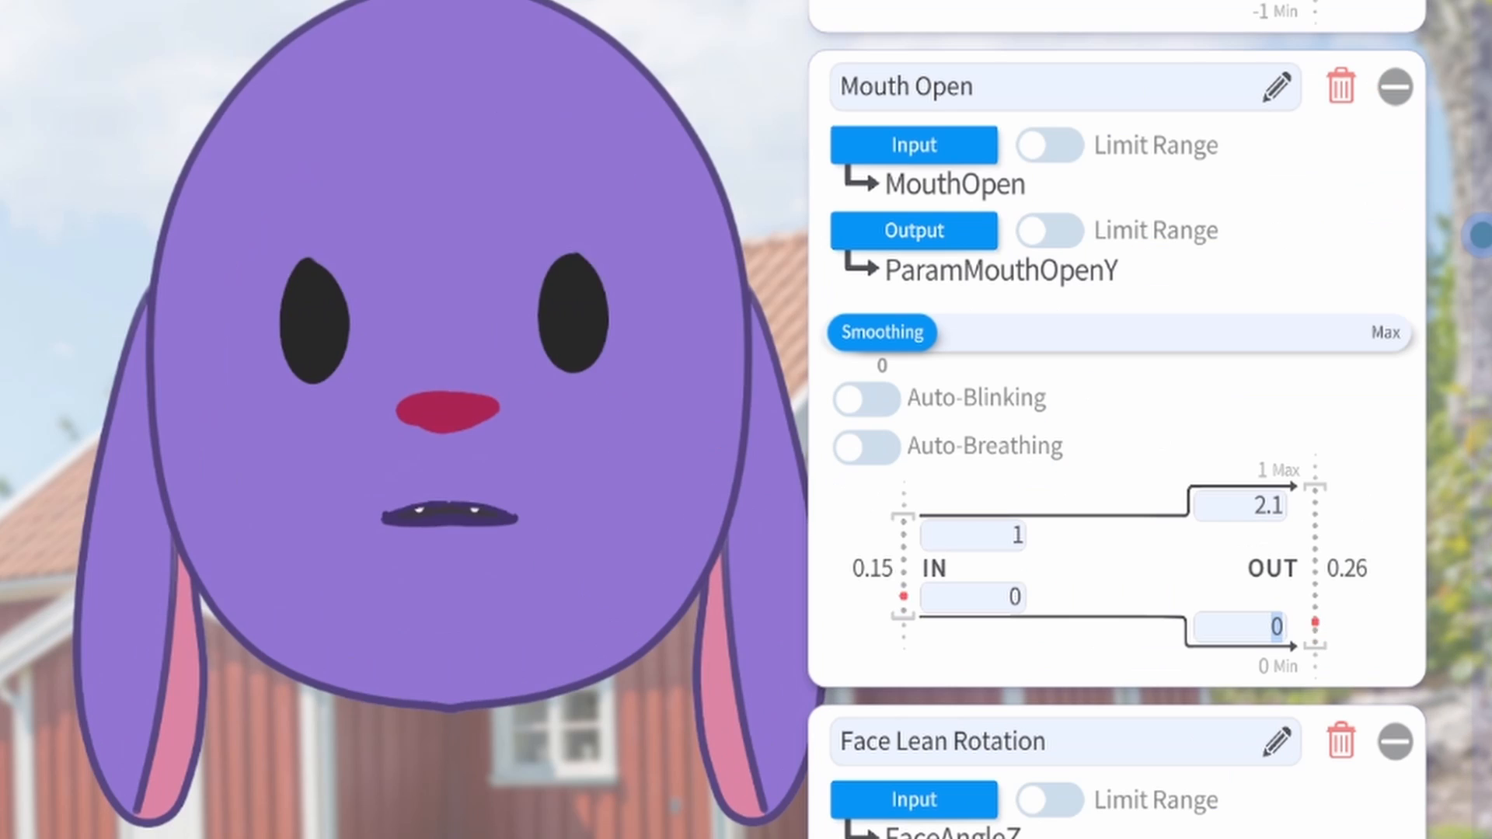
text(2)
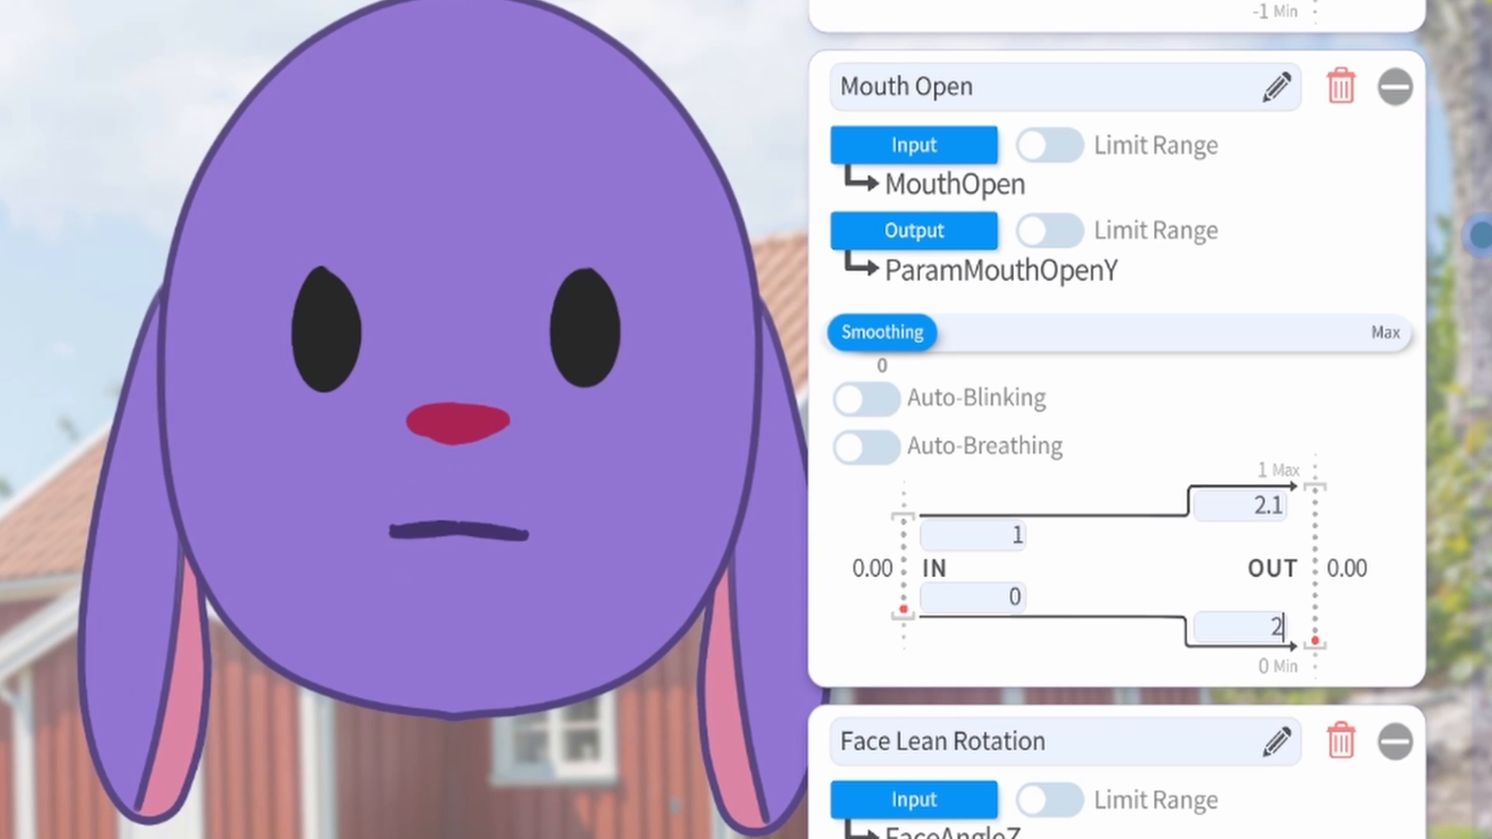
key(Return)
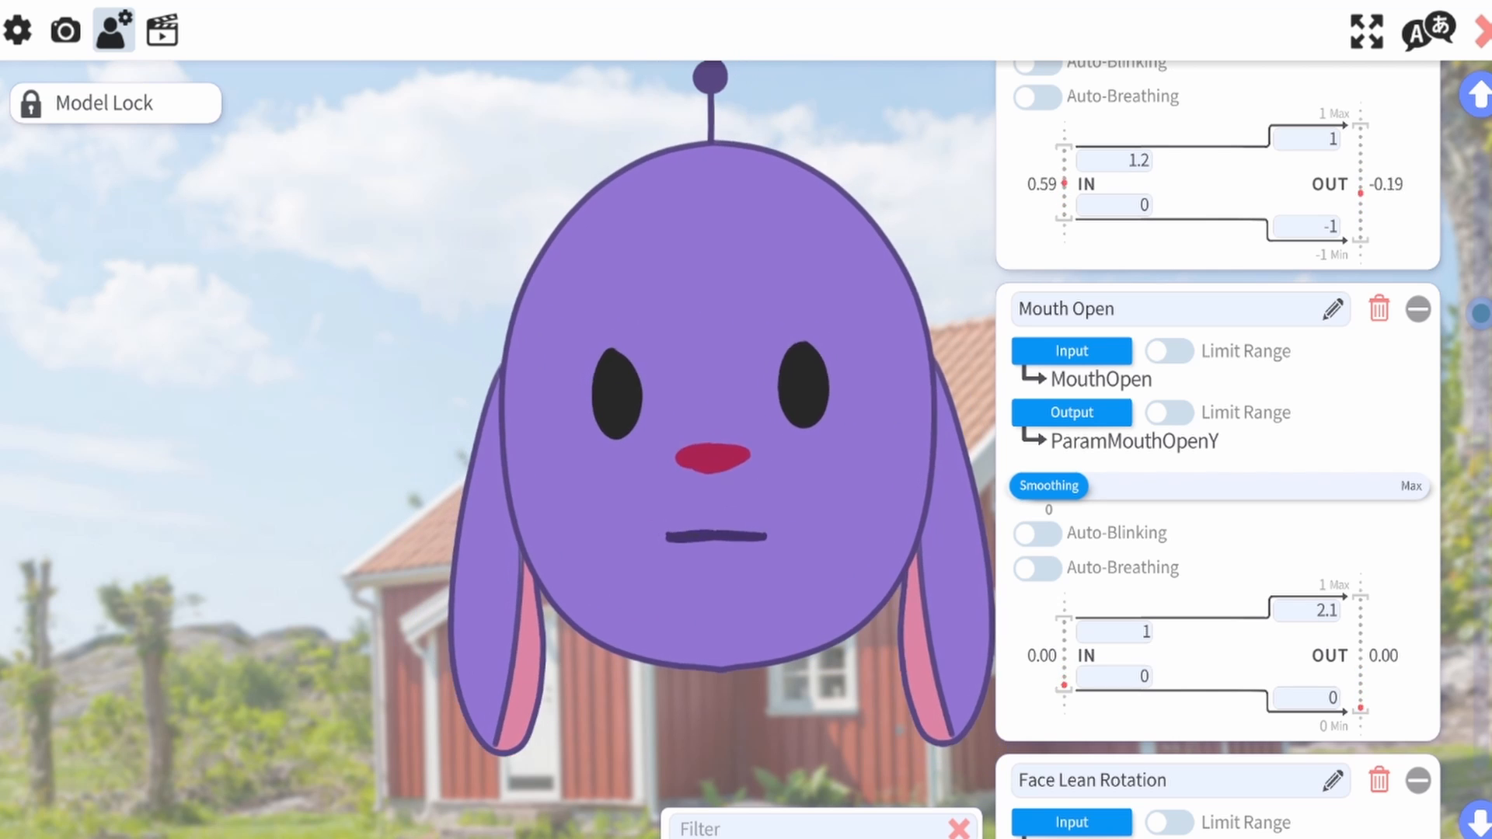
Step: Close the model's tracking settings so only the alien head and its background are shown
scroll(1217, 451, up, 1)
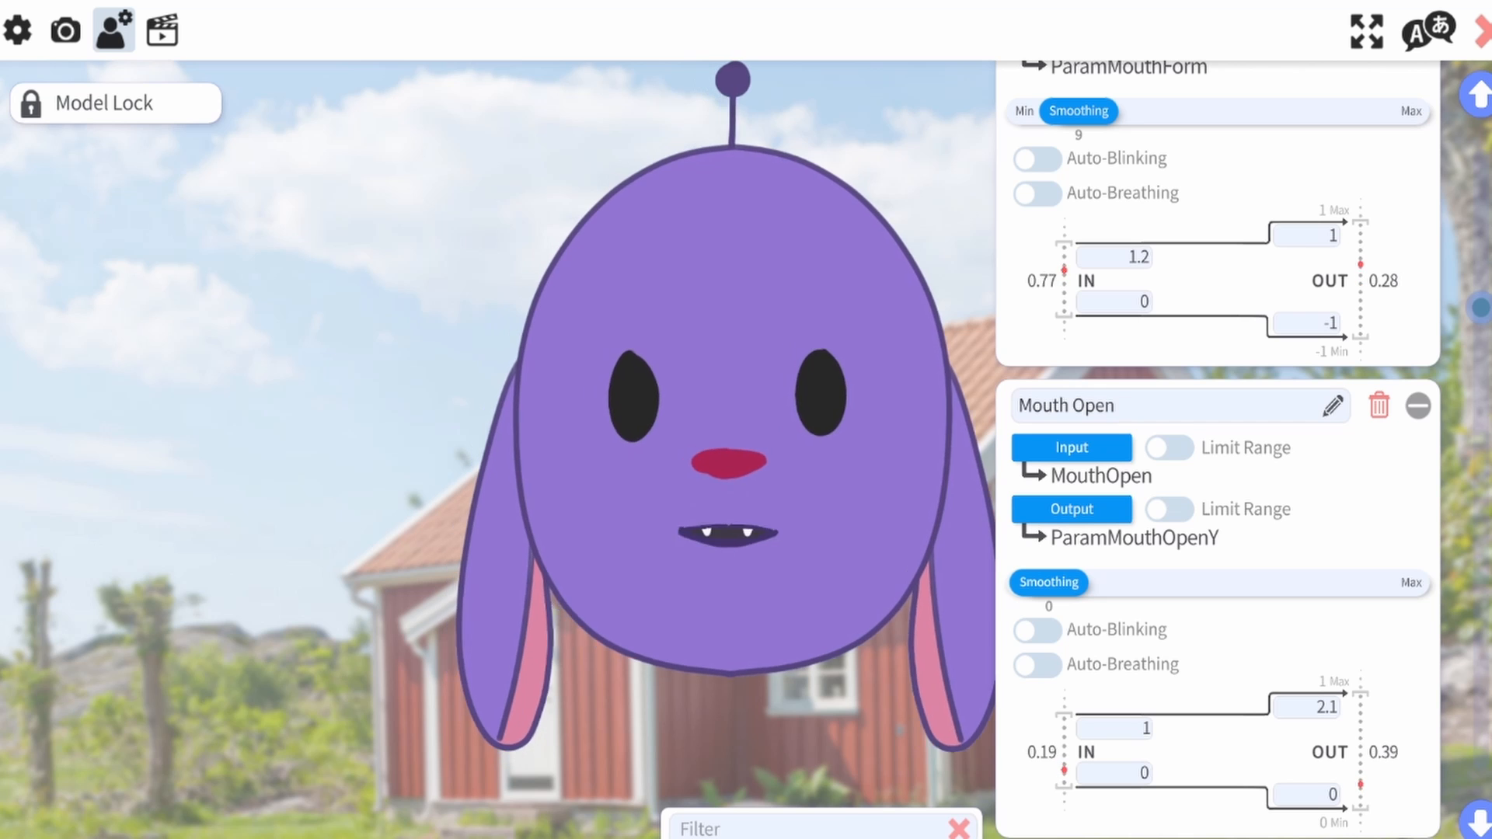
key(Escape)
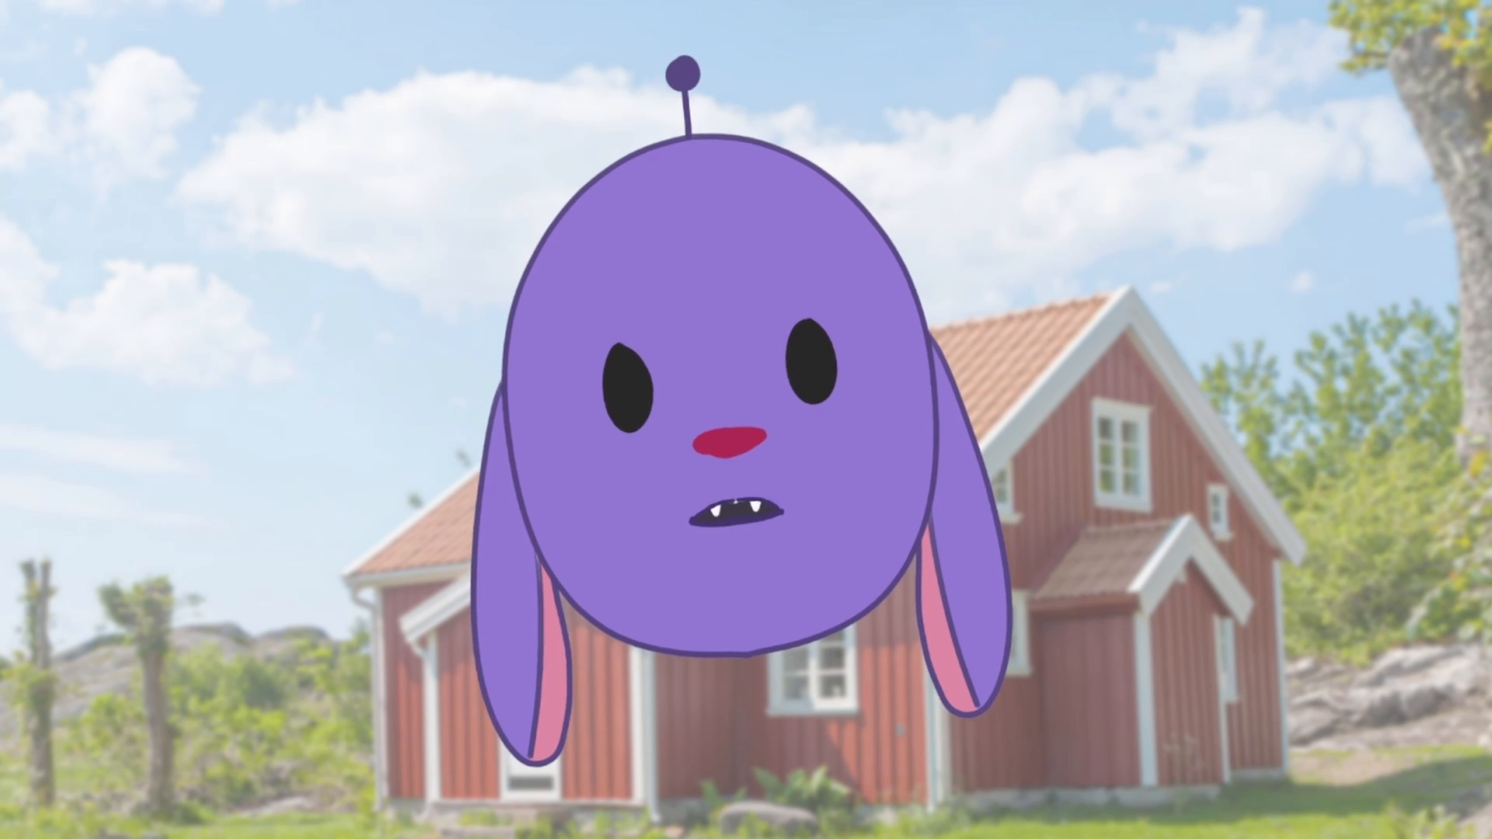